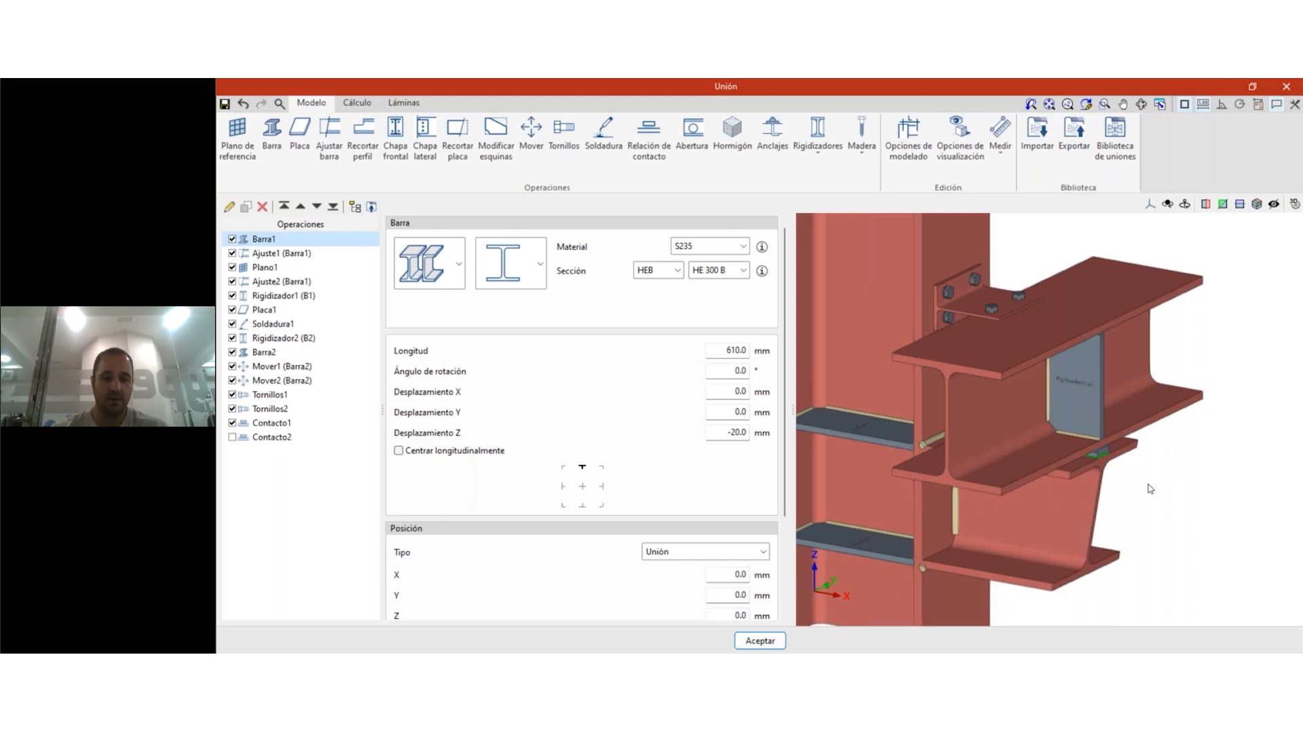
- Open the Contacto1 operation and examine Placa1, which sits between the beam and the bracket
{"action": "scroll", "coordinate": [1150, 488], "scroll_direction": "up", "scroll_amount": 3}
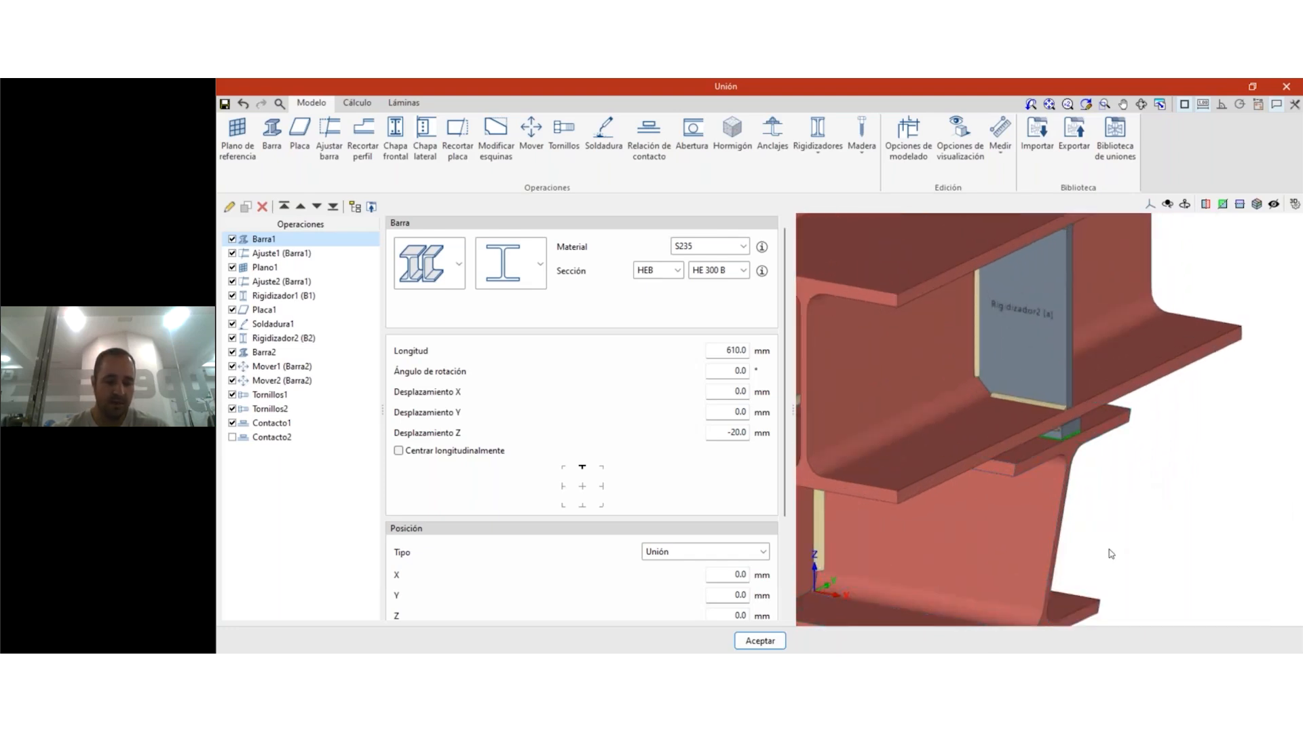
{"action": "scroll", "coordinate": [1111, 552], "scroll_direction": "down", "scroll_amount": 1}
{"action": "middle_click_drag", "start_coordinate": [1031, 551], "coordinate": [1018, 419]}
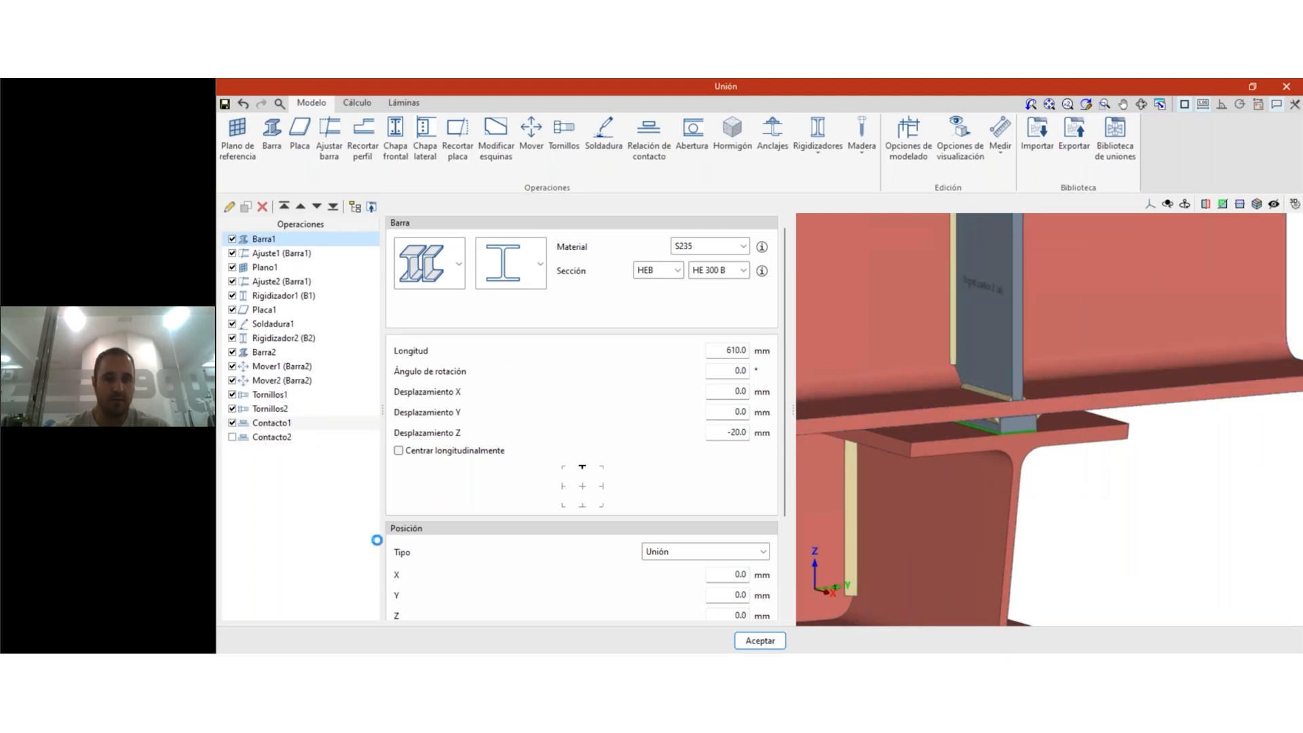
{"action": "left_click", "coordinate": [271, 424]}
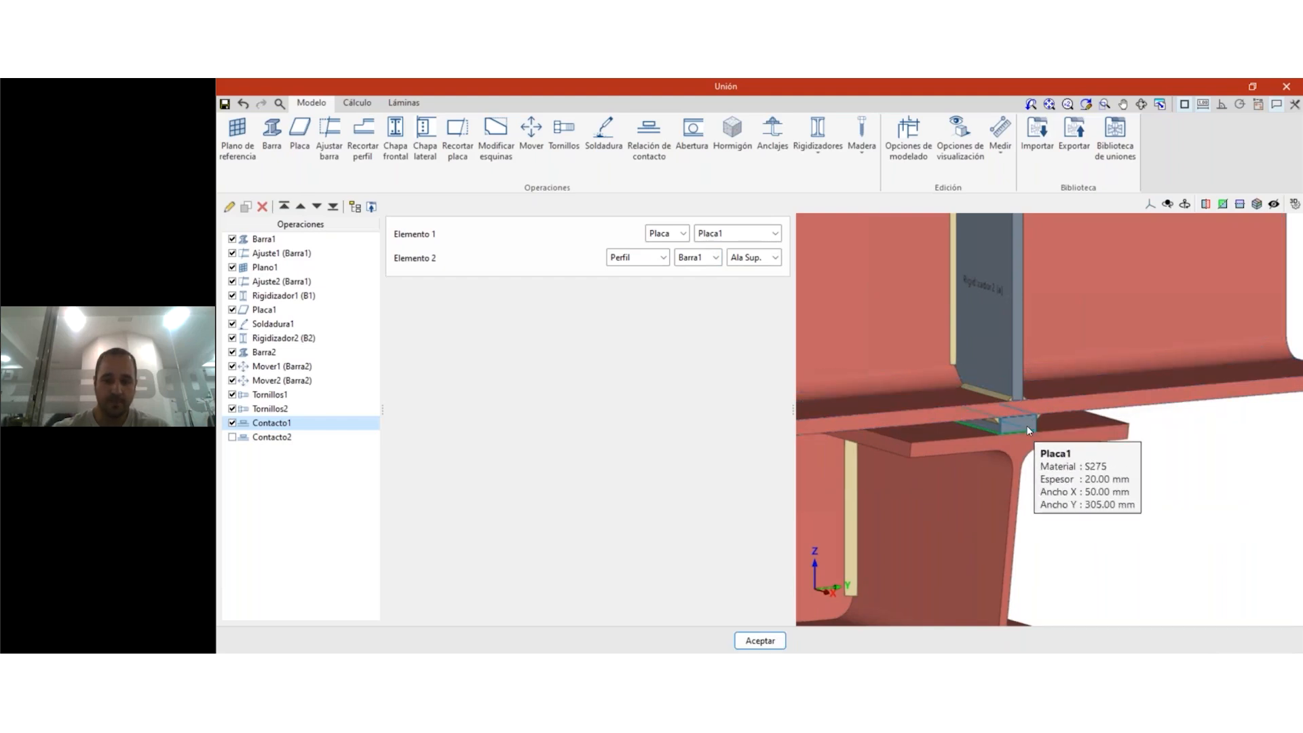
{"action": "scroll", "coordinate": [1028, 425], "scroll_direction": "up", "scroll_amount": 3}
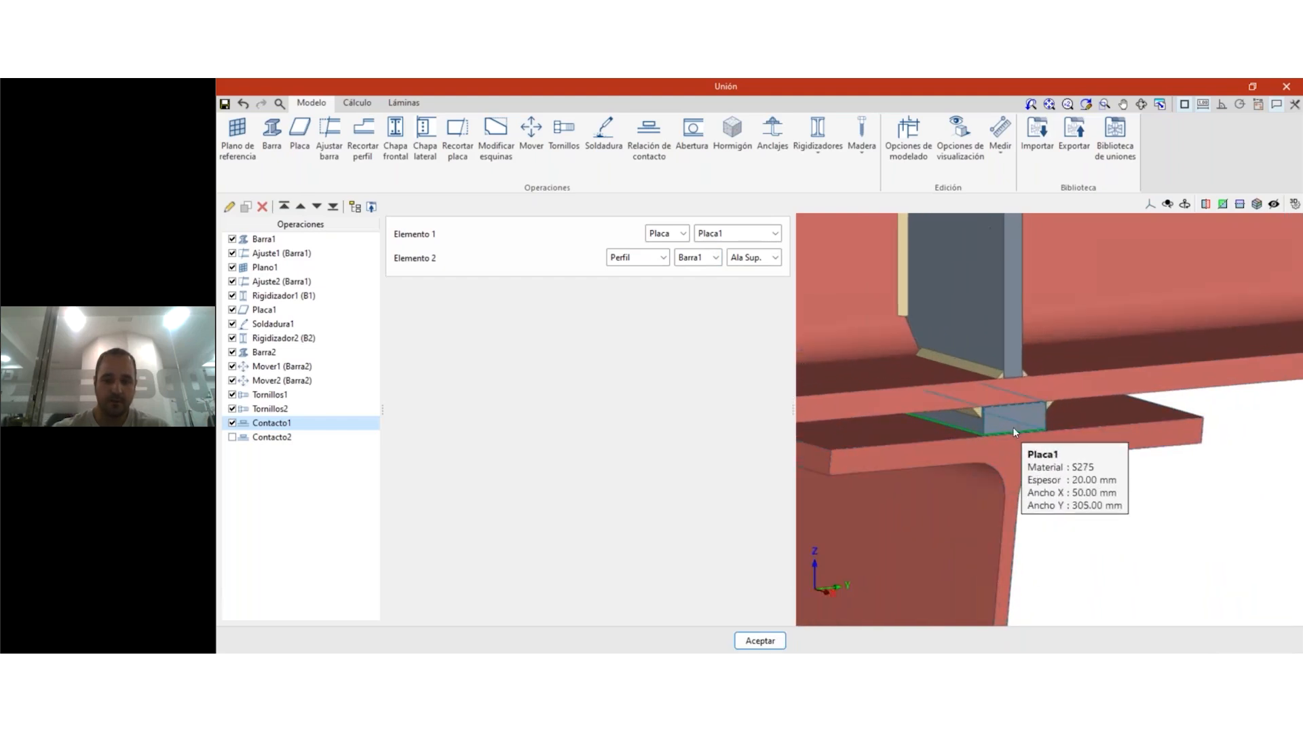
{"action": "scroll", "coordinate": [1003, 451], "scroll_direction": "up", "scroll_amount": 2}
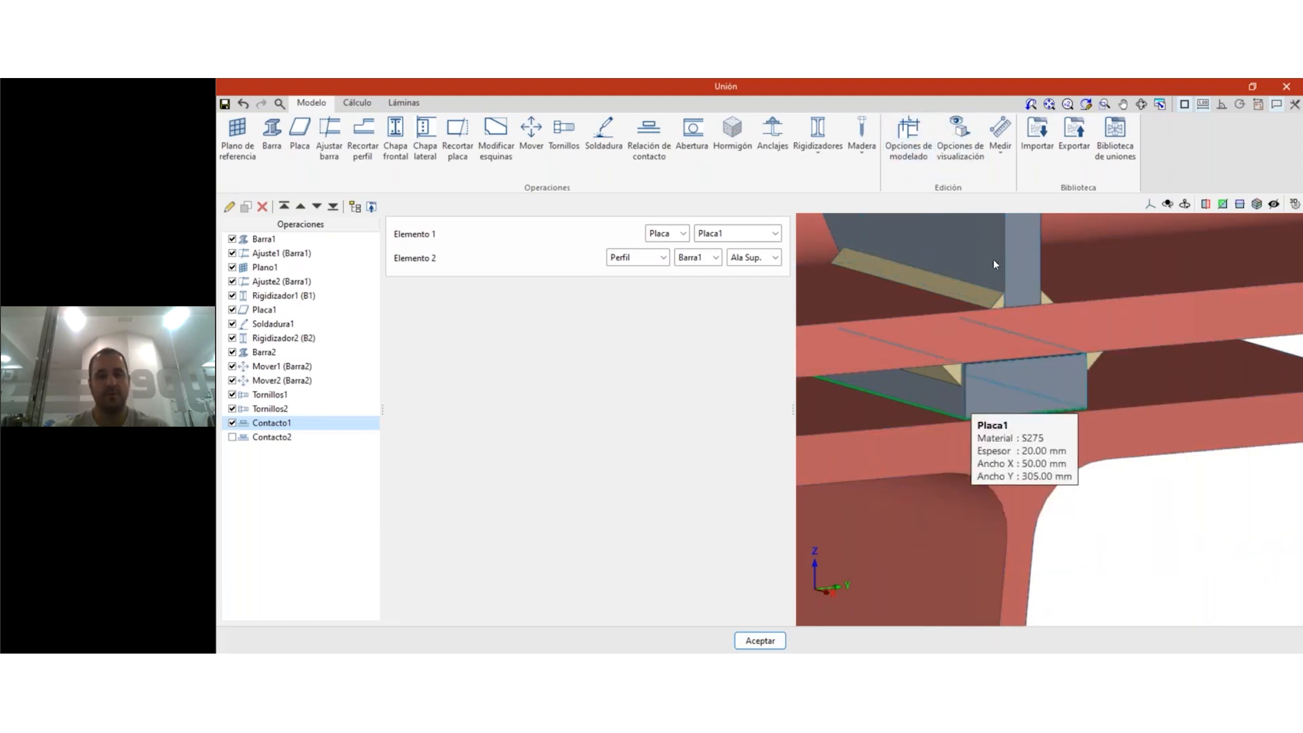
- Set the profiles and plates to transparent drawing in the display options and inspect the contact surface under Placa1
{"action": "left_click", "coordinate": [960, 136]}
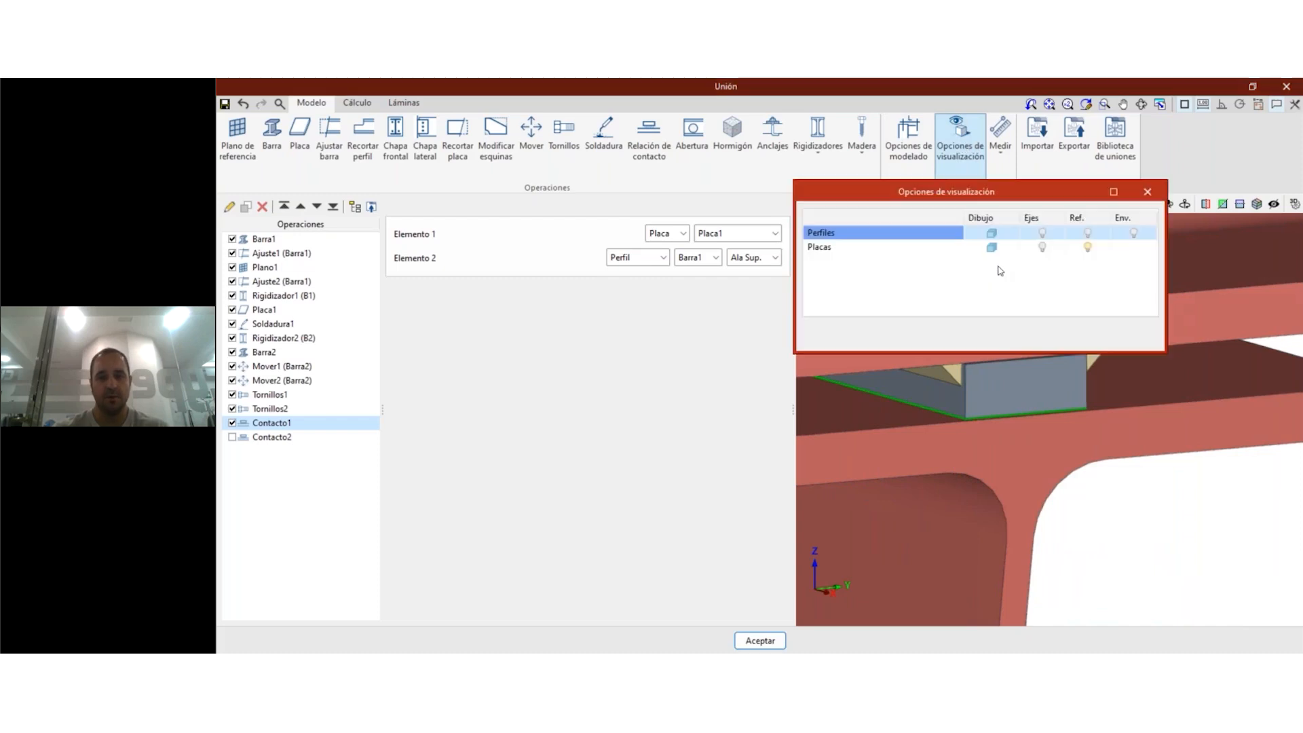
{"action": "left_click", "coordinate": [992, 233]}
{"action": "left_click", "coordinate": [993, 247]}
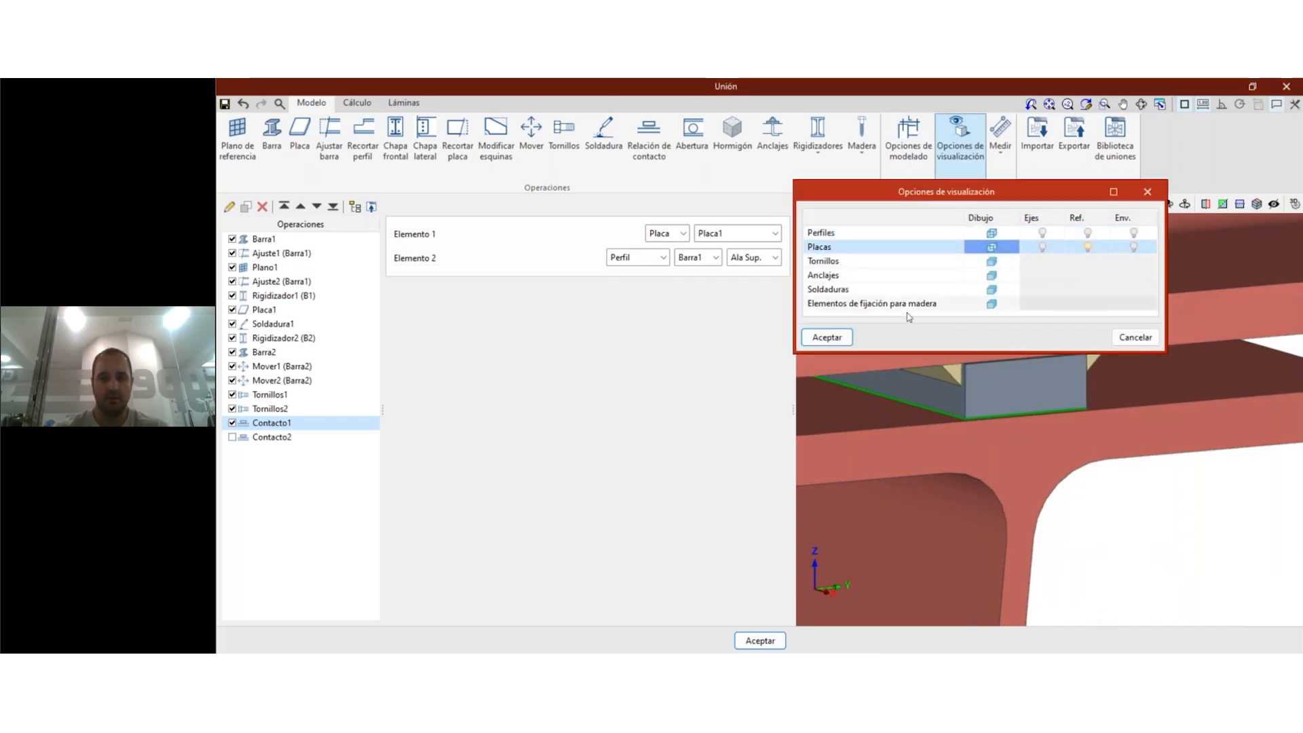
{"action": "left_click", "coordinate": [827, 337]}
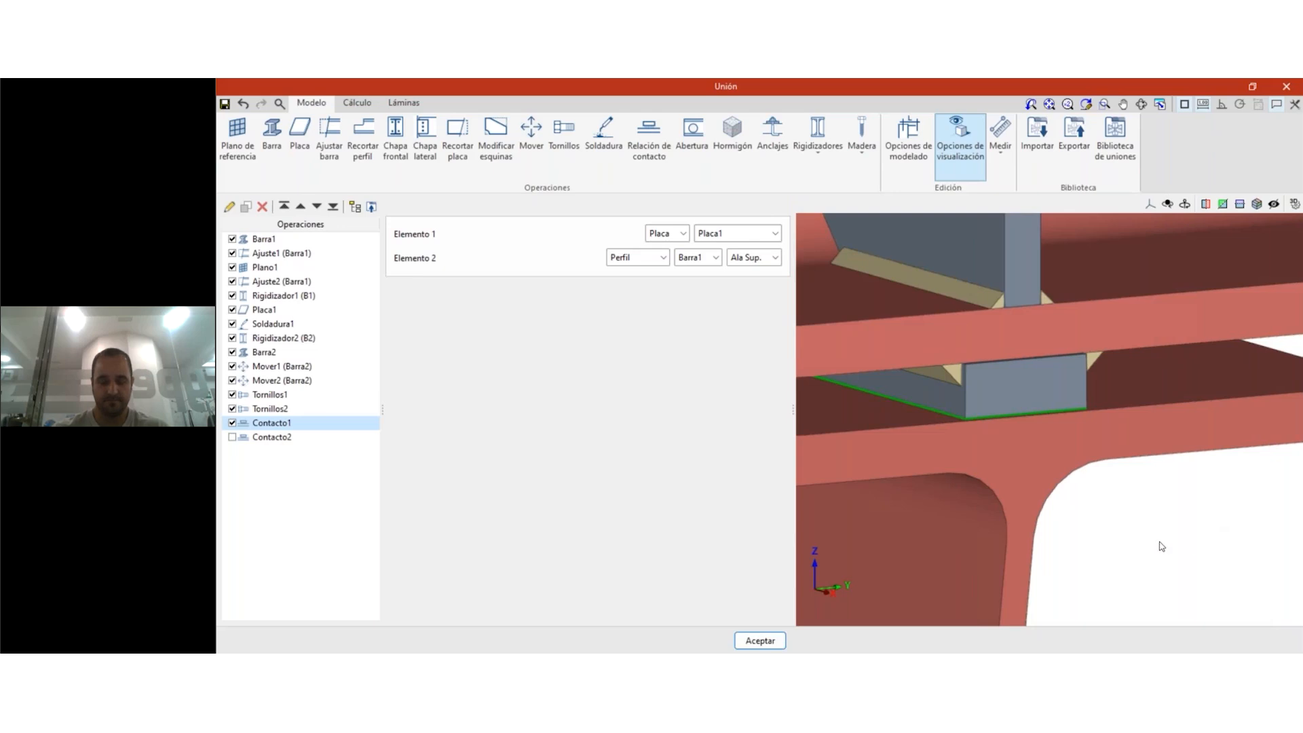
{"action": "middle_click_drag", "start_coordinate": [1133, 556], "coordinate": [1155, 529]}
{"action": "scroll", "coordinate": [1160, 531], "scroll_direction": "down", "scroll_amount": 2}
{"action": "middle_click_drag", "start_coordinate": [1179, 487], "coordinate": [1141, 466]}
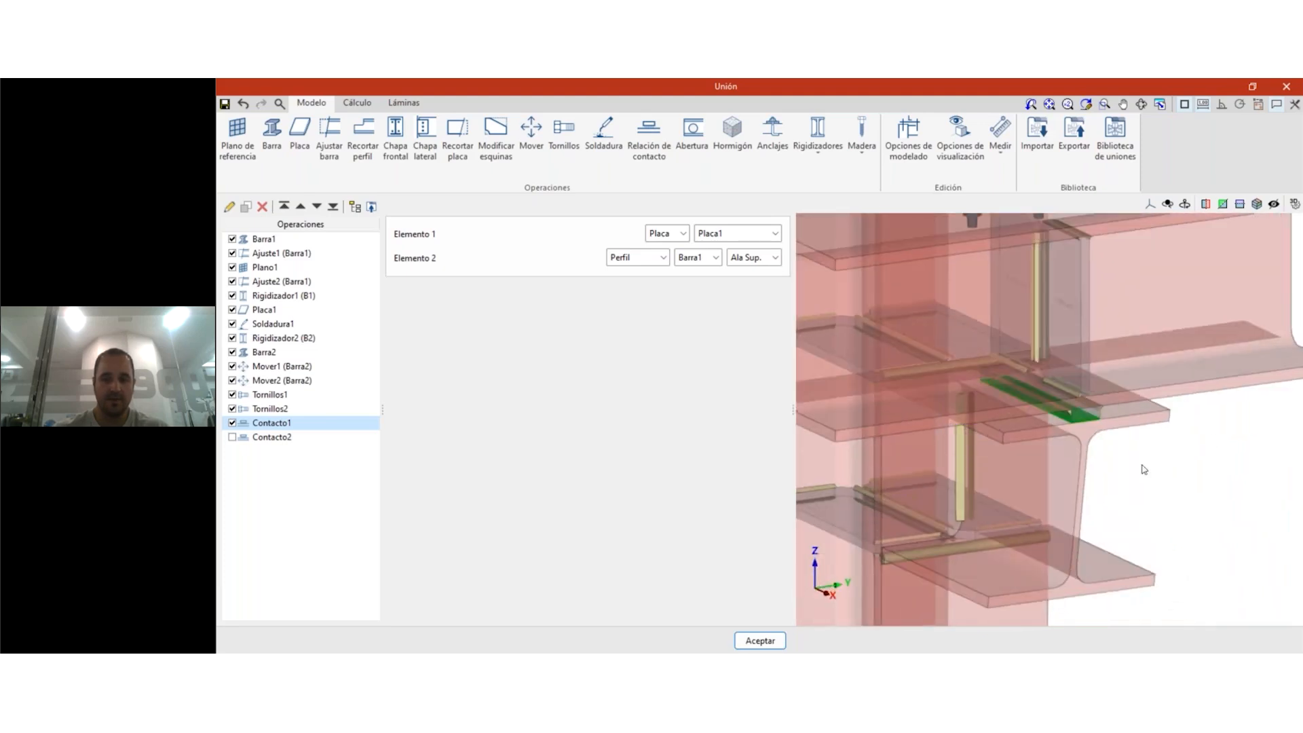
{"action": "scroll", "coordinate": [1204, 458], "scroll_direction": "up", "scroll_amount": 3}
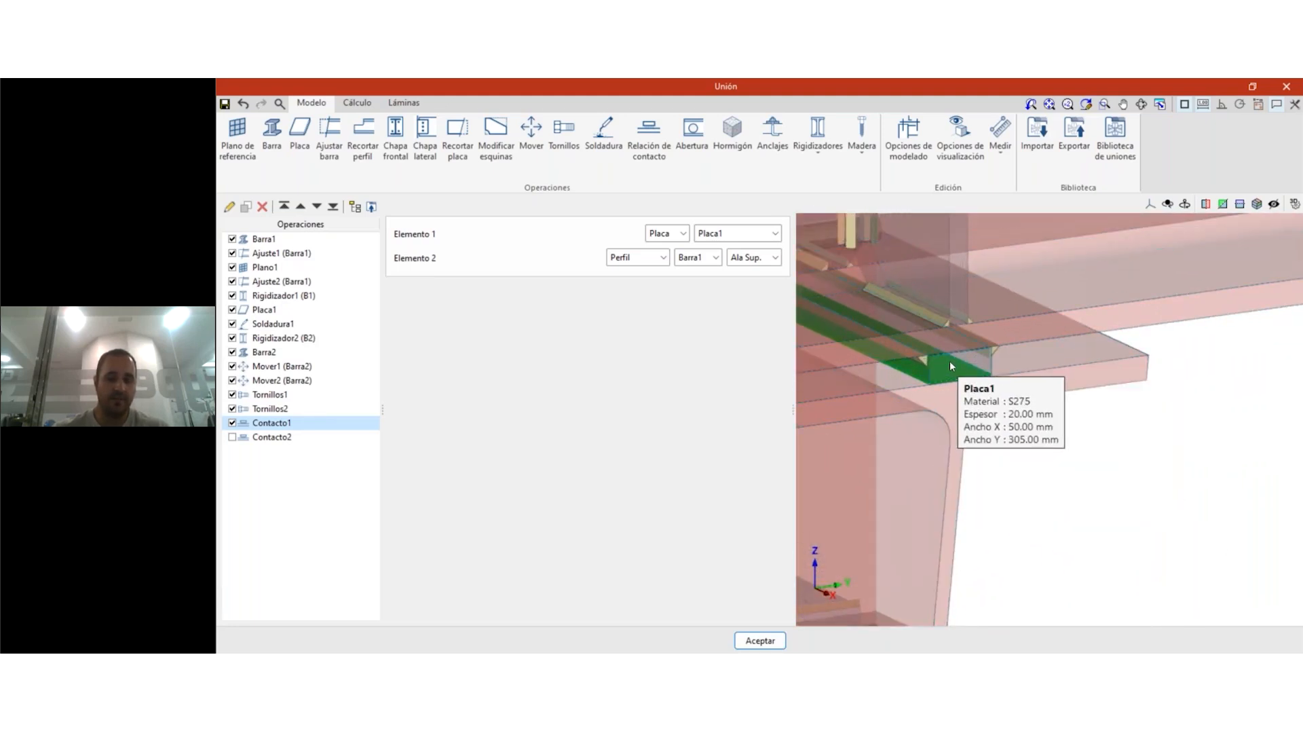
{"action": "scroll", "coordinate": [1023, 353], "scroll_direction": "down", "scroll_amount": 4}
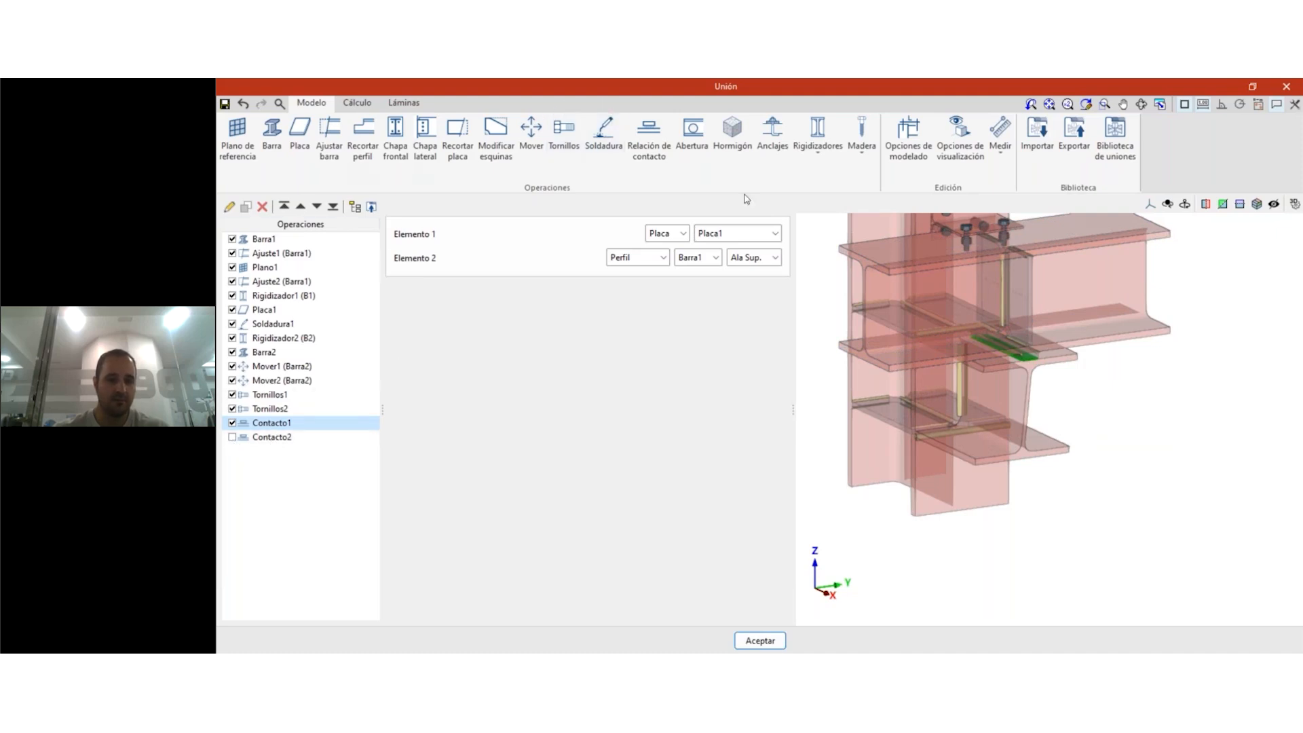
- Add a new contact relation with the plate Placa1 as its first element
{"action": "left_click", "coordinate": [645, 150]}
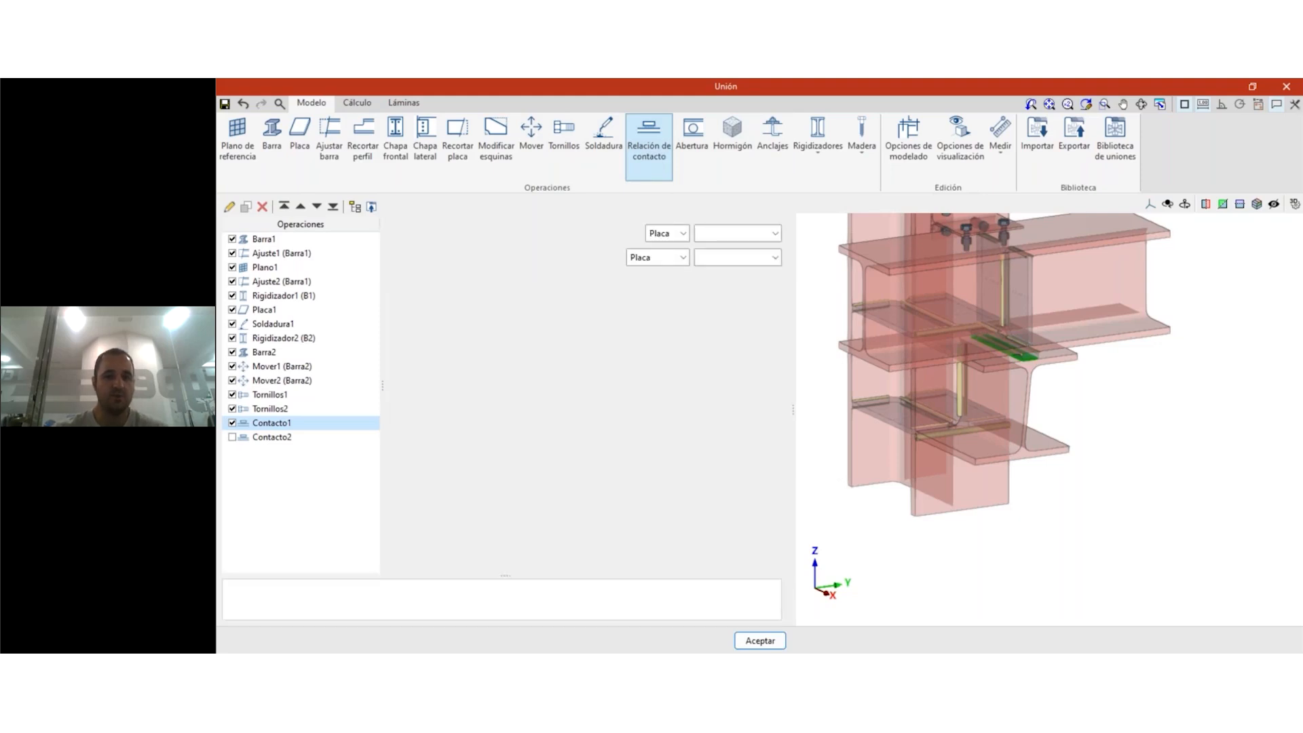
{"action": "scroll", "coordinate": [1170, 350], "scroll_direction": "up", "scroll_amount": 5}
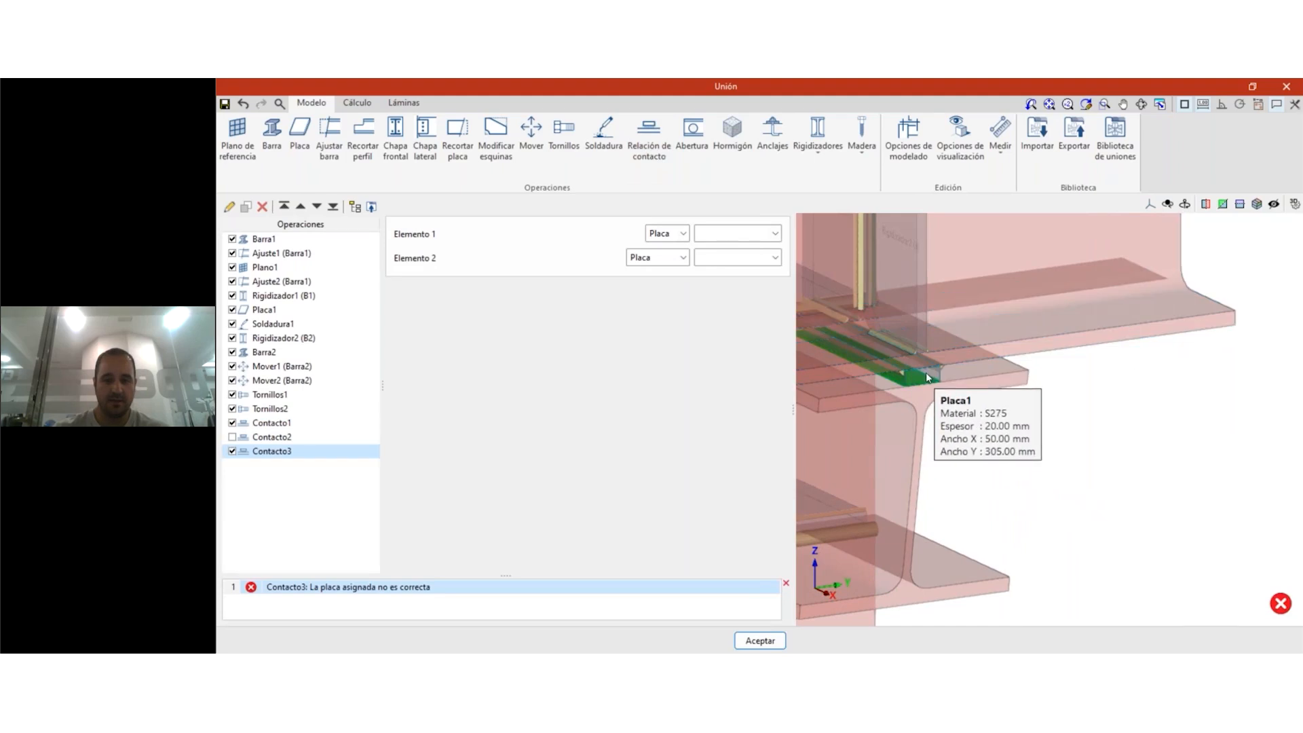
{"action": "left_click", "coordinate": [738, 239]}
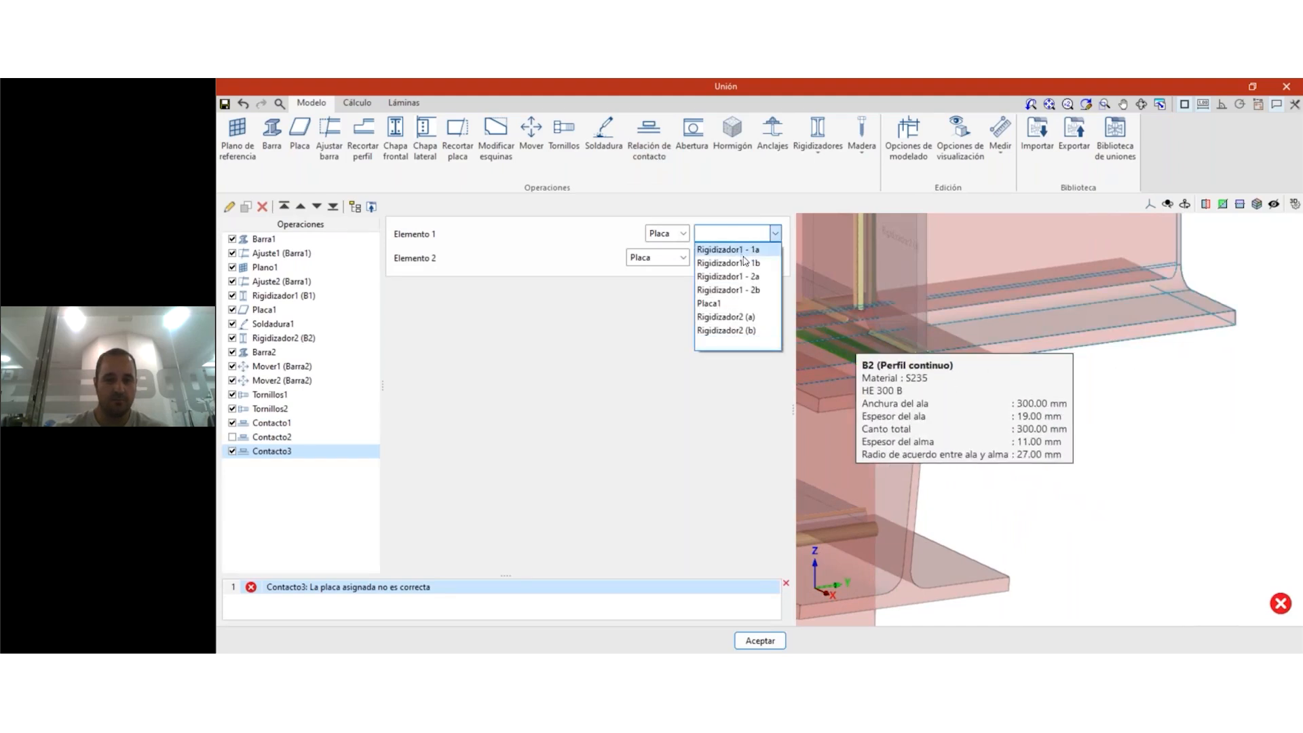
{"action": "left_click", "coordinate": [747, 307]}
- Set the contact relation's second element to the lower flange (Ala inf.) of profile B2
{"action": "left_click", "coordinate": [682, 258]}
{"action": "left_click", "coordinate": [662, 284]}
{"action": "left_click", "coordinate": [750, 259]}
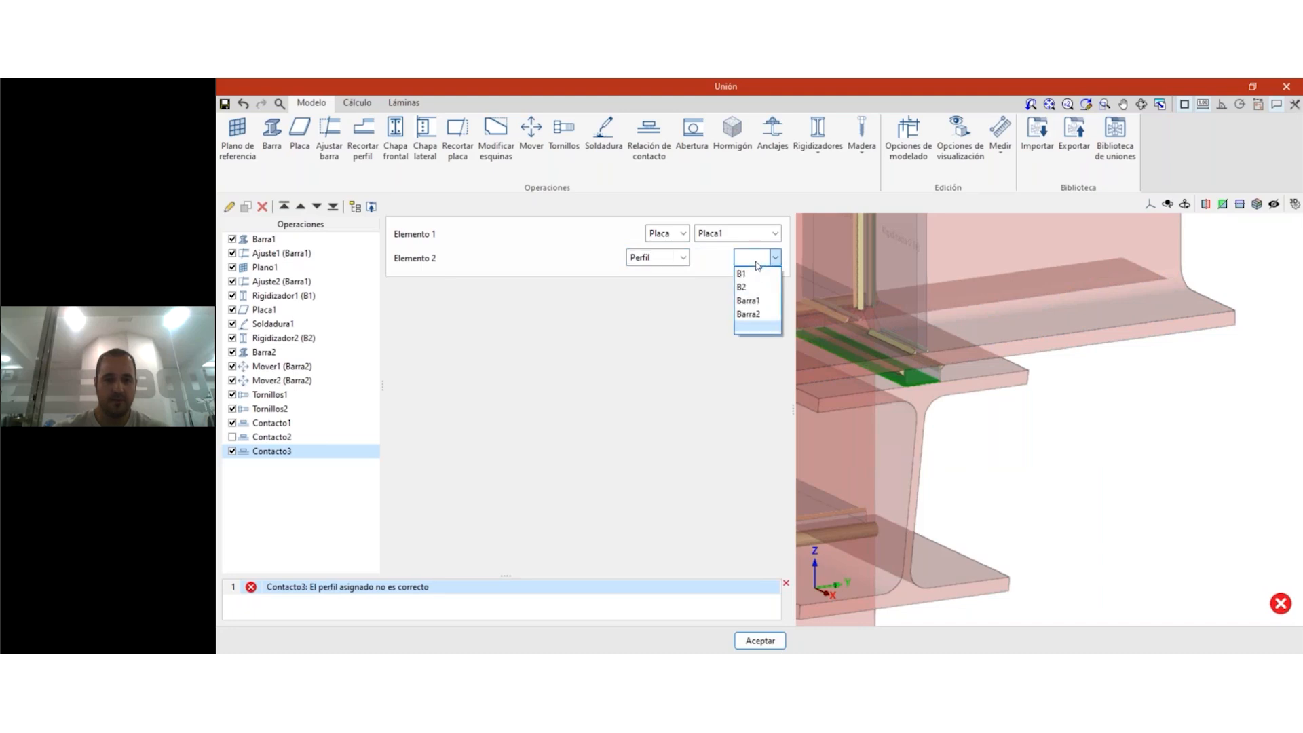
{"action": "left_click", "coordinate": [763, 285]}
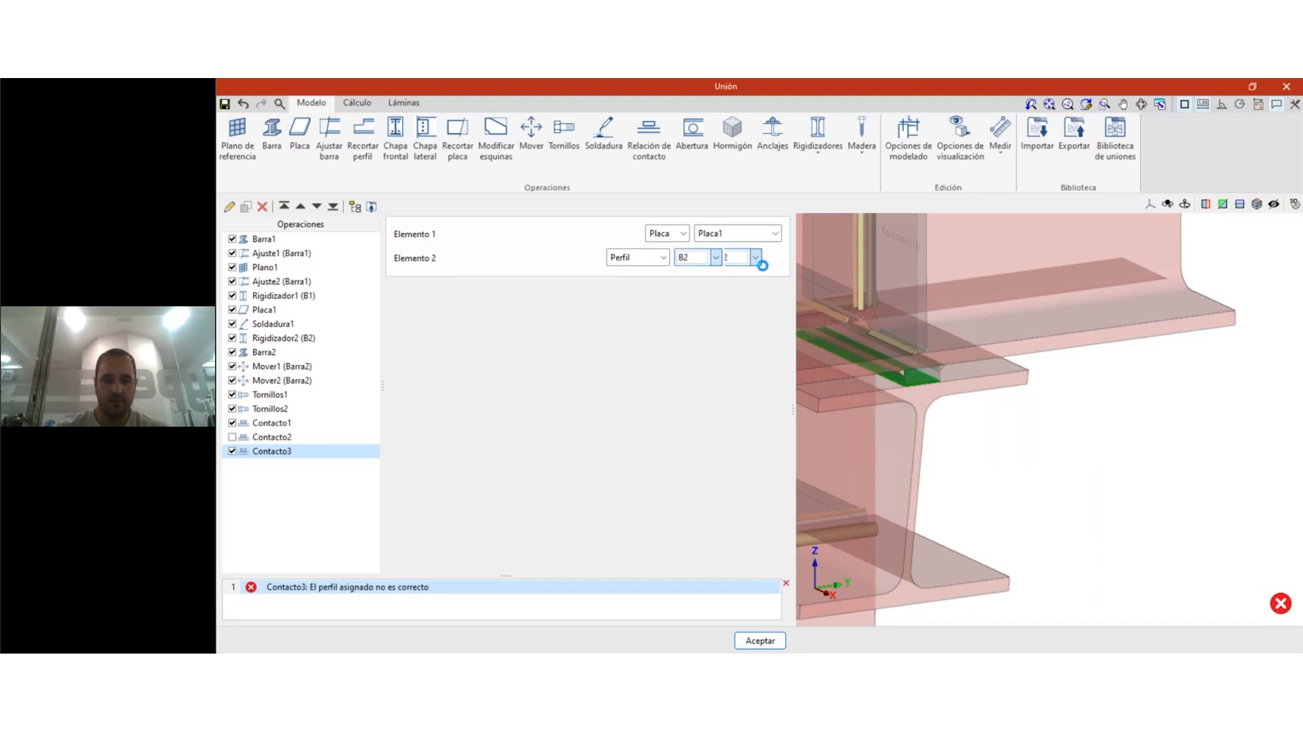
{"action": "left_click", "coordinate": [774, 260]}
{"action": "left_click", "coordinate": [743, 288]}
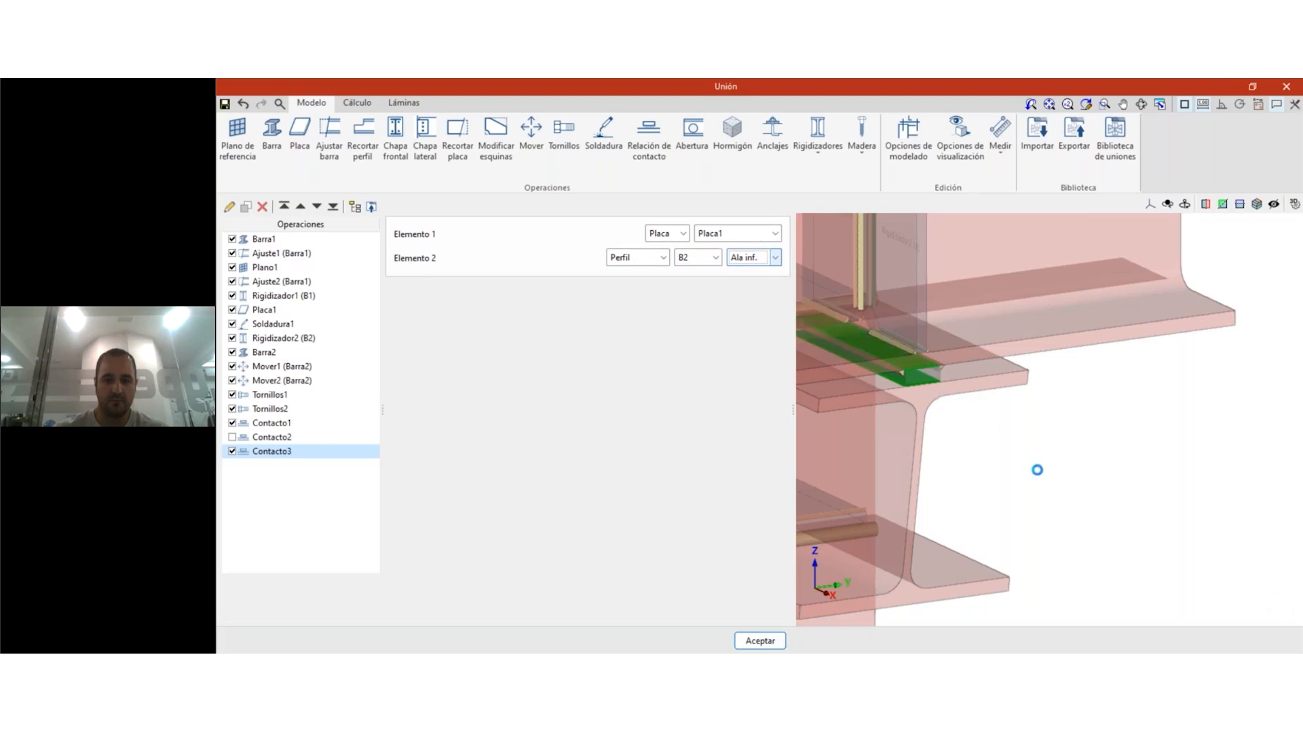
{"action": "scroll", "coordinate": [907, 394], "scroll_direction": "up", "scroll_amount": 2}
{"action": "scroll", "coordinate": [907, 394], "scroll_direction": "up", "scroll_amount": 1}
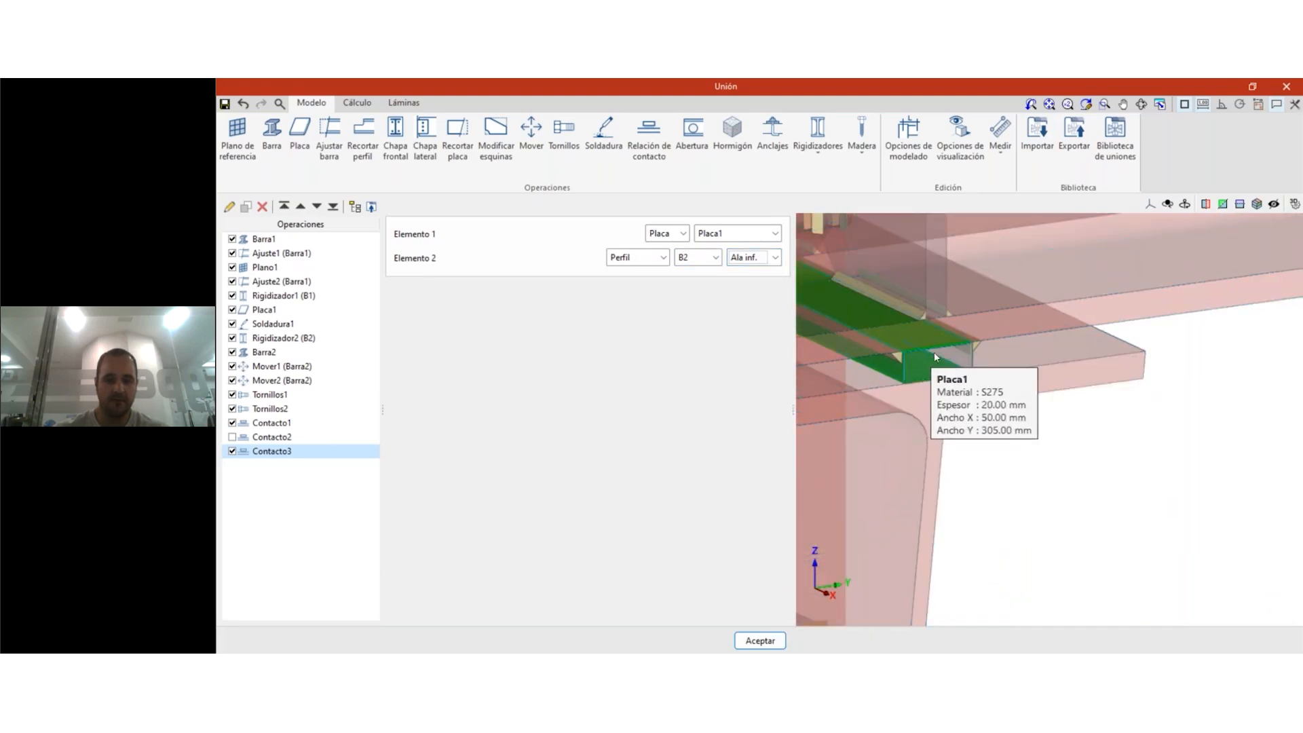
{"action": "mouse_move", "coordinate": [1091, 518]}
{"action": "middle_mouse_down", "text": "shift"}
{"action": "mouse_move", "coordinate": [1068, 515]}
{"action": "mouse_move", "coordinate": [1084, 514]}
{"action": "middle_mouse_up", "text": "shift"}
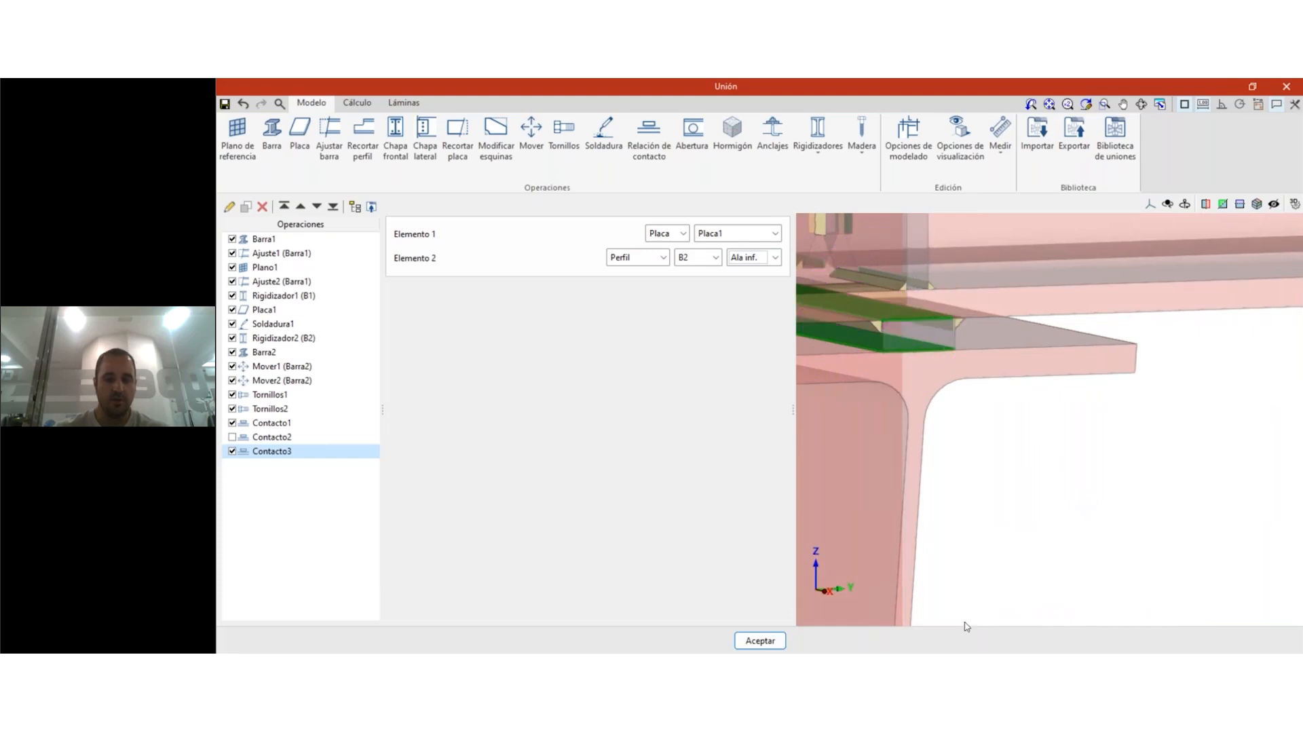
- Switch to the Novedades 2025b presentation in the browser to view the contact relation slide, and return to the joint editor
{"action": "mouse_move", "coordinate": [760, 651]}
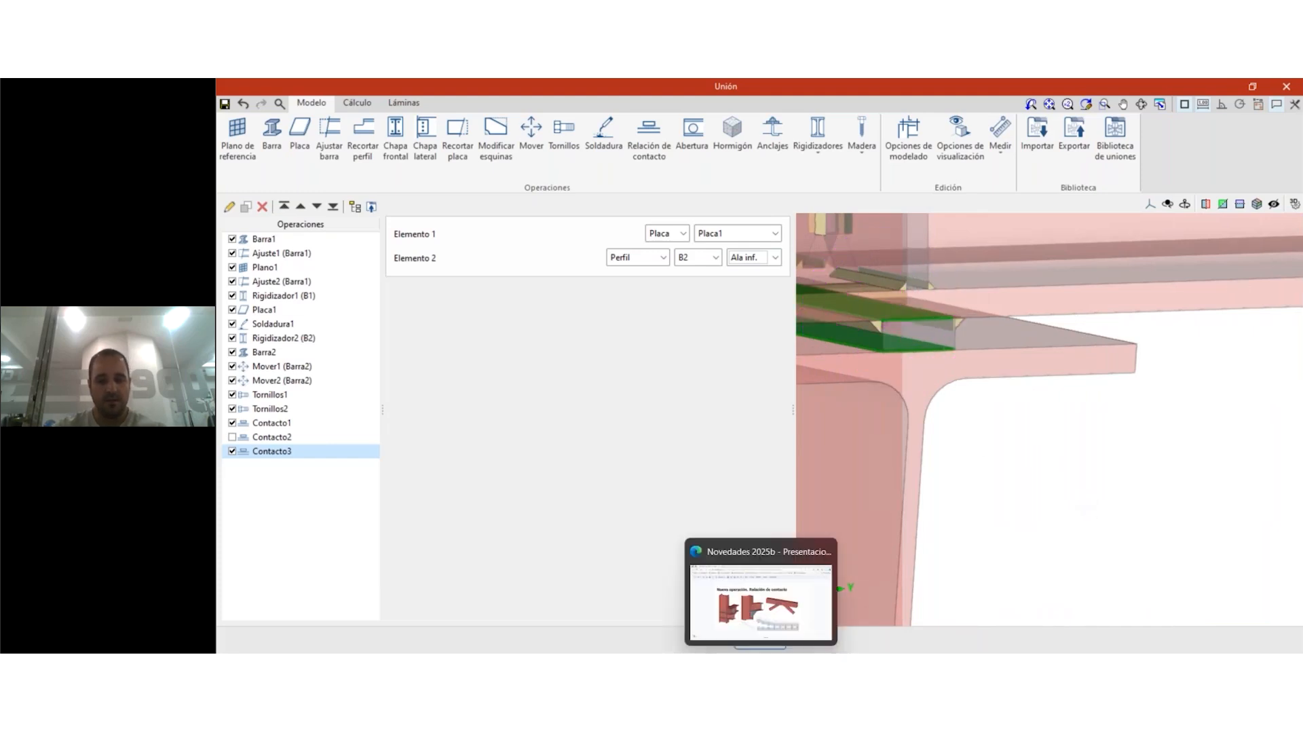
{"action": "left_click", "coordinate": [778, 611]}
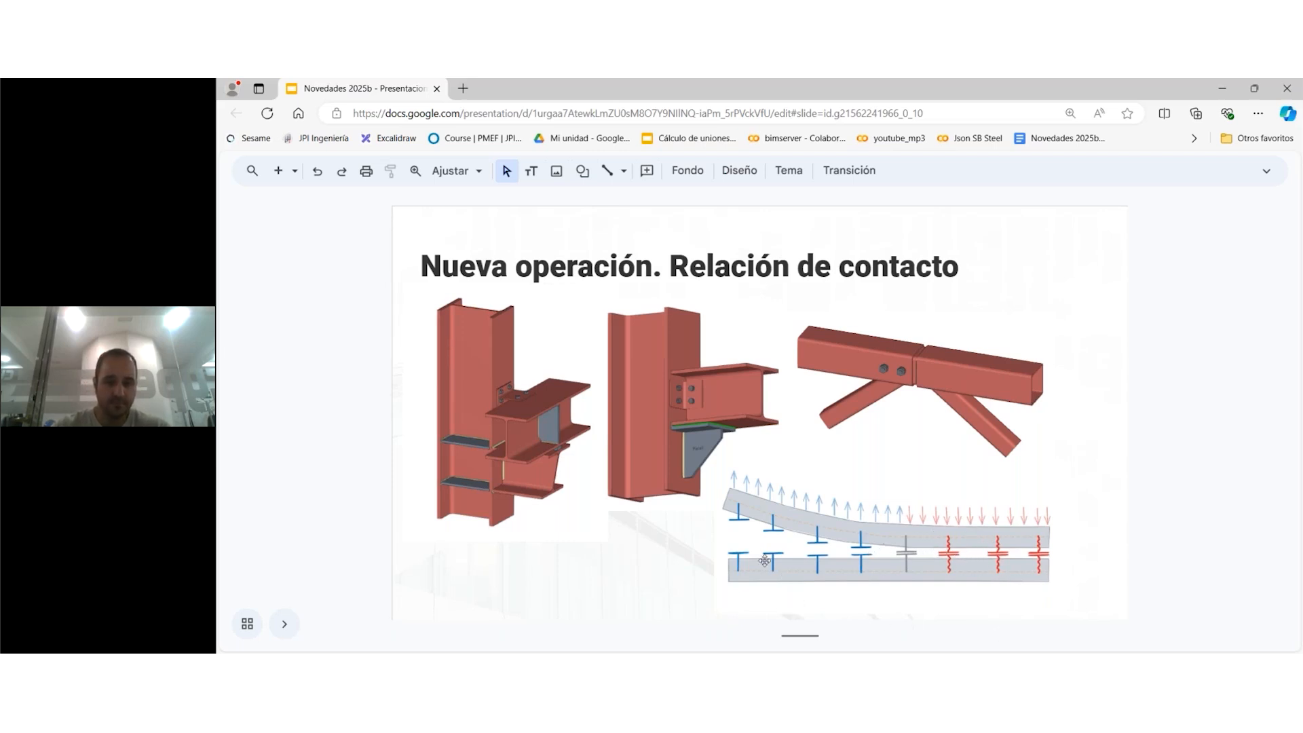
{"action": "mouse_move", "coordinate": [886, 653]}
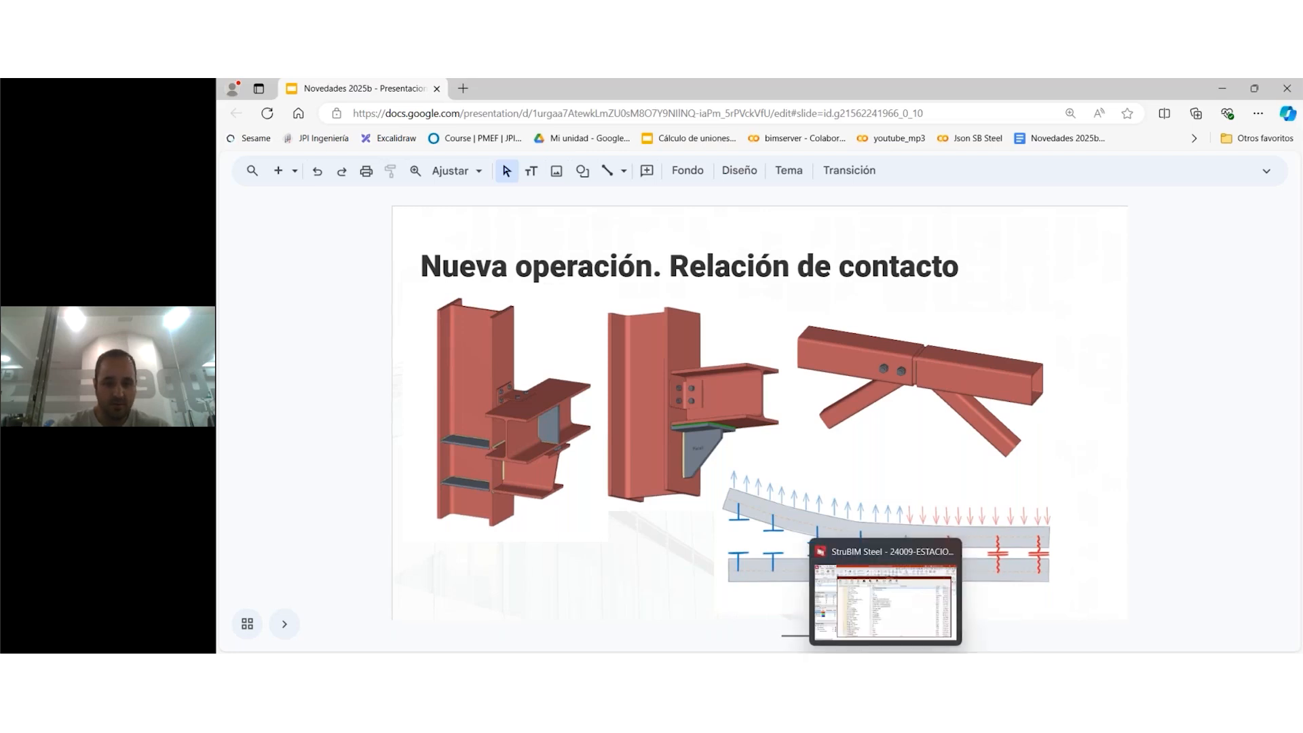
{"action": "left_click", "coordinate": [886, 653]}
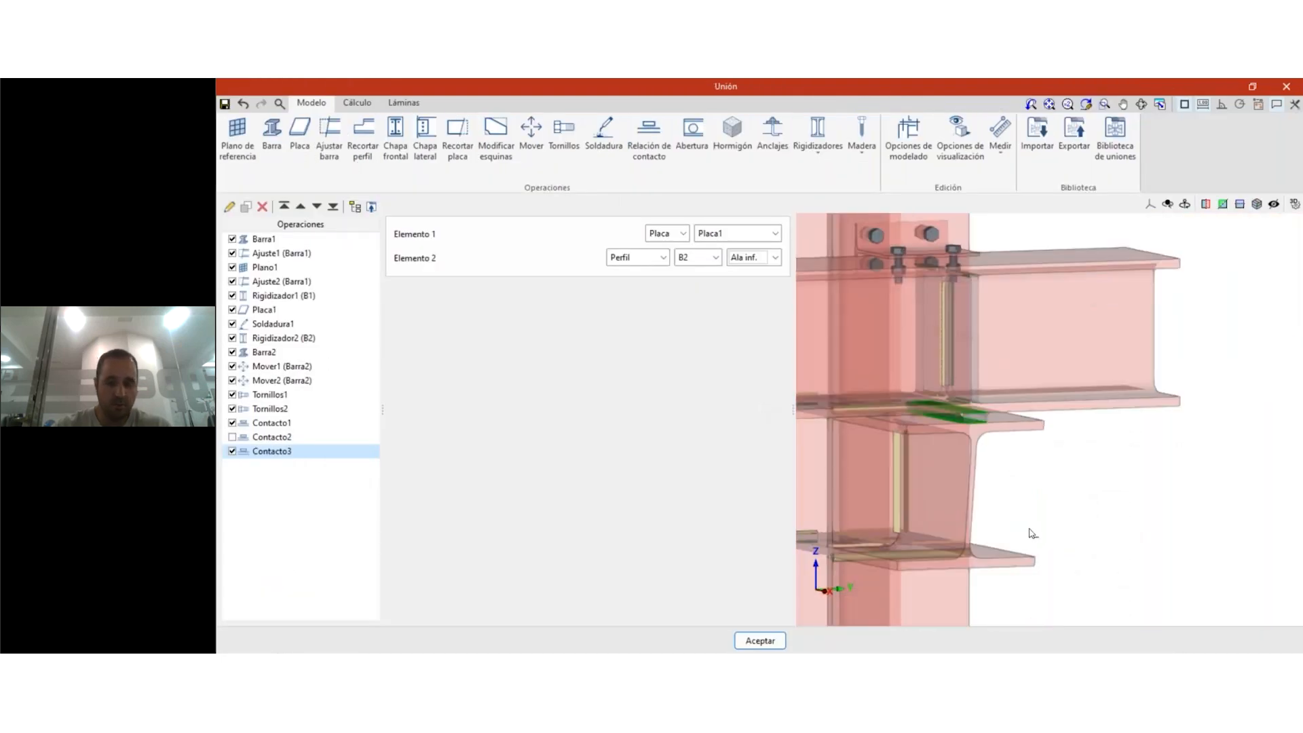
- Review both contact surfaces of Placa1 in the 3D model and accept the joint
{"action": "middle_click_drag", "start_coordinate": [1043, 525], "coordinate": [1103, 522], "text": "shift"}
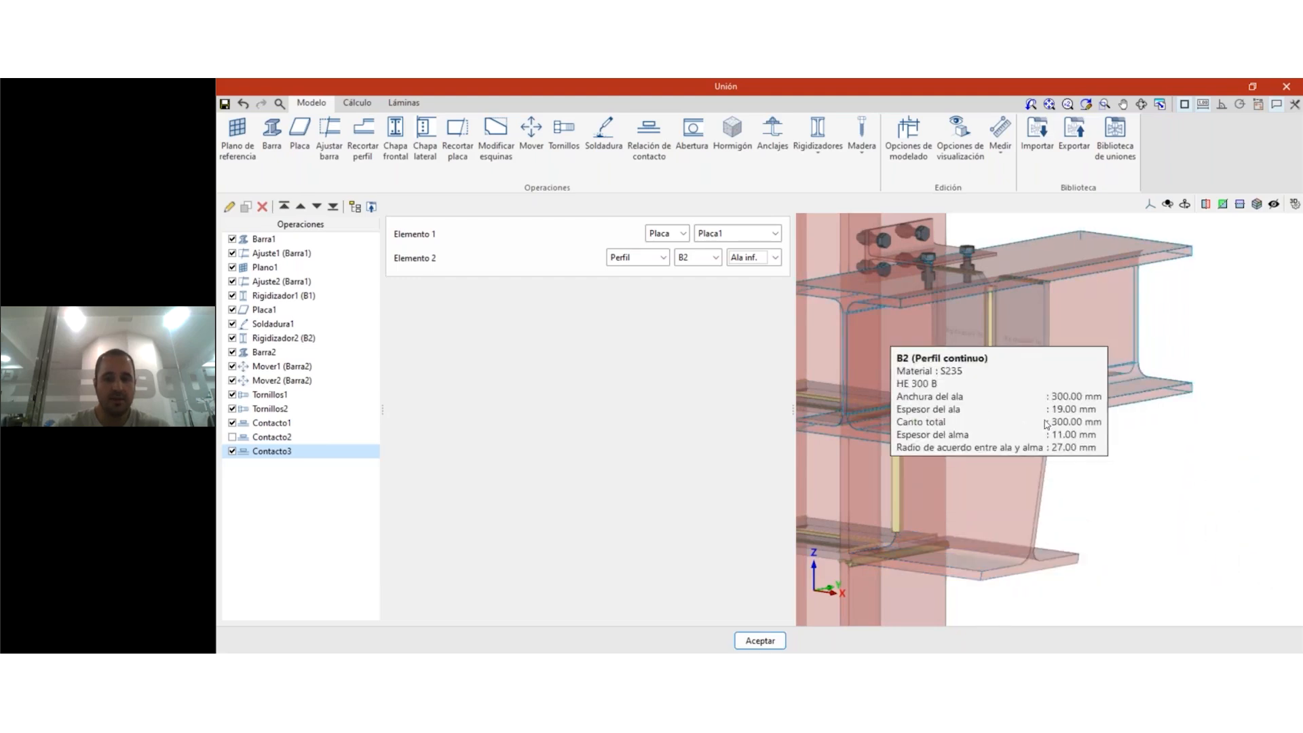
{"action": "scroll", "coordinate": [1143, 462], "scroll_direction": "up", "scroll_amount": 3}
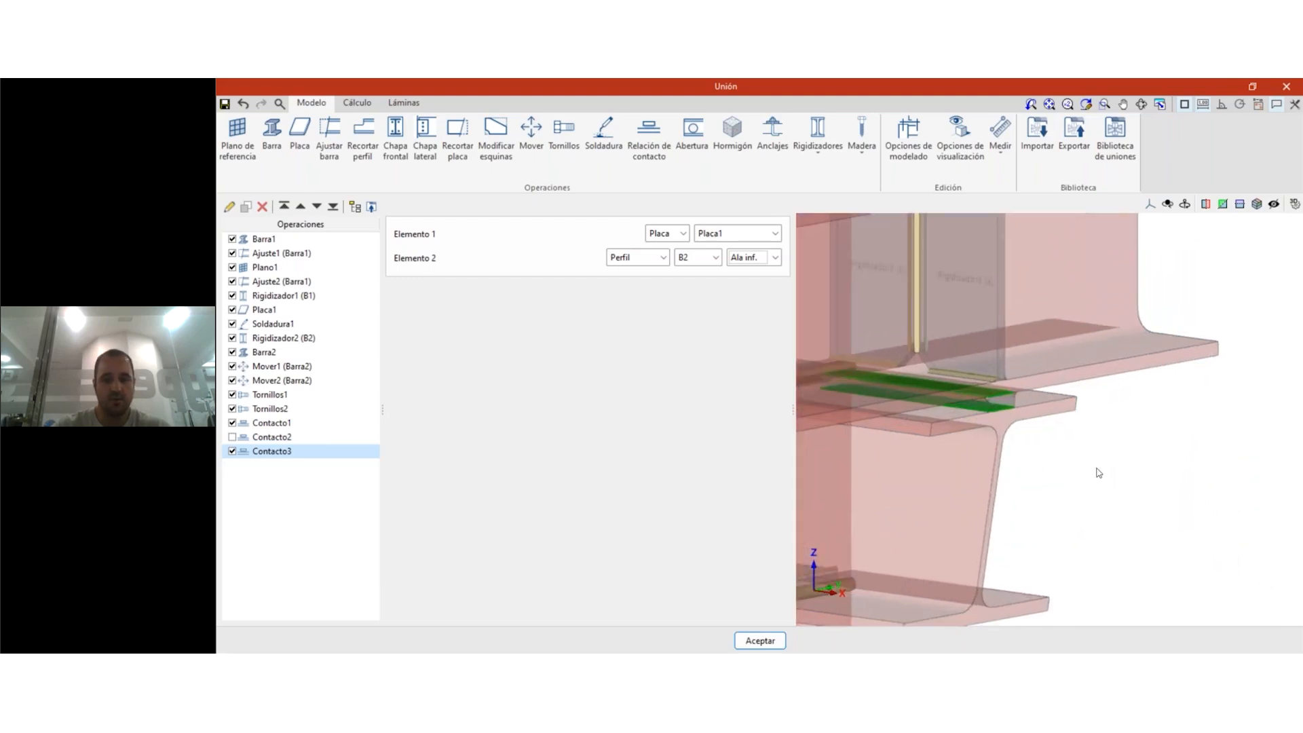
{"action": "scroll", "coordinate": [1105, 474], "scroll_direction": "down", "scroll_amount": 2}
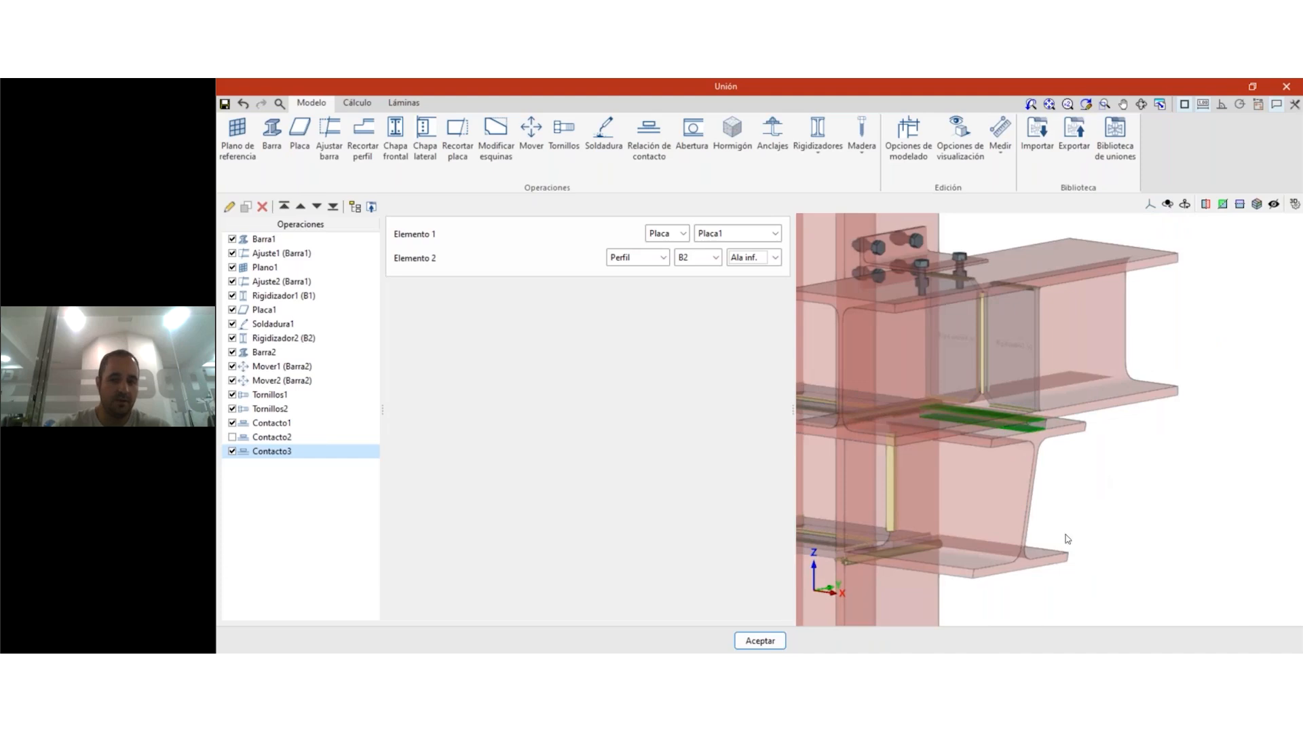
{"action": "left_click", "coordinate": [759, 646]}
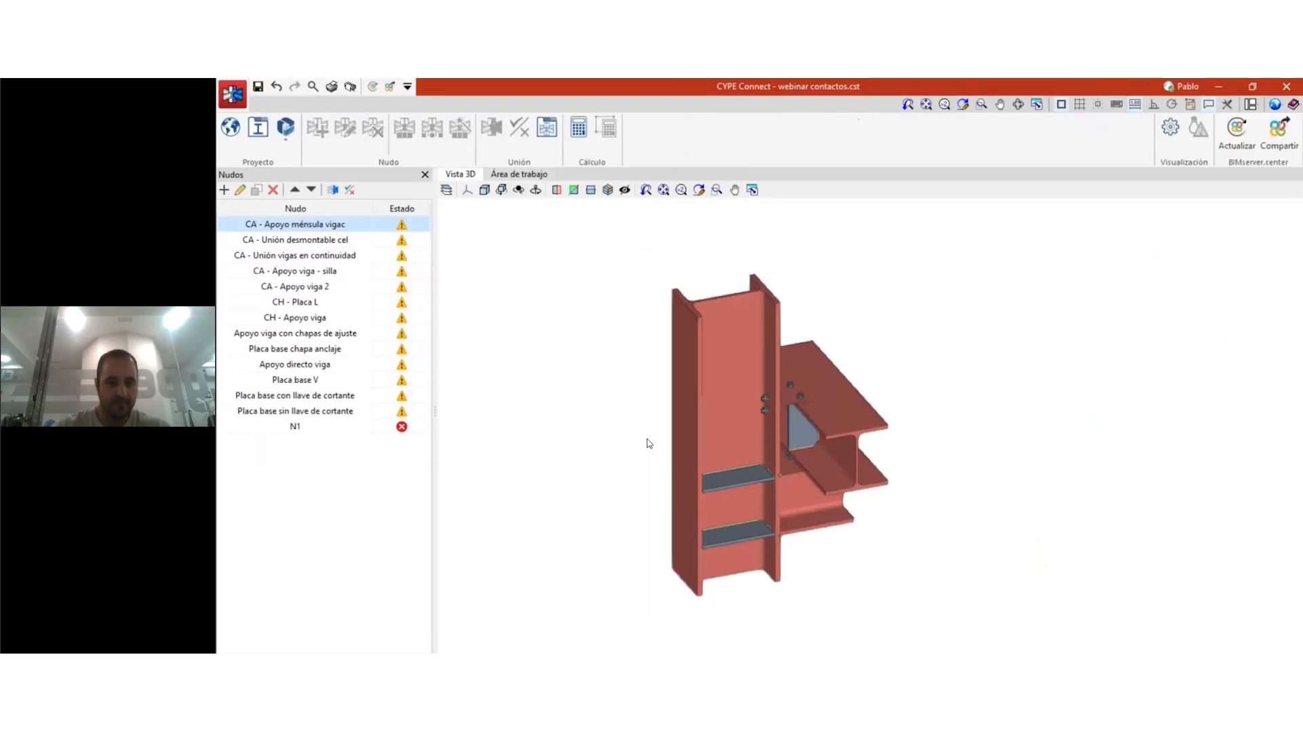
- Select the node "CA - Unión desmontable cel" and open its joint for editing
{"action": "left_click", "coordinate": [298, 241]}
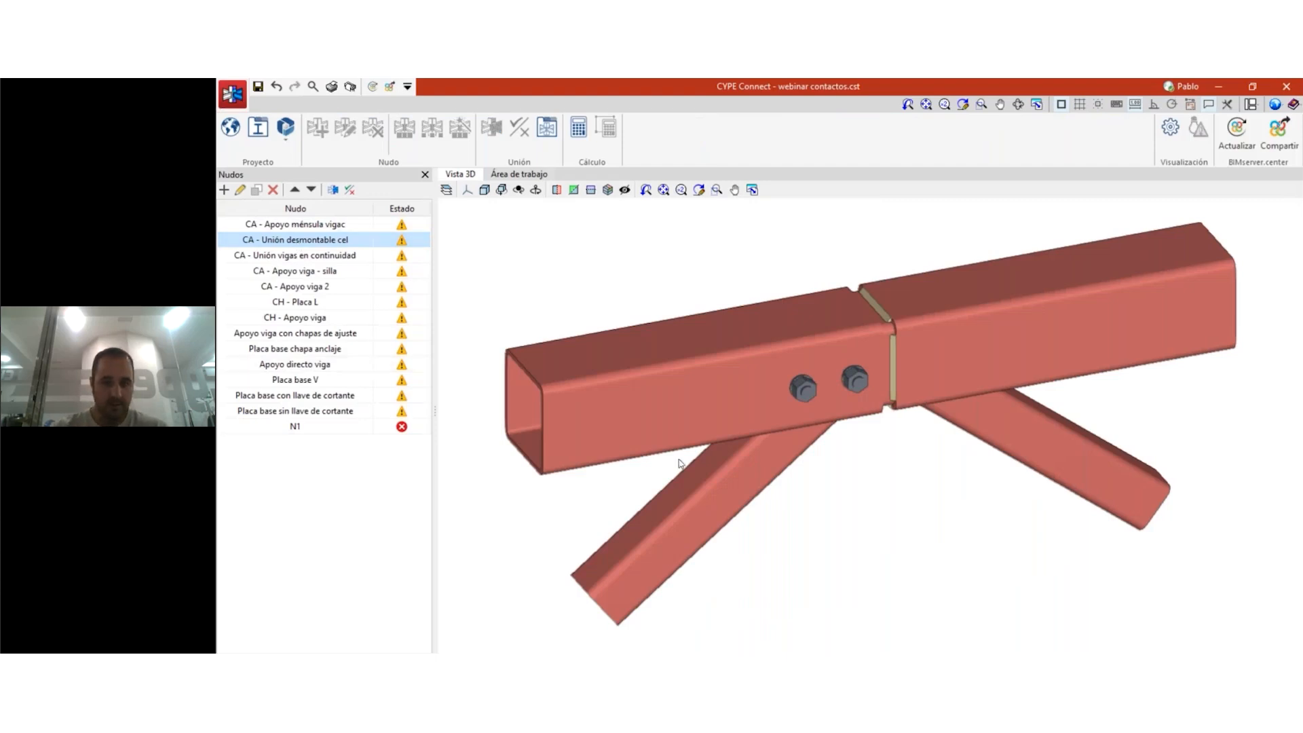
{"action": "mouse_move", "coordinate": [739, 452]}
{"action": "middle_mouse_down"}
{"action": "mouse_move", "coordinate": [1012, 436]}
{"action": "mouse_move", "coordinate": [955, 518]}
{"action": "middle_mouse_up"}
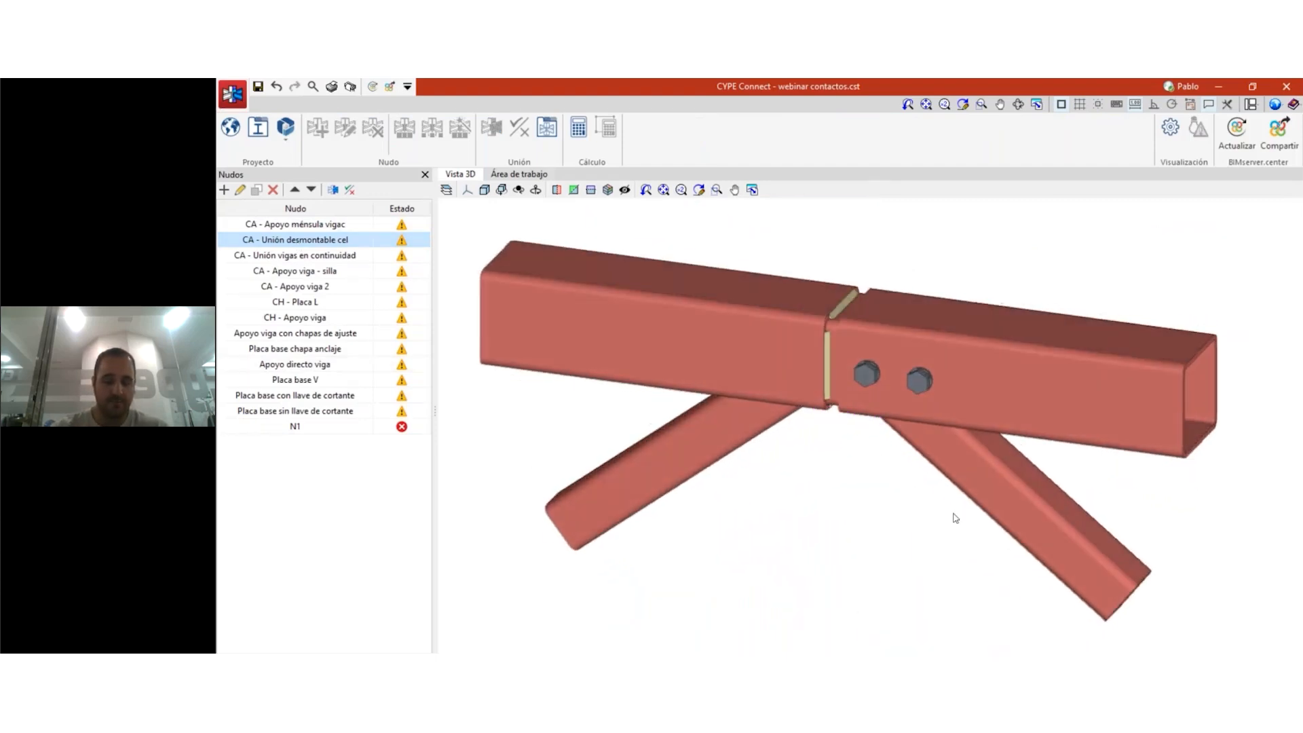
{"action": "scroll", "coordinate": [697, 322], "scroll_direction": "up", "scroll_amount": 3}
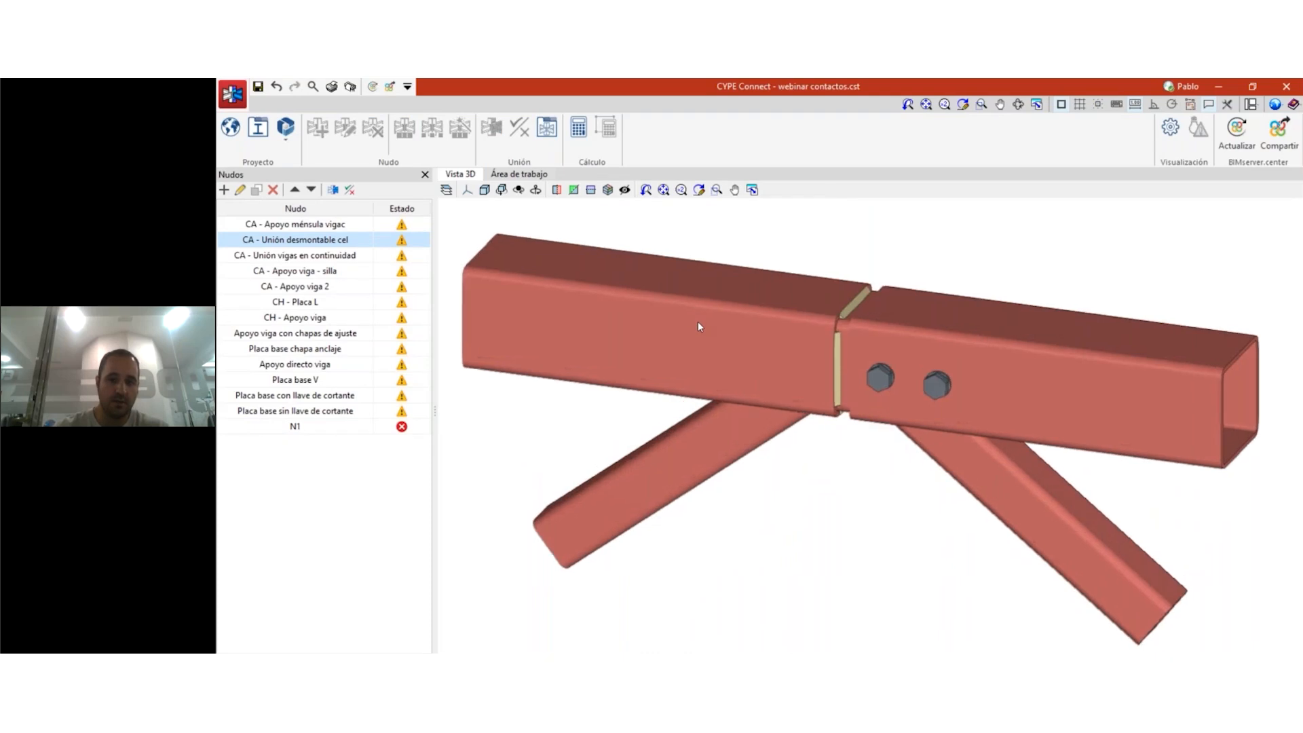
{"action": "double_click", "coordinate": [1050, 397]}
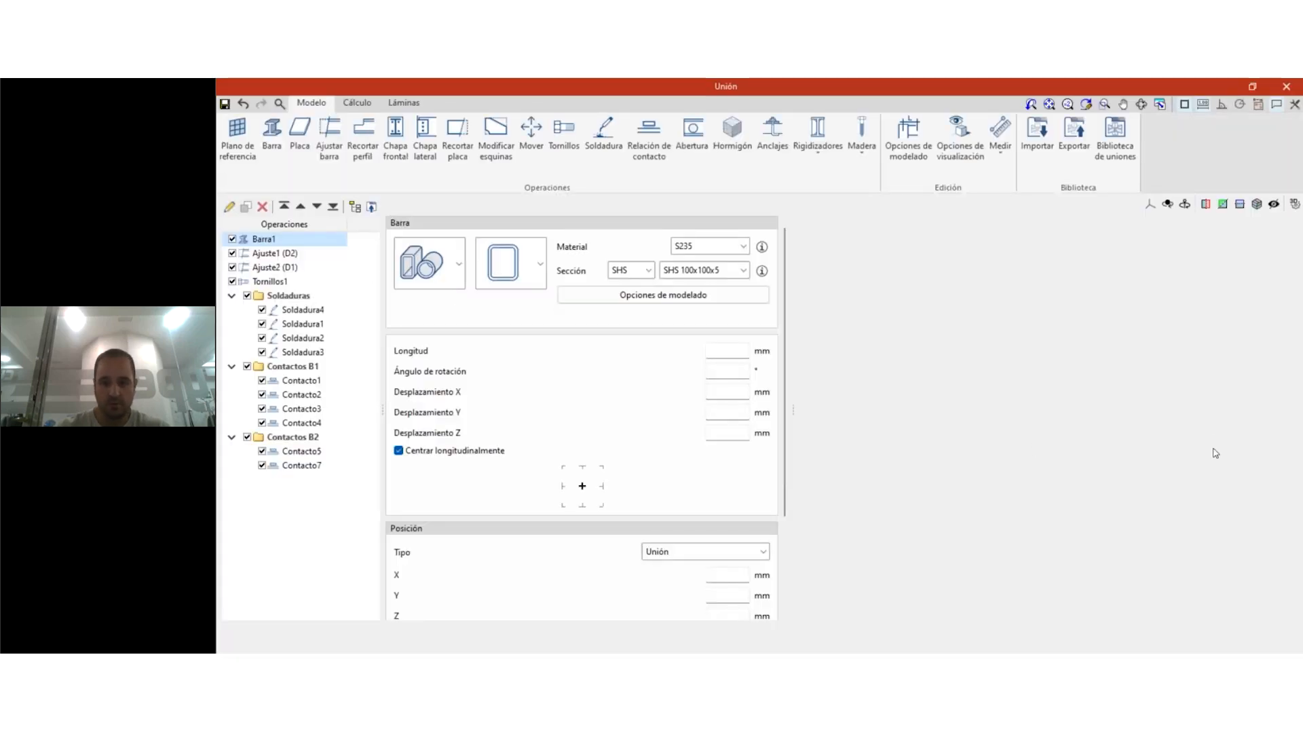
- Examine how the inner profile Barra1 connects the hollow sections B1 and B2 from both sides of the joint
{"action": "scroll", "coordinate": [1063, 392], "scroll_direction": "up", "scroll_amount": 3}
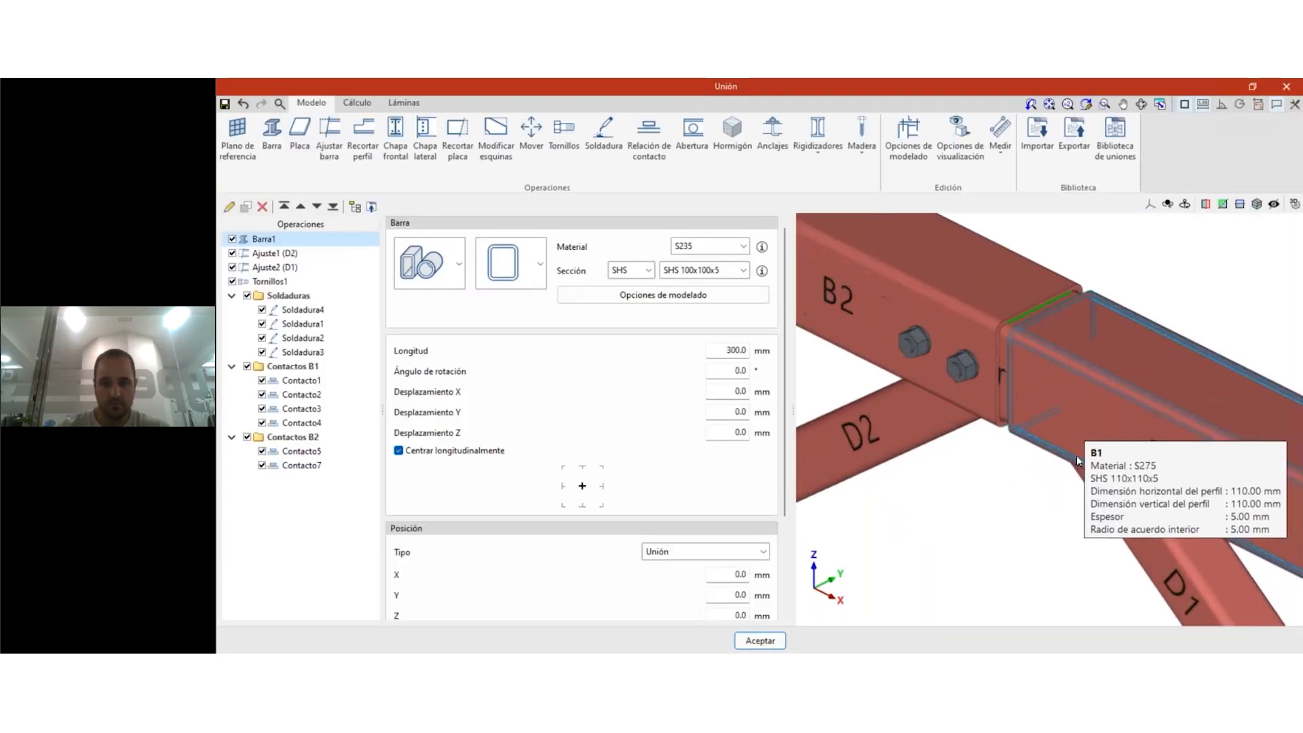
{"action": "middle_click_drag", "start_coordinate": [1082, 505], "coordinate": [1113, 505], "text": "shift"}
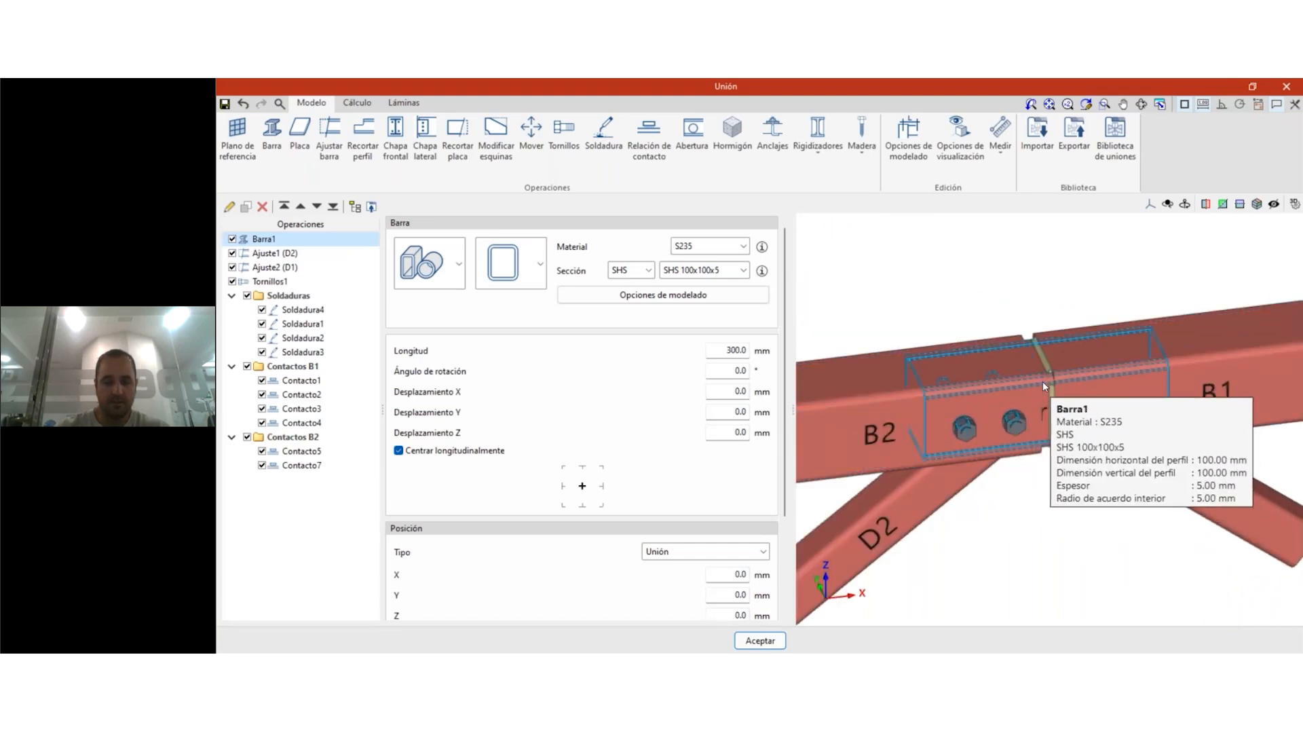
{"action": "scroll", "coordinate": [1042, 381], "scroll_direction": "down", "scroll_amount": 4}
{"action": "scroll", "coordinate": [1042, 381], "scroll_direction": "up", "scroll_amount": 3}
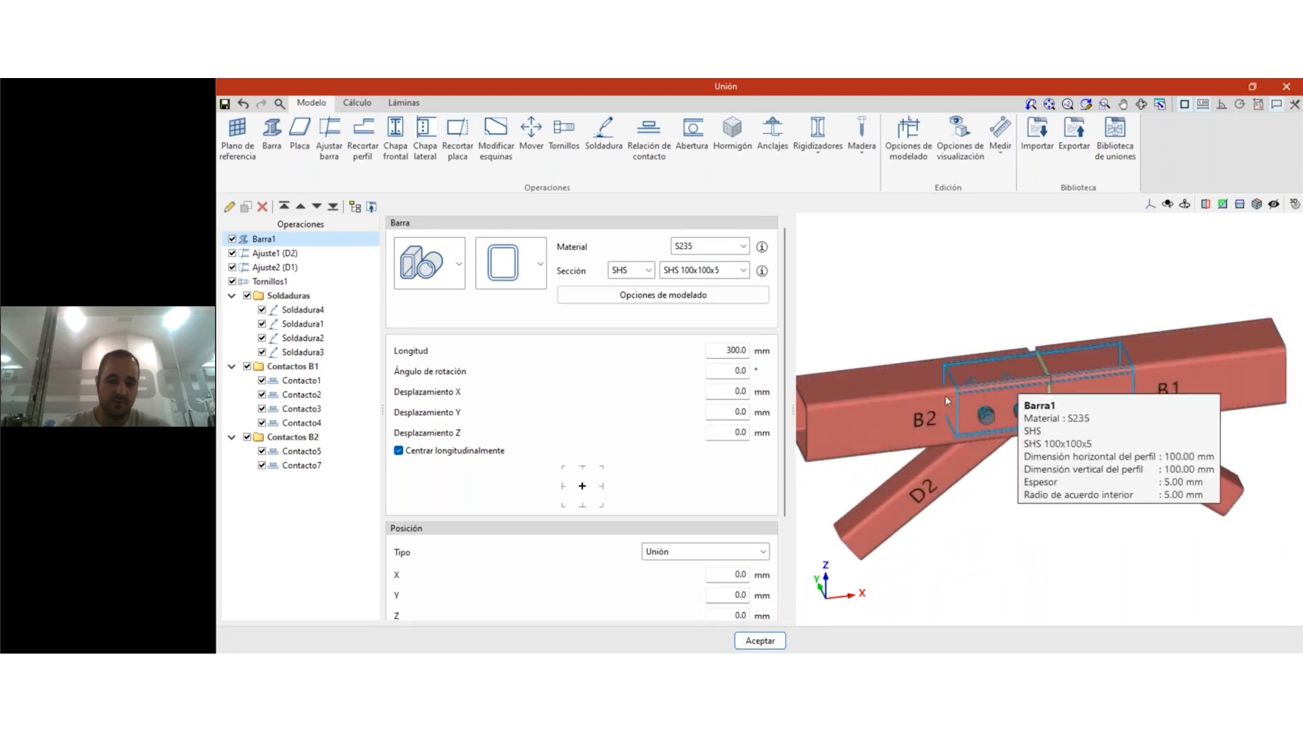
{"action": "middle_click_drag", "start_coordinate": [1082, 513], "coordinate": [1053, 513]}
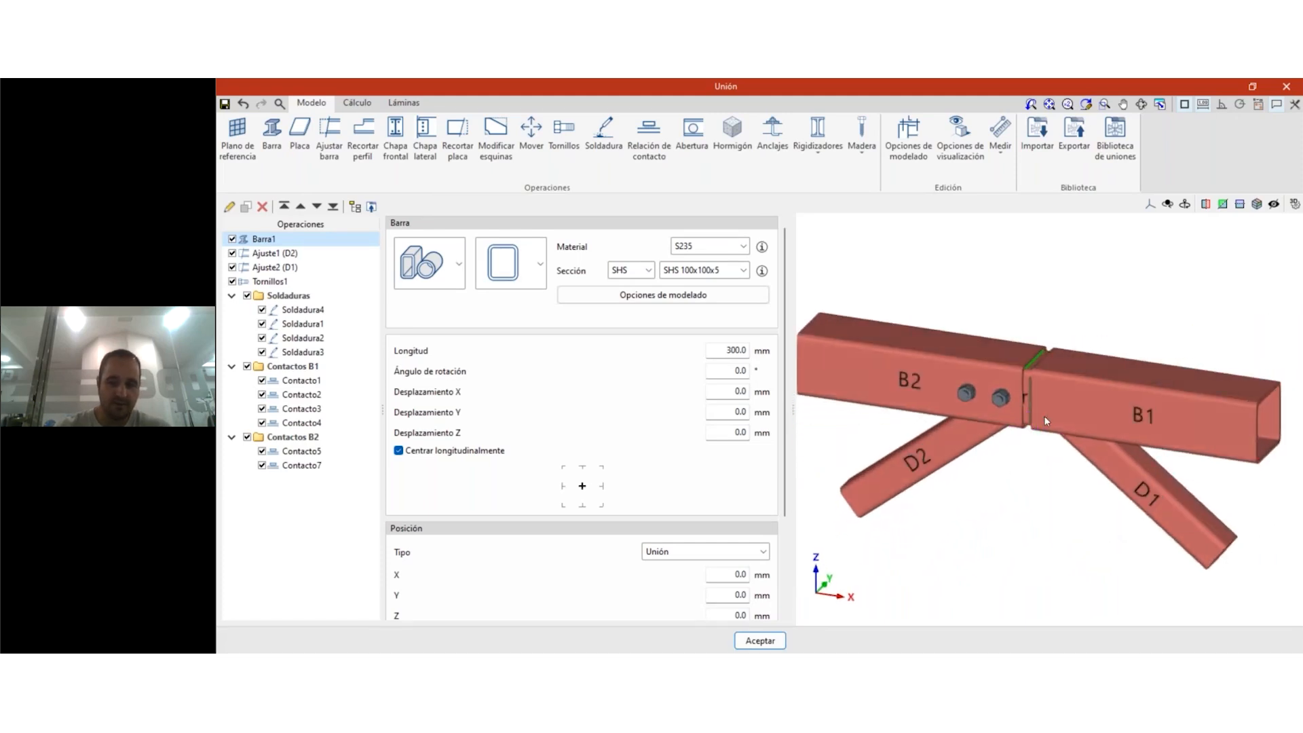
- Set the profiles to a transparent drawing style in the joint's display options, keeping the other elements solid
{"action": "scroll", "coordinate": [1024, 384], "scroll_direction": "up", "scroll_amount": 3}
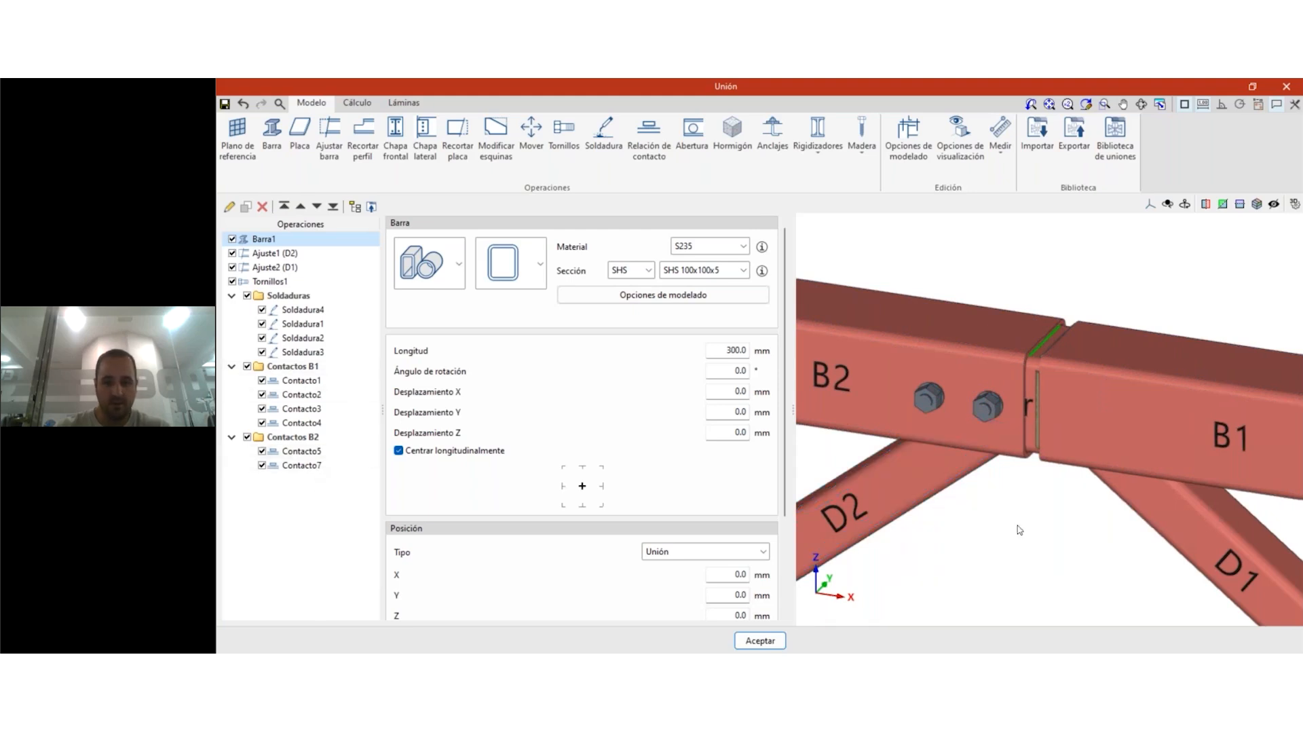
{"action": "scroll", "coordinate": [1015, 526], "scroll_direction": "down", "scroll_amount": 1}
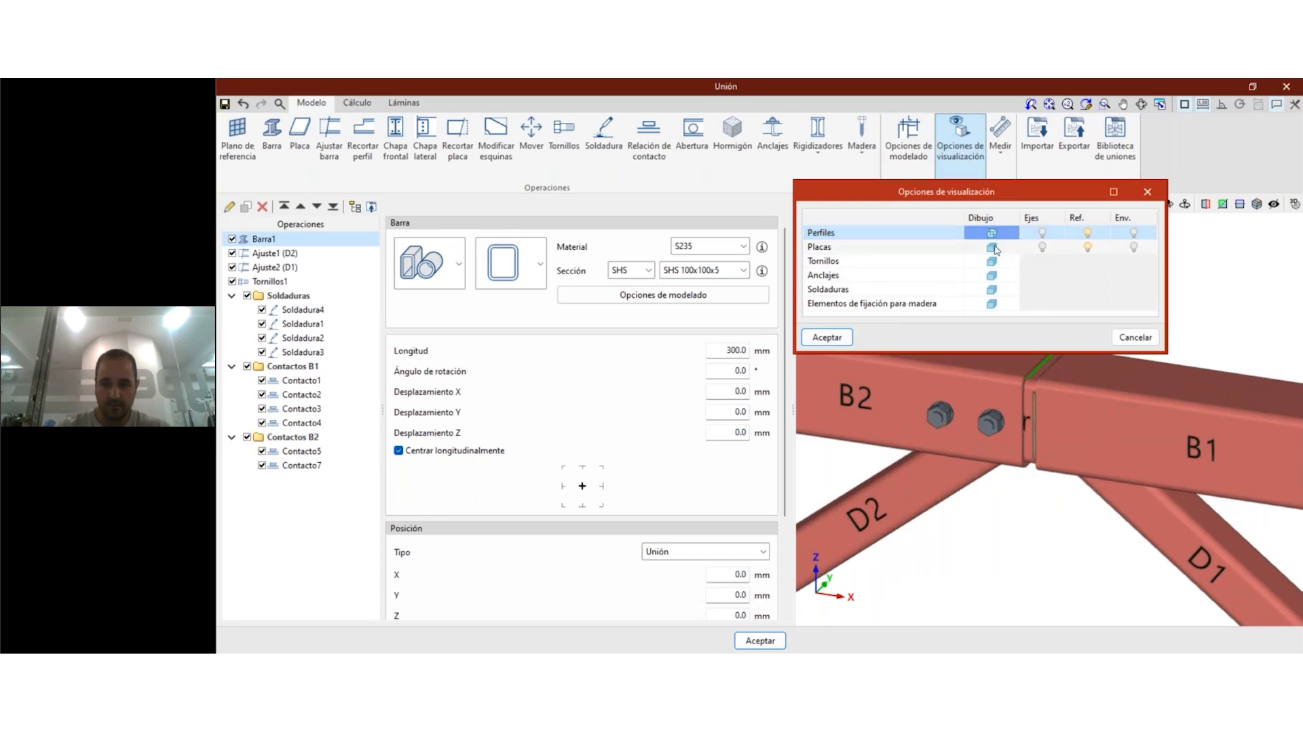
{"action": "left_click", "coordinate": [827, 337]}
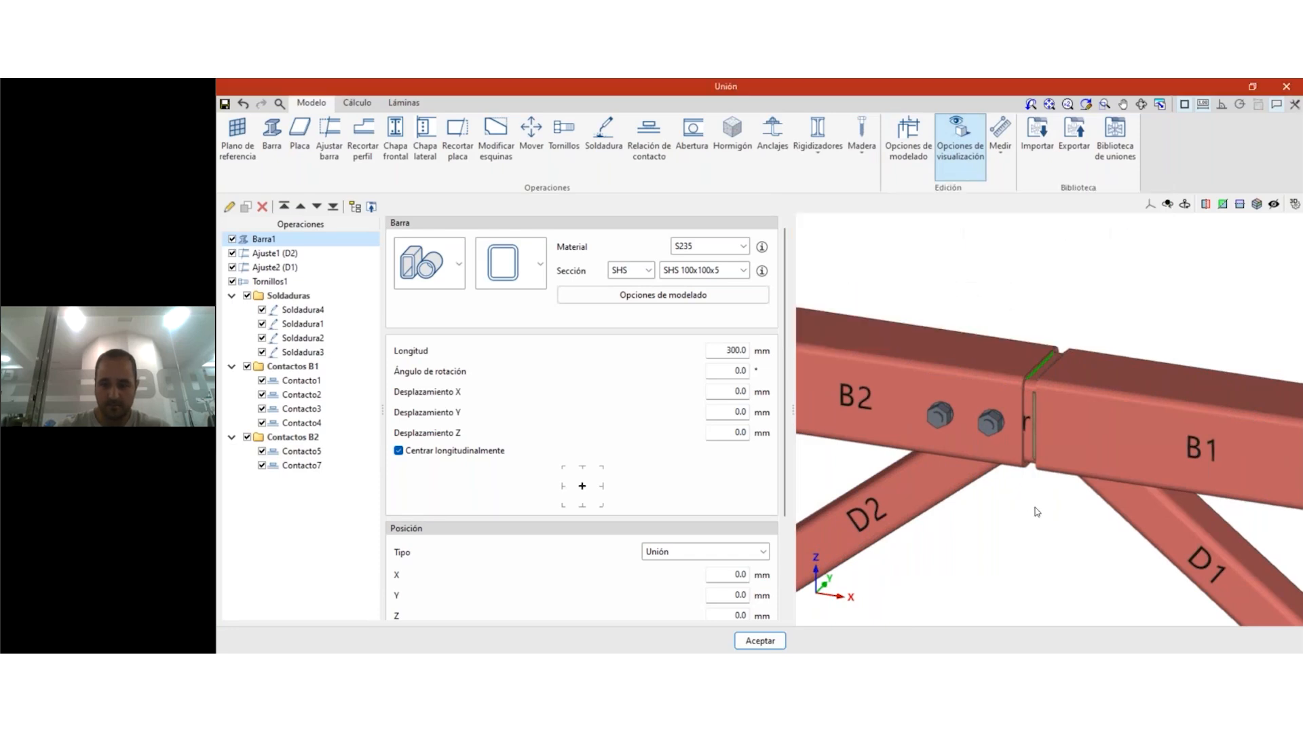
- Examine the contact surfaces between the inner profile Barra1 and the hollow sections B1 and B2 from both sides
{"action": "middle_click_drag", "start_coordinate": [1079, 556], "coordinate": [1089, 490], "text": "shift"}
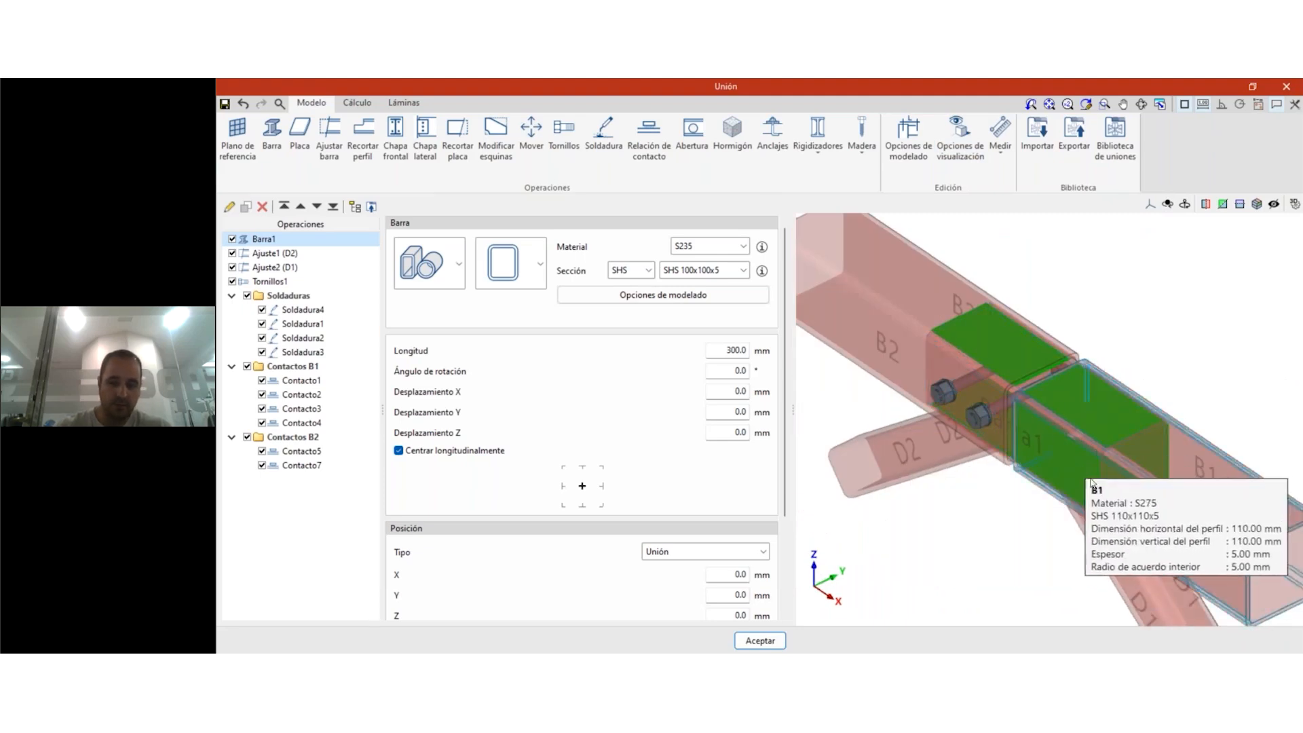
{"action": "middle_click_drag", "start_coordinate": [1120, 448], "coordinate": [1049, 519], "text": "shift"}
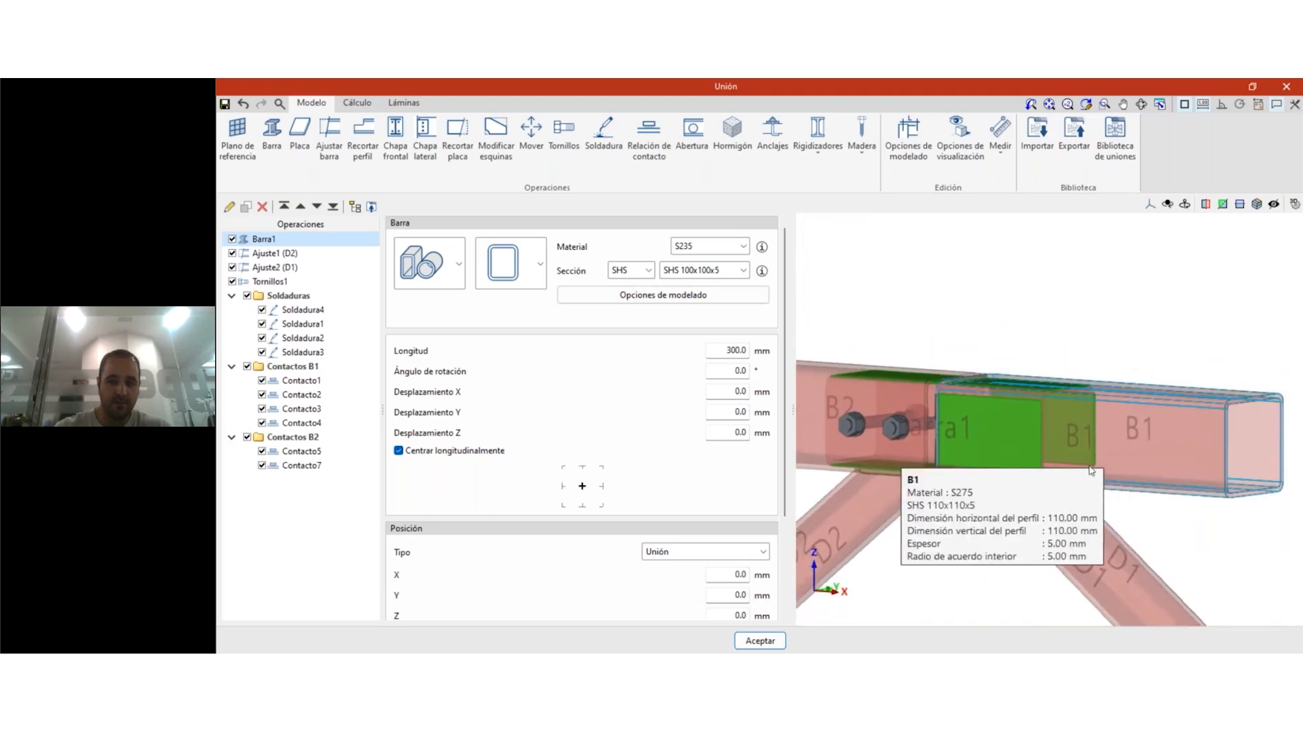
{"action": "middle_click_drag", "start_coordinate": [1090, 468], "coordinate": [1003, 438], "text": "shift"}
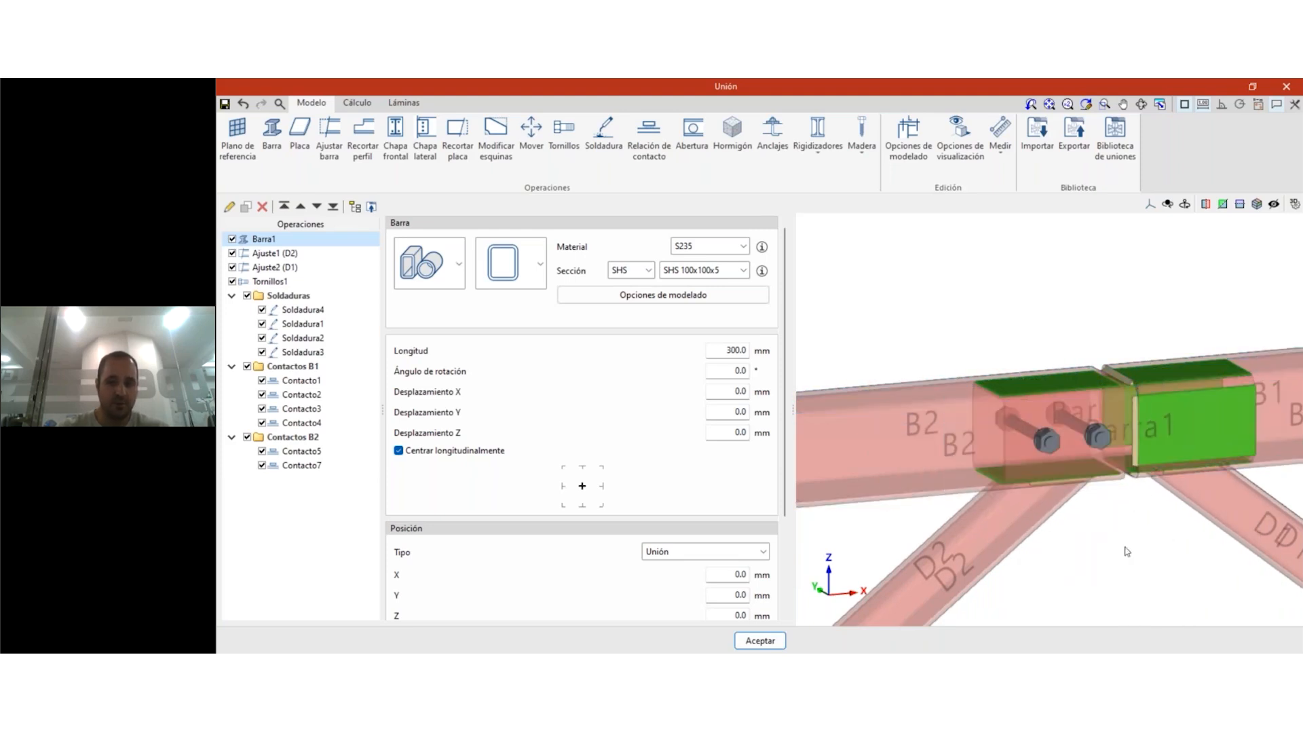
{"action": "scroll", "coordinate": [1101, 558], "scroll_direction": "down", "scroll_amount": 2}
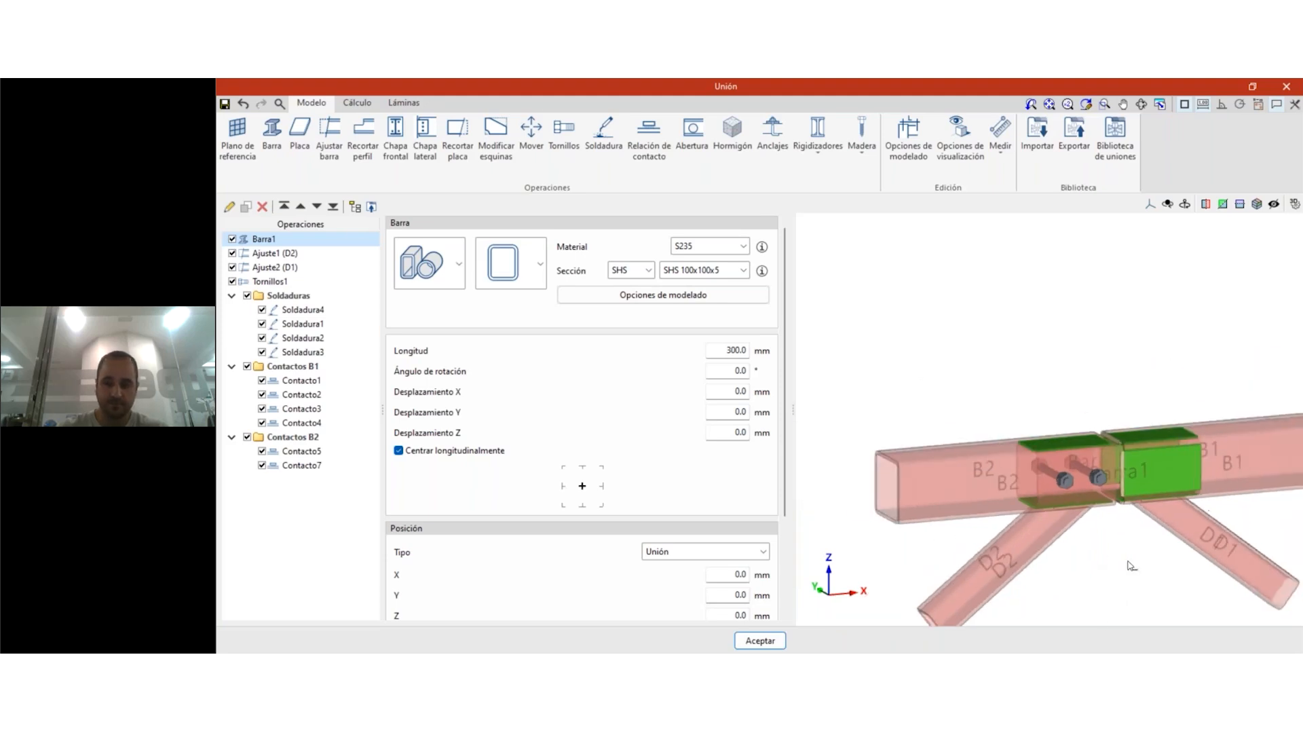
{"action": "middle_click_drag", "start_coordinate": [1080, 561], "coordinate": [998, 553], "text": "shift"}
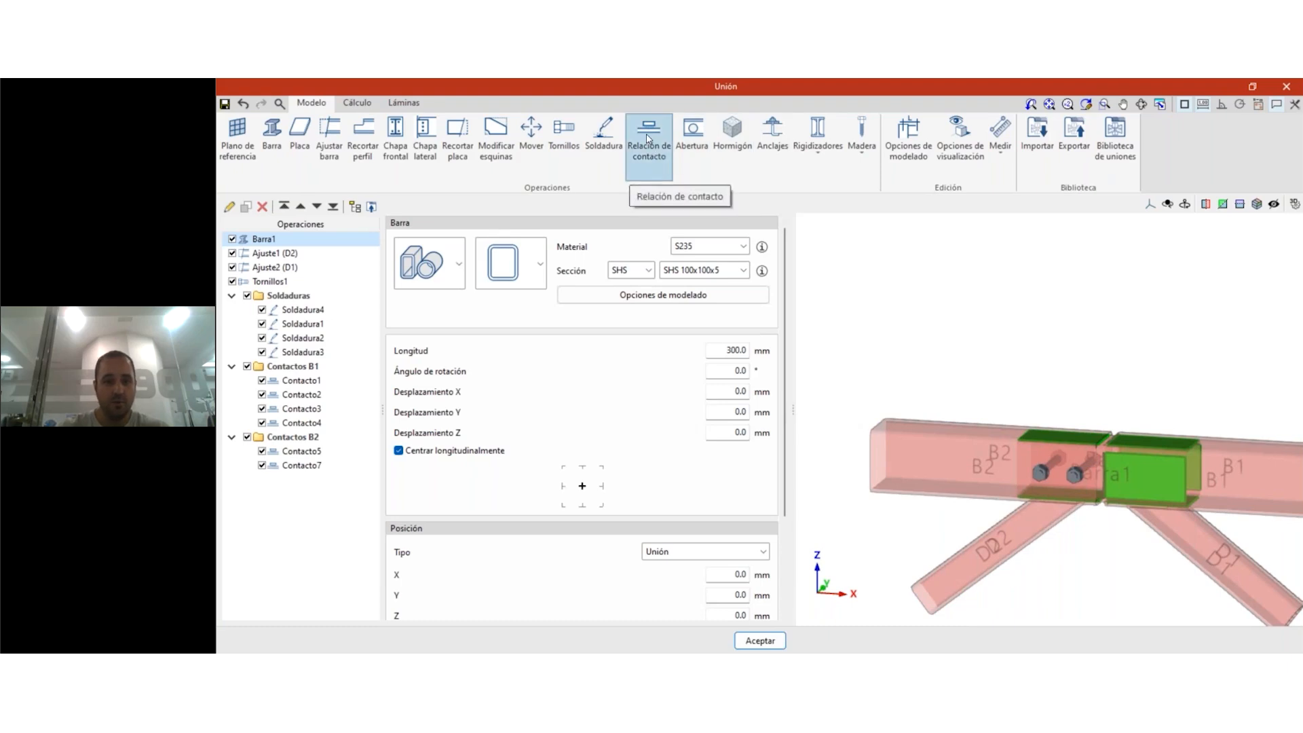
- Add a new contact relation without assigning any plates and deactivate it in the operations list
{"action": "left_click", "coordinate": [648, 166]}
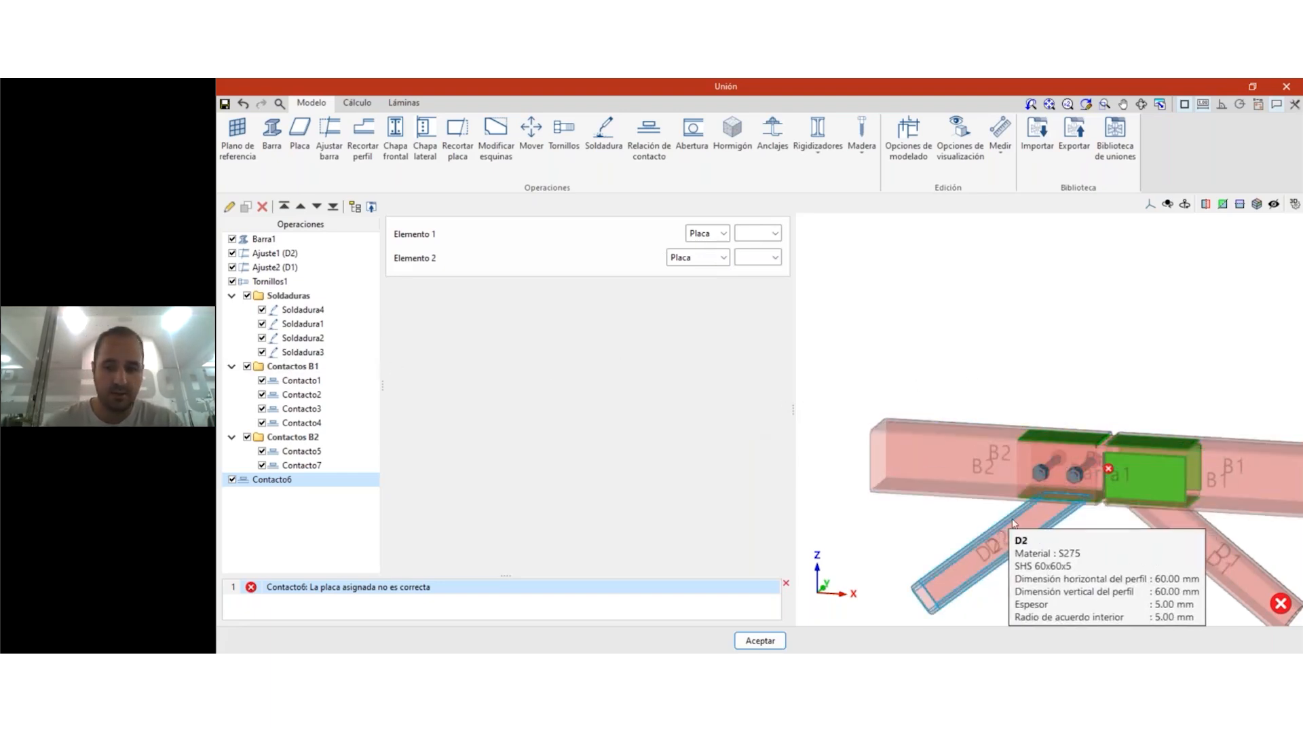
{"action": "left_click", "coordinate": [232, 479]}
{"action": "middle_click_drag", "start_coordinate": [1083, 396], "coordinate": [1054, 333]}
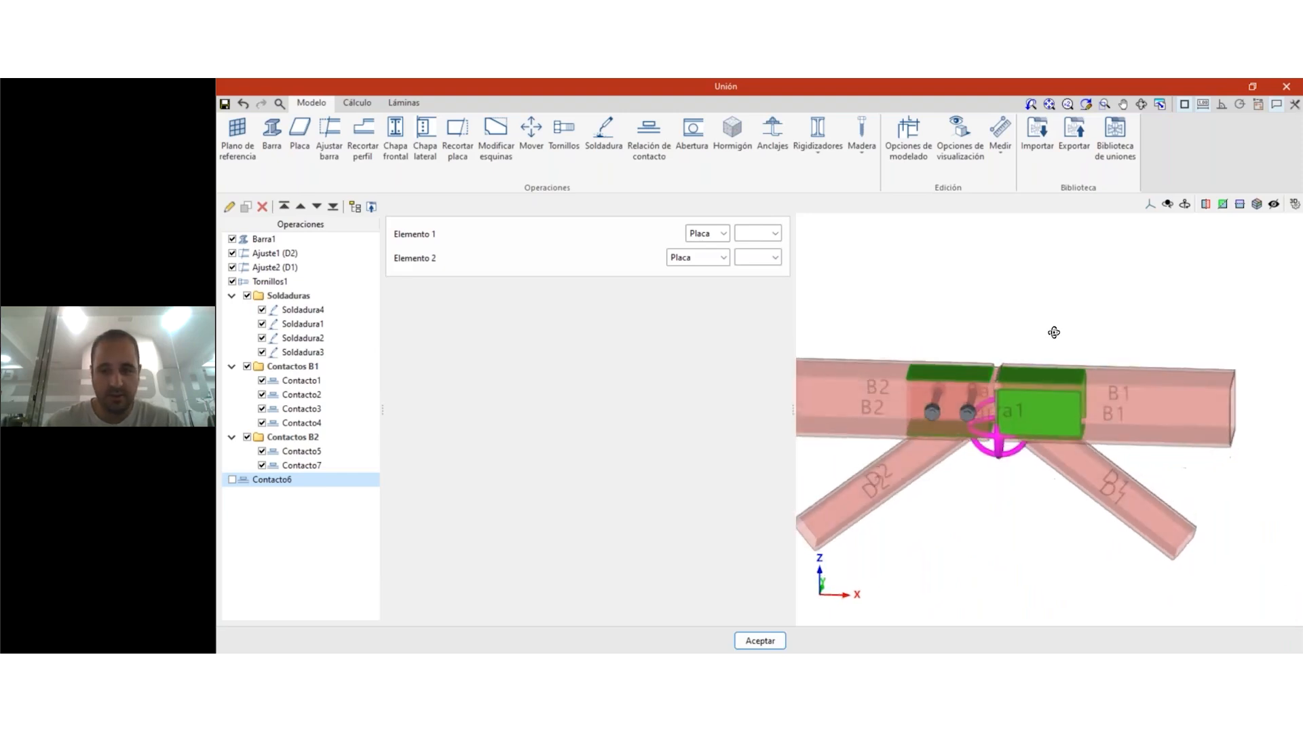
{"action": "scroll", "coordinate": [1055, 332], "scroll_direction": "down", "scroll_amount": 1}
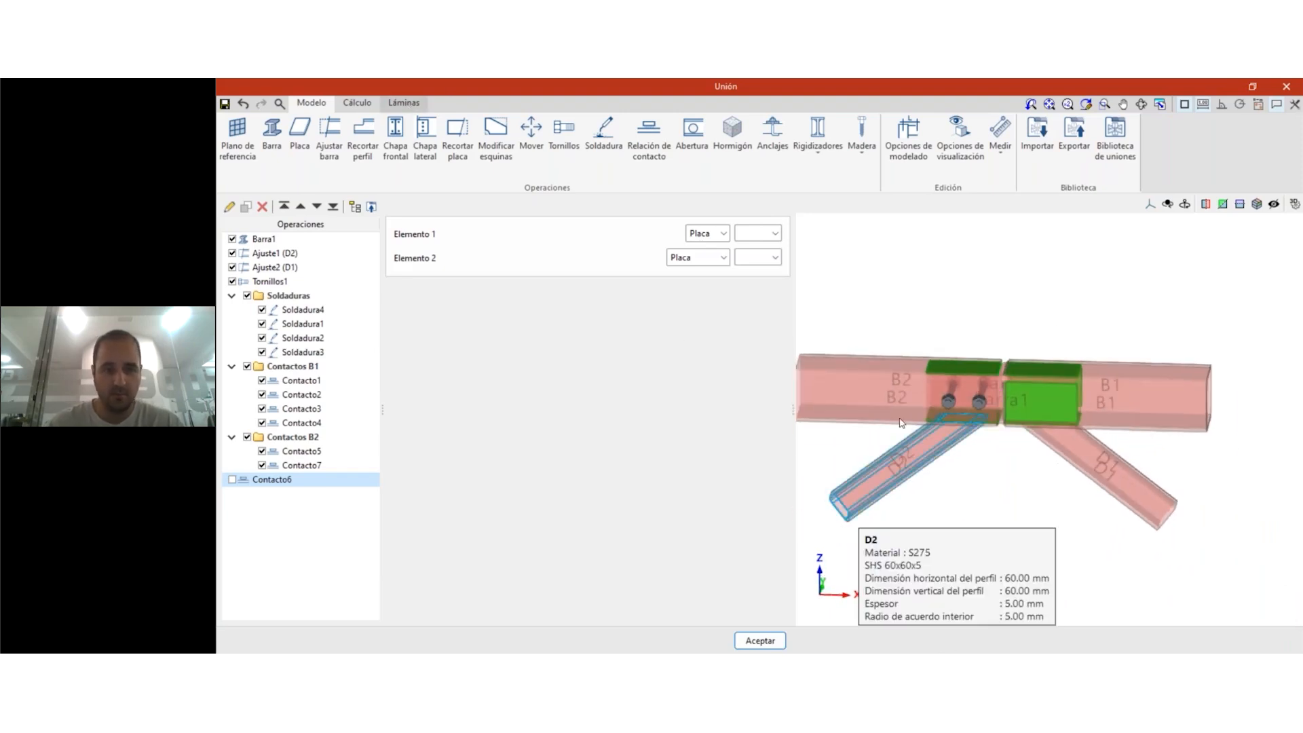
- Examine the elevation views of the separated B1 and B2 parts on the joint's drawing sheet and accept the joint
{"action": "left_click", "coordinate": [759, 641]}
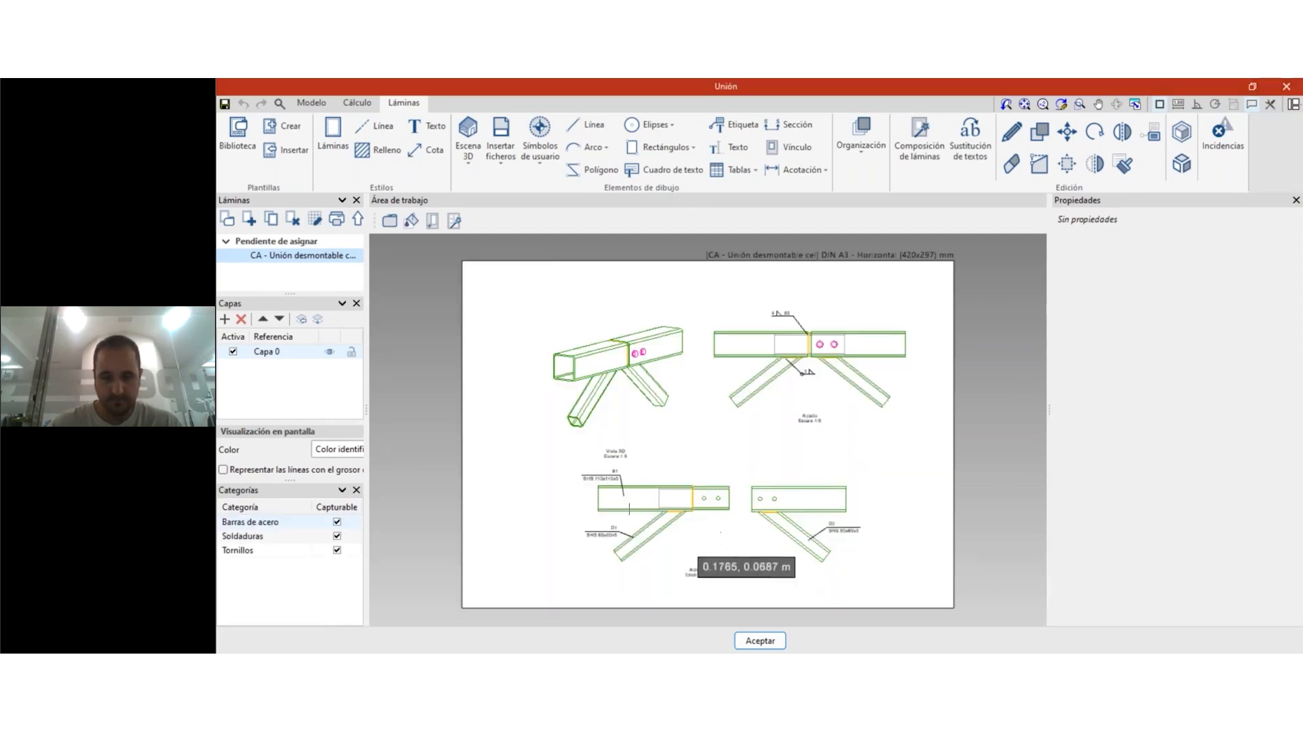
{"action": "scroll", "coordinate": [668, 542], "scroll_direction": "up", "scroll_amount": 5}
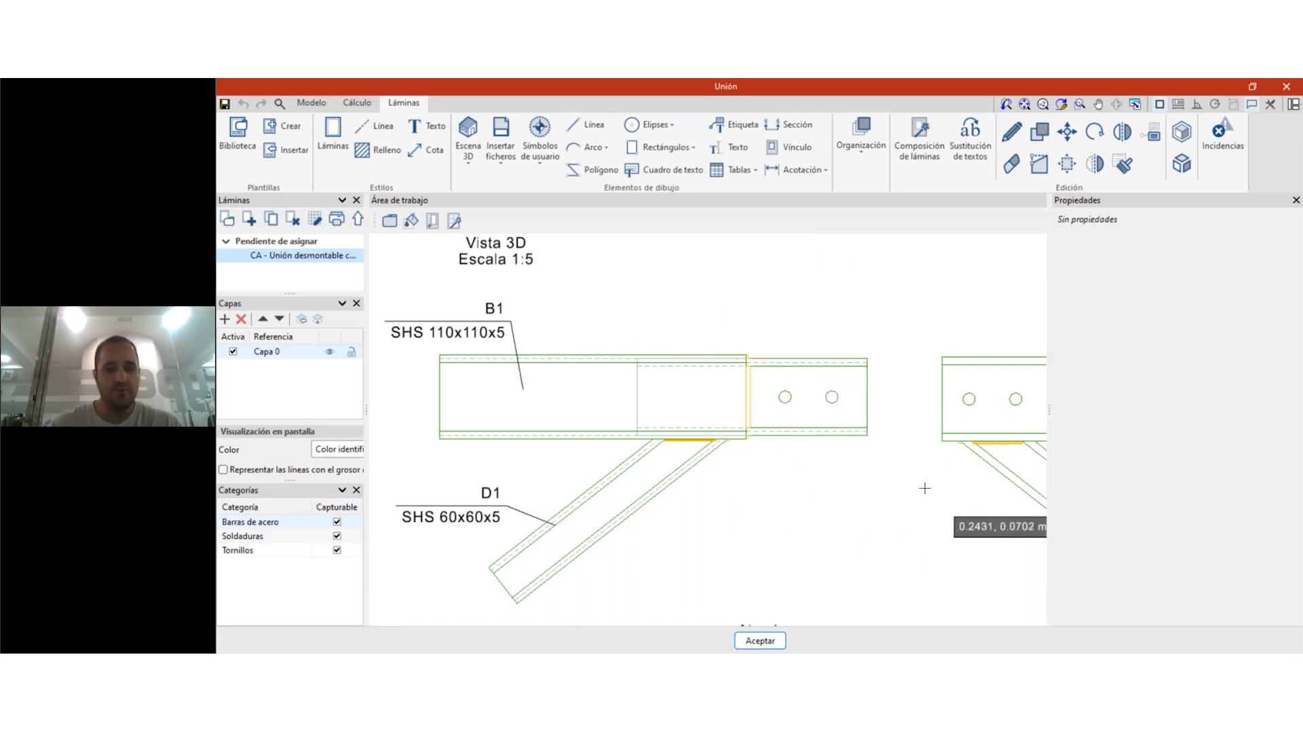
{"action": "middle_click_drag", "start_coordinate": [921, 488], "coordinate": [654, 483]}
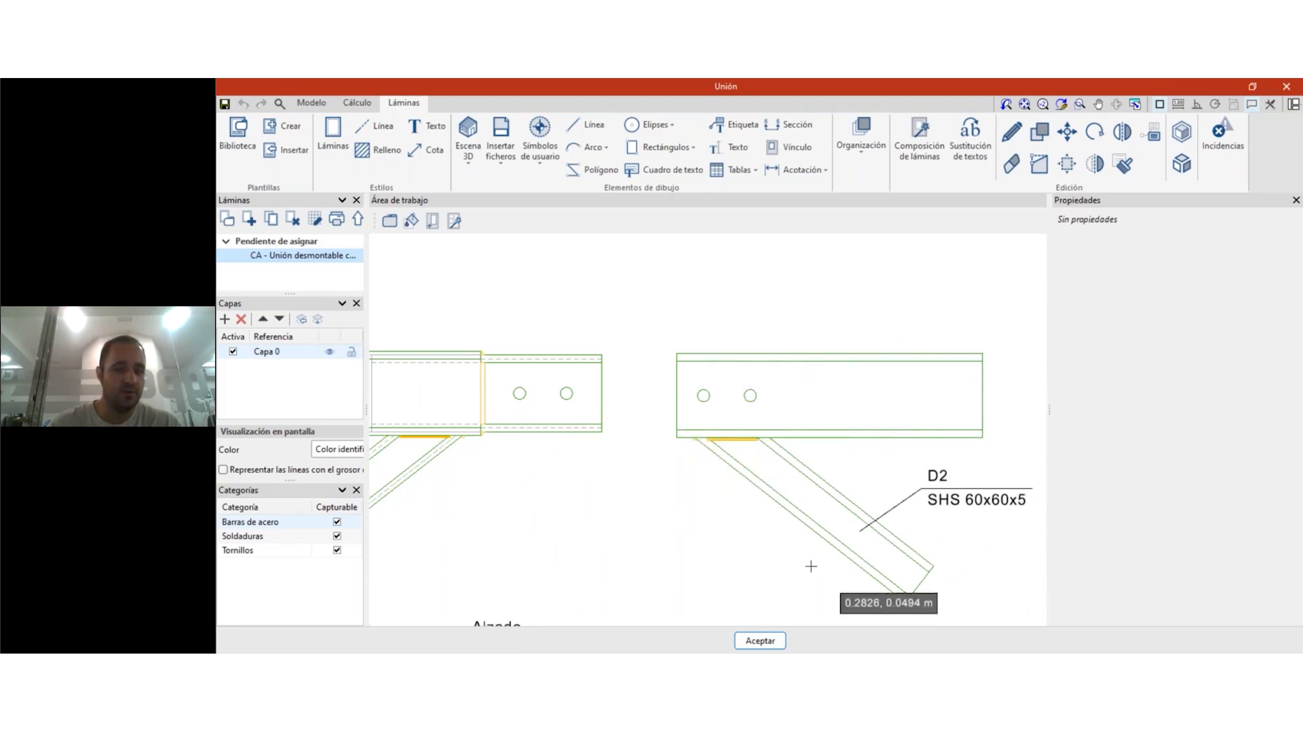
{"action": "scroll", "coordinate": [717, 490], "scroll_direction": "down", "scroll_amount": 2}
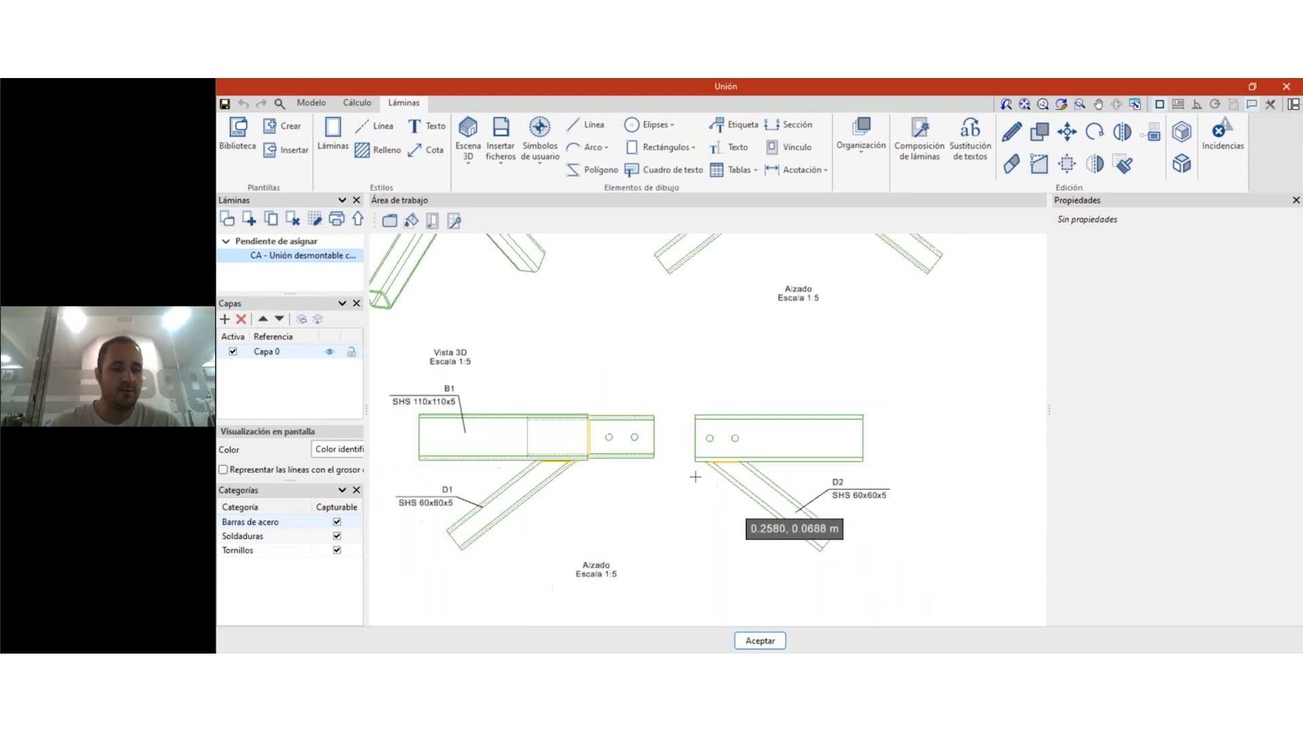
{"action": "scroll", "coordinate": [692, 482], "scroll_direction": "down", "scroll_amount": 3}
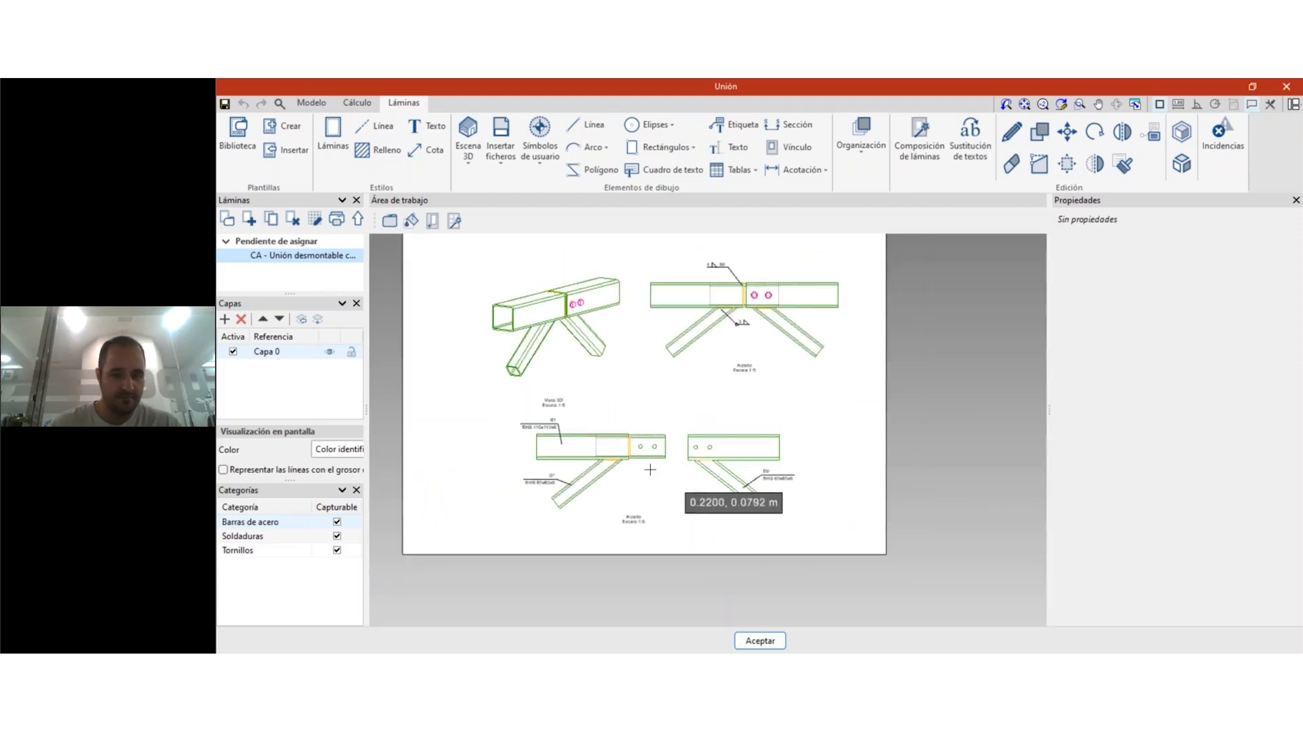
{"action": "scroll", "coordinate": [642, 478], "scroll_direction": "up", "scroll_amount": 2}
{"action": "scroll", "coordinate": [611, 482], "scroll_direction": "up", "scroll_amount": 3}
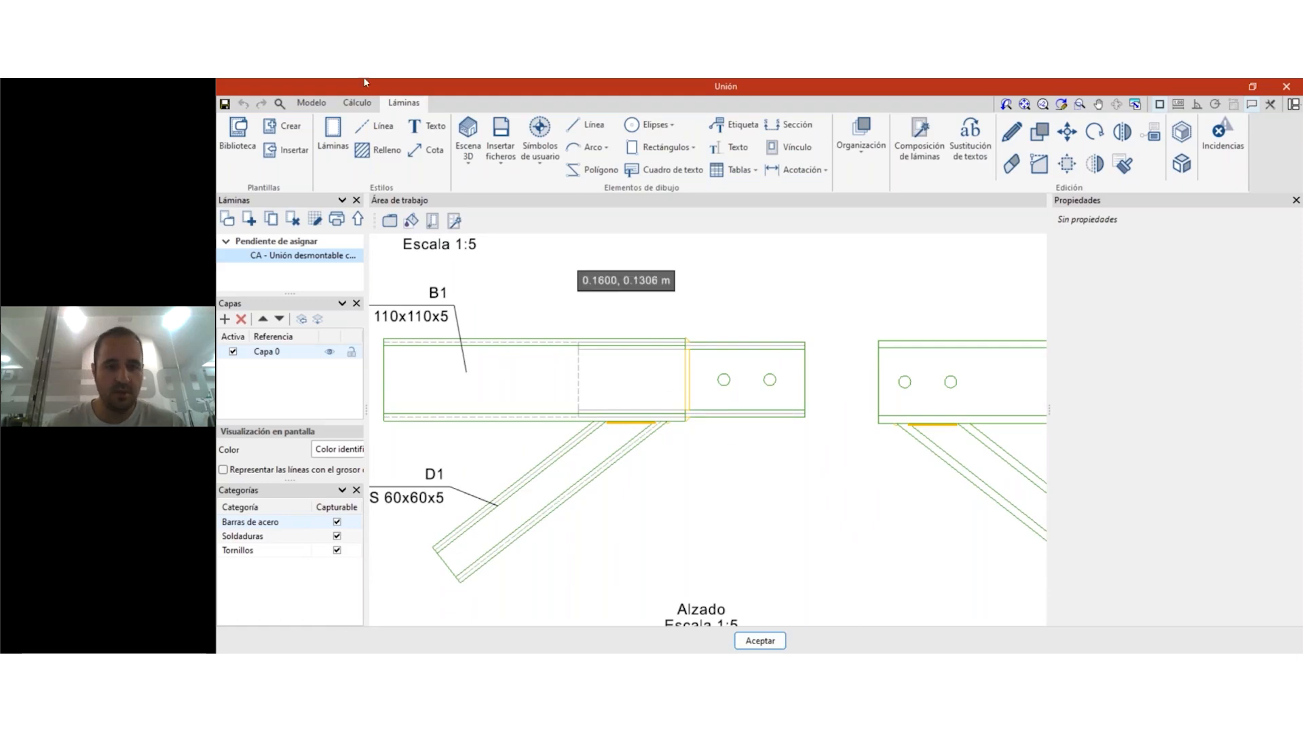
{"action": "left_click", "coordinate": [765, 643]}
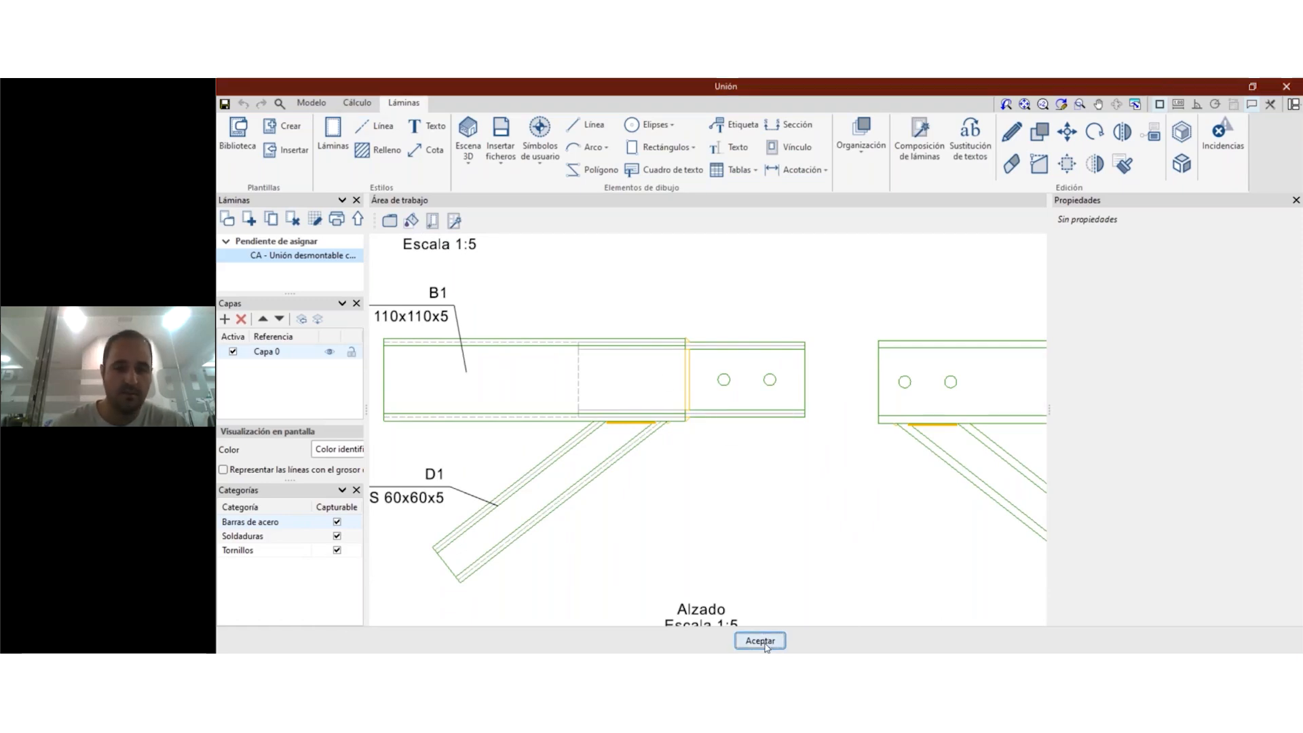
- Select the node "CA - Unión vigas en continuidad" and examine how the upper beam rests on the lower one from several sides
{"action": "left_click", "coordinate": [325, 256]}
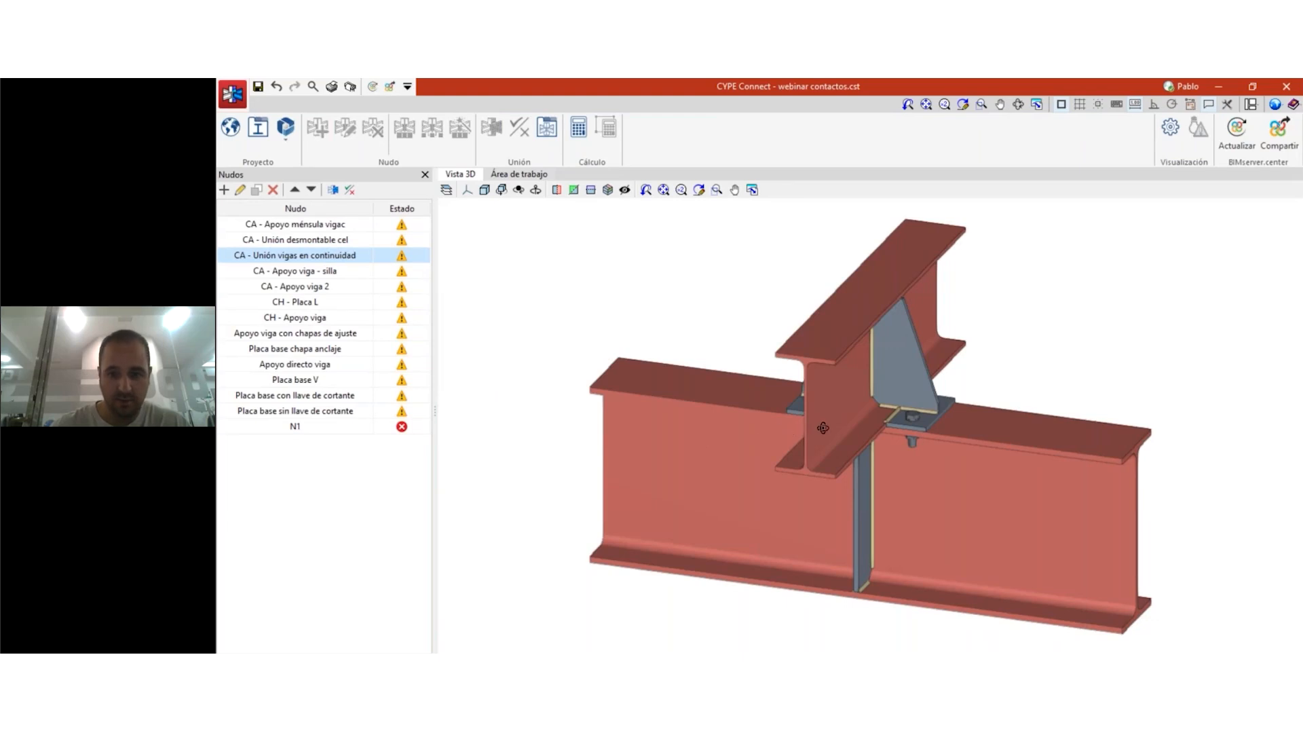
{"action": "mouse_move", "coordinate": [823, 428]}
{"action": "left_mouse_down"}
{"action": "mouse_move", "coordinate": [997, 530]}
{"action": "mouse_move", "coordinate": [896, 537]}
{"action": "mouse_move", "coordinate": [943, 532]}
{"action": "mouse_move", "coordinate": [1052, 568]}
{"action": "mouse_move", "coordinate": [806, 428]}
{"action": "left_mouse_up"}
{"action": "scroll", "coordinate": [996, 530], "scroll_direction": "up", "scroll_amount": 3}
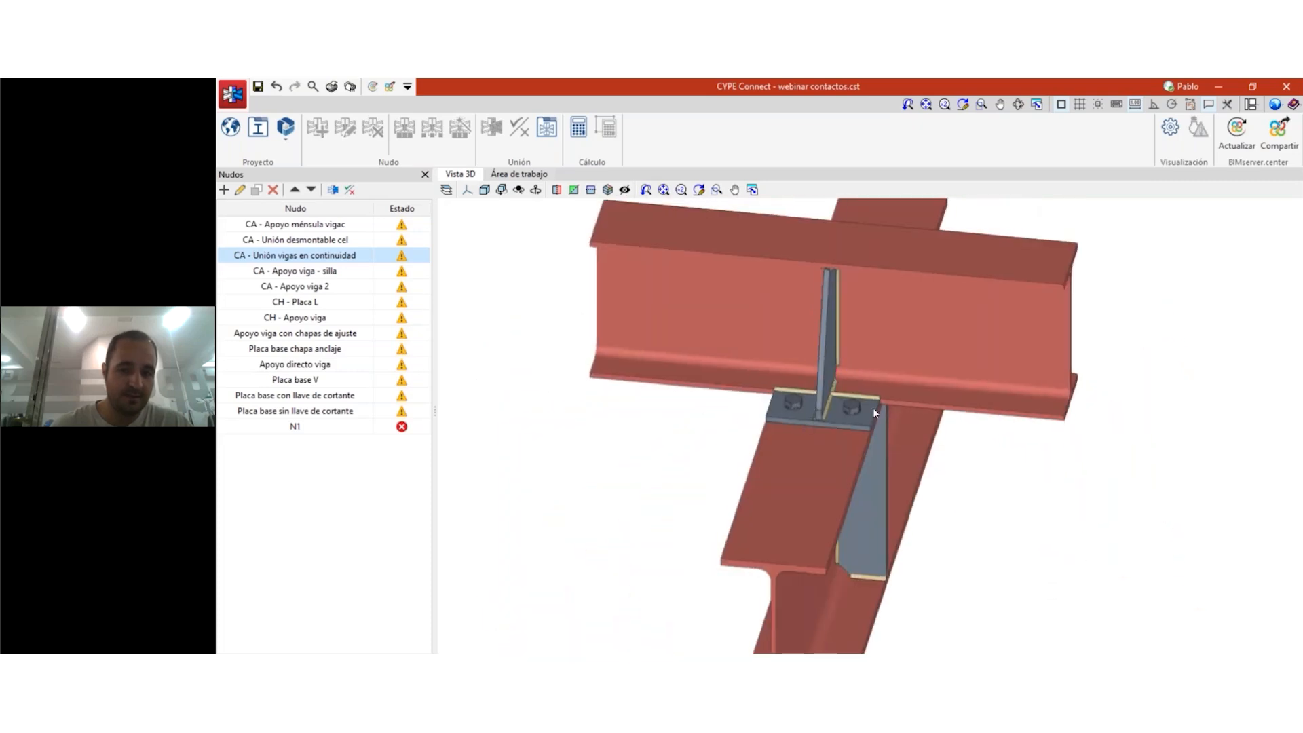
{"action": "left_click_drag", "start_coordinate": [863, 431], "coordinate": [796, 384]}
{"action": "left_click_drag", "start_coordinate": [848, 432], "coordinate": [808, 294]}
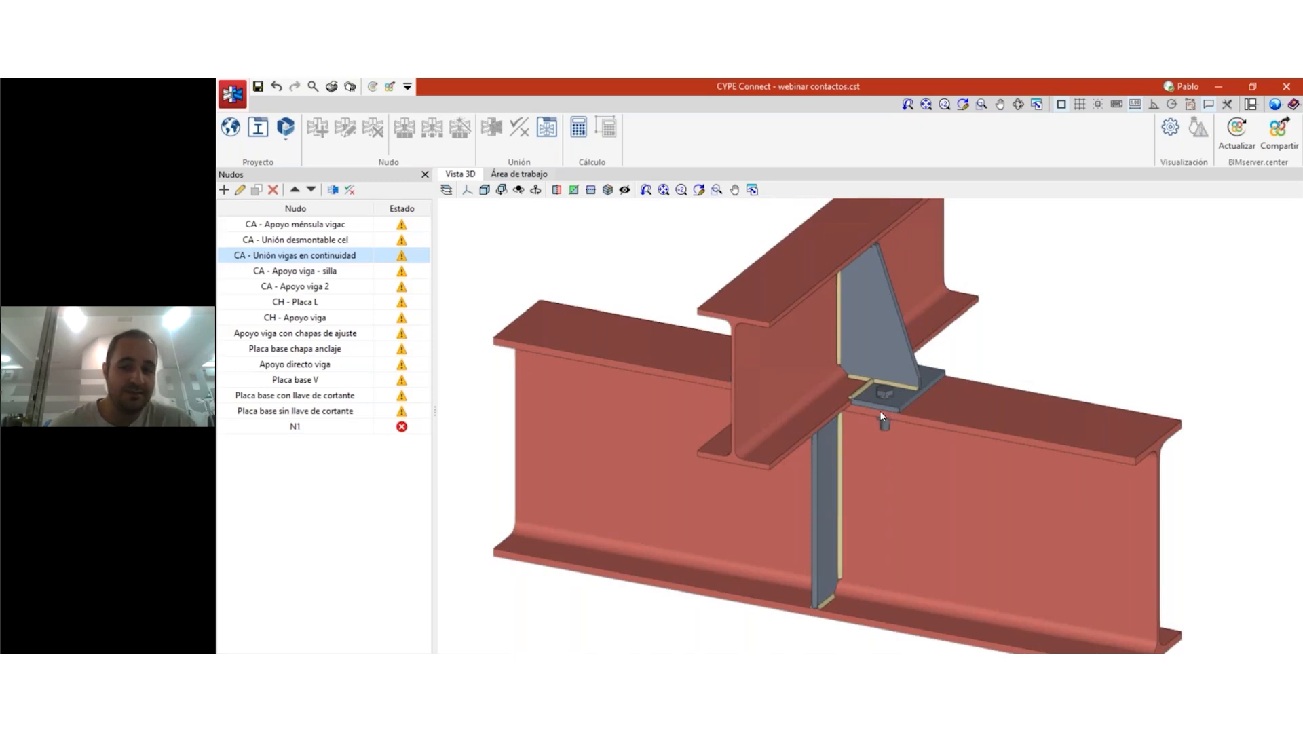
{"action": "left_click_drag", "start_coordinate": [849, 410], "coordinate": [969, 420]}
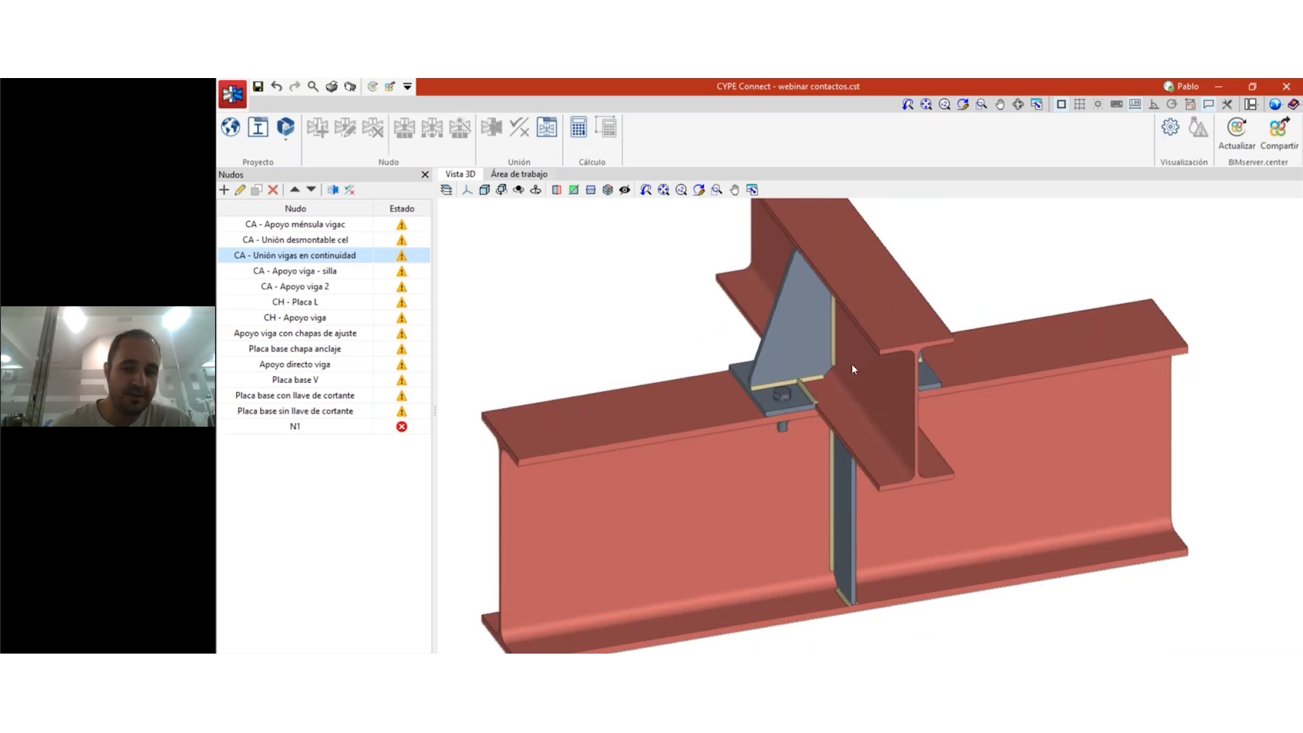
{"action": "left_click_drag", "start_coordinate": [915, 547], "coordinate": [862, 405]}
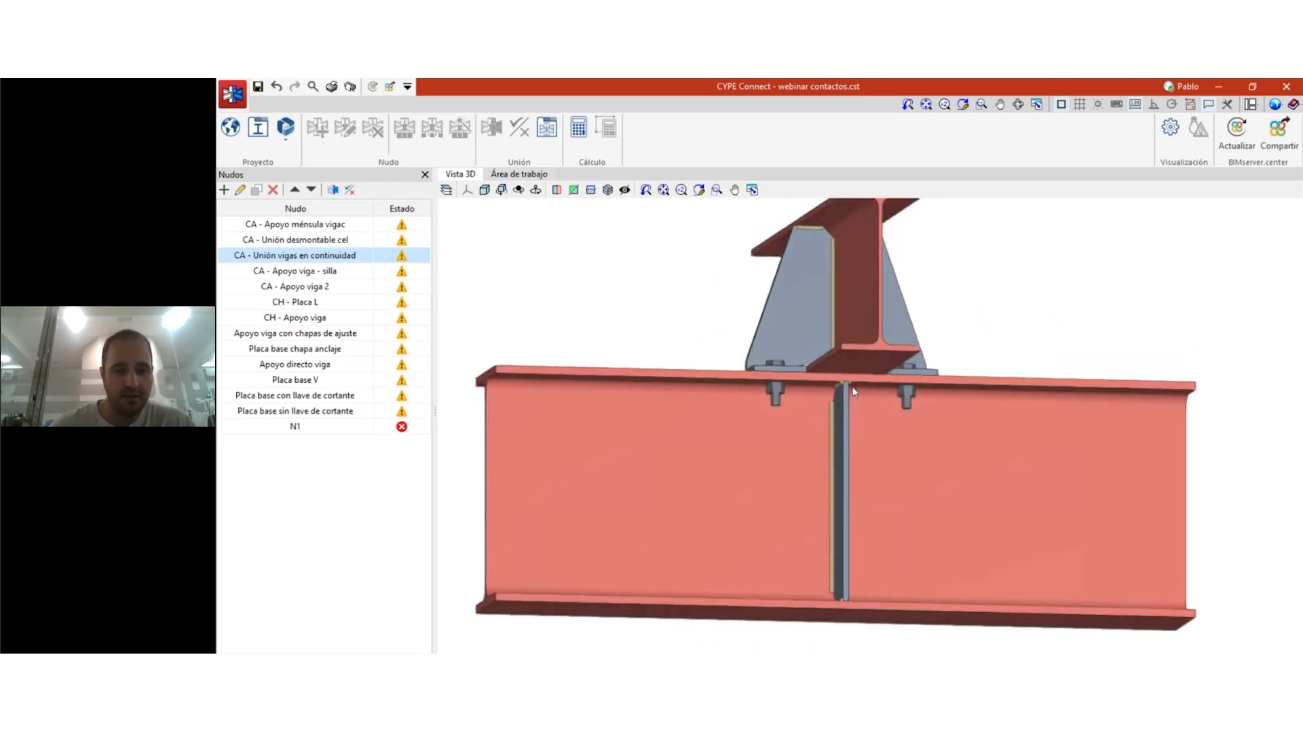
{"action": "mouse_move", "coordinate": [857, 467]}
{"action": "left_mouse_down"}
{"action": "mouse_move", "coordinate": [844, 400]}
{"action": "mouse_move", "coordinate": [795, 395]}
{"action": "left_mouse_up"}
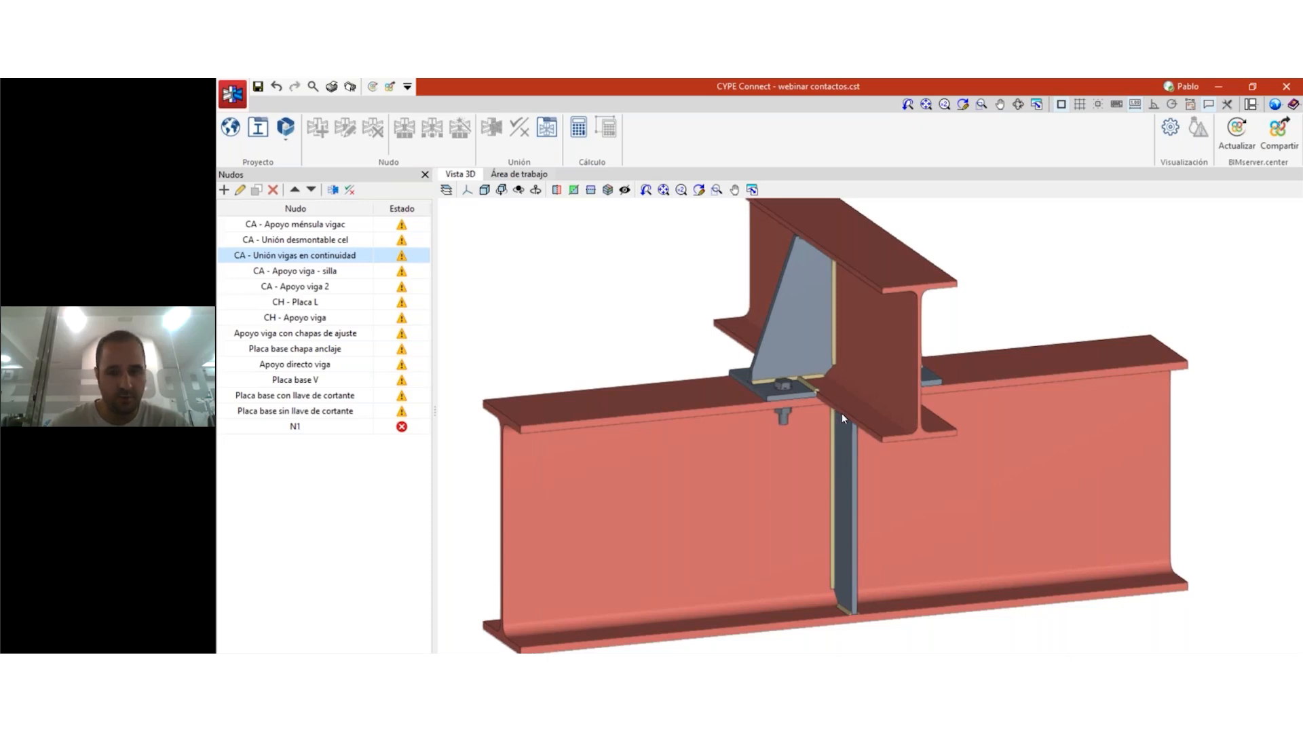
{"action": "left_click_drag", "start_coordinate": [866, 494], "coordinate": [1077, 624]}
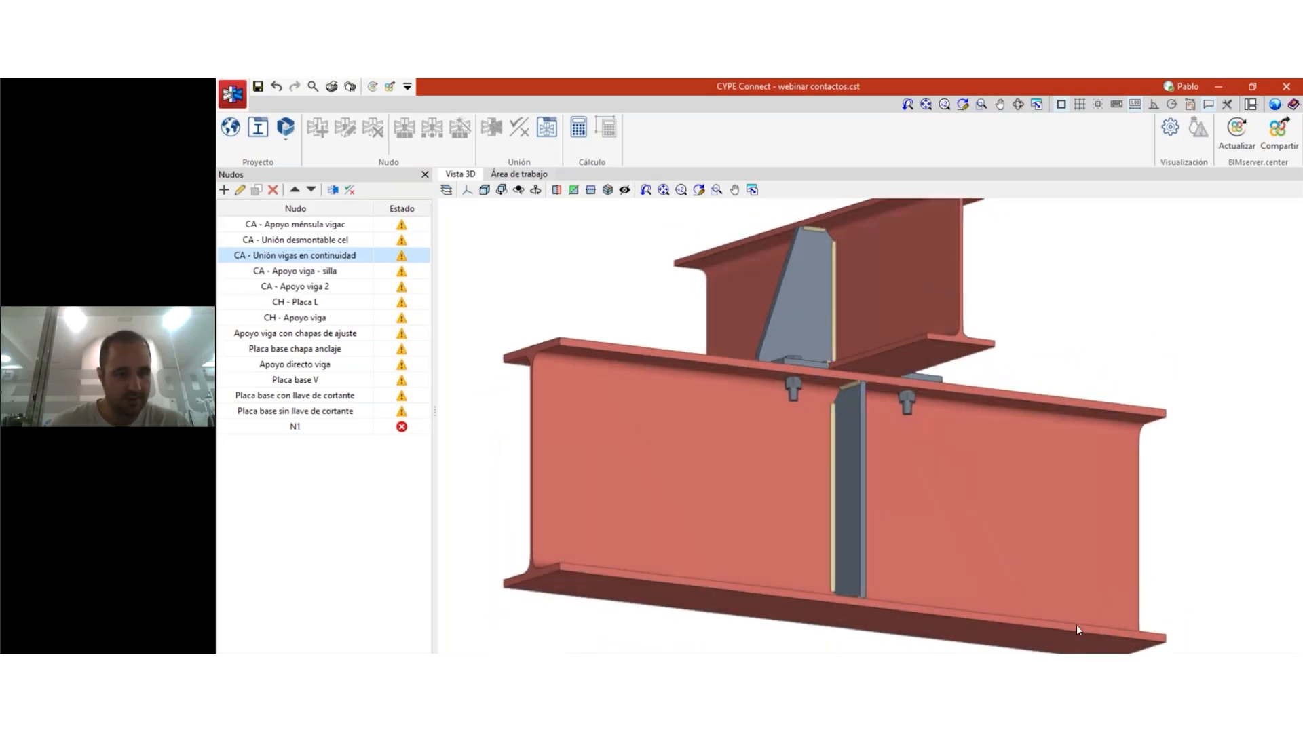
{"action": "left_click_drag", "start_coordinate": [976, 550], "coordinate": [650, 488]}
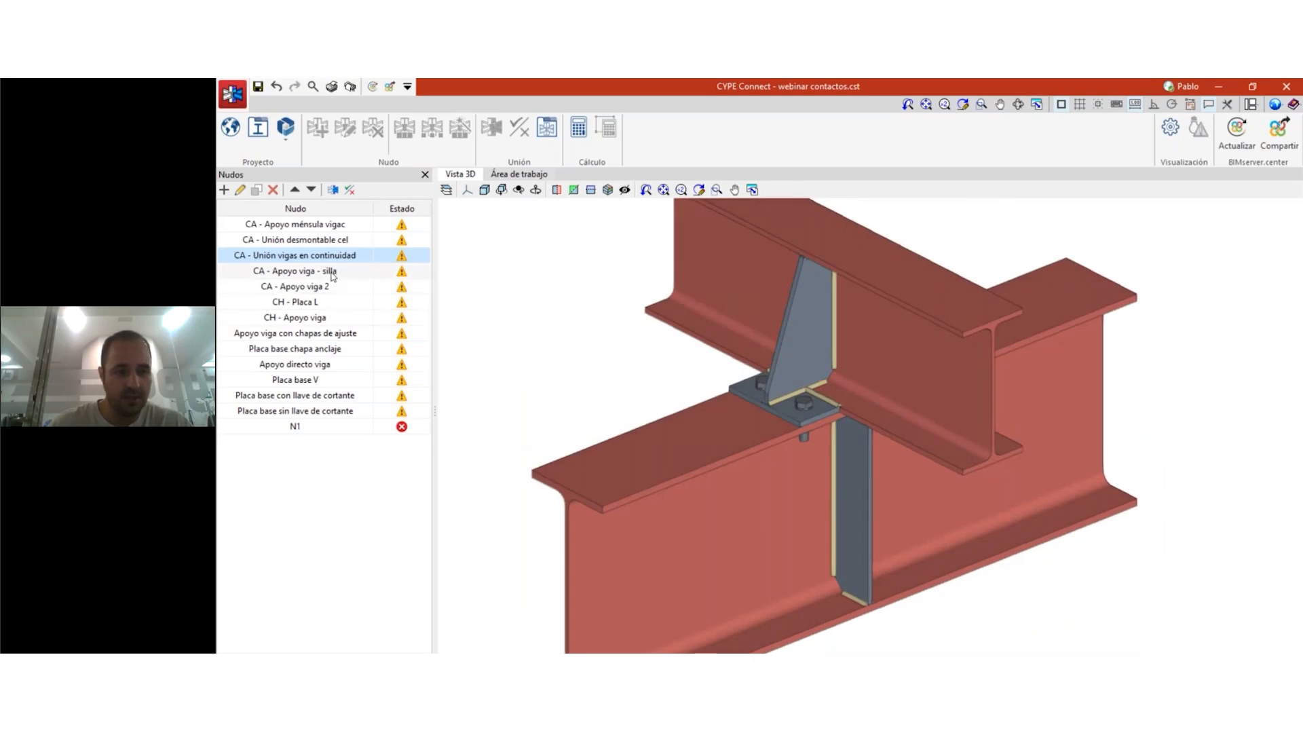
- Select the node "CA - Apoyo viga - silla", inspect the beam's seat support and open its joint for editing
{"action": "left_click", "coordinate": [295, 271]}
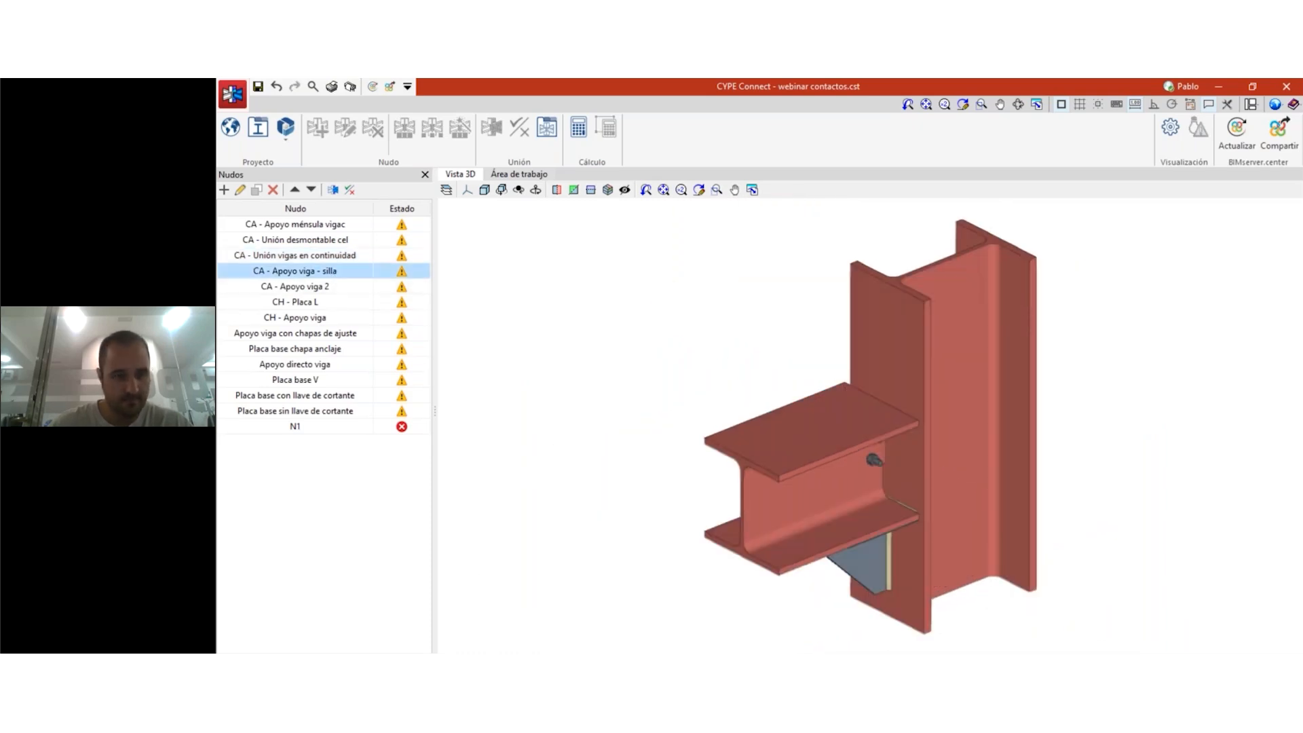
{"action": "mouse_move", "coordinate": [880, 631]}
{"action": "left_mouse_down"}
{"action": "mouse_move", "coordinate": [1030, 617]}
{"action": "mouse_move", "coordinate": [917, 591]}
{"action": "mouse_move", "coordinate": [1021, 582]}
{"action": "left_mouse_up"}
{"action": "scroll", "coordinate": [930, 597], "scroll_direction": "up", "scroll_amount": 3}
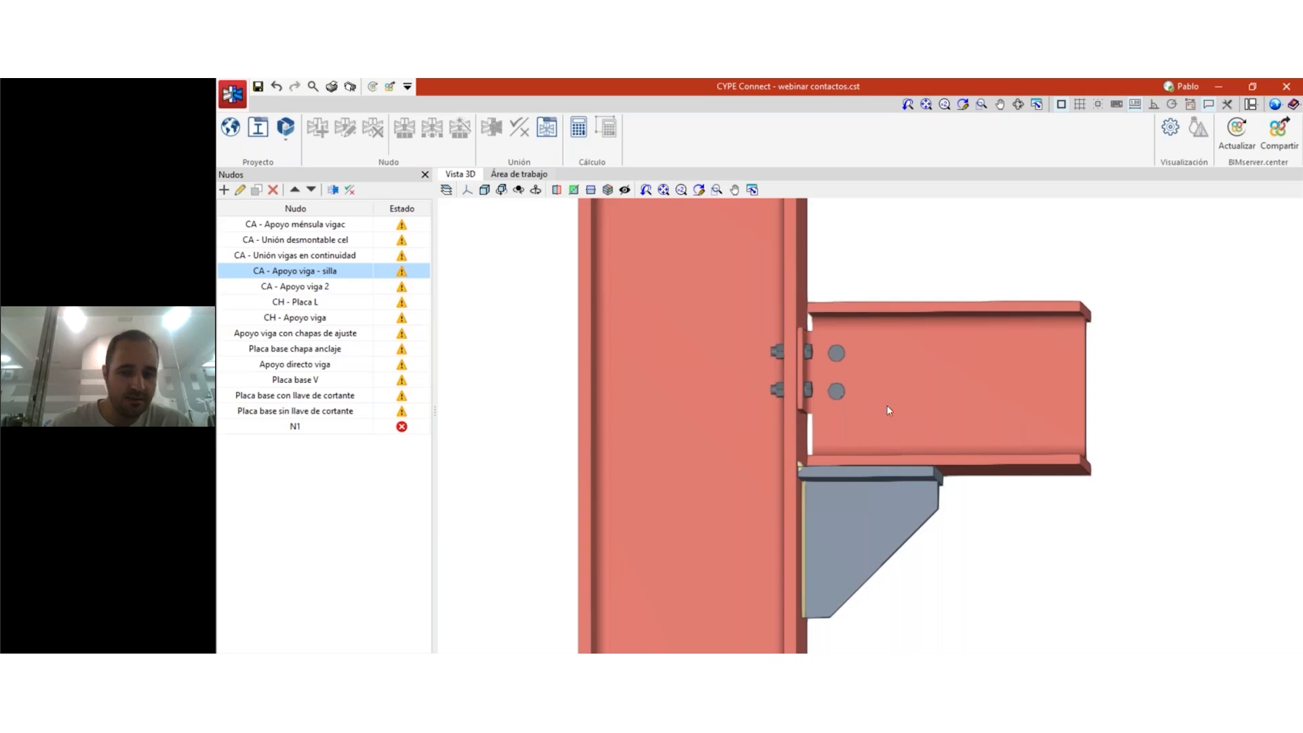
{"action": "left_click_drag", "start_coordinate": [939, 527], "coordinate": [866, 473]}
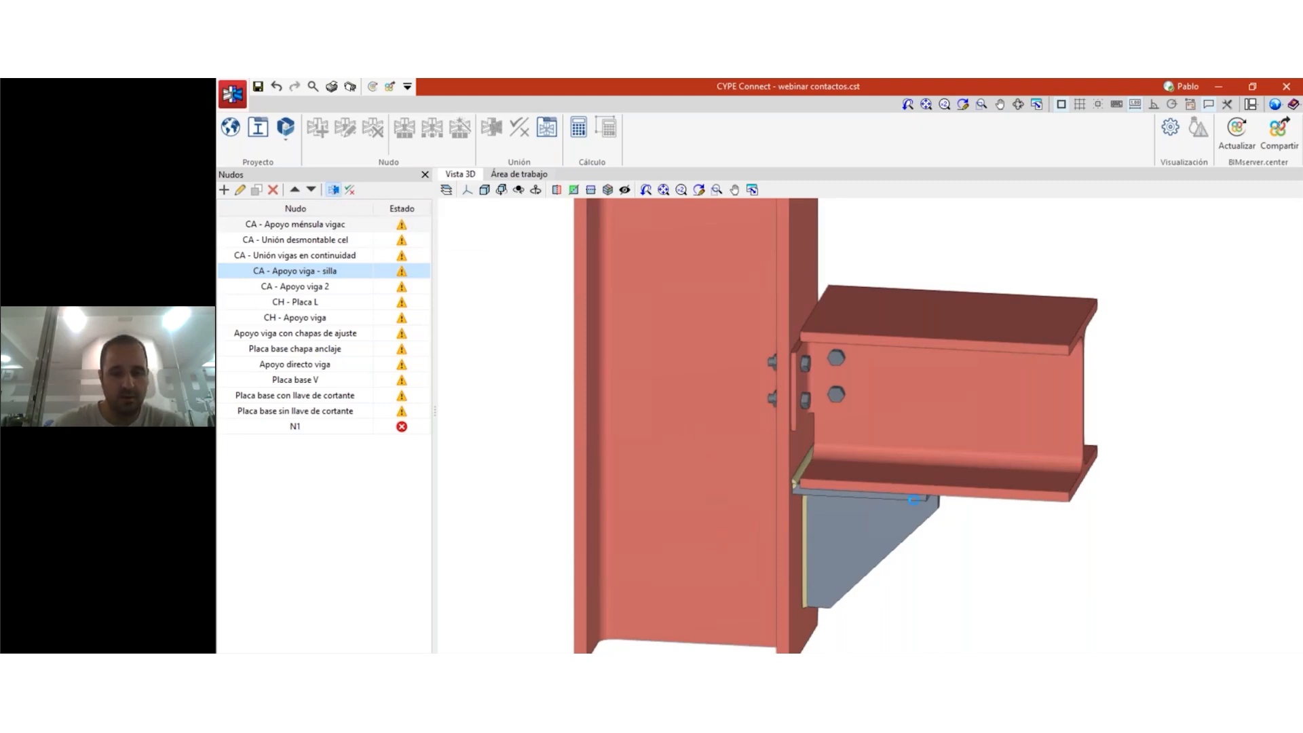
{"action": "double_click", "coordinate": [798, 499]}
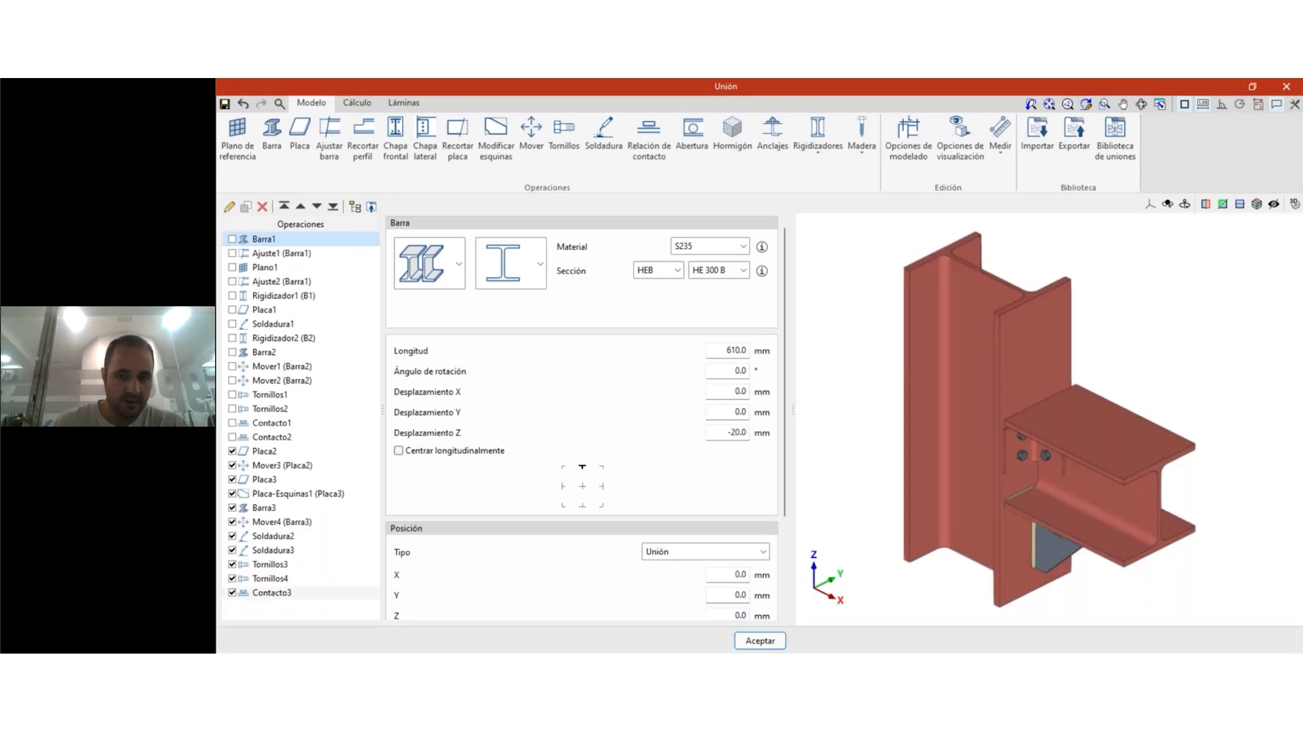
- Select the operation Contacto3 and inspect the contact between Placa2 and the lower flange of B2 from below
{"action": "left_click", "coordinate": [377, 593]}
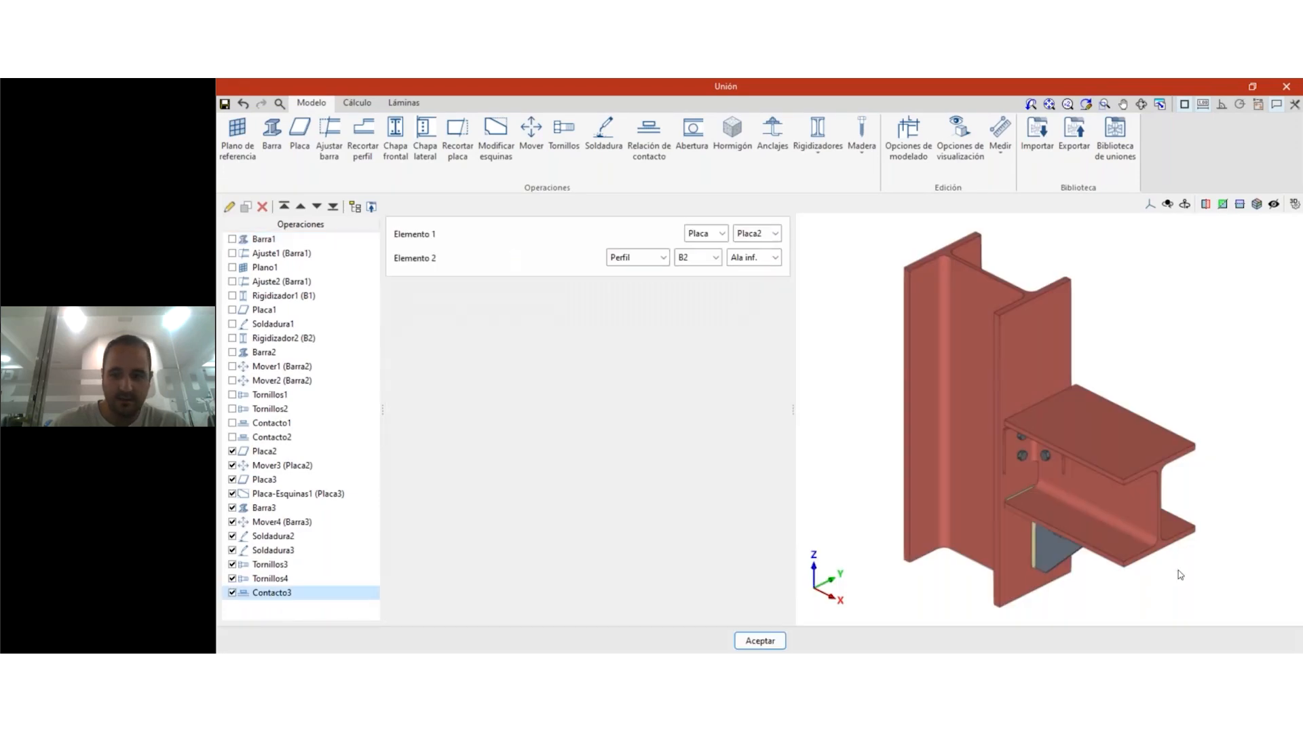
{"action": "middle_click_drag", "start_coordinate": [1215, 551], "coordinate": [1219, 550], "text": "shift"}
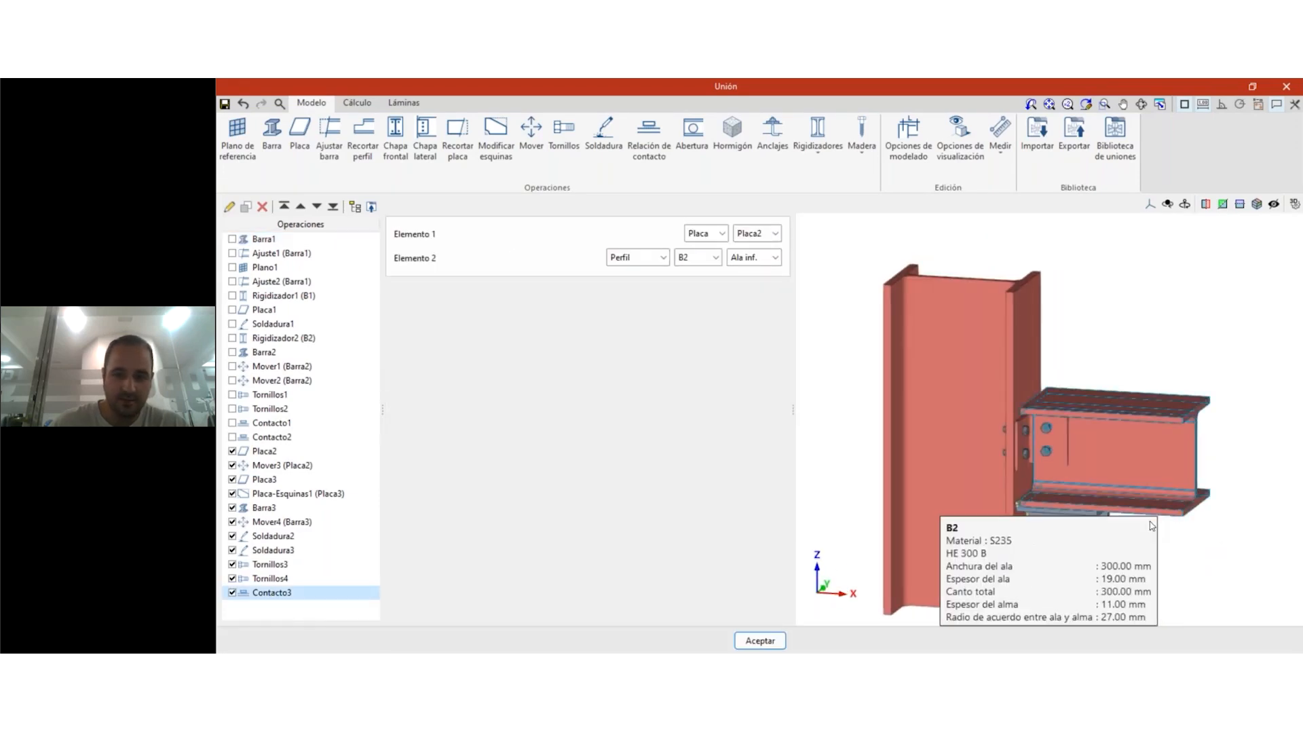
{"action": "scroll", "coordinate": [1151, 519], "scroll_direction": "up", "scroll_amount": 3}
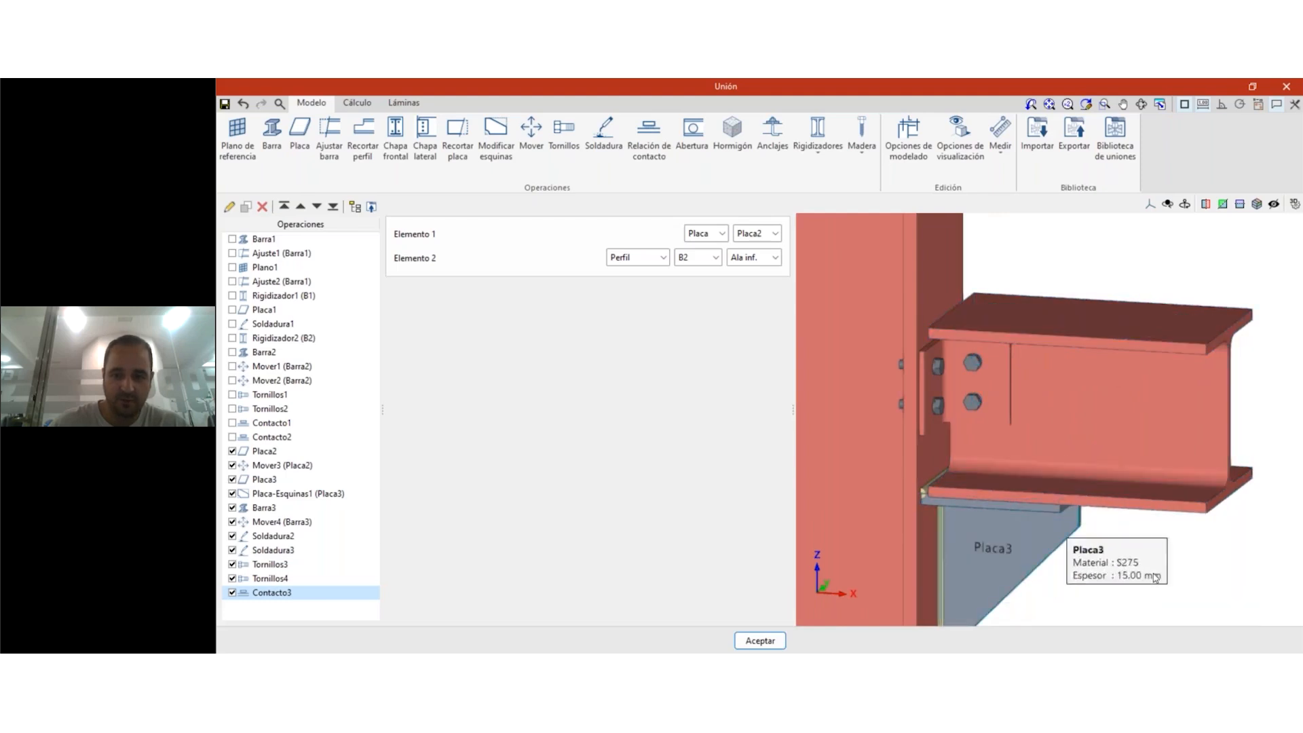
{"action": "scroll", "coordinate": [974, 505], "scroll_direction": "up", "scroll_amount": 5}
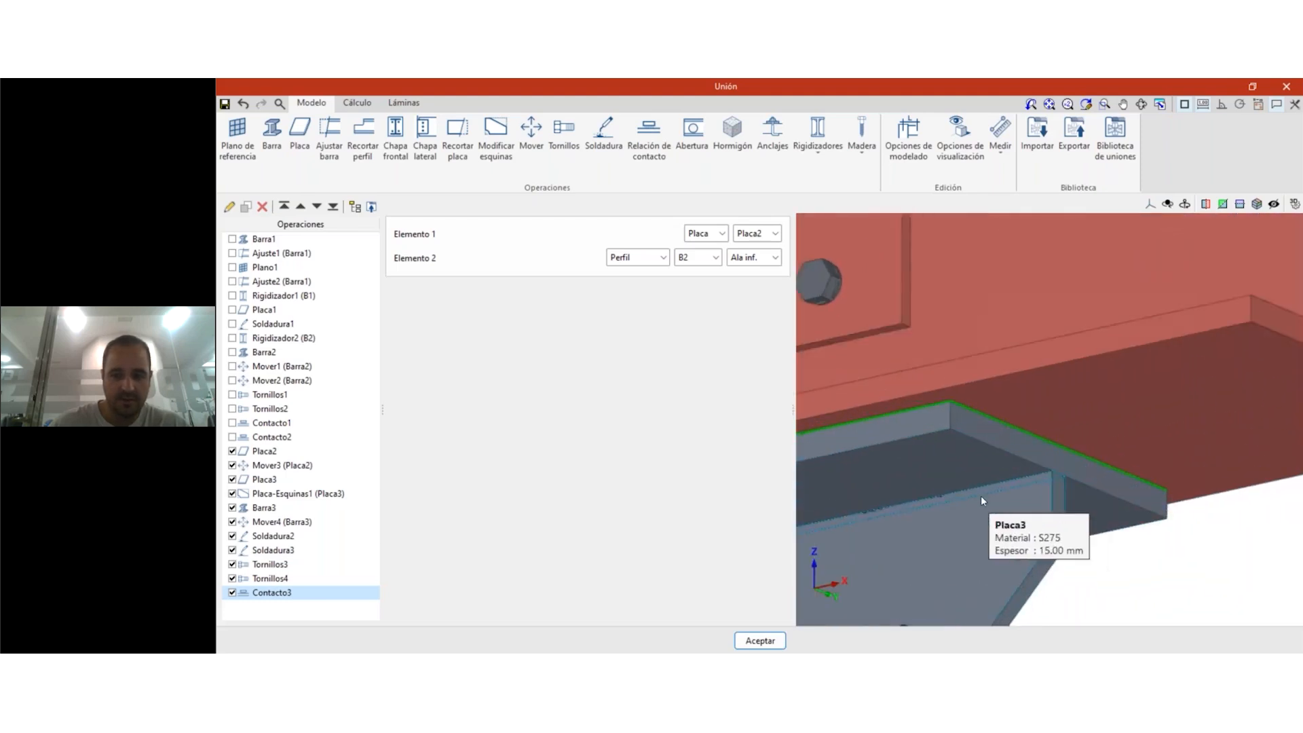
{"action": "scroll", "coordinate": [1053, 489], "scroll_direction": "down", "scroll_amount": 4}
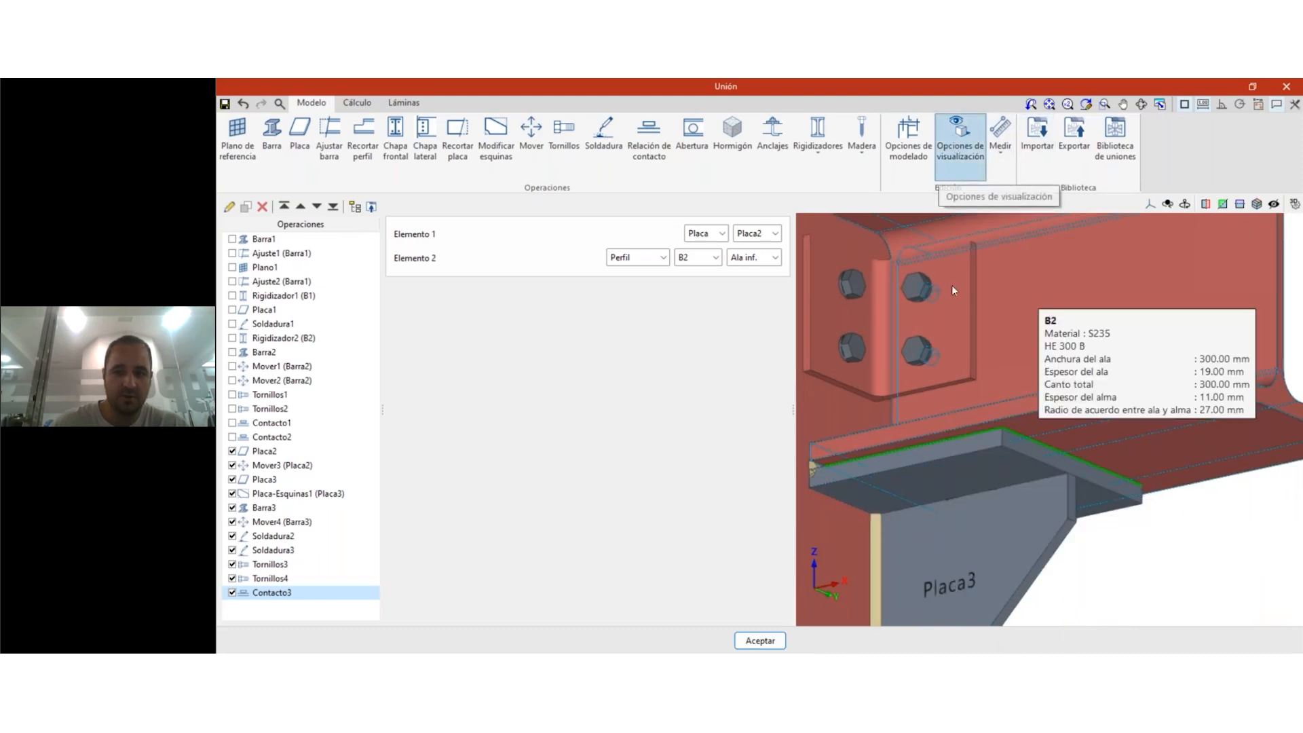
- Set the drawing of profiles and plates to transparent, view the contact area between Placa2 and B2, and accept the joint
{"action": "left_click", "coordinate": [960, 136]}
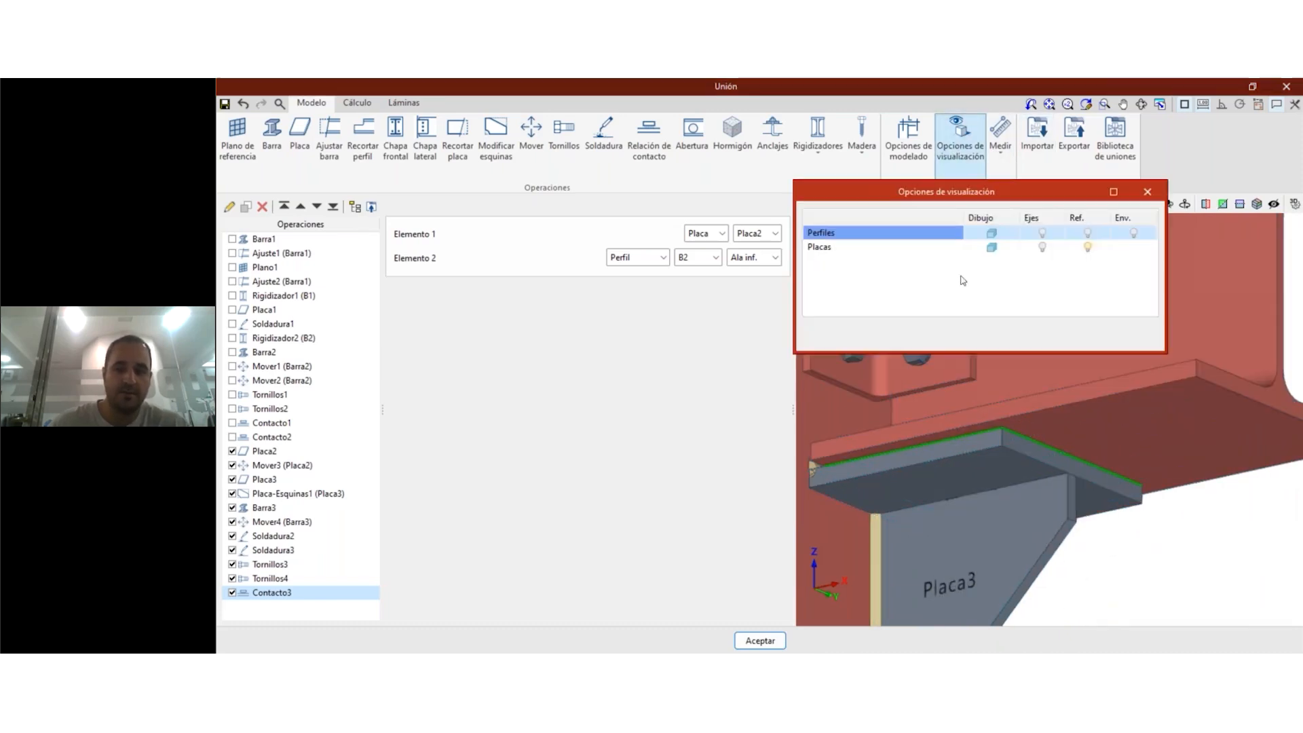
{"action": "left_click", "coordinate": [992, 233]}
{"action": "left_click", "coordinate": [991, 247]}
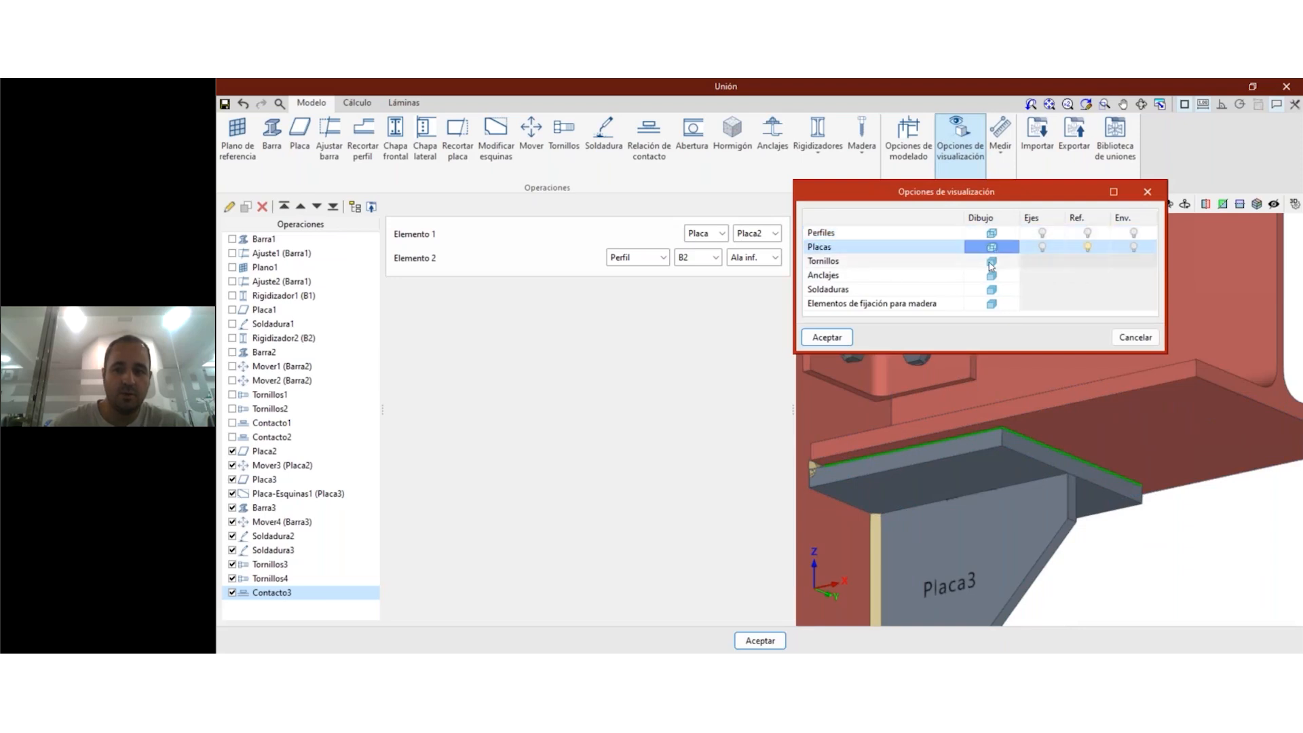
{"action": "left_click", "coordinate": [835, 338]}
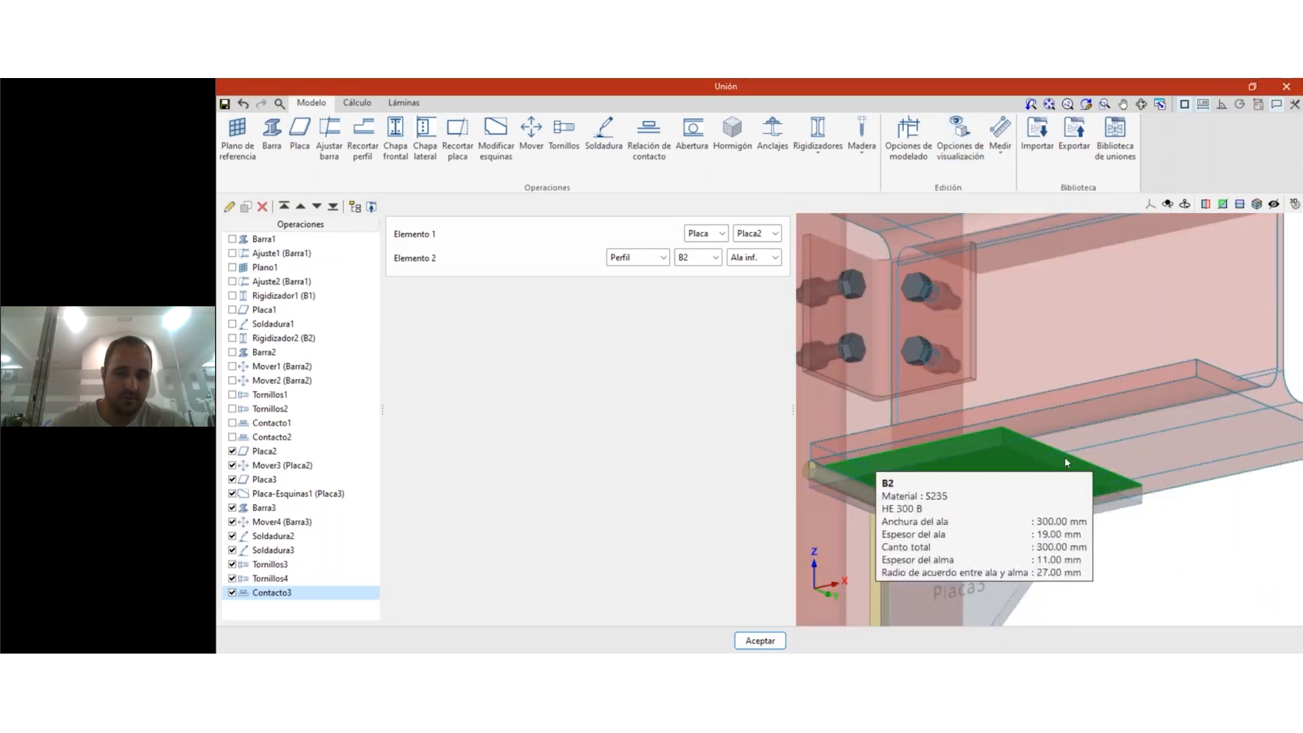
{"action": "middle_click_drag", "start_coordinate": [1165, 538], "coordinate": [1176, 574]}
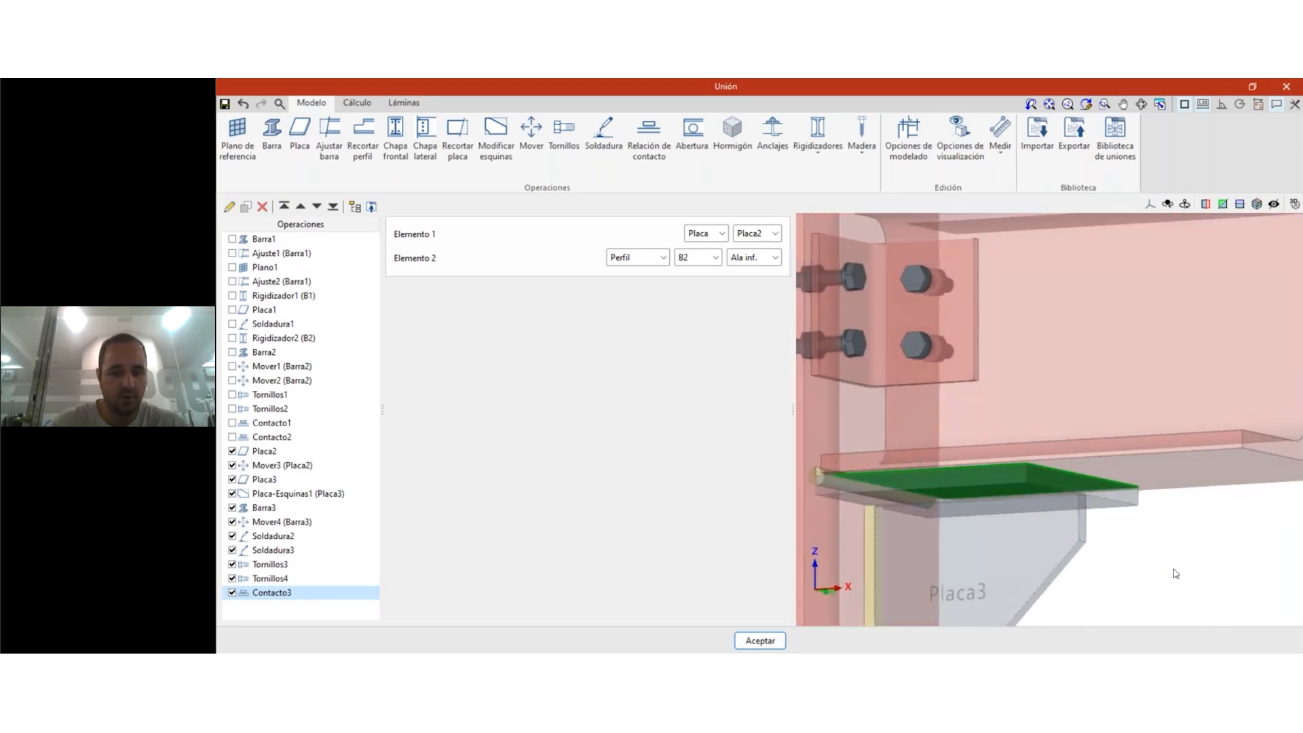
{"action": "left_click", "coordinate": [770, 640]}
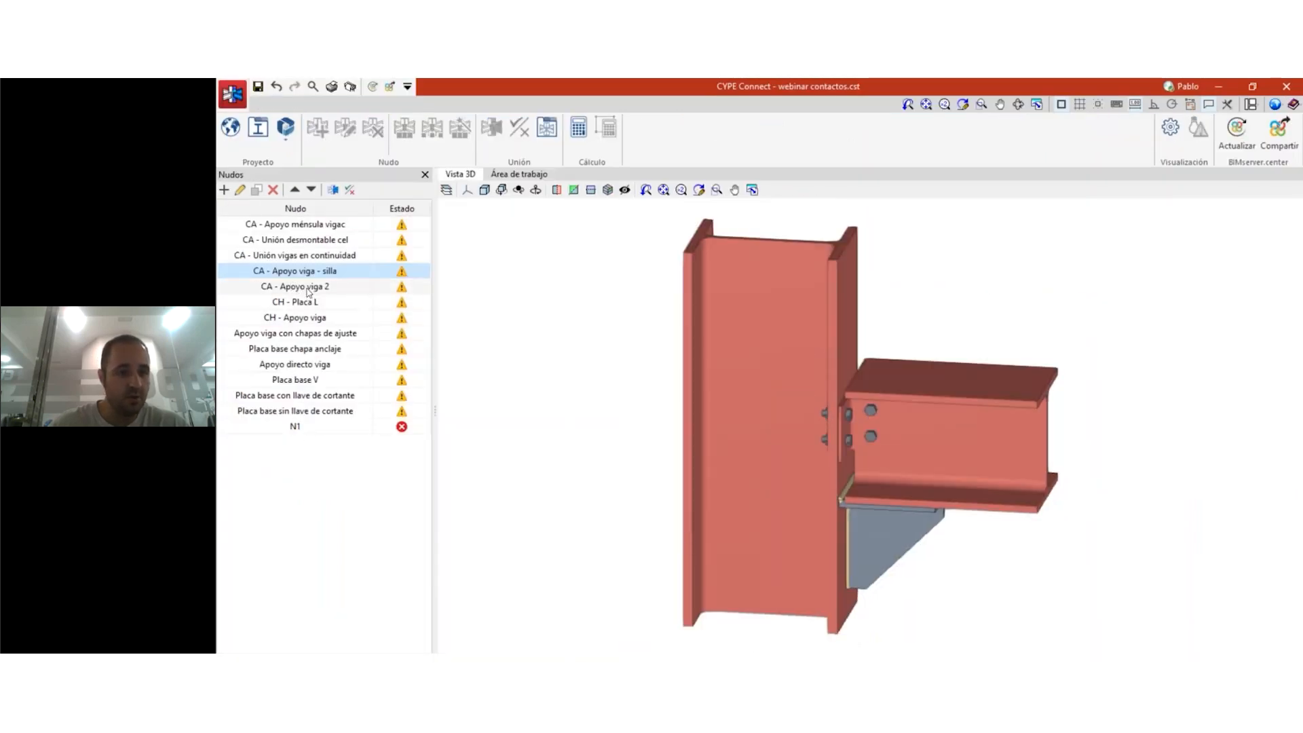
- Select the node "CA - Apoyo viga 2" and examine the support between the beam's lower flange and the anchored base plate
{"action": "left_click", "coordinate": [309, 292]}
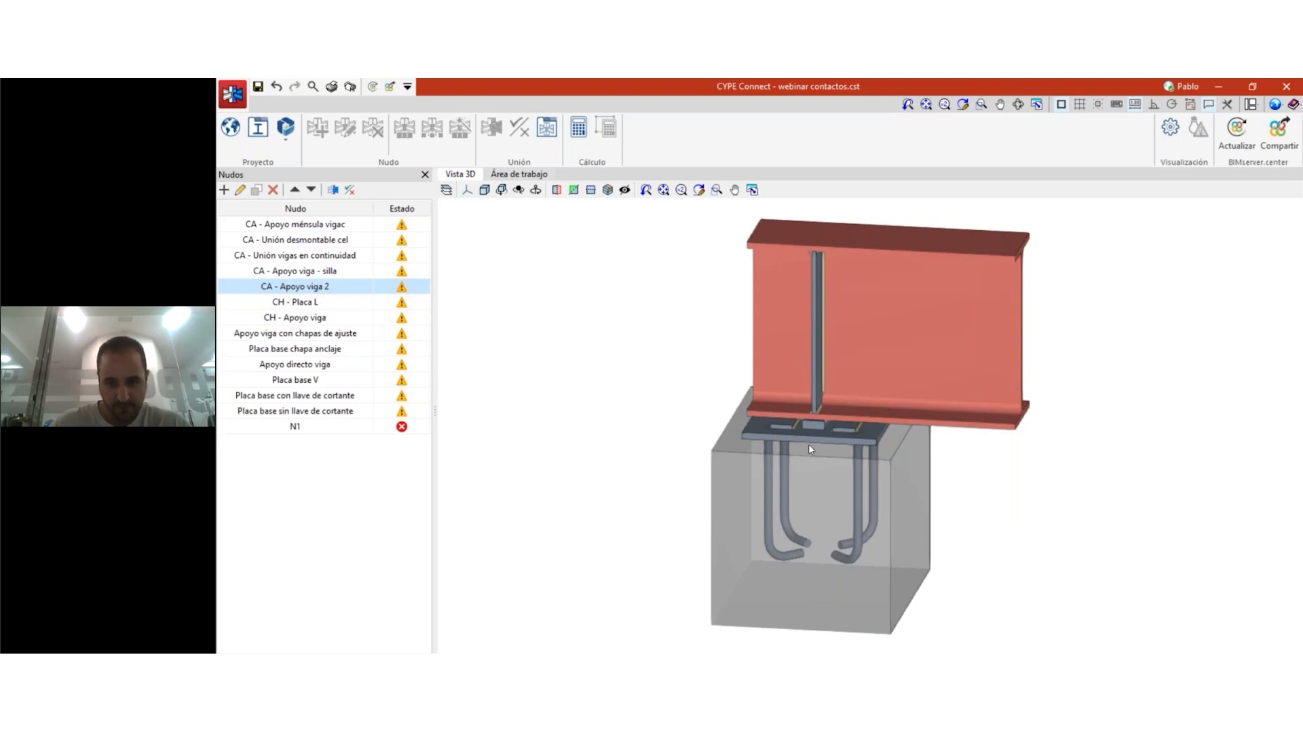
{"action": "scroll", "coordinate": [845, 402], "scroll_direction": "up", "scroll_amount": 5}
{"action": "middle_click_drag", "start_coordinate": [841, 447], "coordinate": [825, 435]}
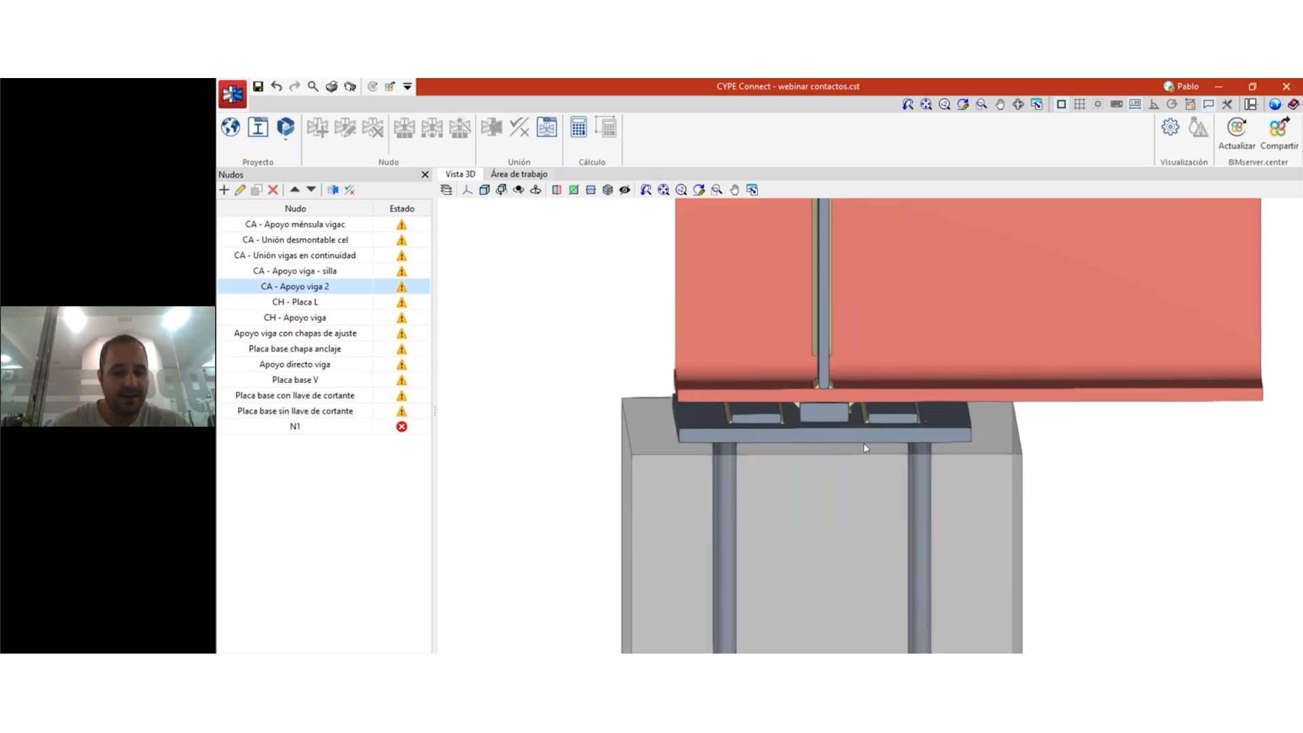
{"action": "middle_click_drag", "start_coordinate": [833, 435], "coordinate": [808, 378]}
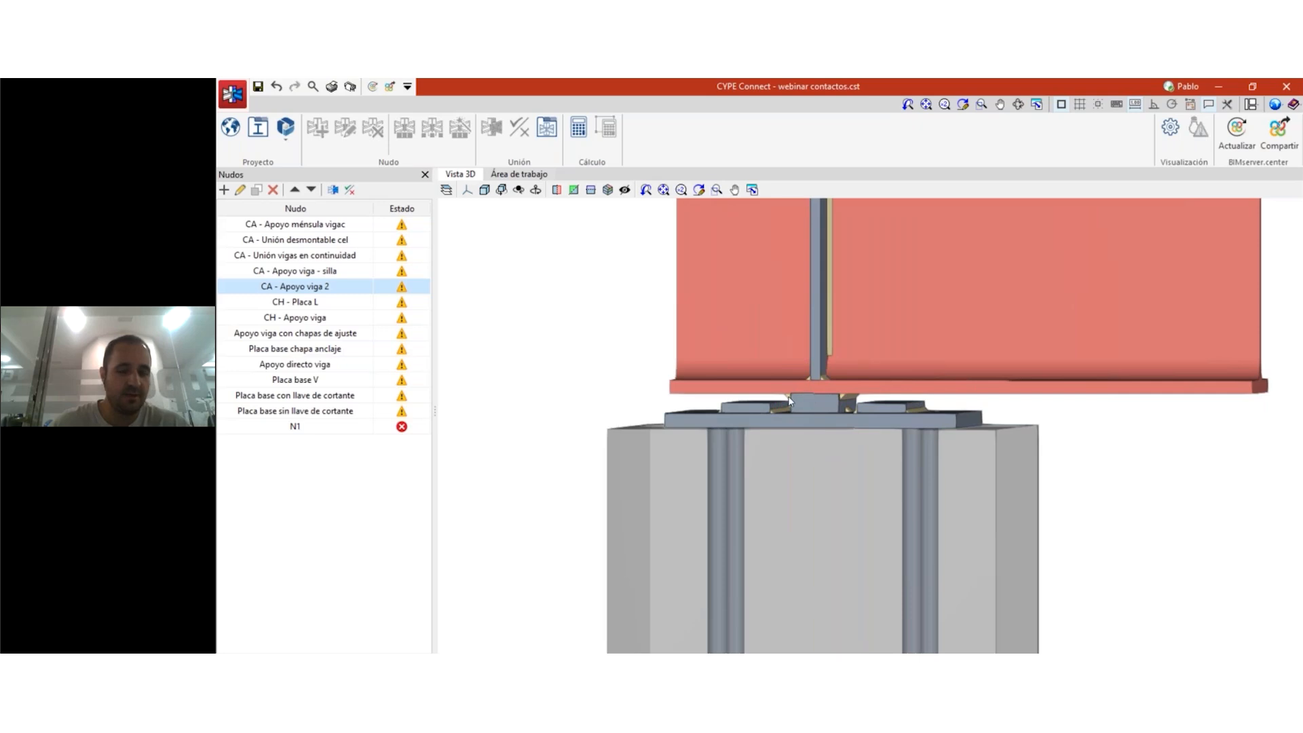
{"action": "middle_click_drag", "start_coordinate": [819, 410], "coordinate": [826, 428]}
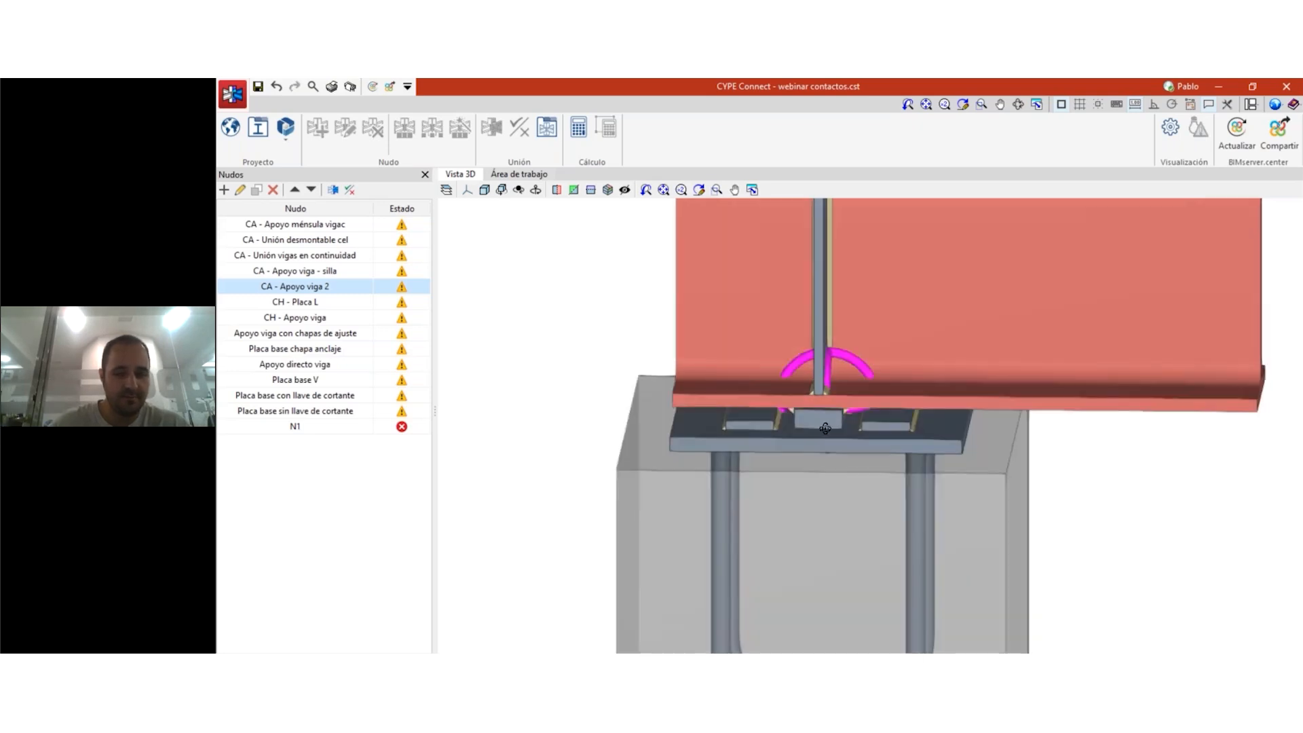
- Select the node "CH - Placa L", examine the column base and its raised anchor supports from several sides, and open its joint for editing
{"action": "left_click", "coordinate": [333, 302]}
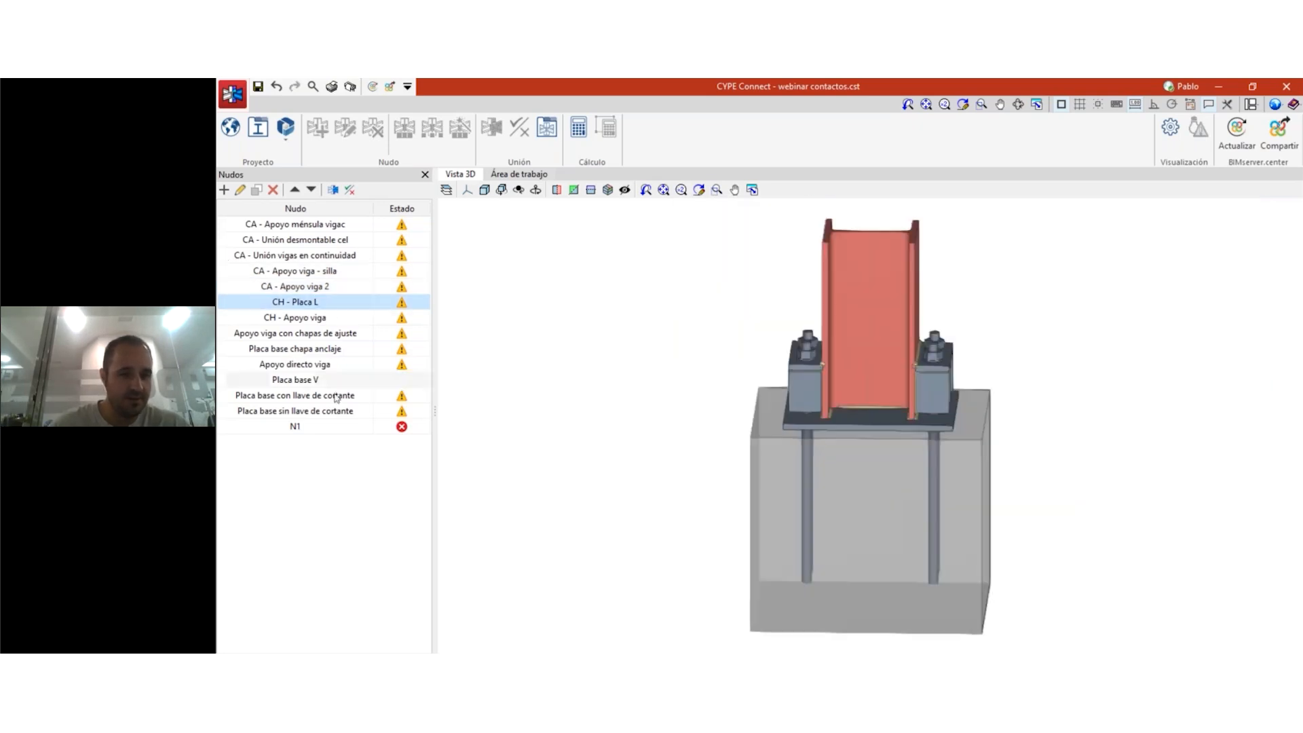
{"action": "middle_click_drag", "start_coordinate": [795, 387], "coordinate": [645, 432]}
{"action": "scroll", "coordinate": [867, 446], "scroll_direction": "up", "scroll_amount": 3}
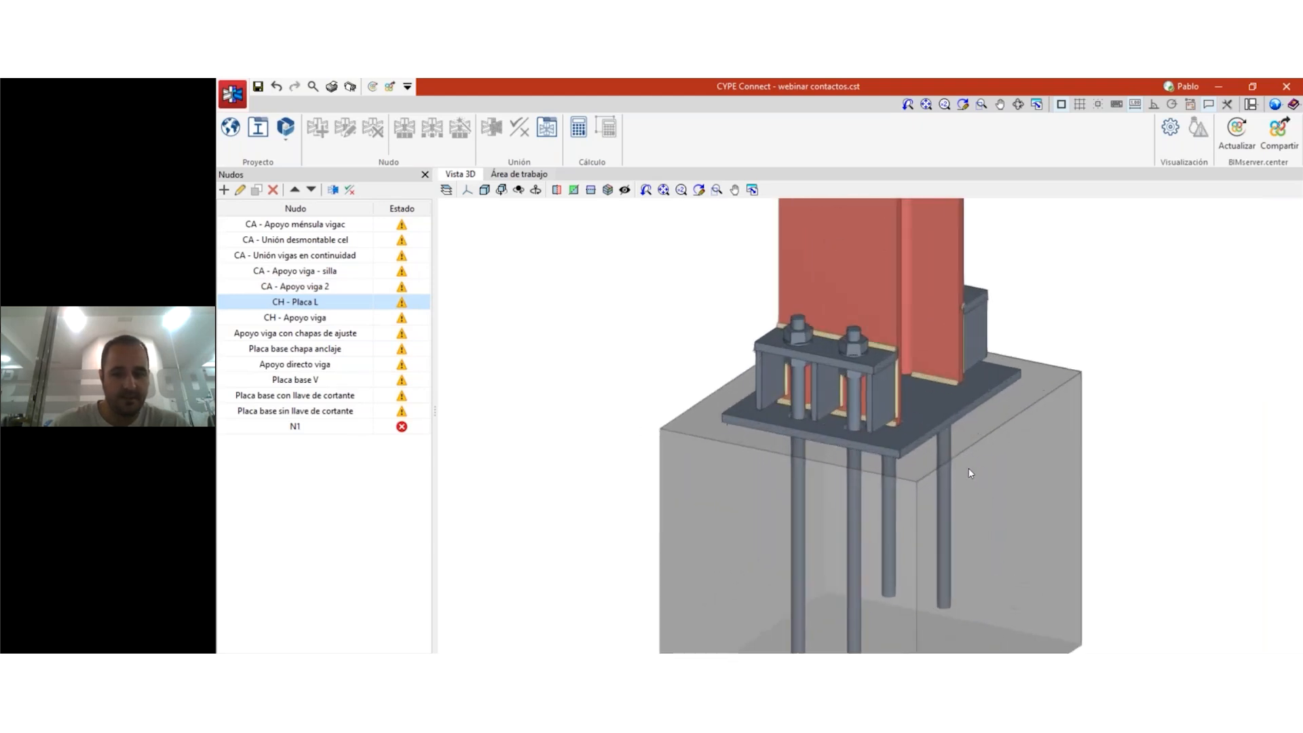
{"action": "middle_click_drag", "start_coordinate": [973, 449], "coordinate": [760, 445]}
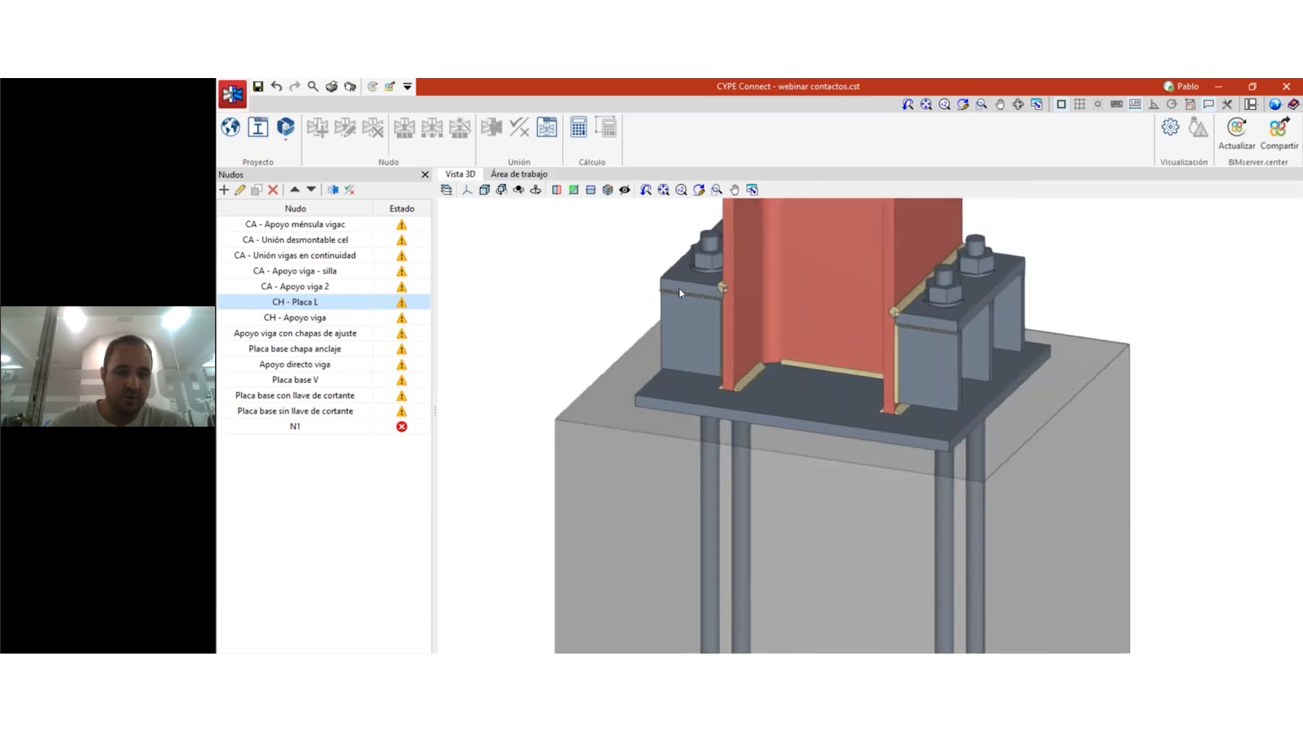
{"action": "middle_click_drag", "start_coordinate": [747, 308], "coordinate": [706, 306]}
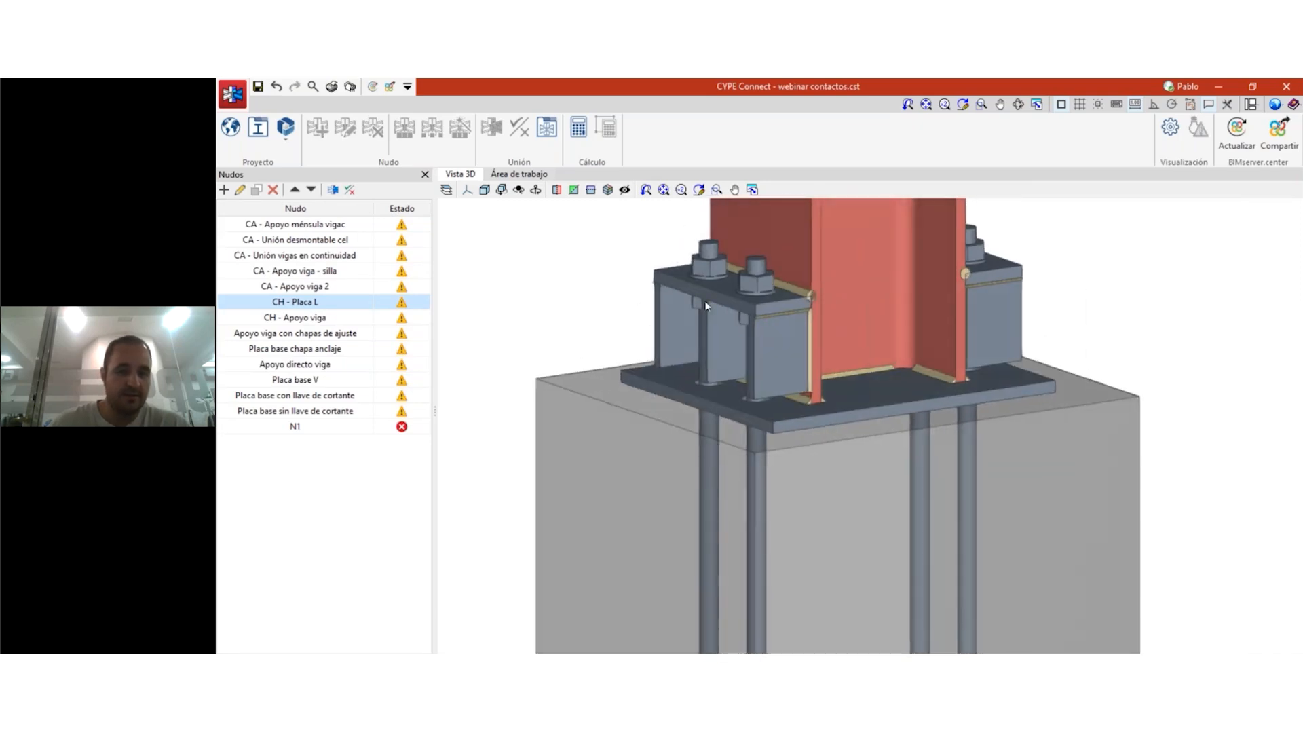
{"action": "middle_click_drag", "start_coordinate": [851, 378], "coordinate": [977, 375]}
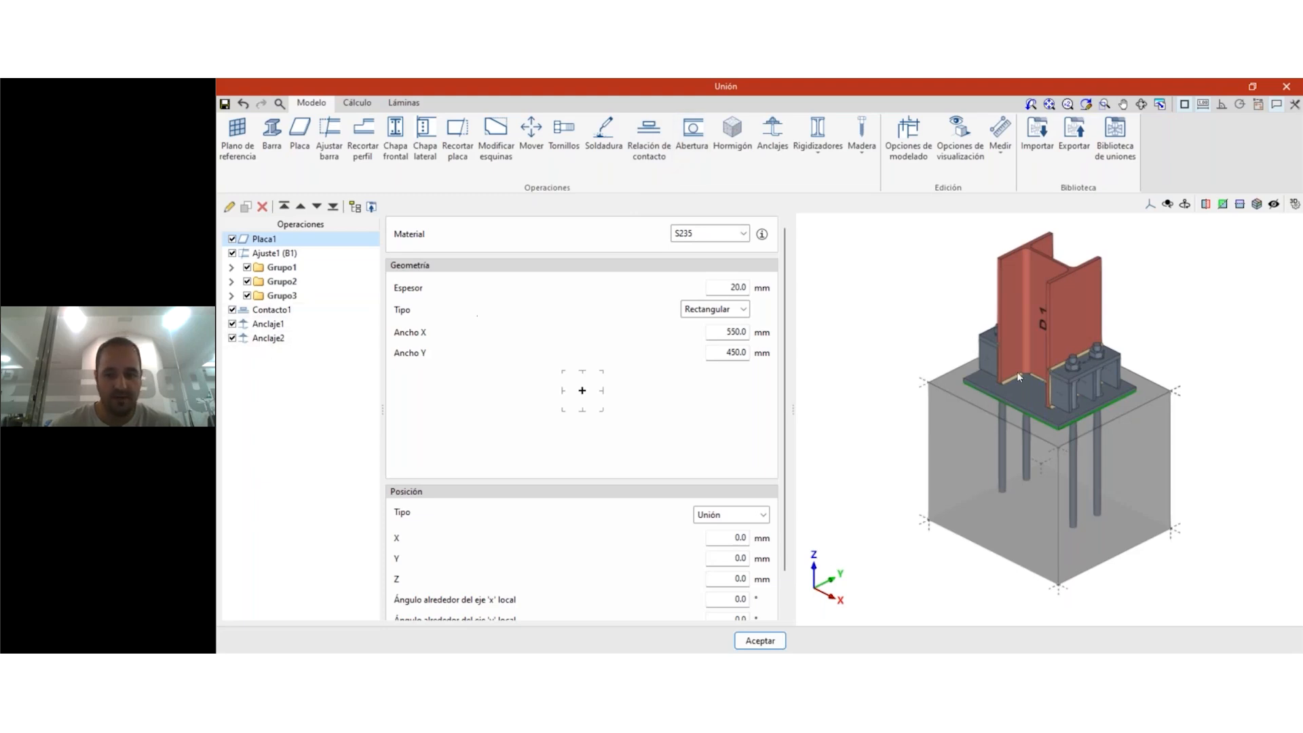
- Inspect the underside of base plate Placa1 where it meets the concrete and select the operation Contacto1
{"action": "scroll", "coordinate": [1029, 434], "scroll_direction": "up", "scroll_amount": 4}
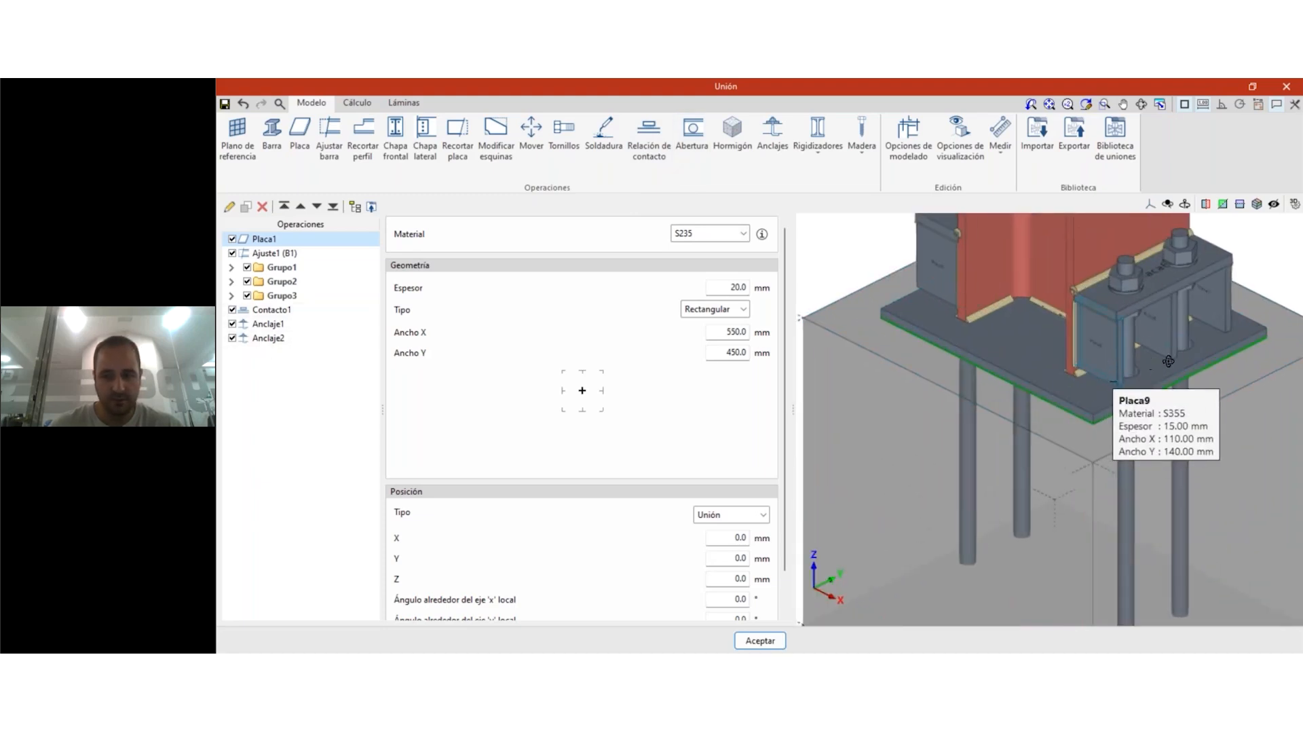
{"action": "scroll", "coordinate": [1131, 370], "scroll_direction": "up", "scroll_amount": 2}
{"action": "scroll", "coordinate": [946, 395], "scroll_direction": "up", "scroll_amount": 3}
{"action": "middle_click_drag", "start_coordinate": [968, 360], "coordinate": [1012, 306]}
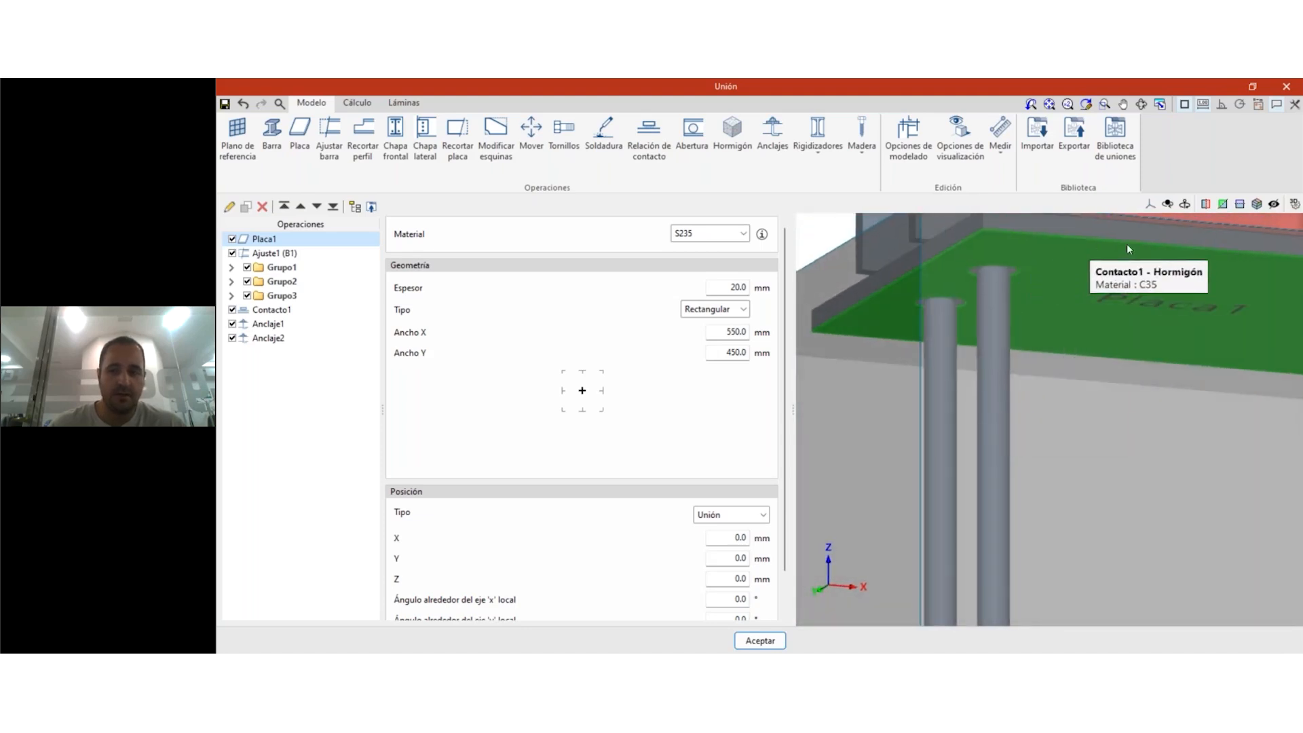
{"action": "middle_click_drag", "start_coordinate": [1141, 329], "coordinate": [1107, 401]}
{"action": "left_click", "coordinate": [271, 310]}
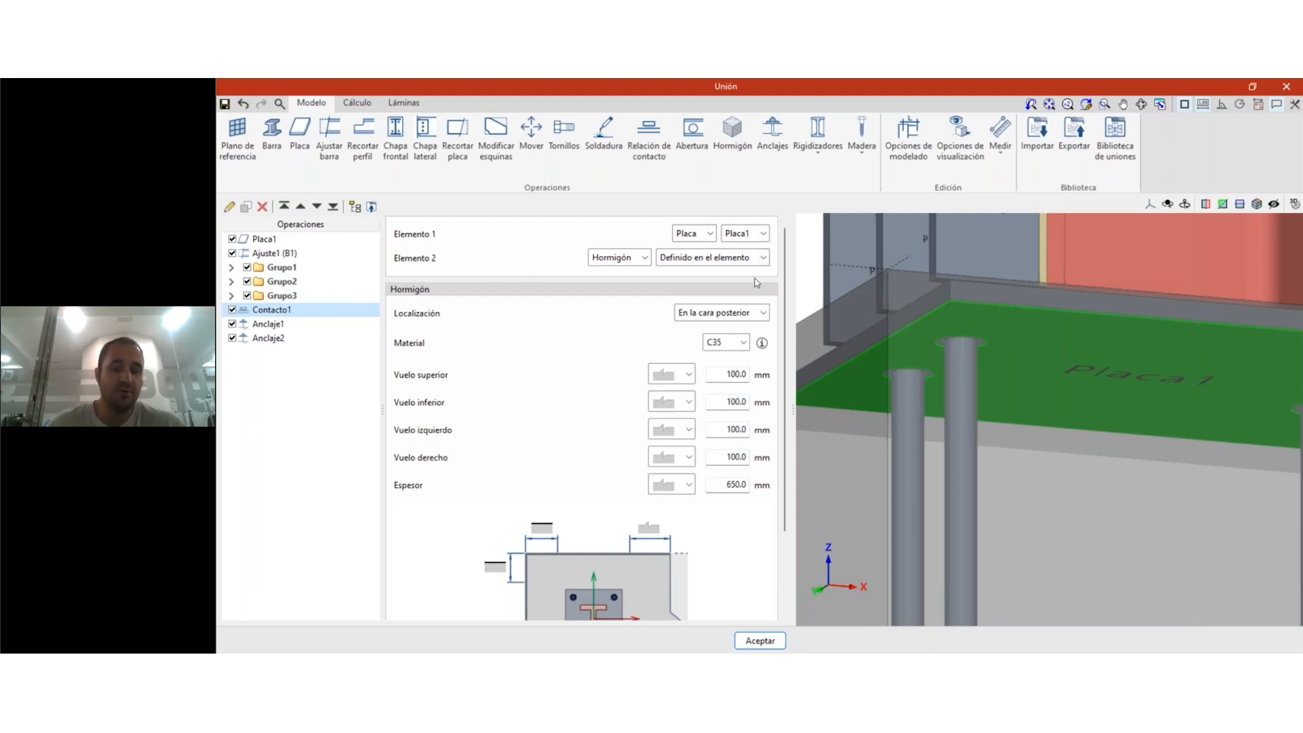
- Try the Selección option for the concrete of Contacto1 and restore it to "Definido en el elemento"
{"action": "left_click", "coordinate": [687, 267]}
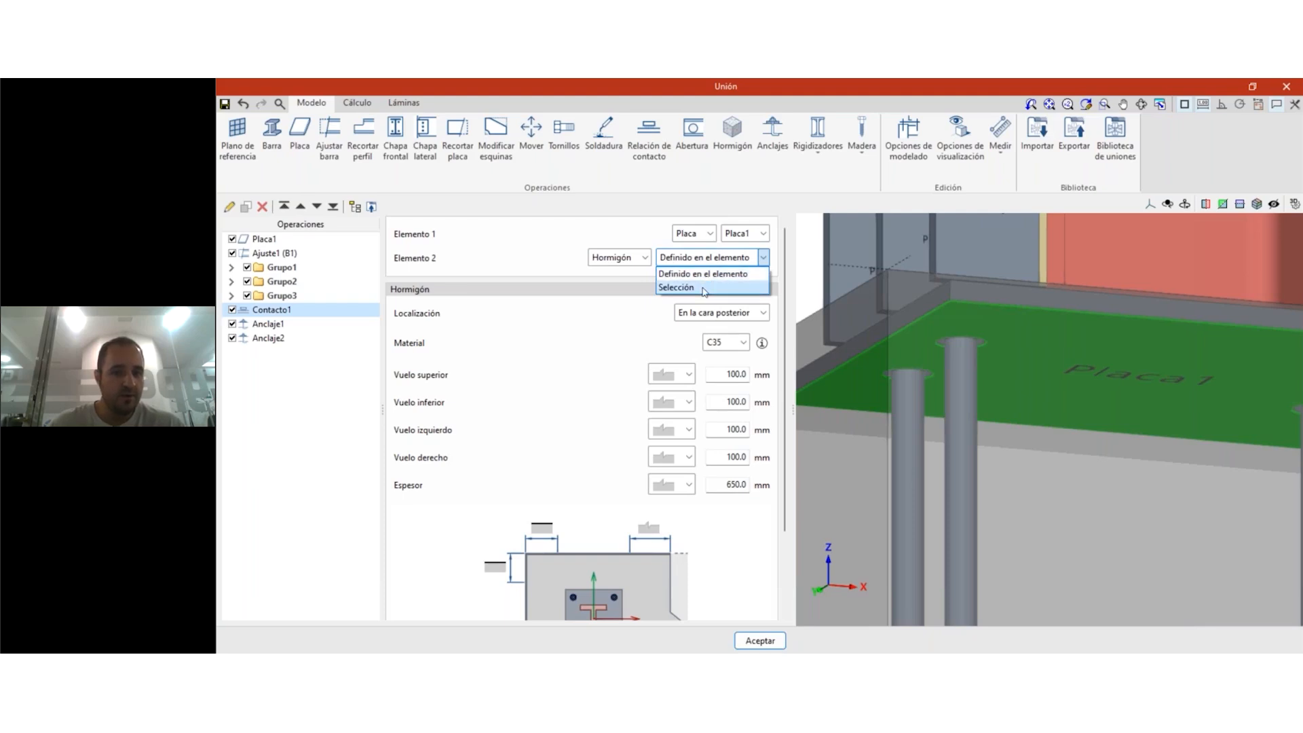
{"action": "left_click", "coordinate": [704, 288]}
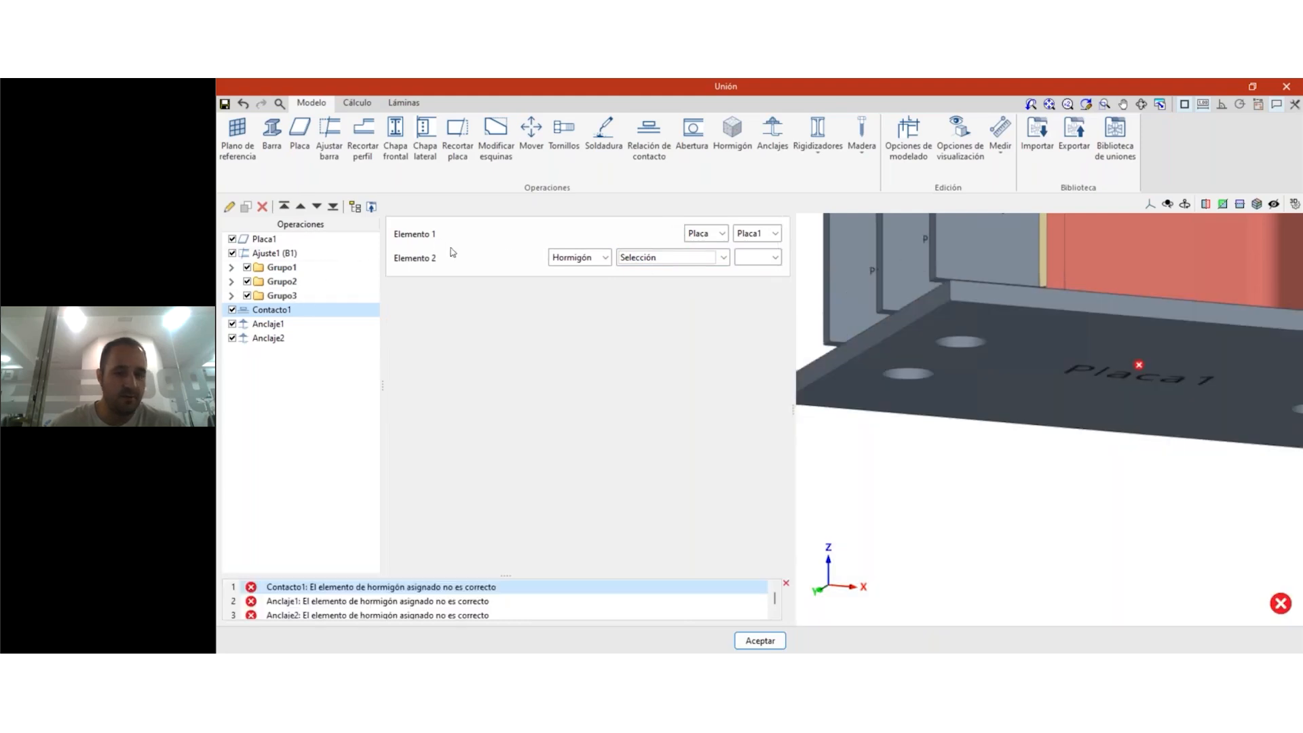
{"action": "left_click", "coordinate": [724, 257]}
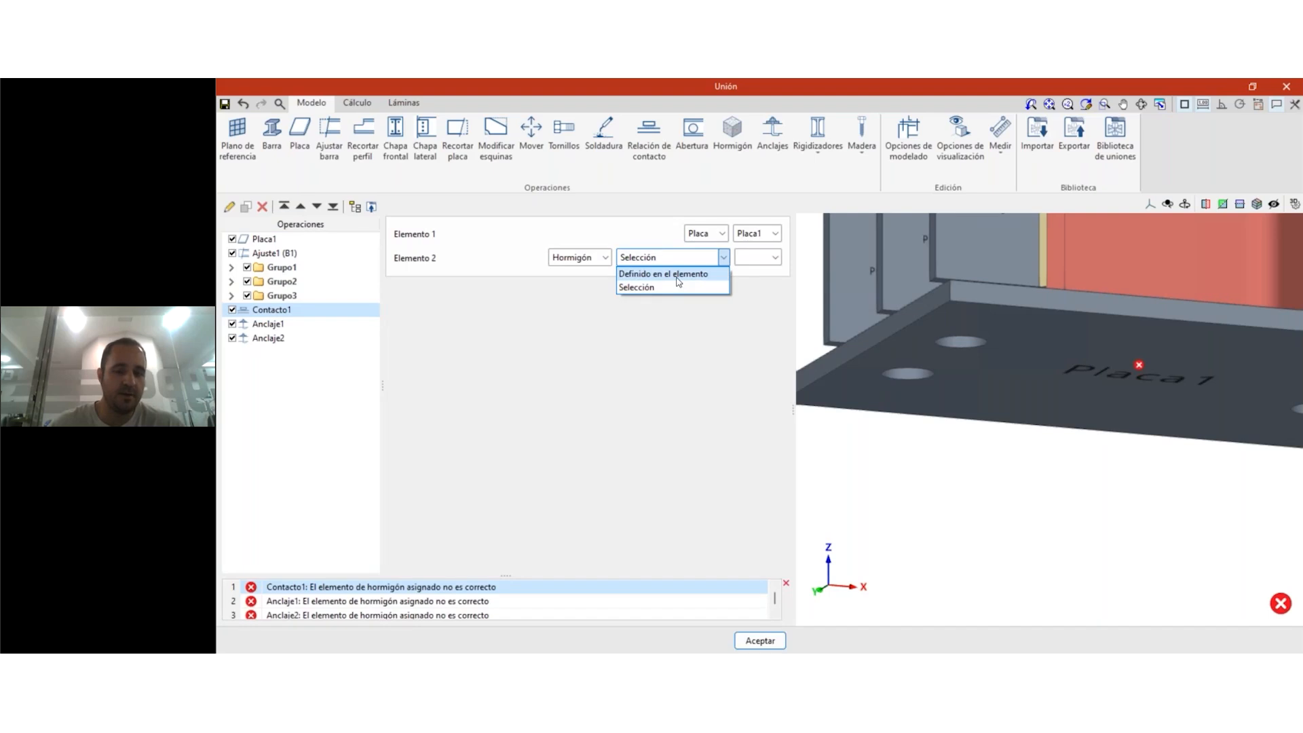
{"action": "left_click", "coordinate": [678, 275]}
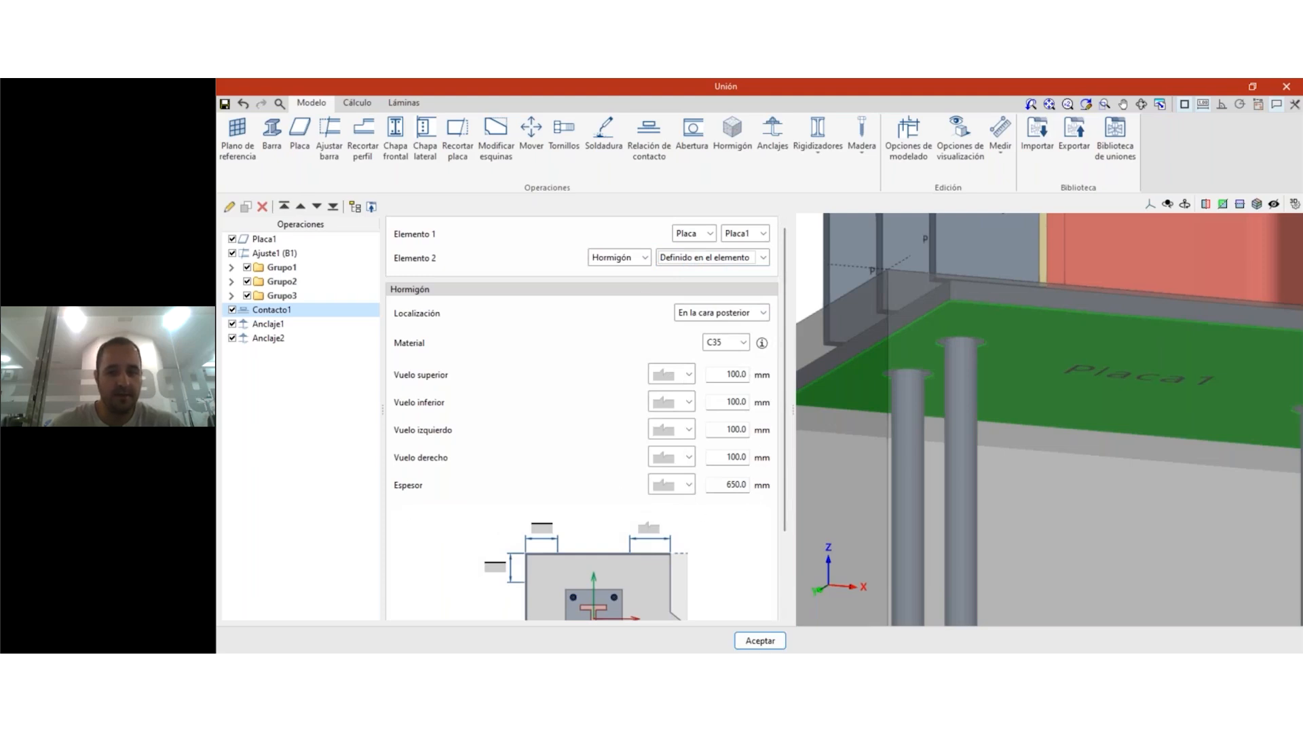
- Examine the contact between Placa1 and the concrete block, along with the anchors, from below and several sides, and accept the joint
{"action": "scroll", "coordinate": [1049, 423], "scroll_direction": "down", "scroll_amount": 5}
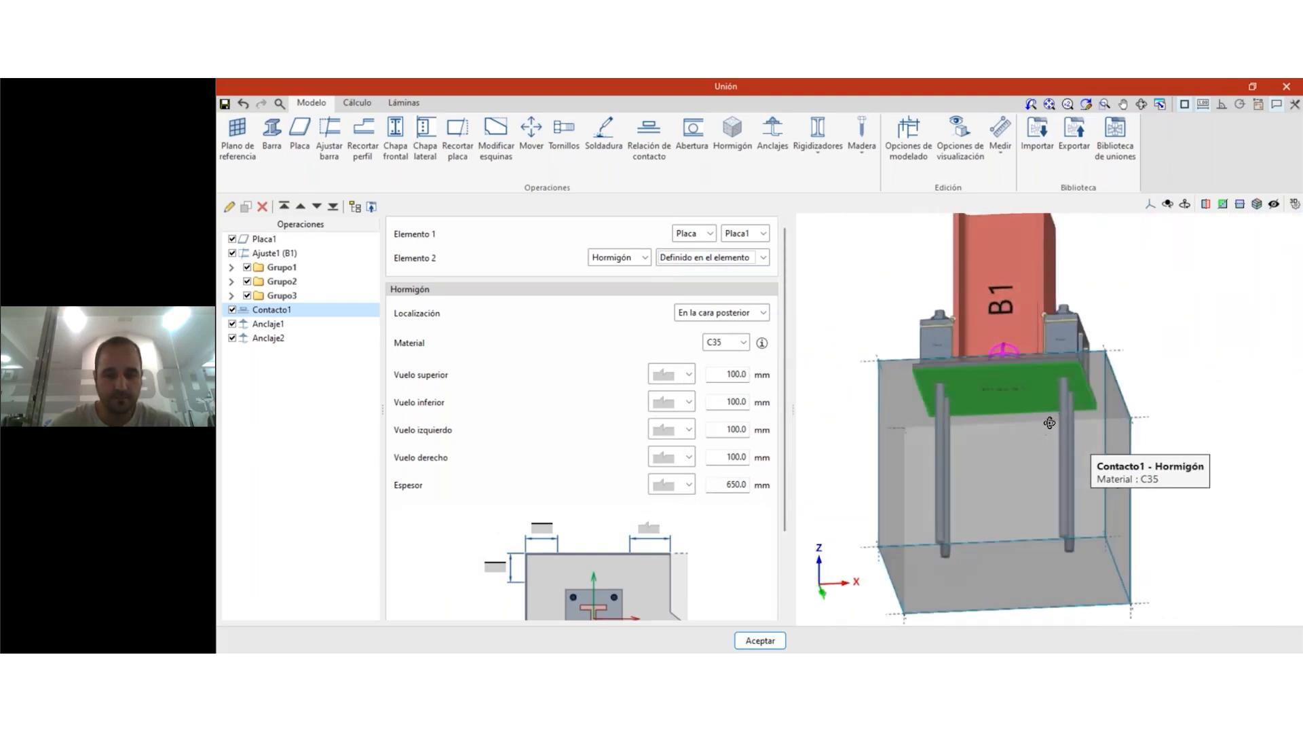
{"action": "middle_click_drag", "start_coordinate": [1050, 423], "coordinate": [1033, 399]}
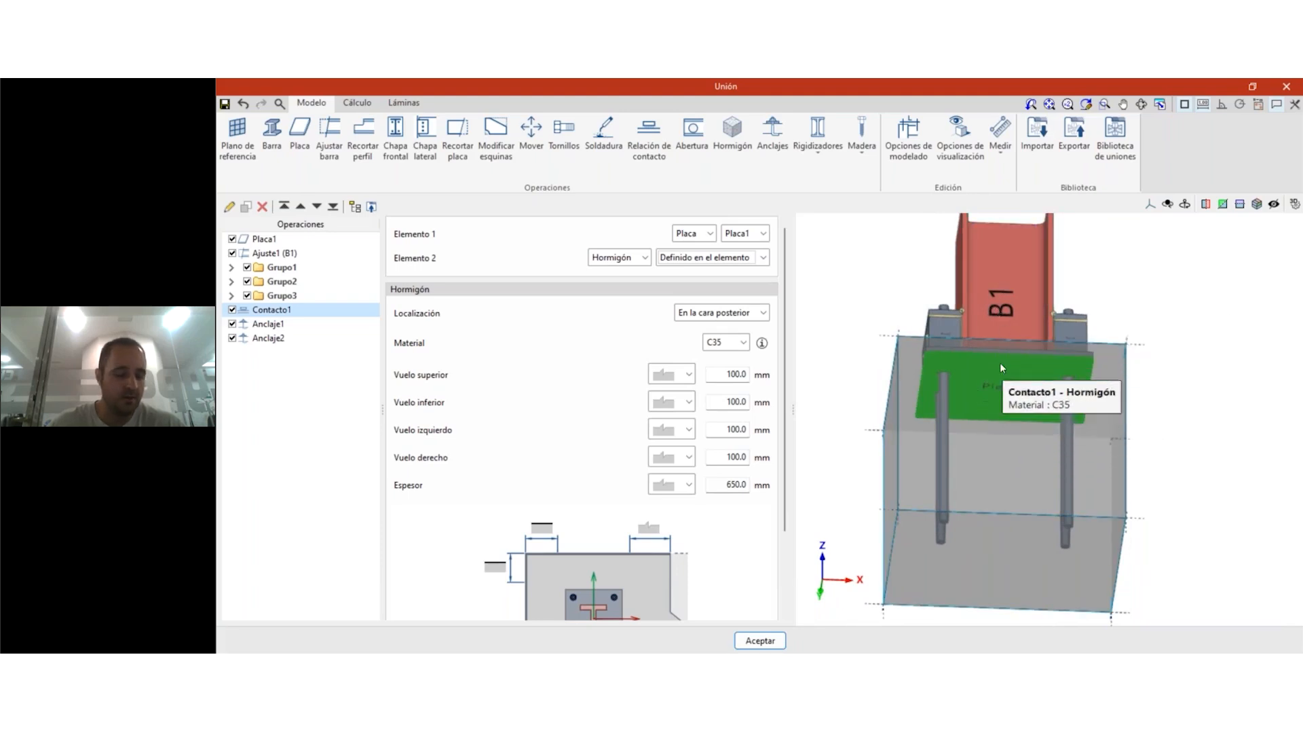
{"action": "mouse_move", "coordinate": [1037, 446]}
{"action": "middle_mouse_down"}
{"action": "mouse_move", "coordinate": [1049, 471]}
{"action": "mouse_move", "coordinate": [1147, 450]}
{"action": "middle_mouse_up"}
{"action": "scroll", "coordinate": [1064, 359], "scroll_direction": "up", "scroll_amount": 3}
{"action": "scroll", "coordinate": [1065, 360], "scroll_direction": "up", "scroll_amount": 2}
{"action": "scroll", "coordinate": [1045, 387], "scroll_direction": "down", "scroll_amount": 2}
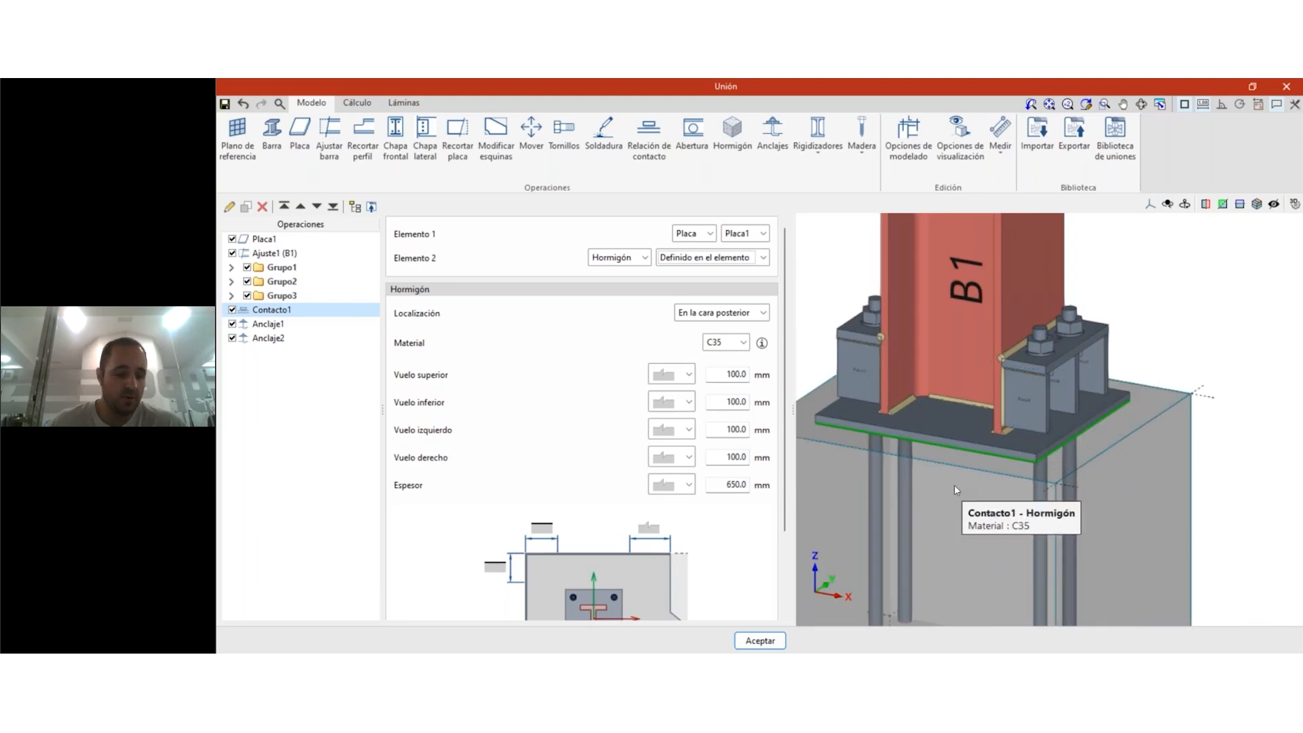
{"action": "middle_click_drag", "start_coordinate": [932, 551], "coordinate": [1046, 508]}
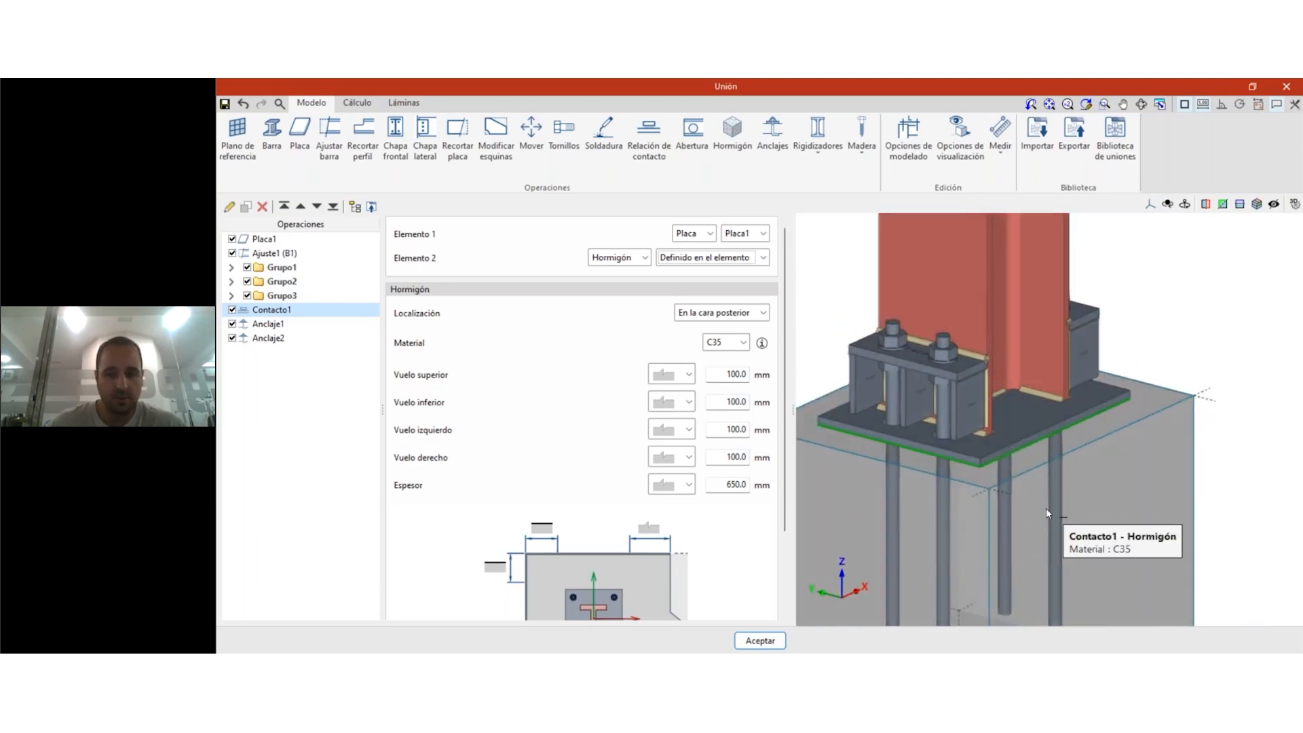
{"action": "scroll", "coordinate": [962, 454], "scroll_direction": "up", "scroll_amount": 1}
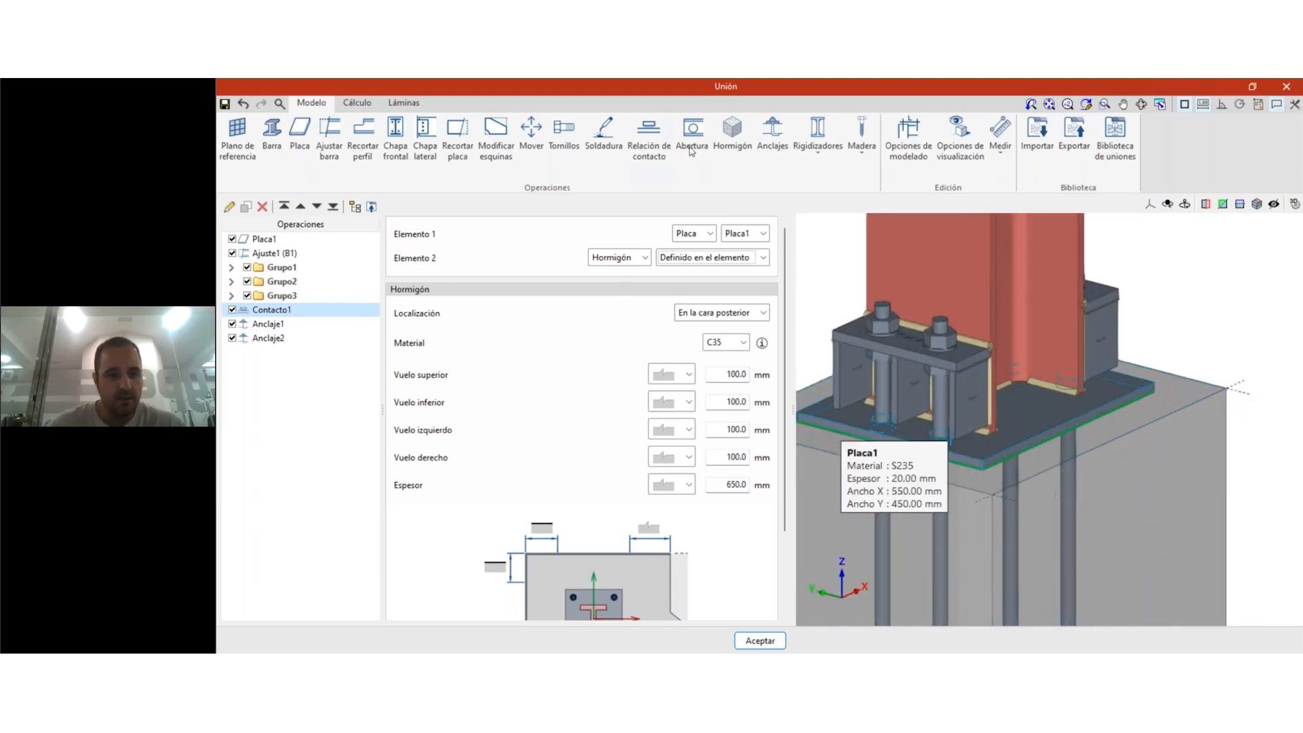
{"action": "mouse_move", "coordinate": [747, 640]}
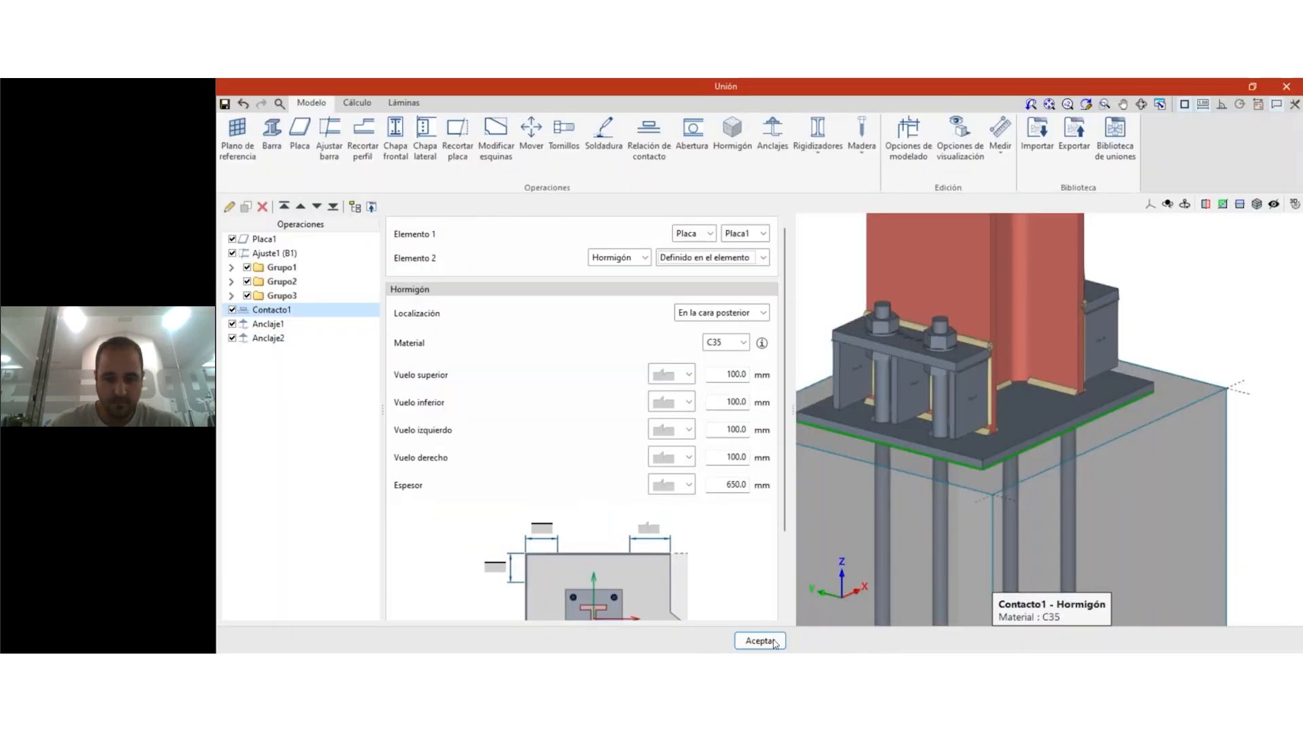
{"action": "left_click", "coordinate": [774, 642]}
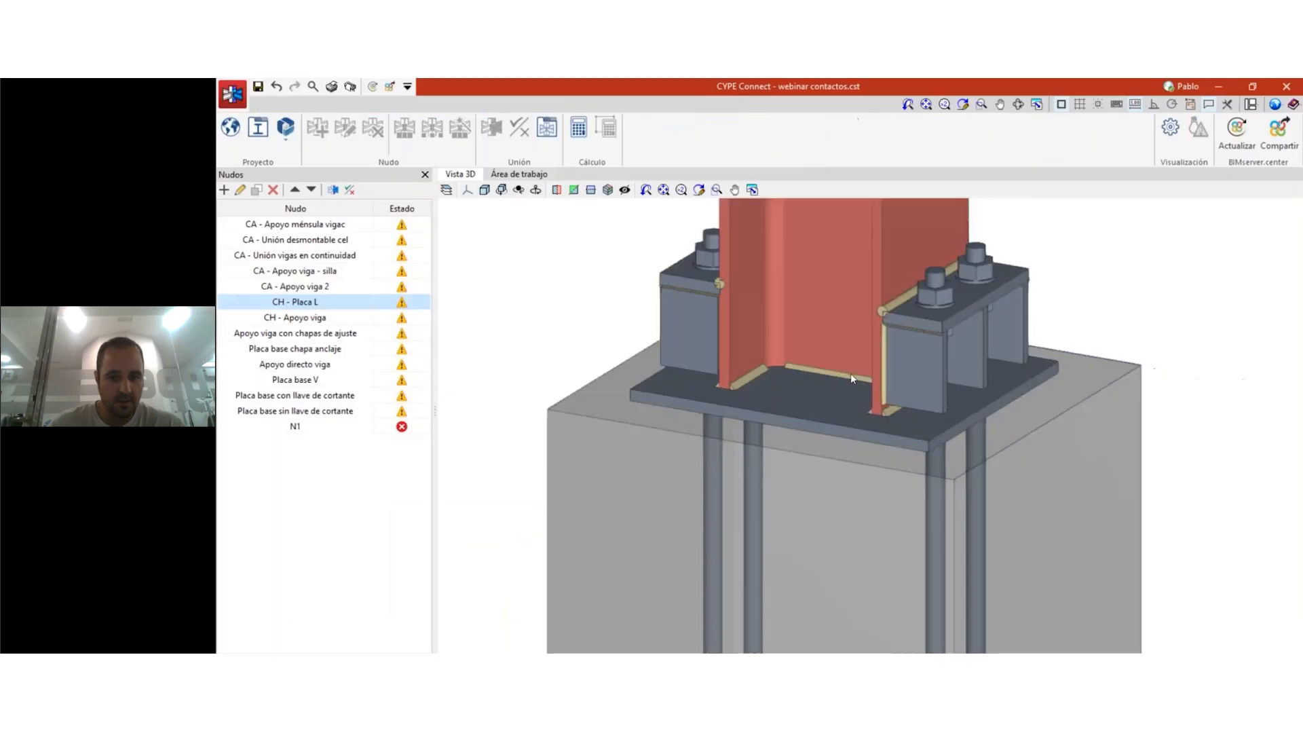
- Select the node "CH - Apoyo viga" and examine how the beam and its stiffened anchor plates rest on the concrete block from several sides
{"action": "left_click", "coordinate": [325, 319]}
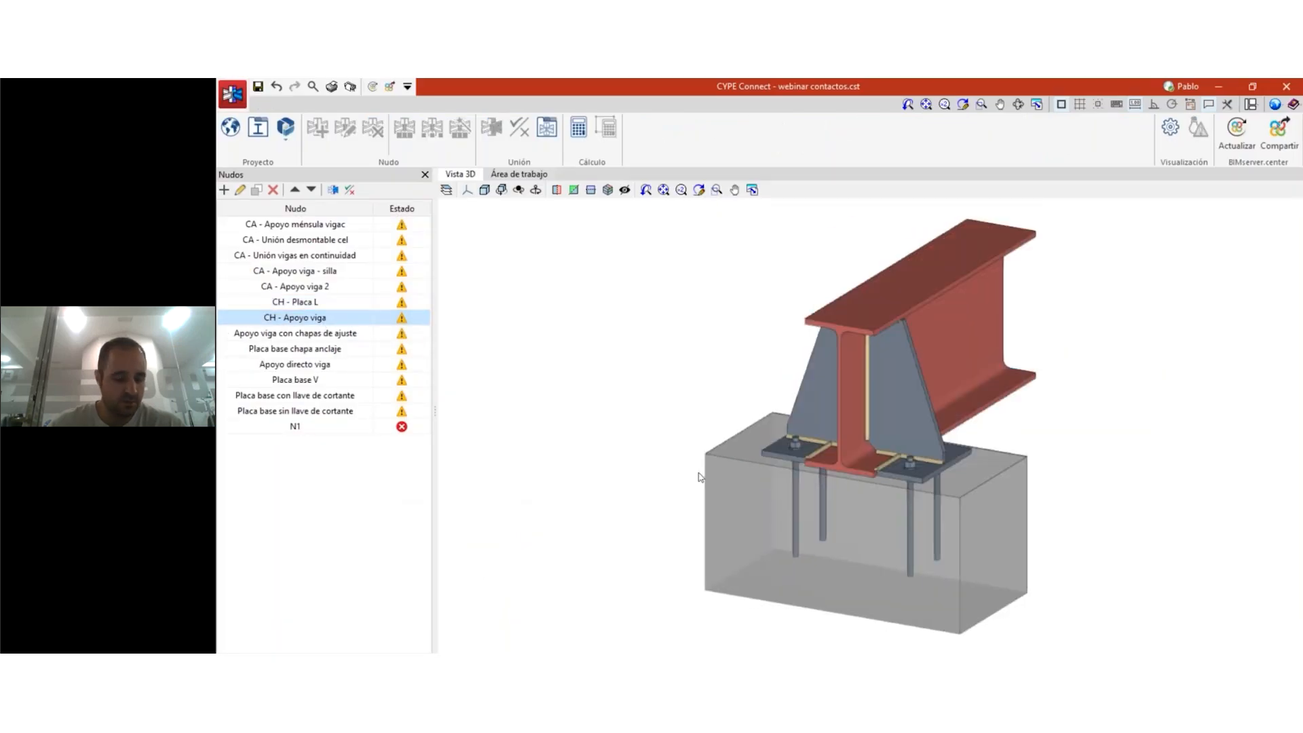
{"action": "scroll", "coordinate": [669, 475], "scroll_direction": "up", "scroll_amount": 3}
{"action": "middle_click_drag", "start_coordinate": [660, 480], "coordinate": [821, 493]}
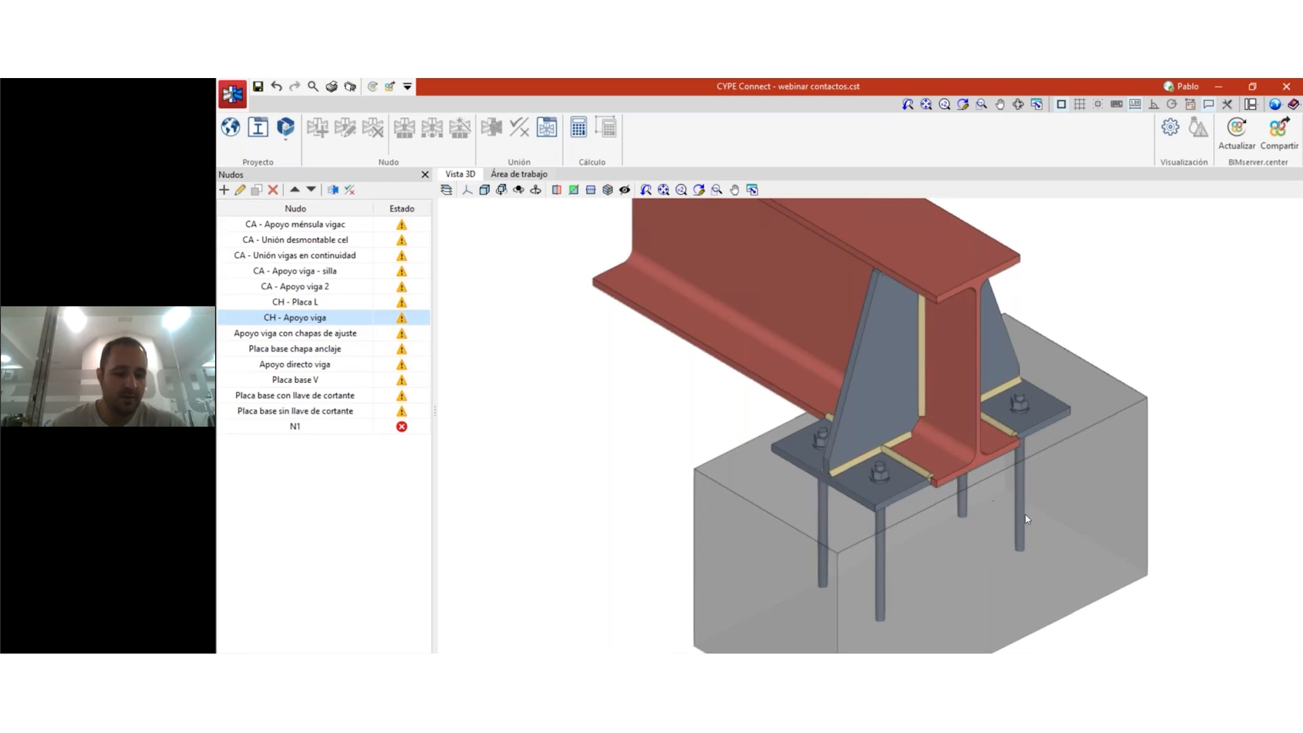
{"action": "middle_click_drag", "start_coordinate": [1027, 527], "coordinate": [913, 534]}
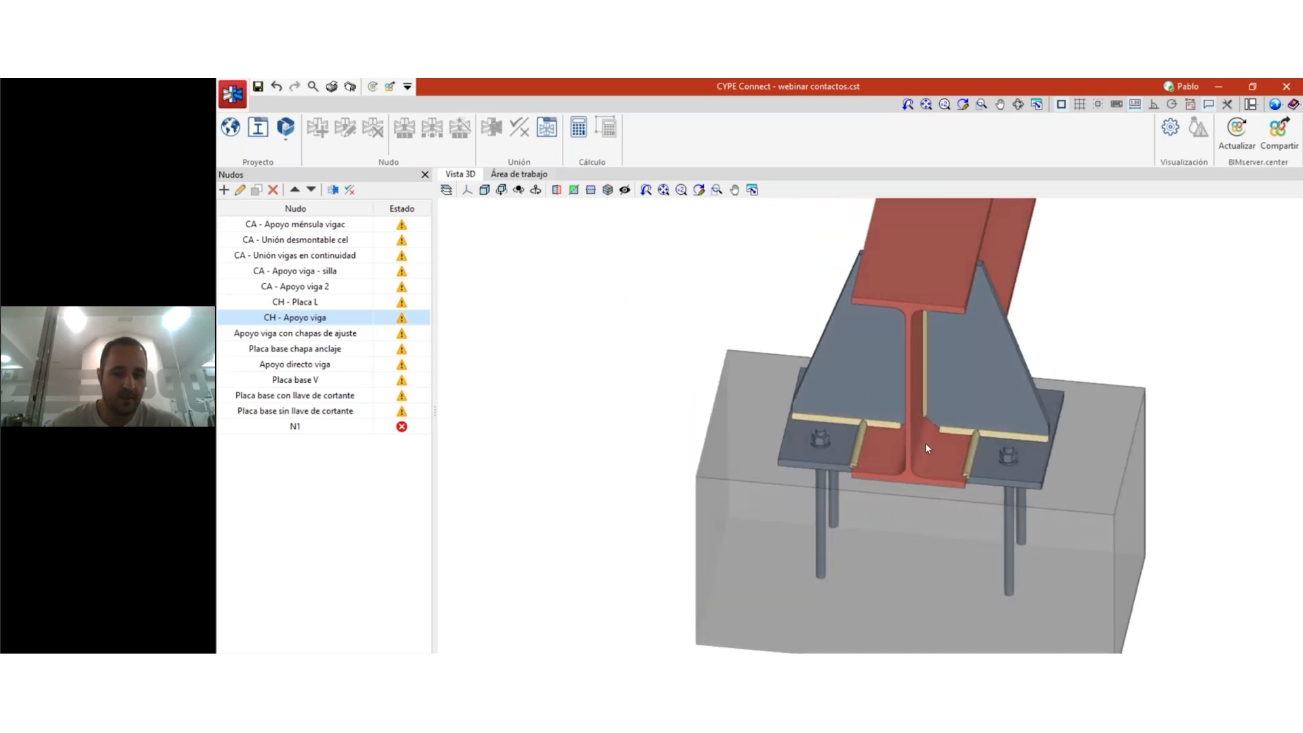
{"action": "middle_click_drag", "start_coordinate": [935, 450], "coordinate": [979, 465]}
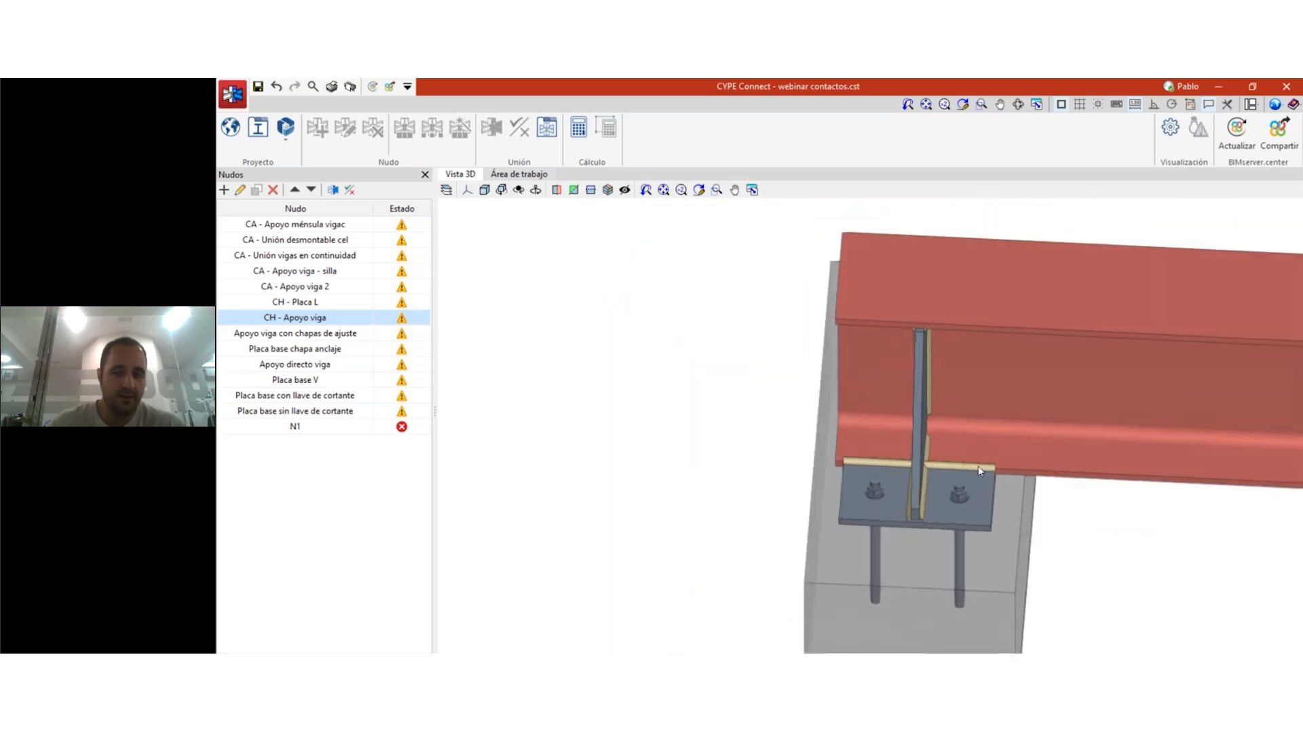
{"action": "middle_click_drag", "start_coordinate": [868, 437], "coordinate": [837, 418]}
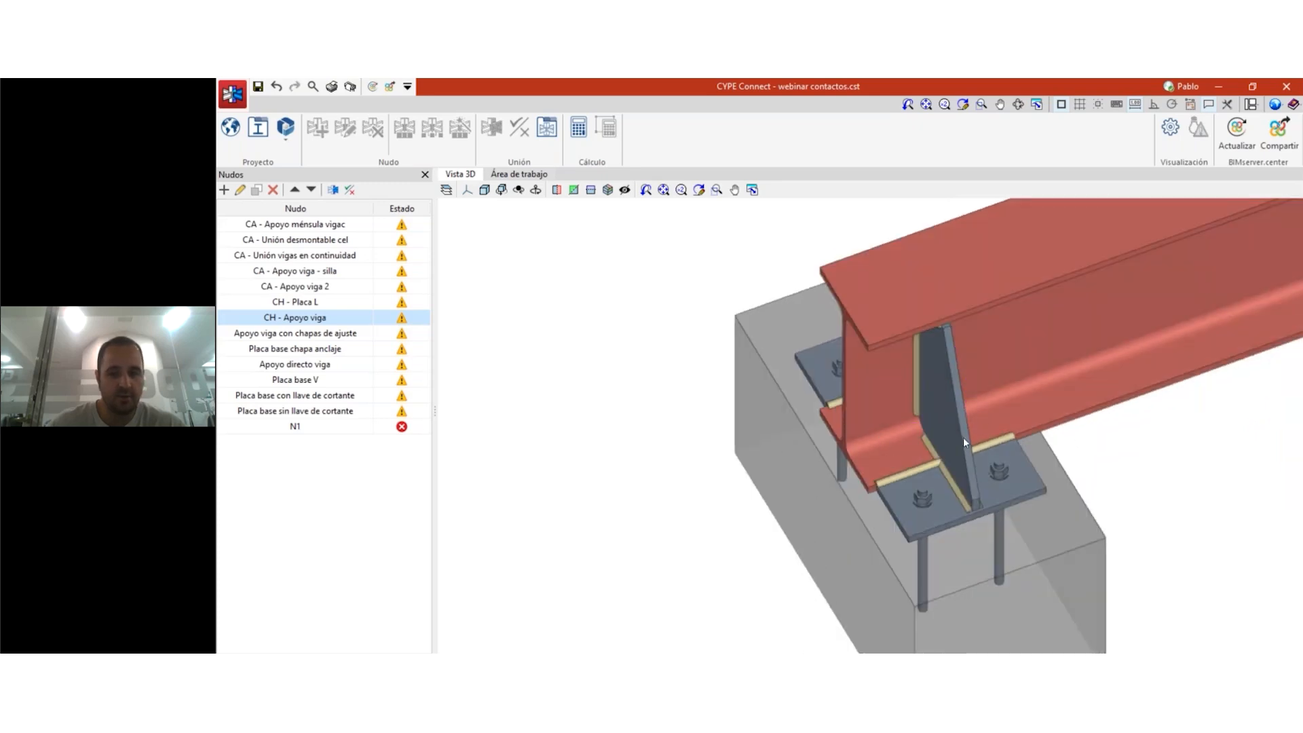
{"action": "middle_click_drag", "start_coordinate": [963, 429], "coordinate": [873, 430]}
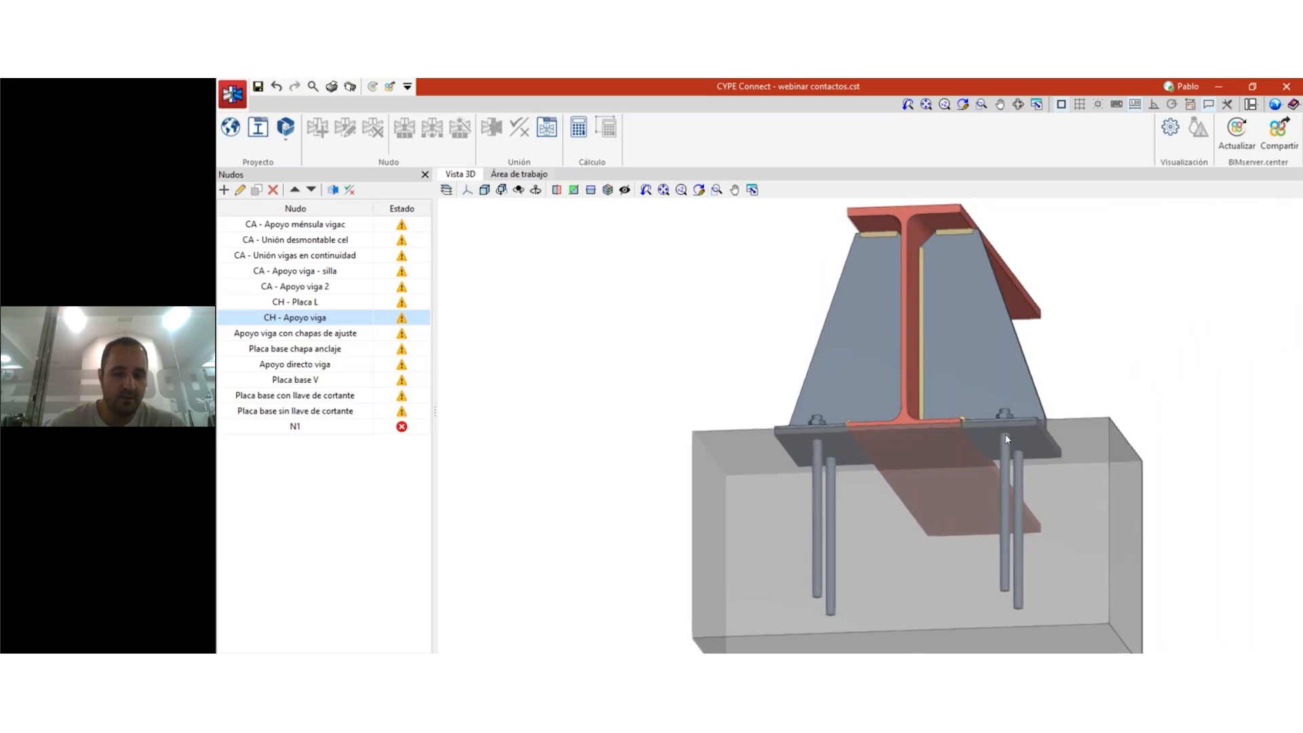
{"action": "middle_click_drag", "start_coordinate": [968, 455], "coordinate": [984, 480]}
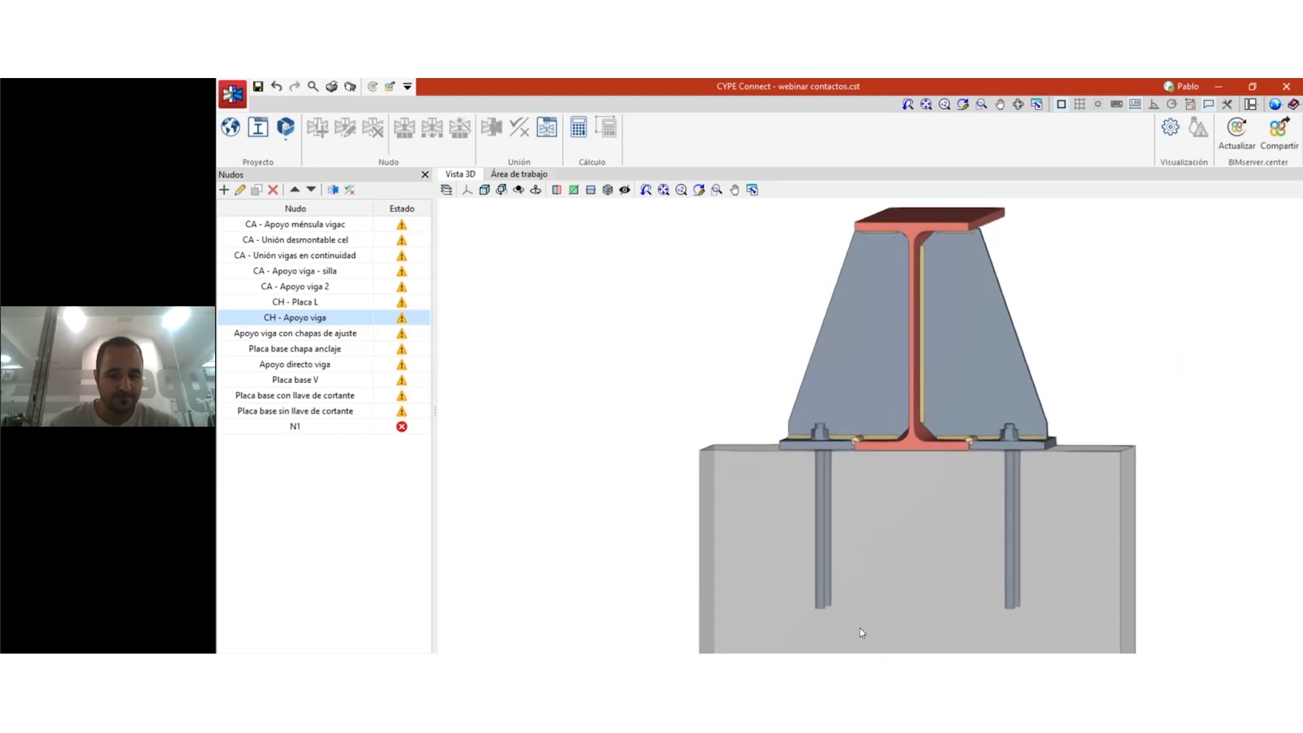
- Switch to the Google Slides presentation and advance to the "Relación de contacto" slide showing steel joints supported on concrete
{"action": "mouse_move", "coordinate": [761, 653]}
{"action": "left_click", "coordinate": [761, 598]}
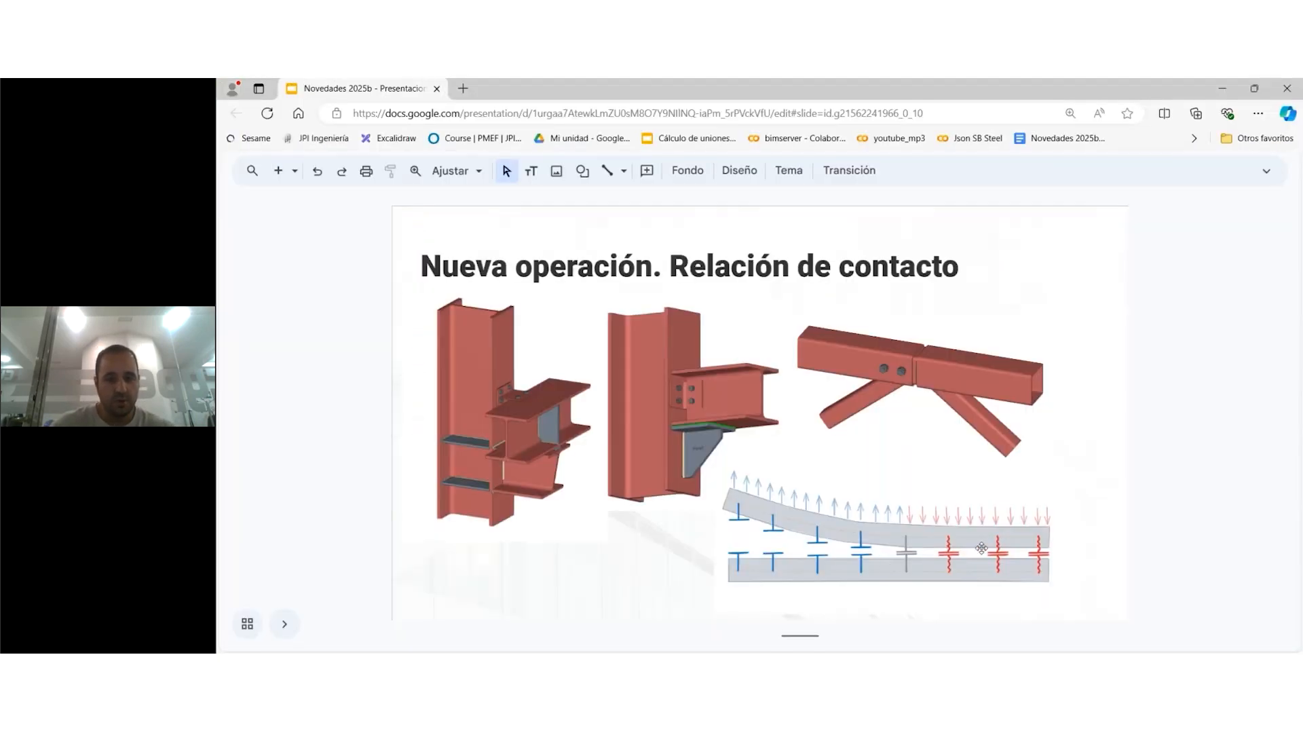
{"action": "scroll", "coordinate": [981, 548], "scroll_direction": "down", "scroll_amount": 1}
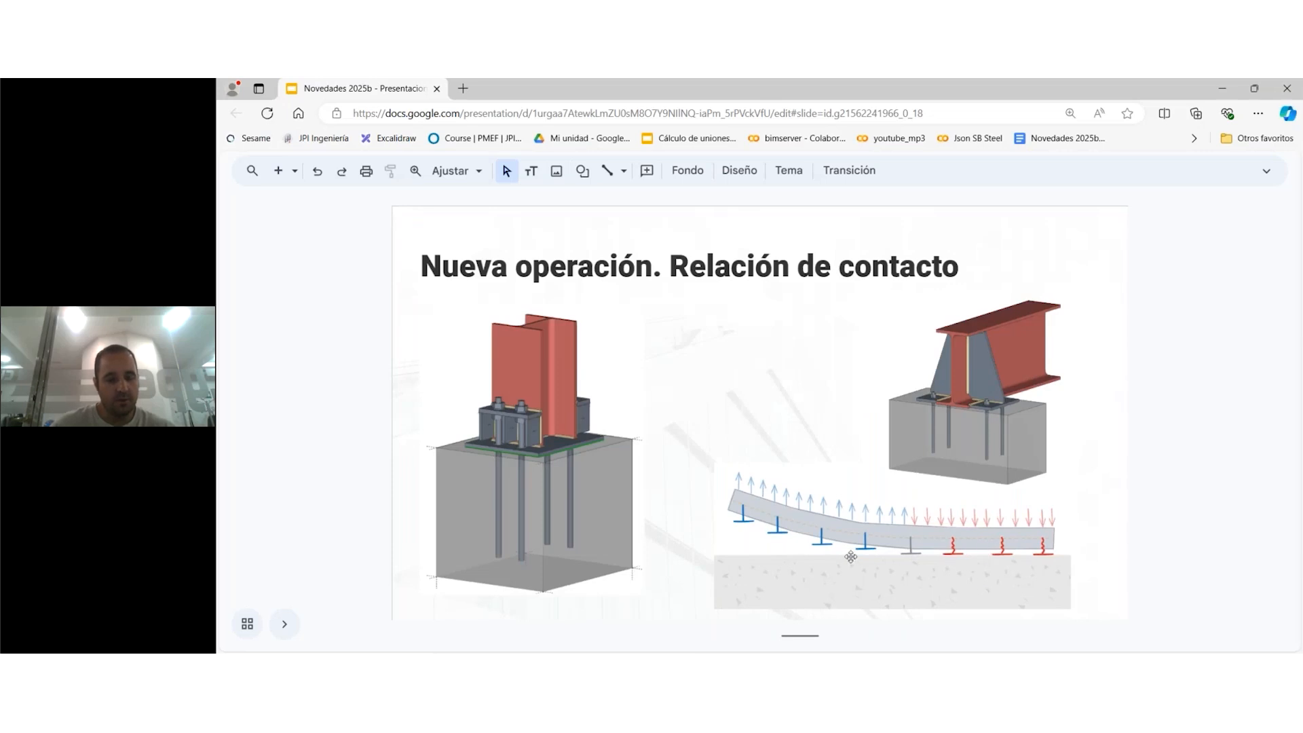
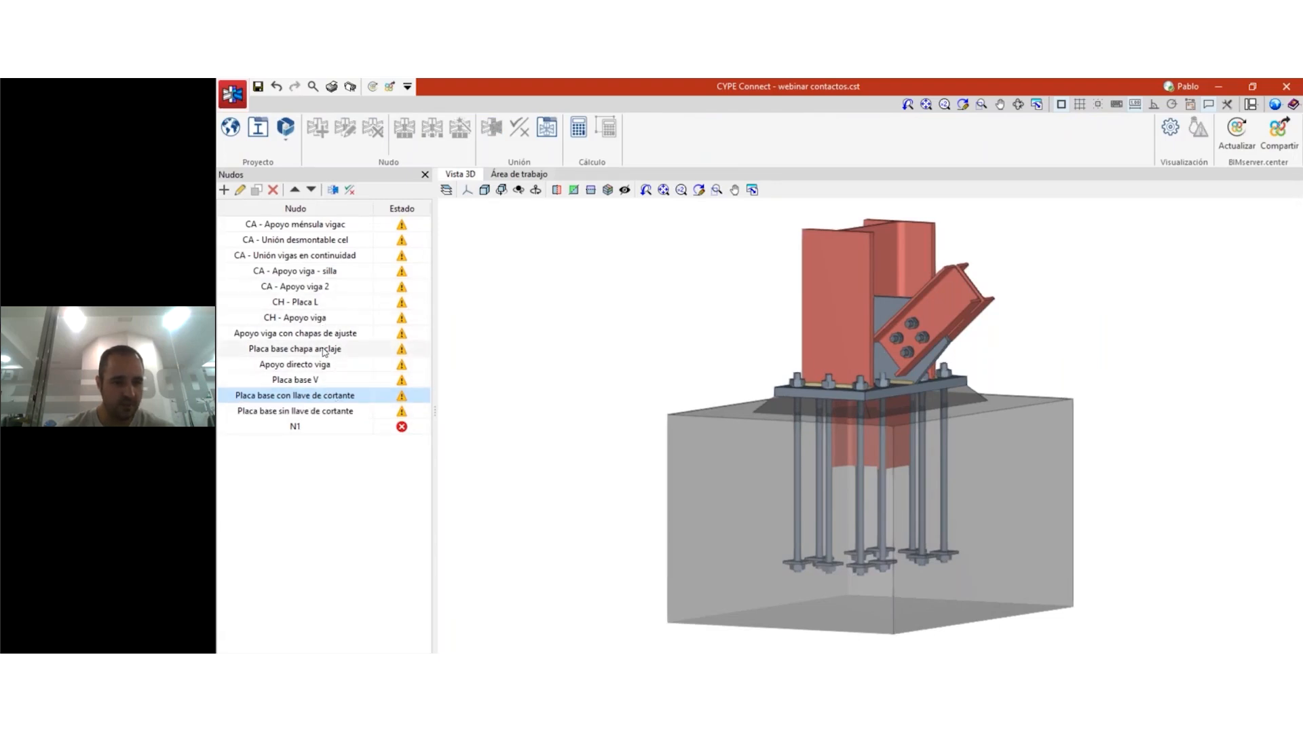
- Browse the neighbouring support nodes, select "Apoyo directo viga" and examine how its beam rests on the concrete block from several sides
{"action": "left_click", "coordinate": [329, 333]}
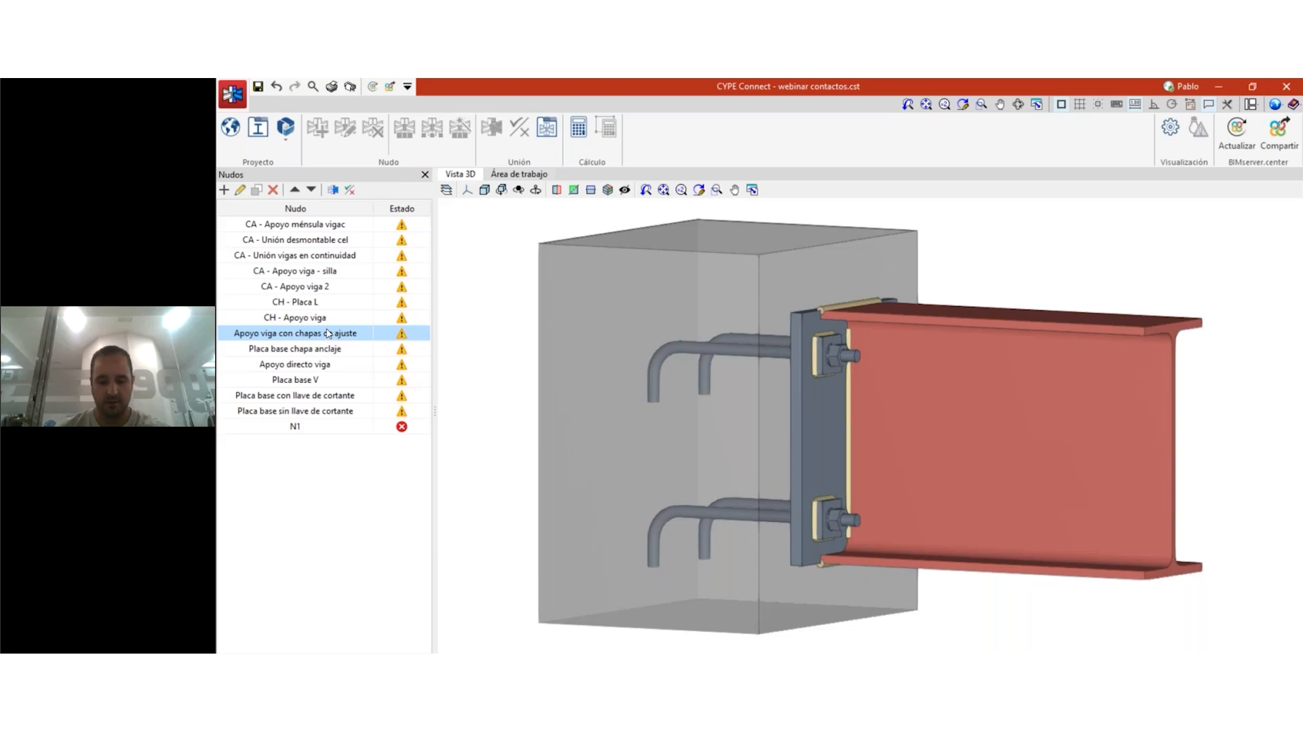
{"action": "key", "text": "Up"}
{"action": "key", "text": "Up"}
{"action": "key", "text": "Down"}
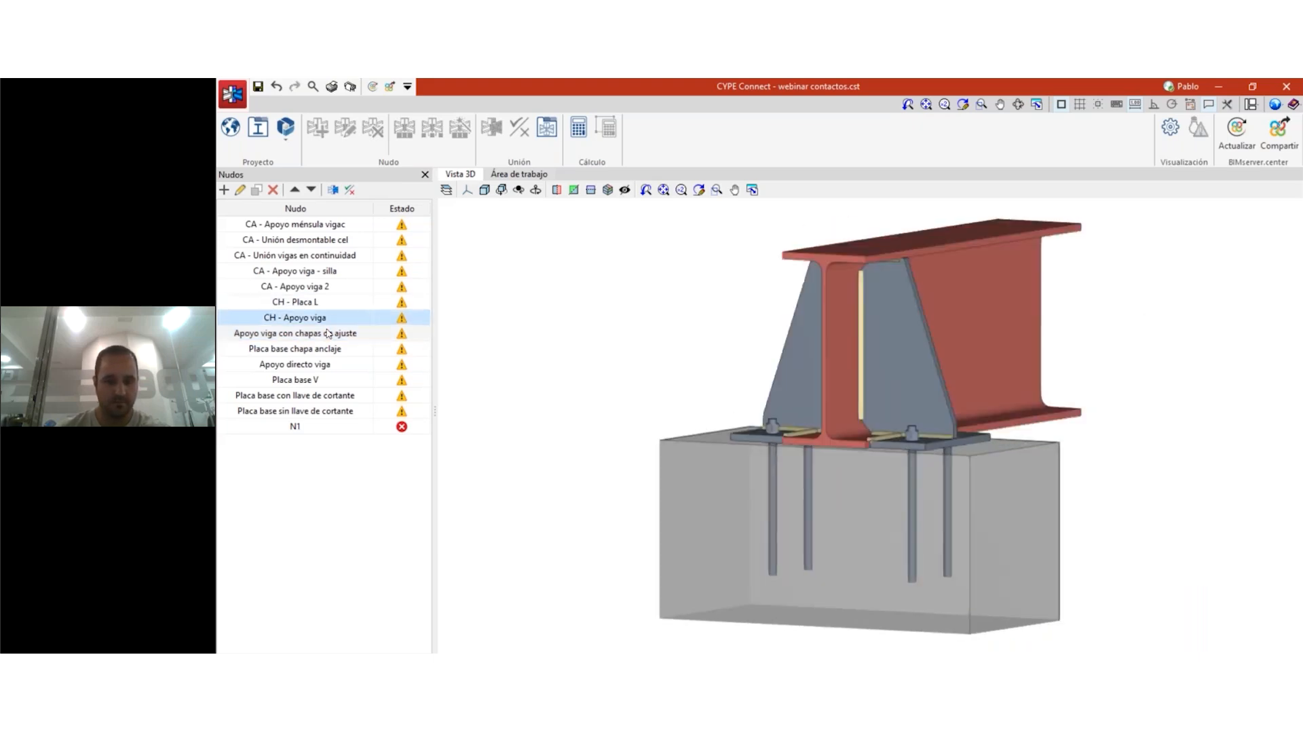
{"action": "key", "text": "Down"}
{"action": "key", "text": "Down"}
{"action": "key", "text": "Down"}
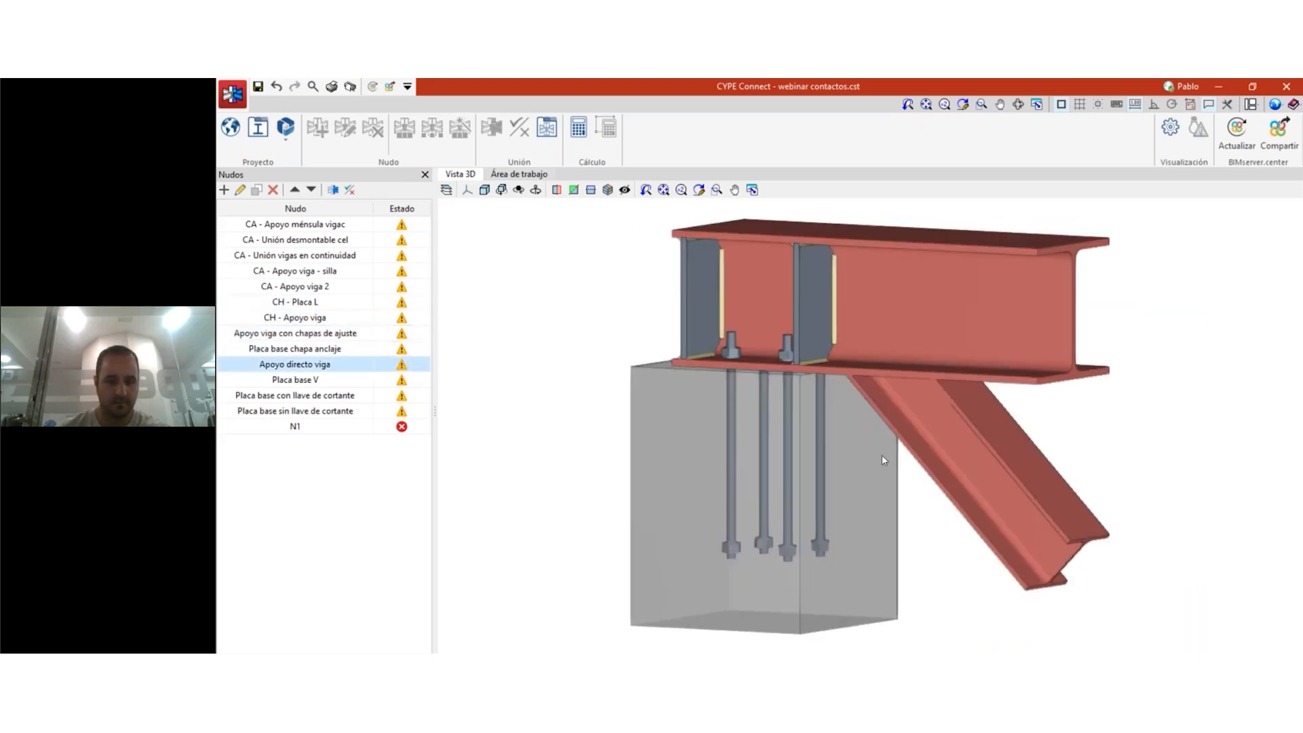
{"action": "middle_click_drag", "start_coordinate": [962, 504], "coordinate": [1035, 468]}
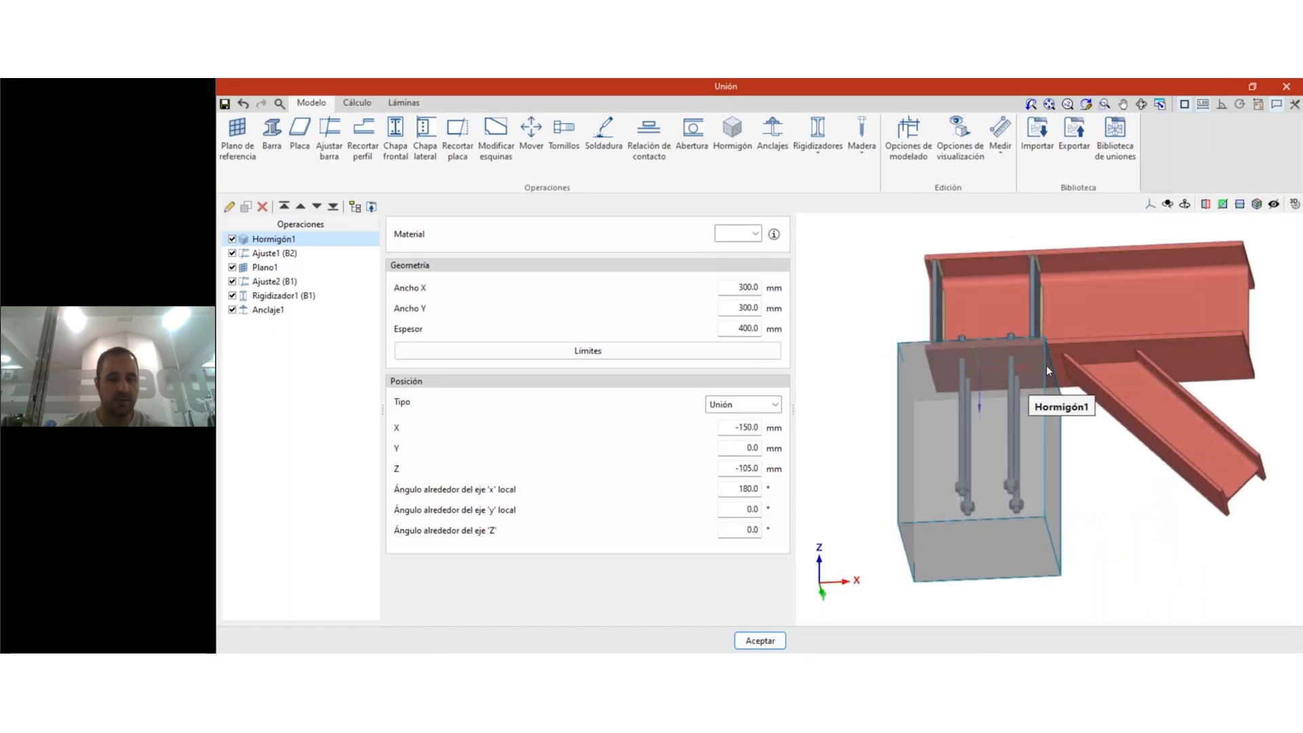
{"action": "mouse_move", "coordinate": [1111, 432]}
{"action": "middle_mouse_down", "text": "shift"}
{"action": "mouse_move", "coordinate": [1123, 468]}
{"action": "mouse_move", "coordinate": [1090, 506]}
{"action": "middle_mouse_up", "text": "shift"}
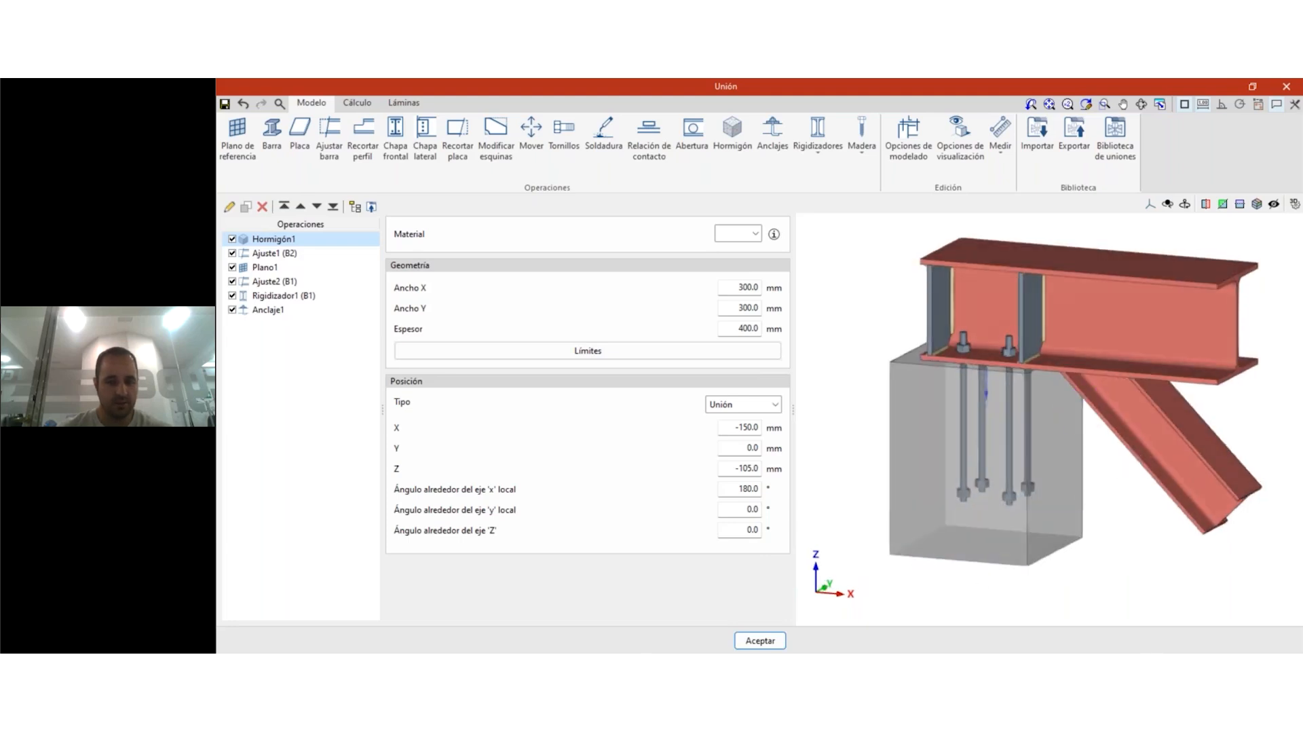
- Switch to the Google Slides presentation and enlarge the slide "Selección del tipo de barra en anclajes preinstalados"
{"action": "mouse_move", "coordinate": [777, 653]}
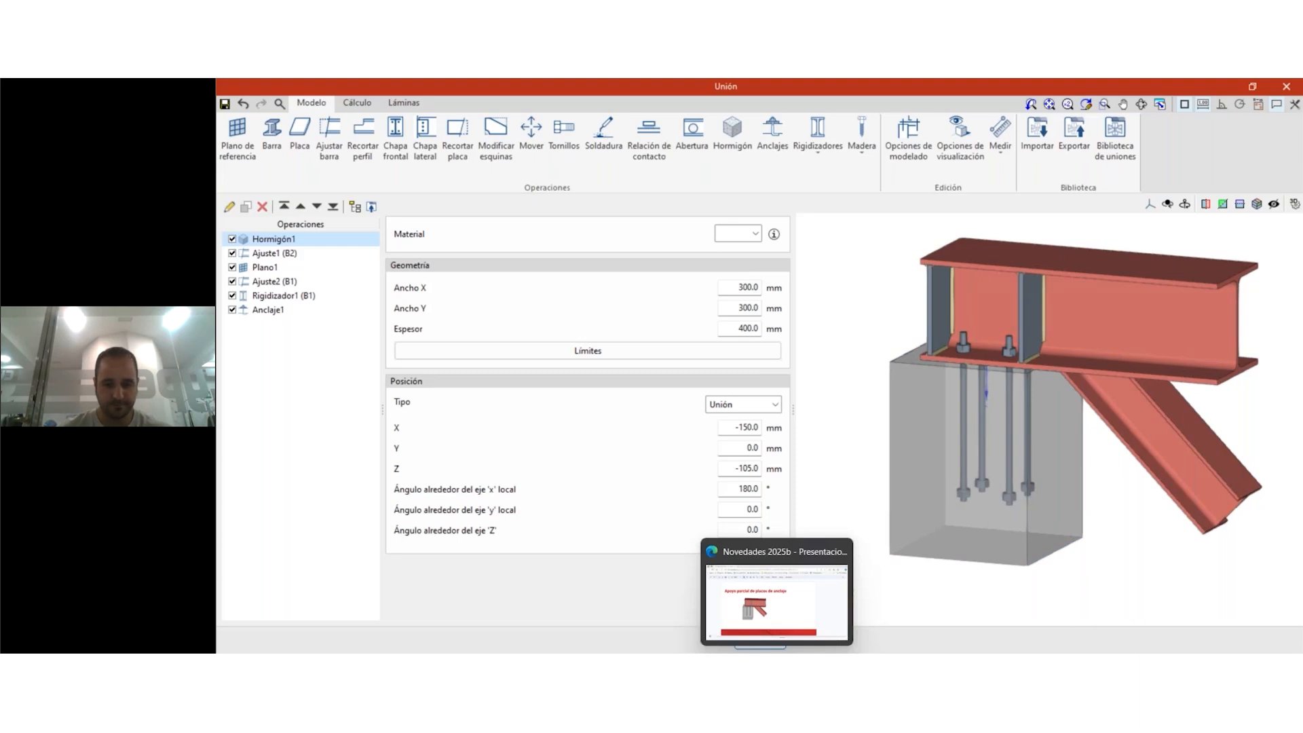
{"action": "left_click", "coordinate": [777, 604]}
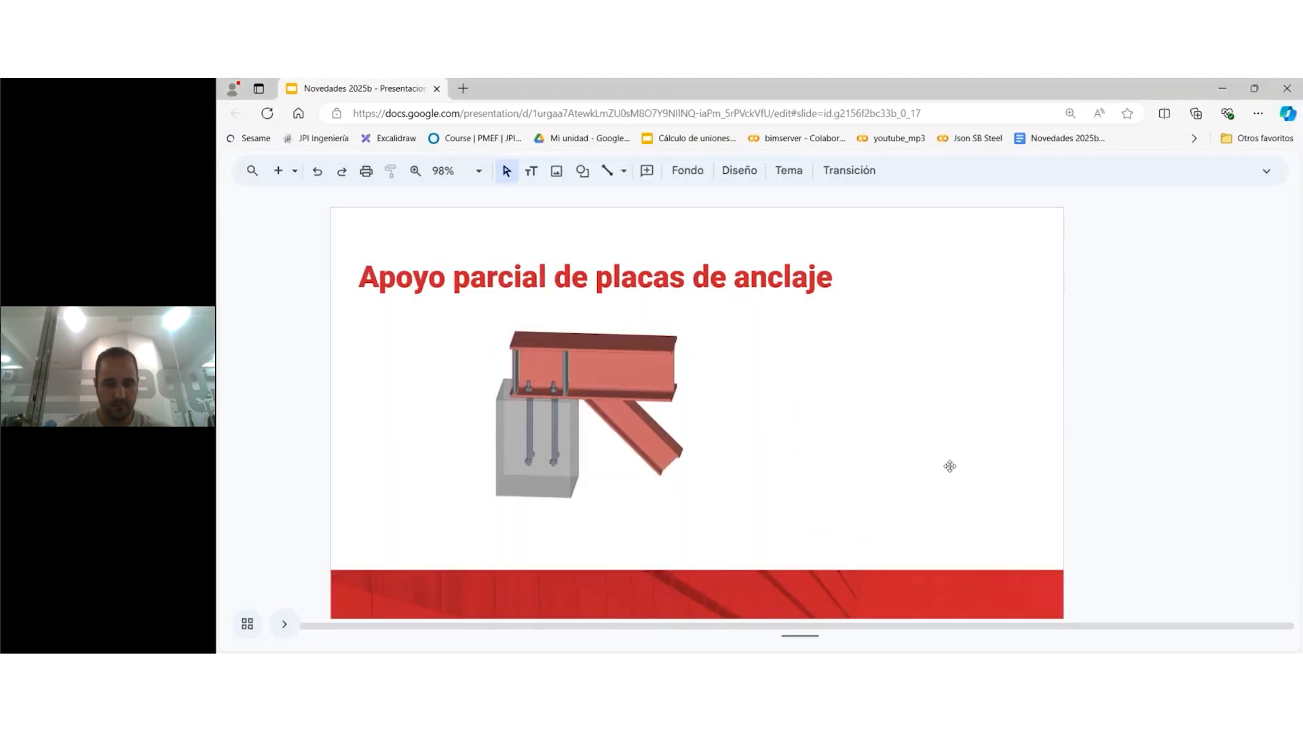
{"action": "key", "text": "Down"}
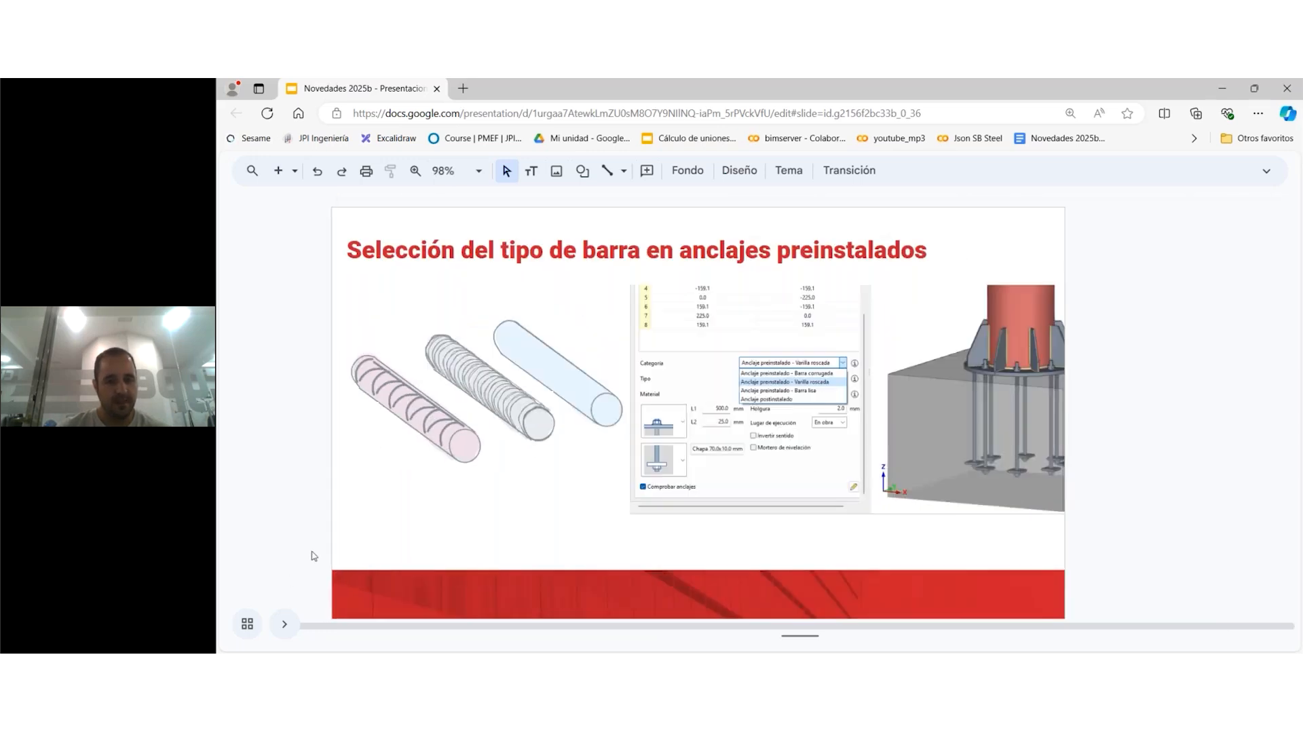
{"action": "scroll", "coordinate": [430, 299], "scroll_direction": "up", "scroll_amount": 3, "text": "ctrl"}
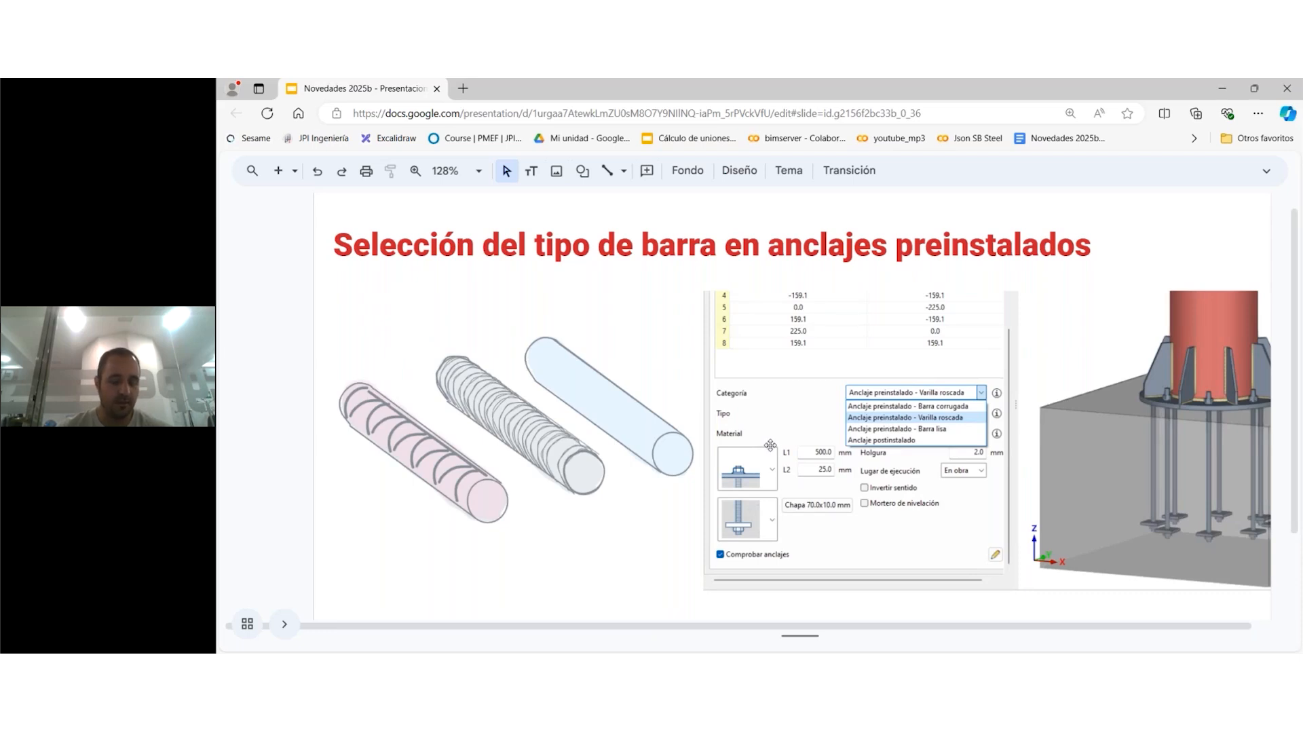
- Switch back to CYPE Connect and accept the joint of the node "Apoyo directo viga"
{"action": "mouse_move", "coordinate": [871, 672]}
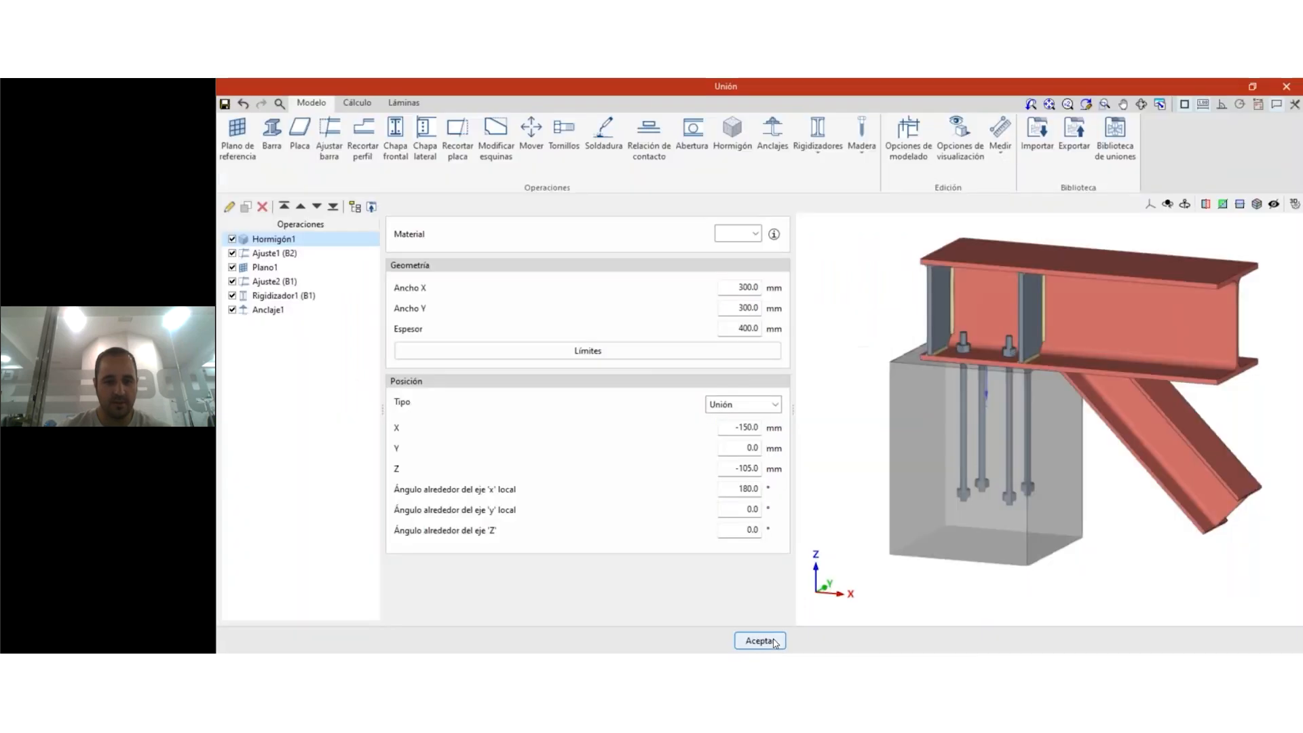
{"action": "left_click", "coordinate": [871, 597]}
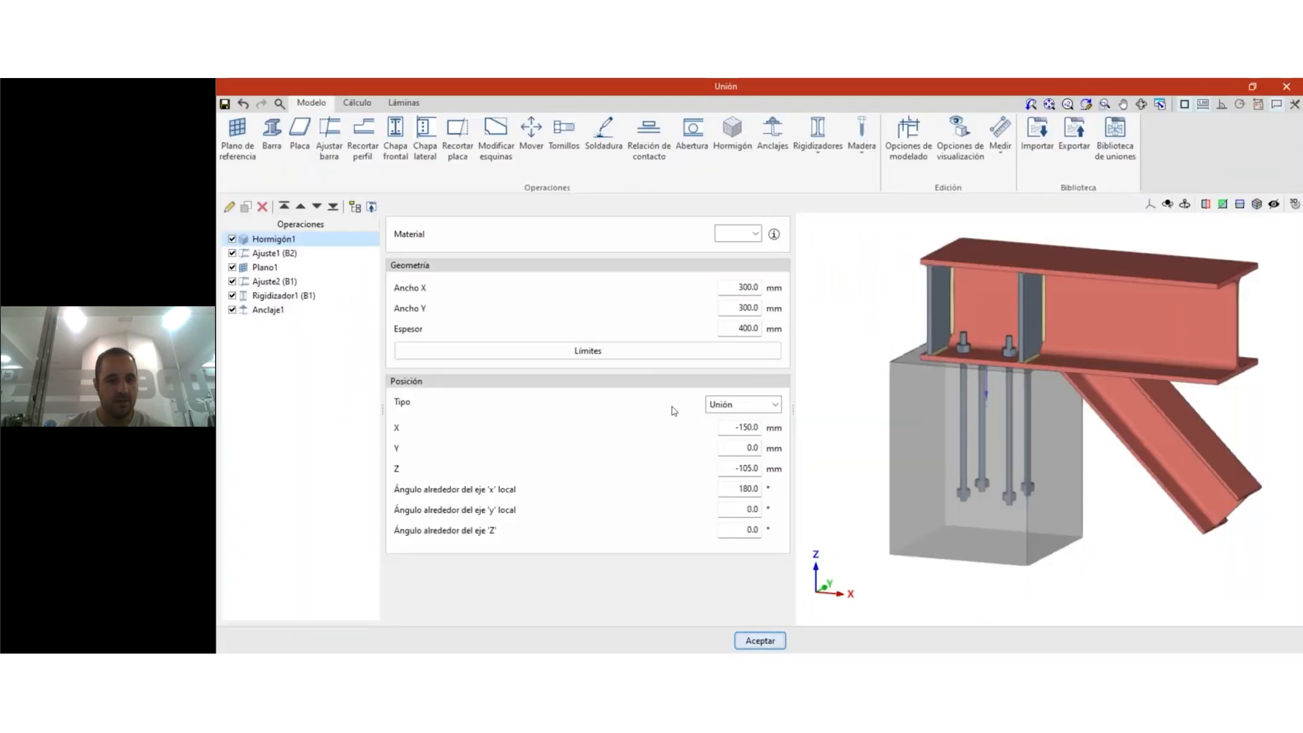
{"action": "left_click", "coordinate": [767, 638]}
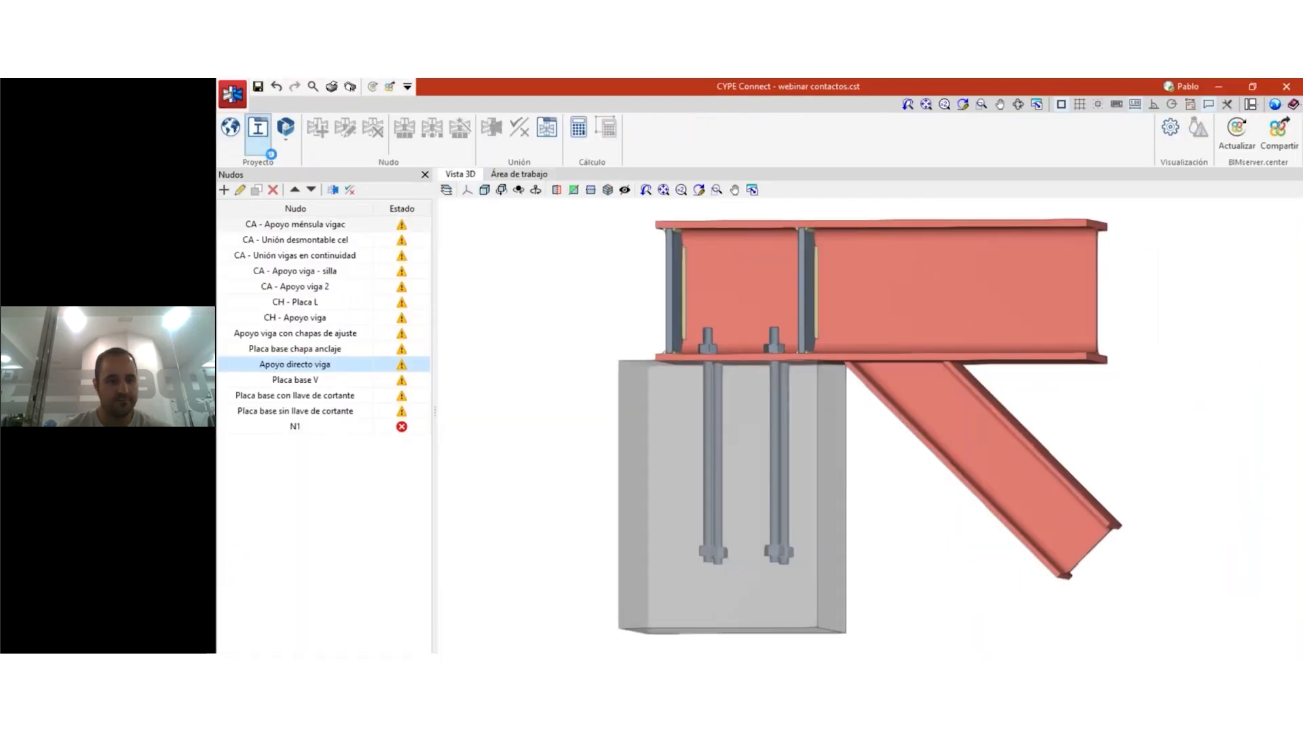
- Review the EN 10080 ribbed bar series and its Ø6 anchor in the library of preinstalled anchors without changing anything
{"action": "left_click", "coordinate": [265, 147]}
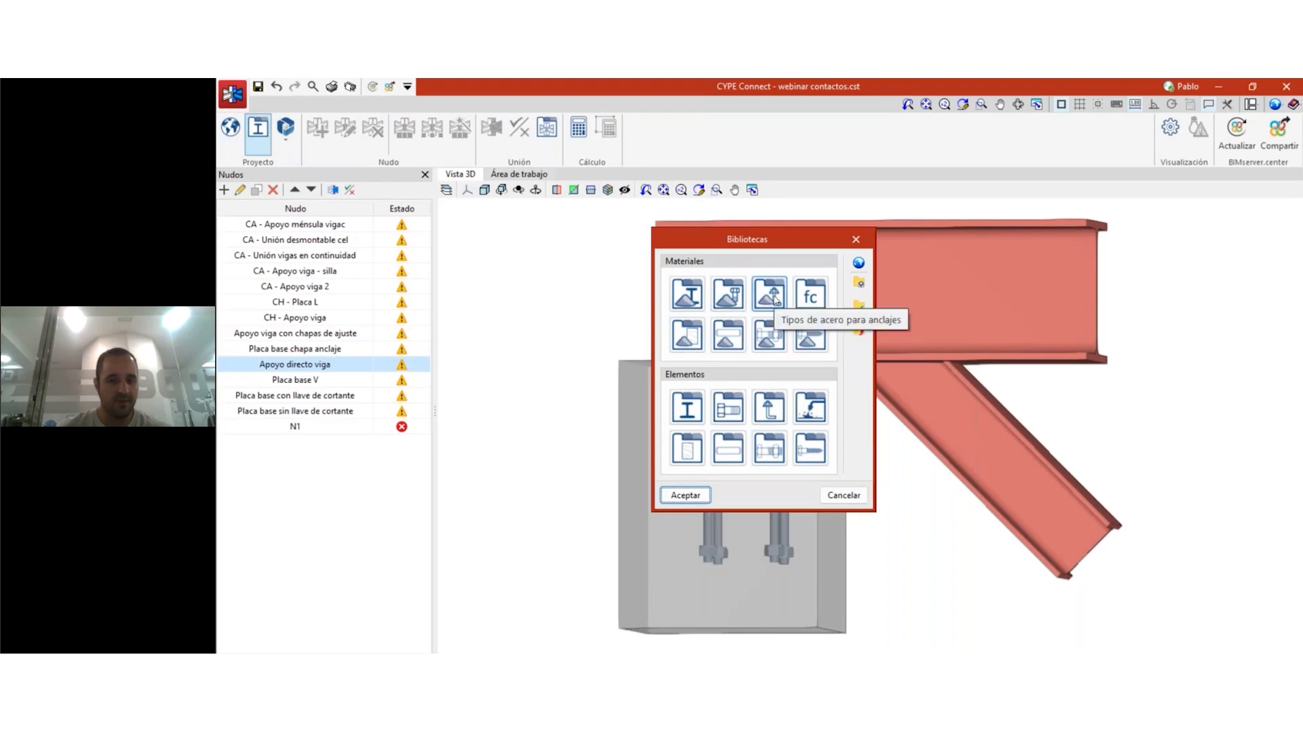
{"action": "left_click", "coordinate": [772, 415]}
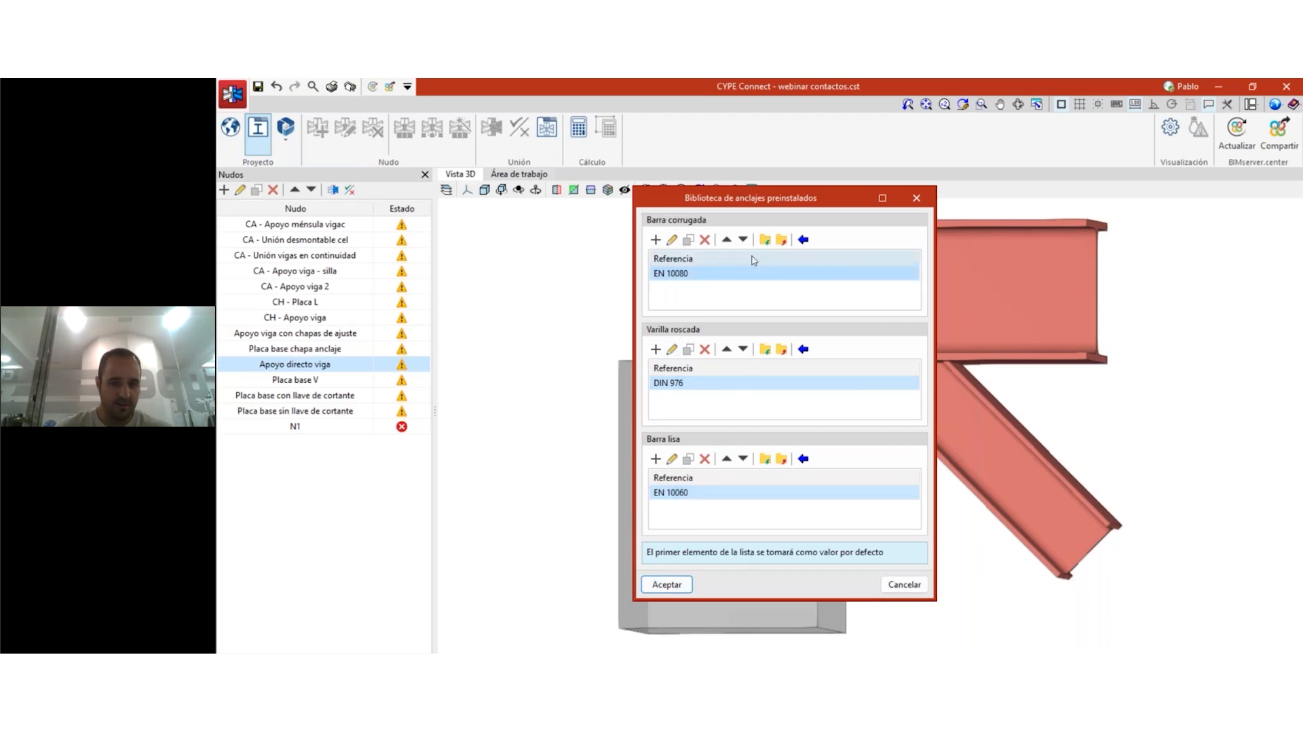
{"action": "left_click", "coordinate": [672, 239]}
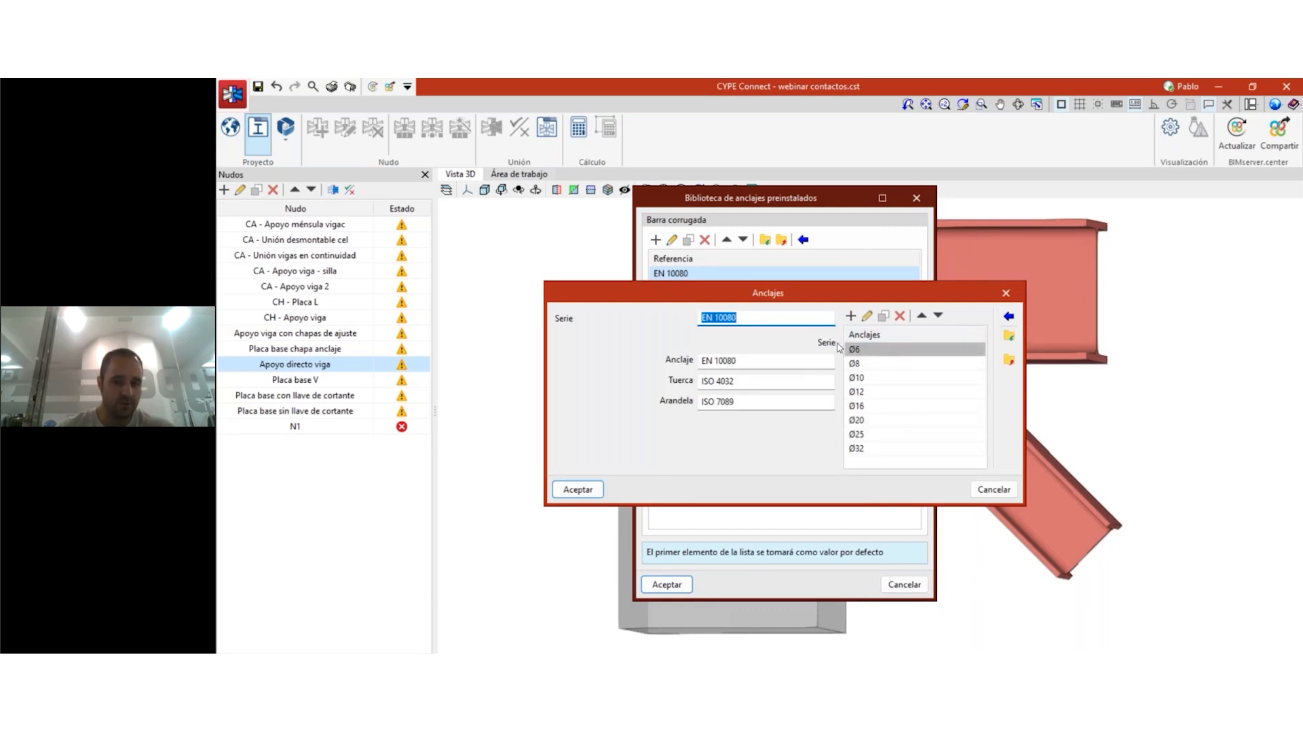
{"action": "left_click", "coordinate": [867, 317]}
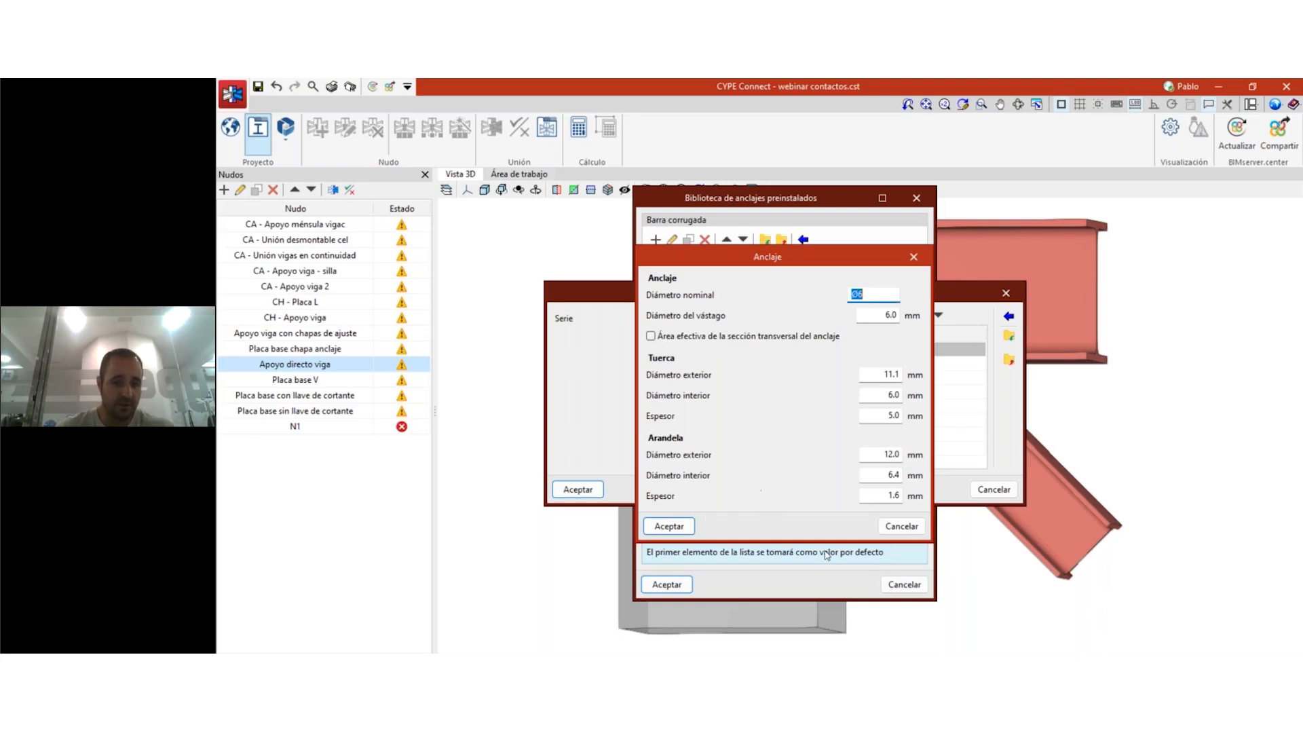
{"action": "left_click", "coordinate": [901, 526]}
{"action": "left_click", "coordinate": [995, 490]}
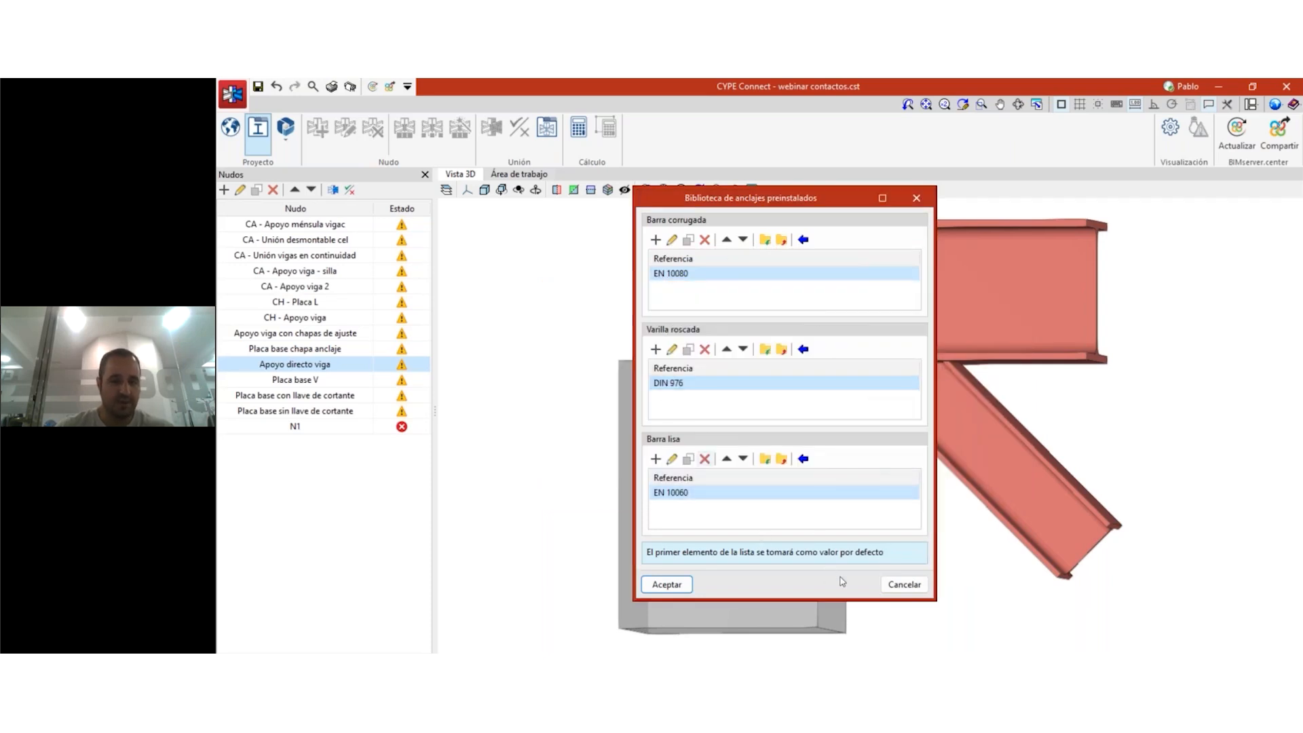
{"action": "left_click", "coordinate": [905, 584]}
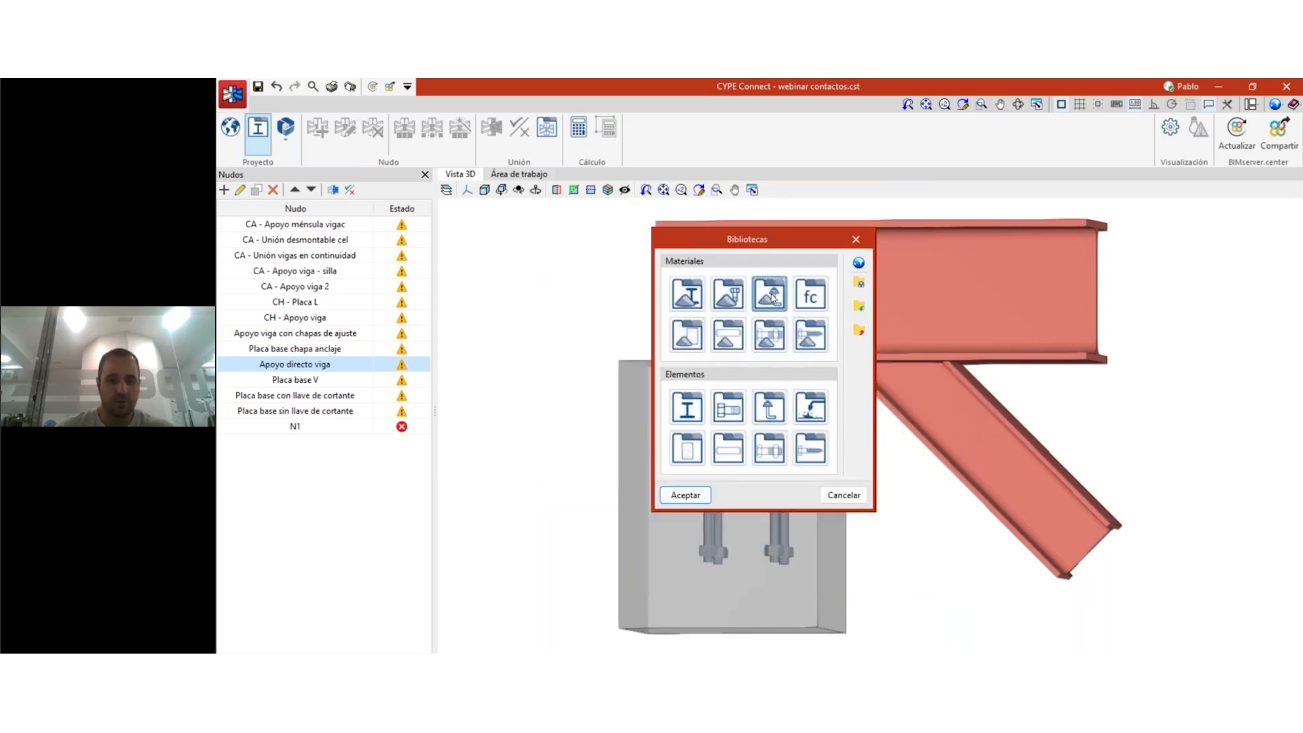
- Review the anchor steel types for ribbed bars, threaded rods and smooth bars, and leave the libraries without changes
{"action": "left_click", "coordinate": [825, 434]}
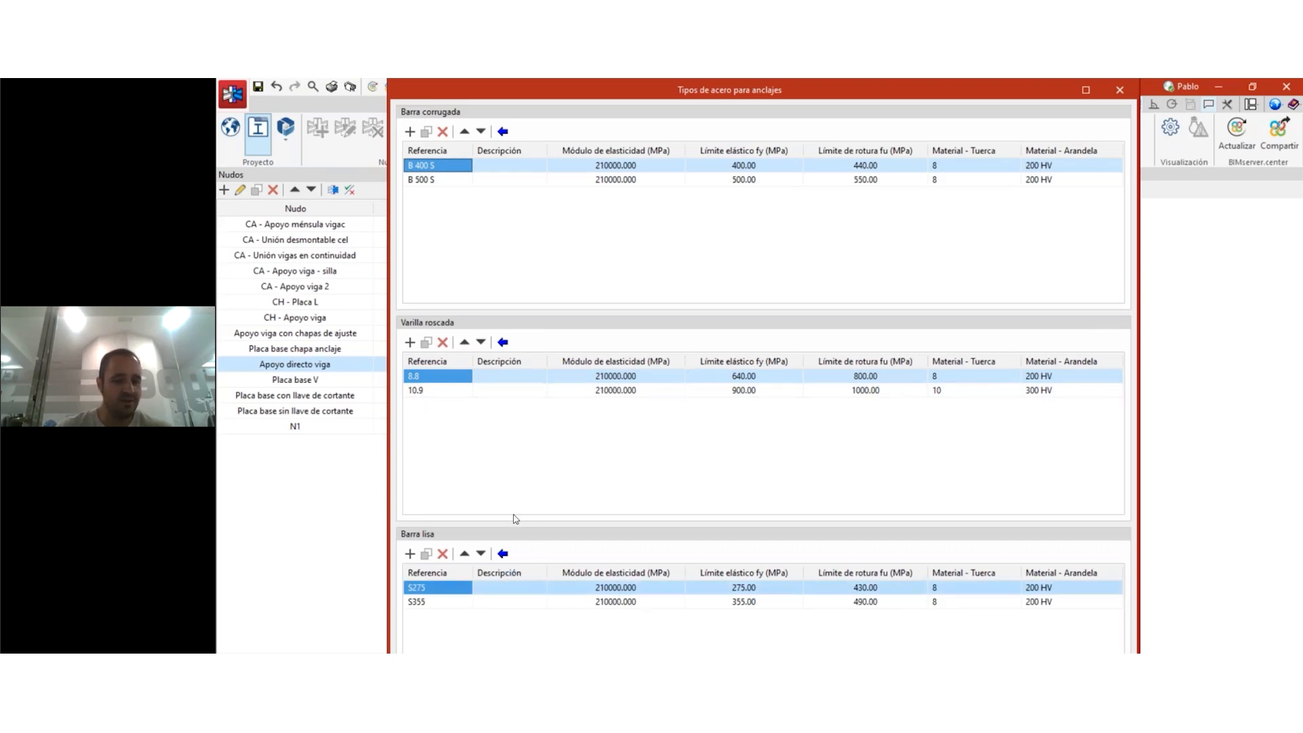
{"action": "left_click", "coordinate": [1121, 90]}
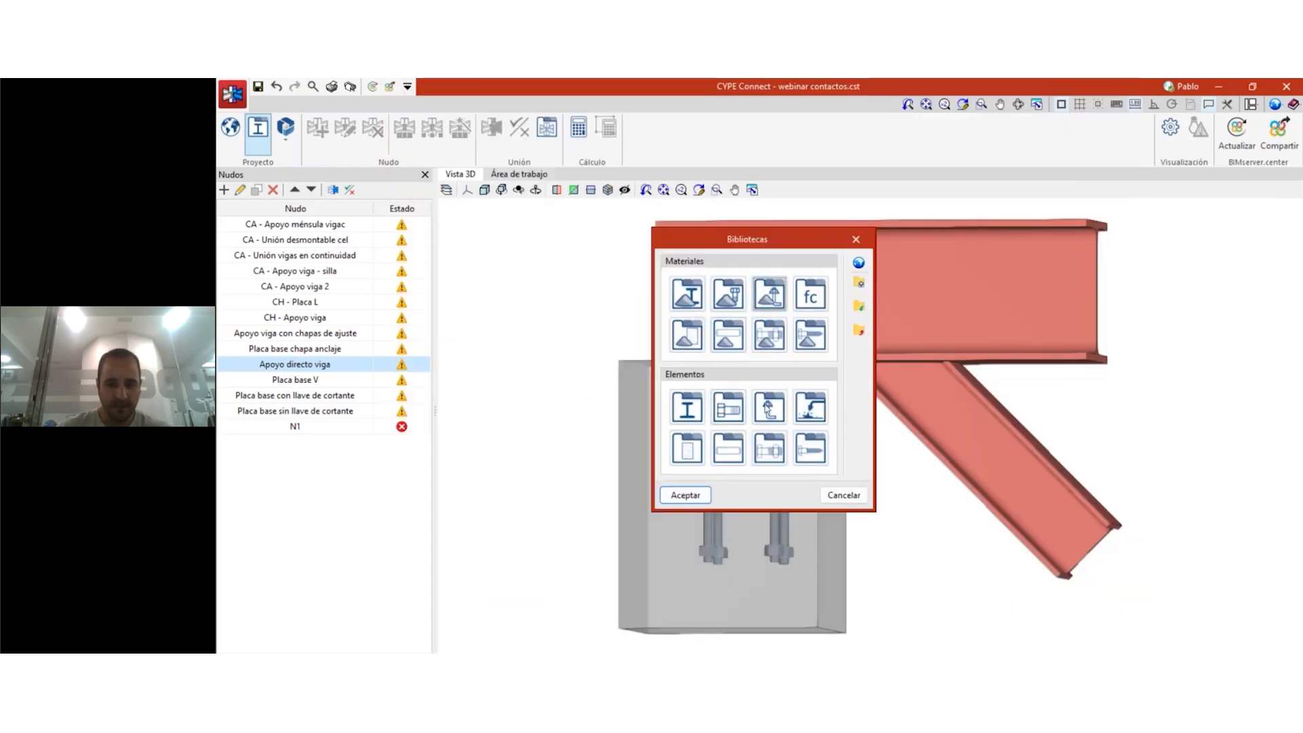
{"action": "left_click", "coordinate": [853, 498]}
- Edit the joint of the node "Apoyo directo viga" and display the category, type and material settings of Anclaje1
{"action": "left_click", "coordinate": [333, 190]}
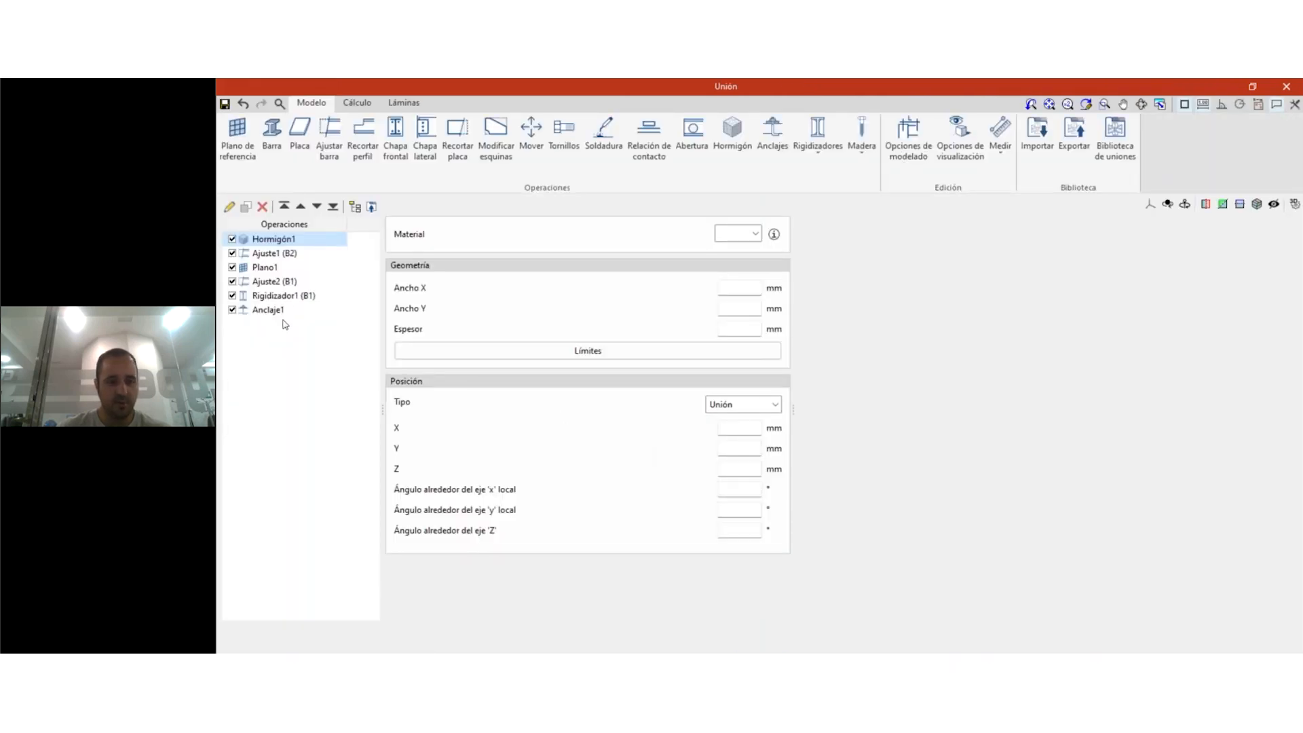
{"action": "left_click", "coordinate": [288, 311]}
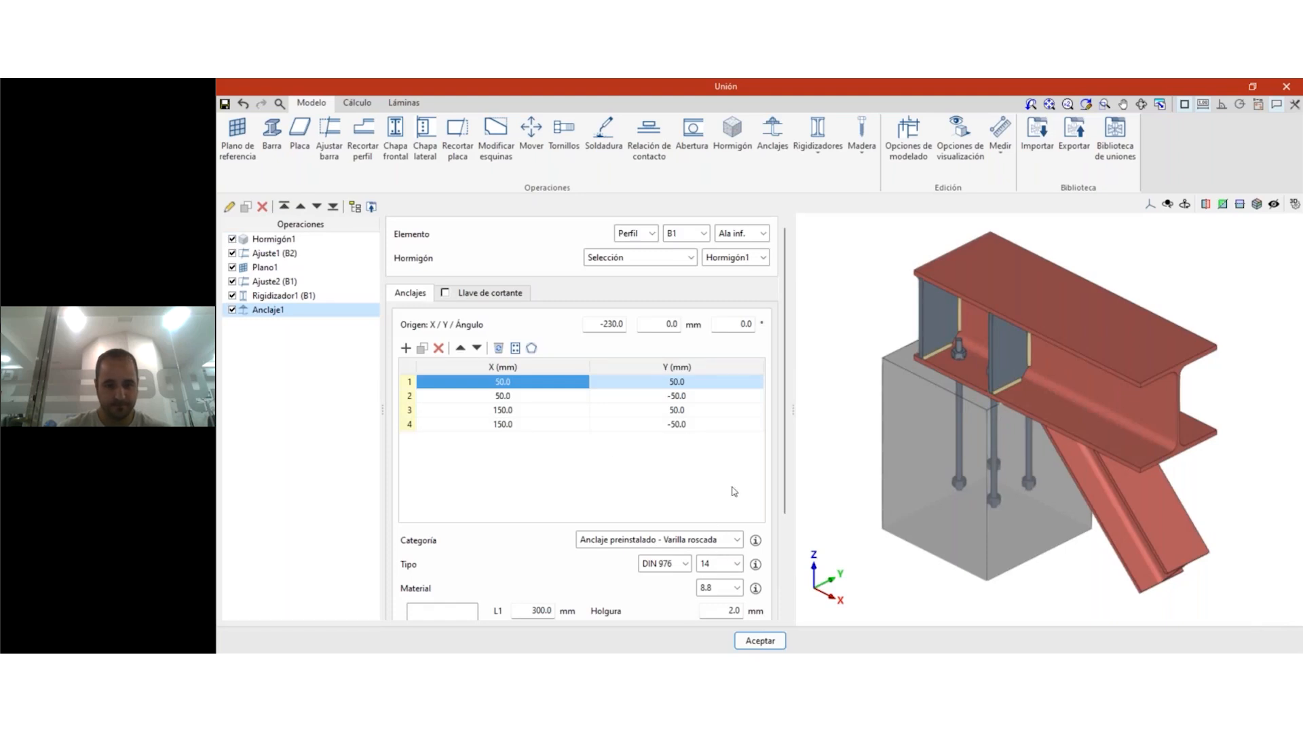
{"action": "left_click_drag", "start_coordinate": [789, 502], "coordinate": [798, 601]}
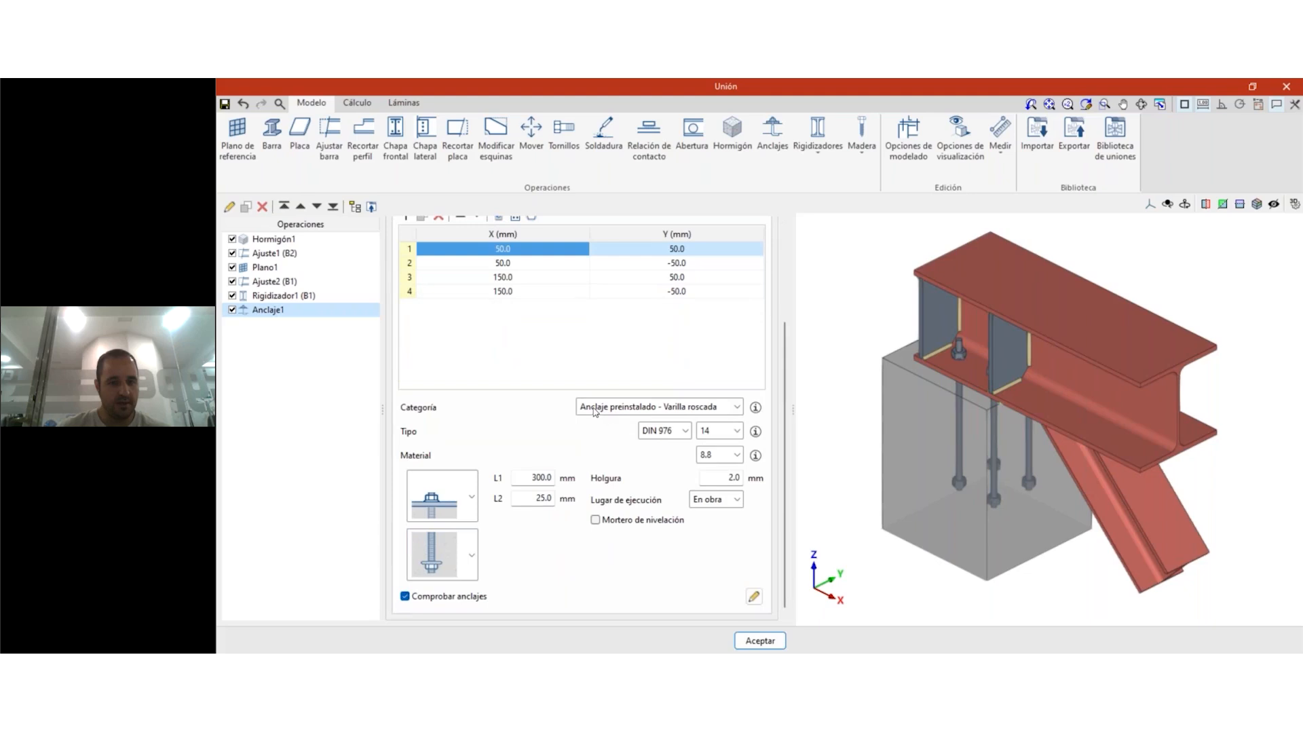
- Try the category "Anclaje preinstalado - Barra corrugada" for Anclaje1 and restore it to "Anclaje preinstalado - Varilla roscada"
{"action": "left_click", "coordinate": [656, 409]}
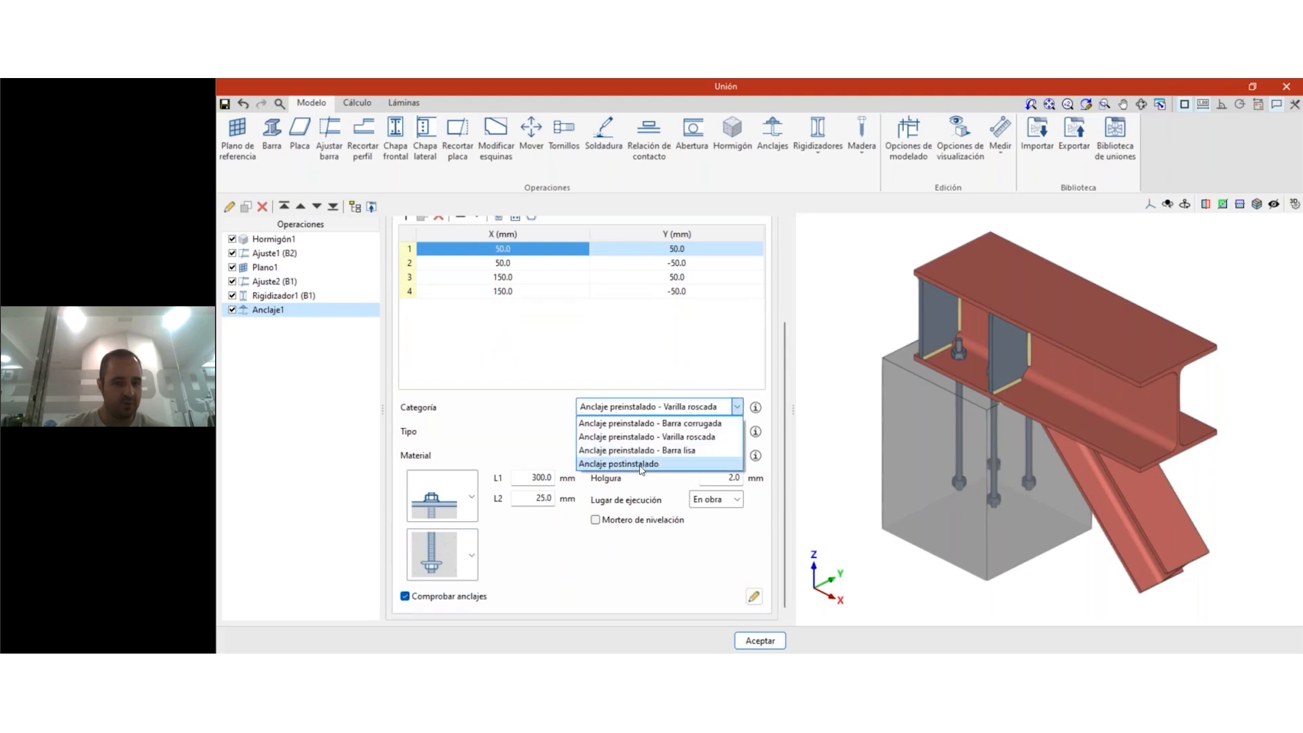
{"action": "left_click", "coordinate": [680, 424]}
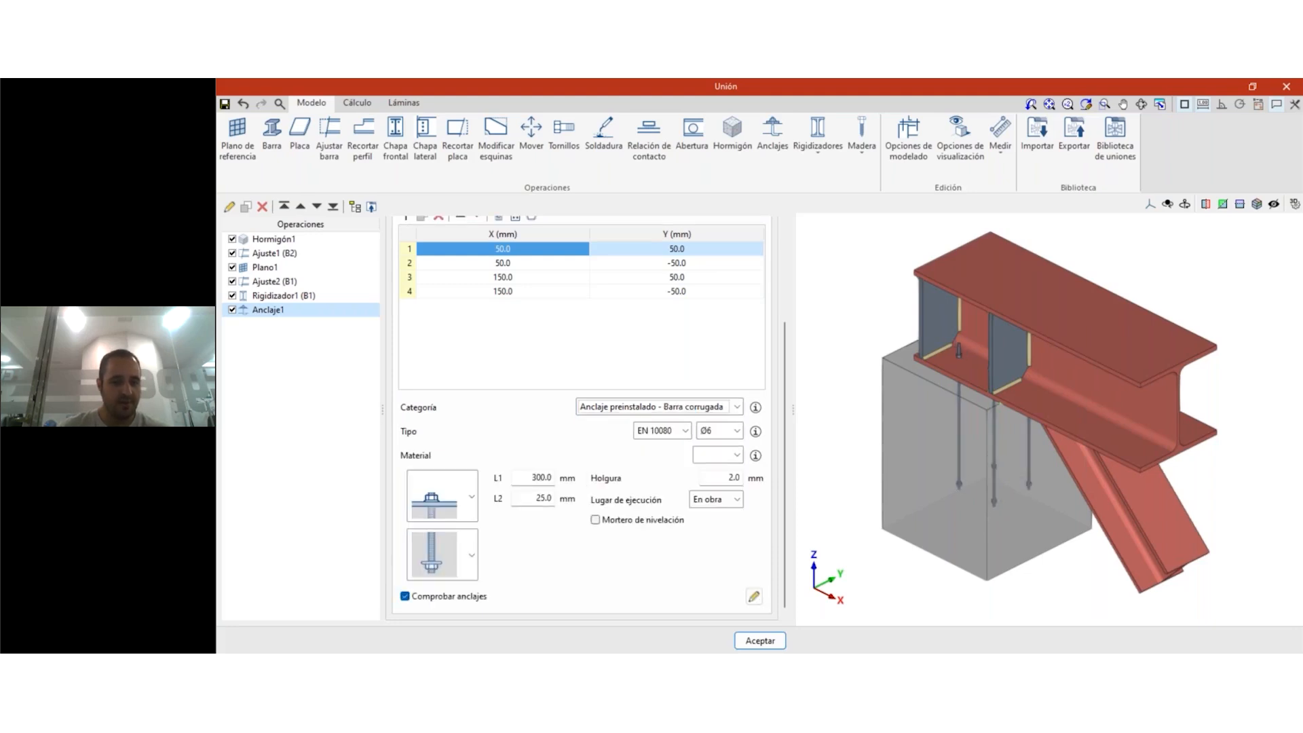
{"action": "left_click", "coordinate": [681, 407]}
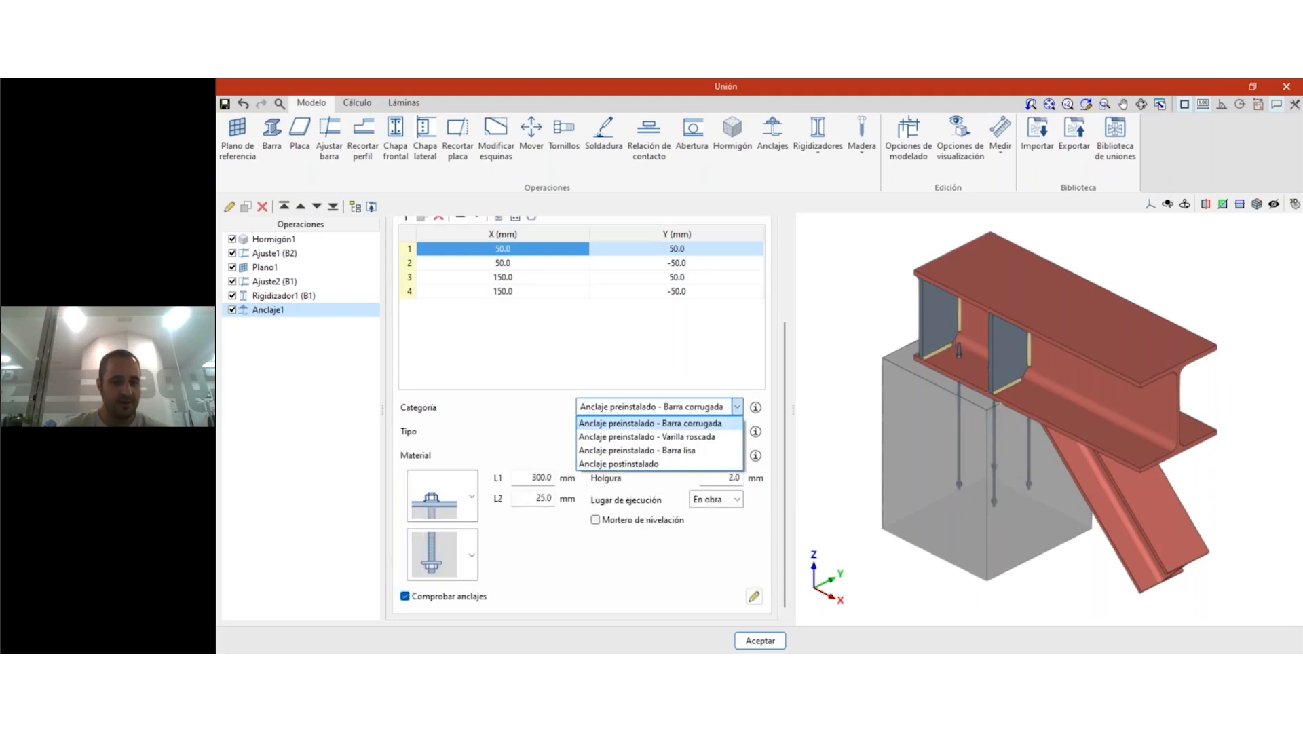
{"action": "left_click", "coordinate": [689, 409]}
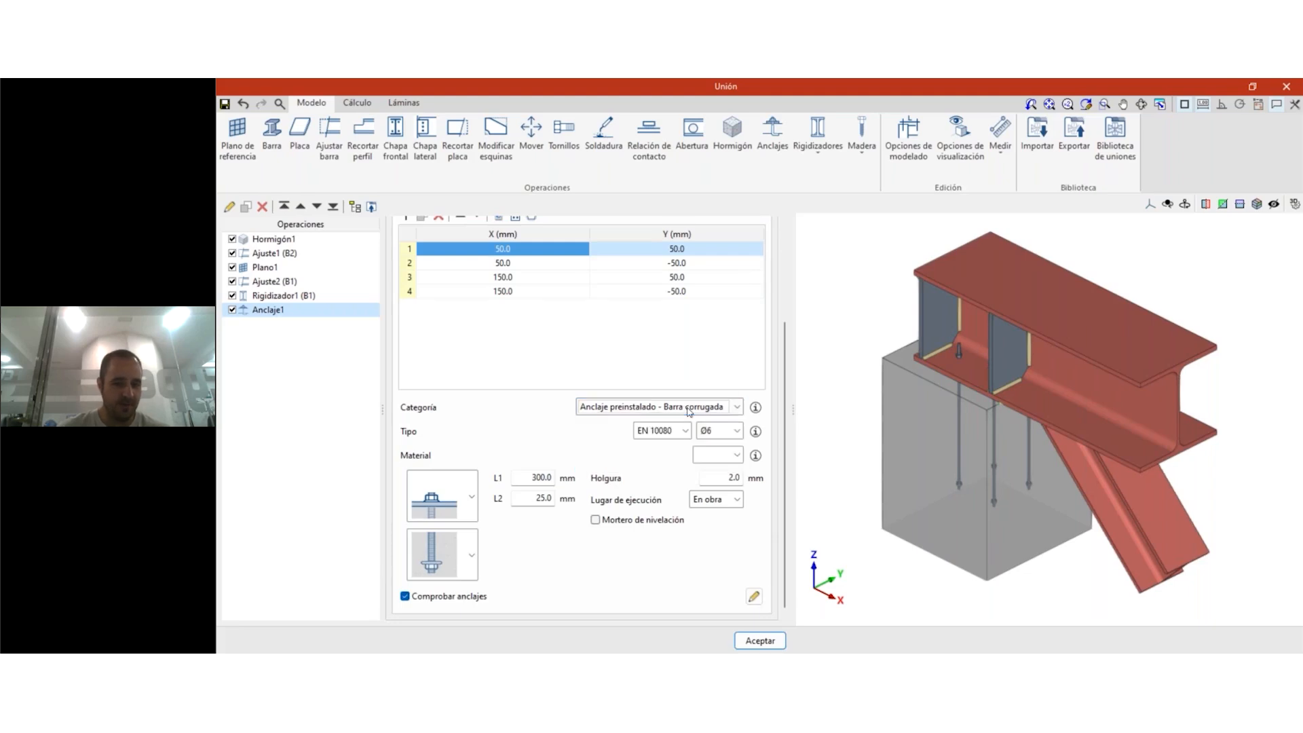
{"action": "left_click", "coordinate": [689, 409]}
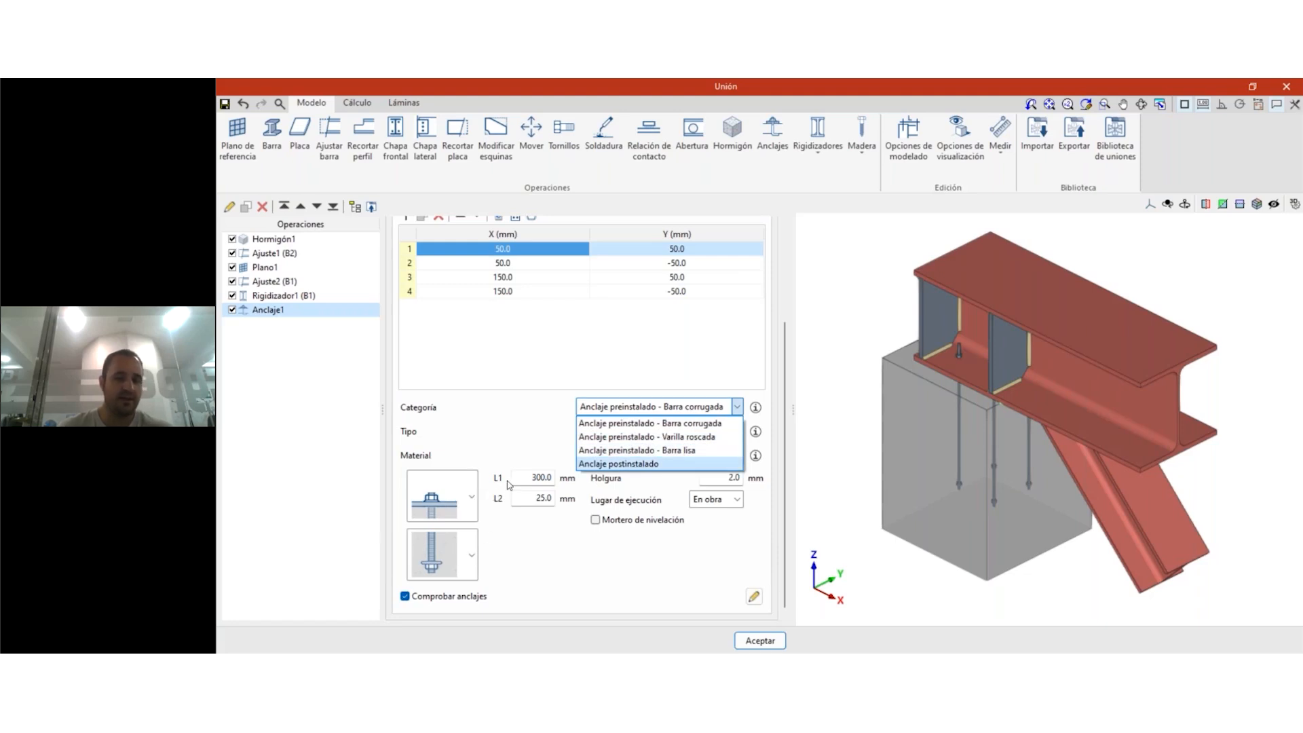
{"action": "left_click", "coordinate": [692, 438]}
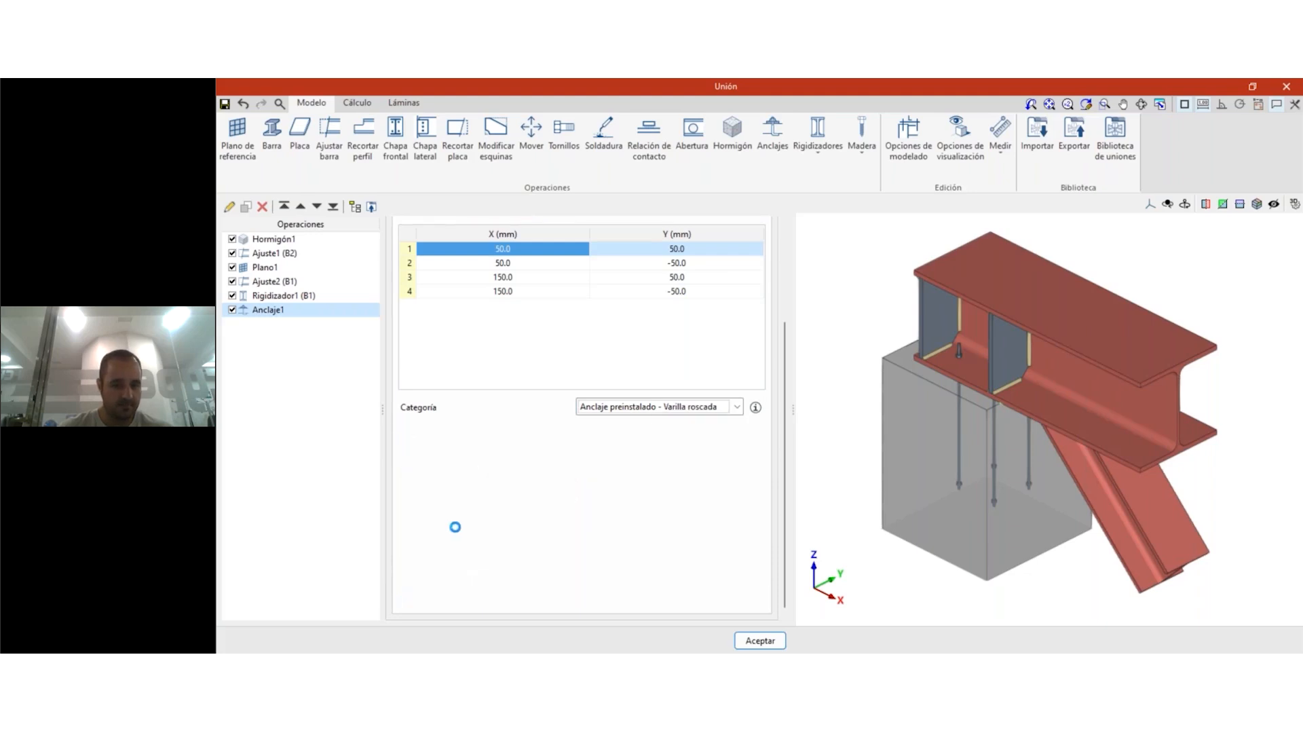
- Review the lower end options of Anclaje1's anchors and set its category to "Anclaje preinstalado - Barra corrugada"
{"action": "left_click", "coordinate": [471, 552]}
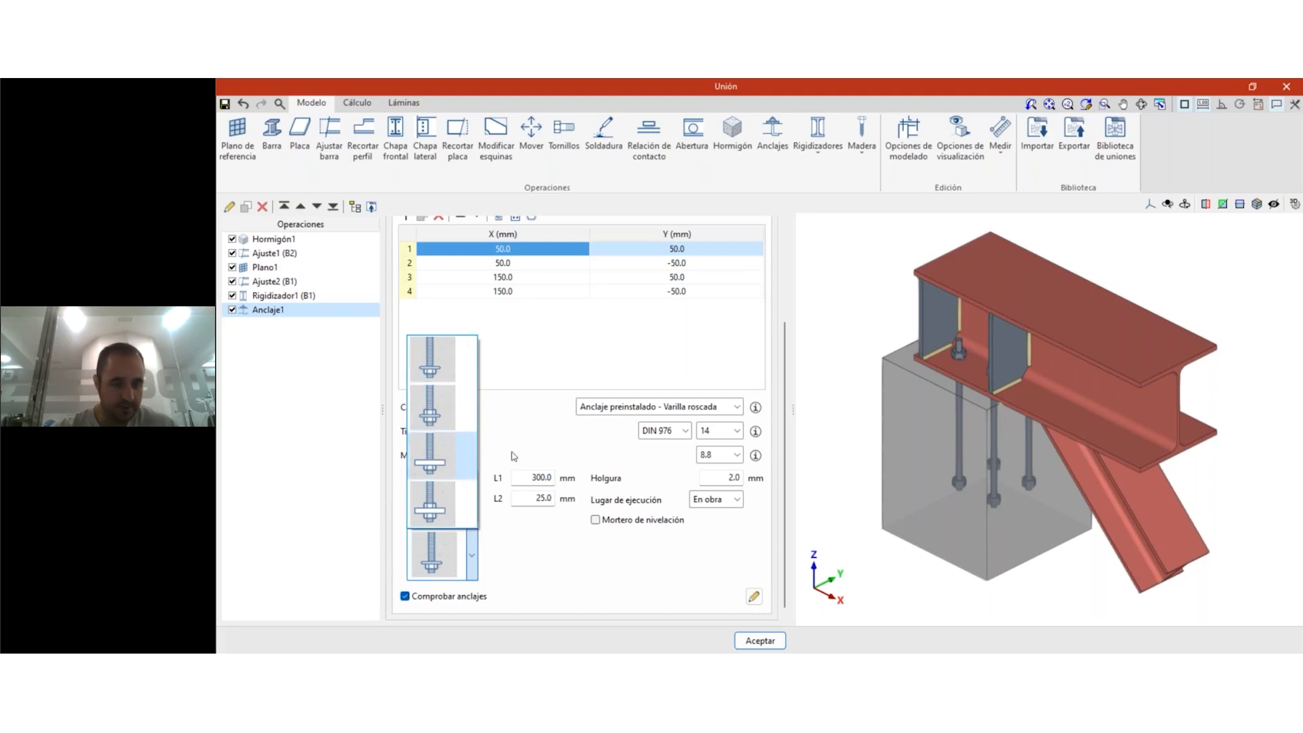
{"action": "left_click", "coordinate": [539, 454]}
{"action": "left_click", "coordinate": [610, 408]}
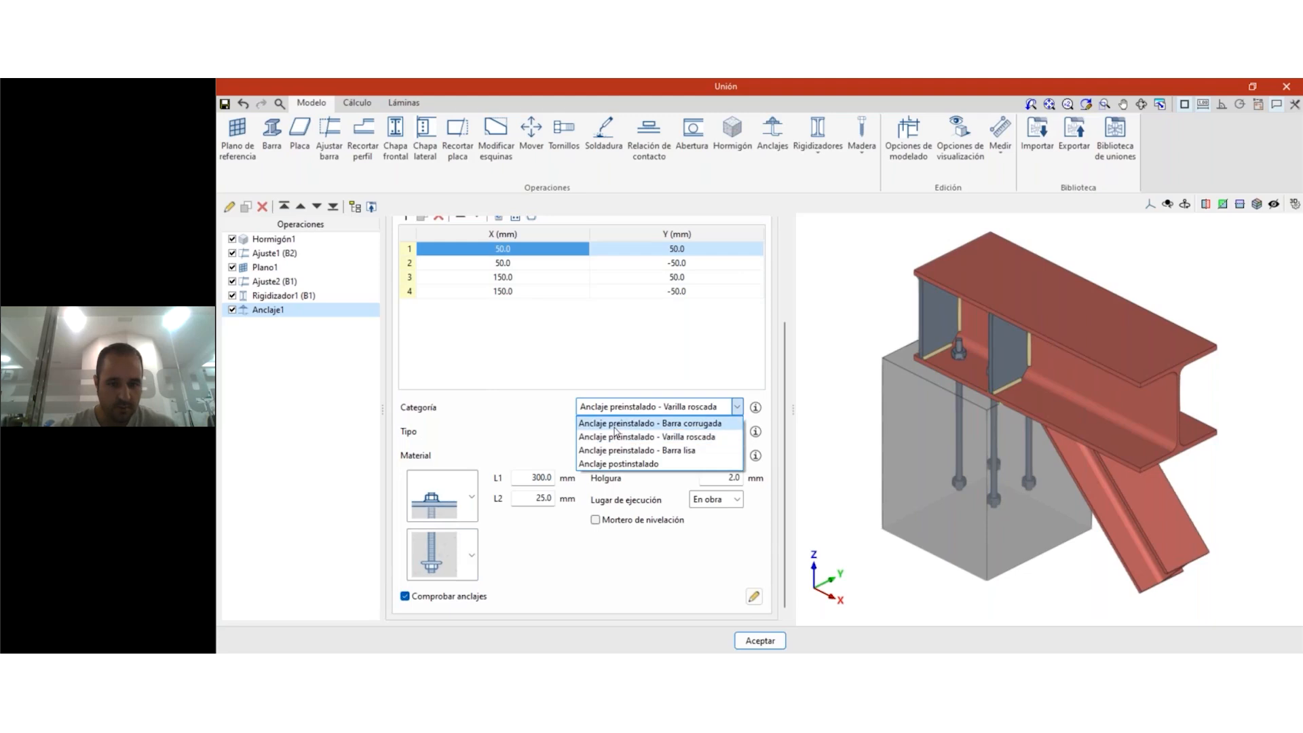
{"action": "left_click", "coordinate": [616, 435]}
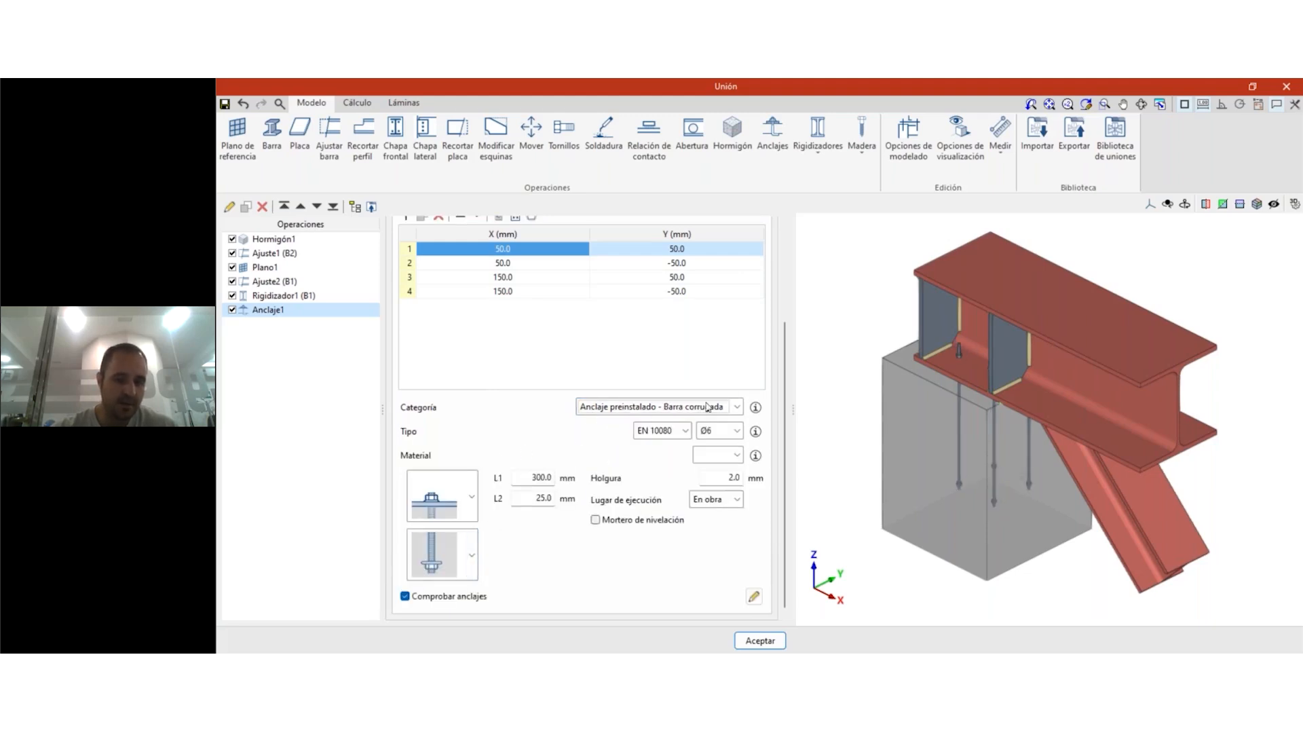
- Give Anclaje1's ribbed bars an L-bent lower end and review the other available end shapes
{"action": "left_click", "coordinate": [471, 555]}
{"action": "left_click", "coordinate": [441, 407]}
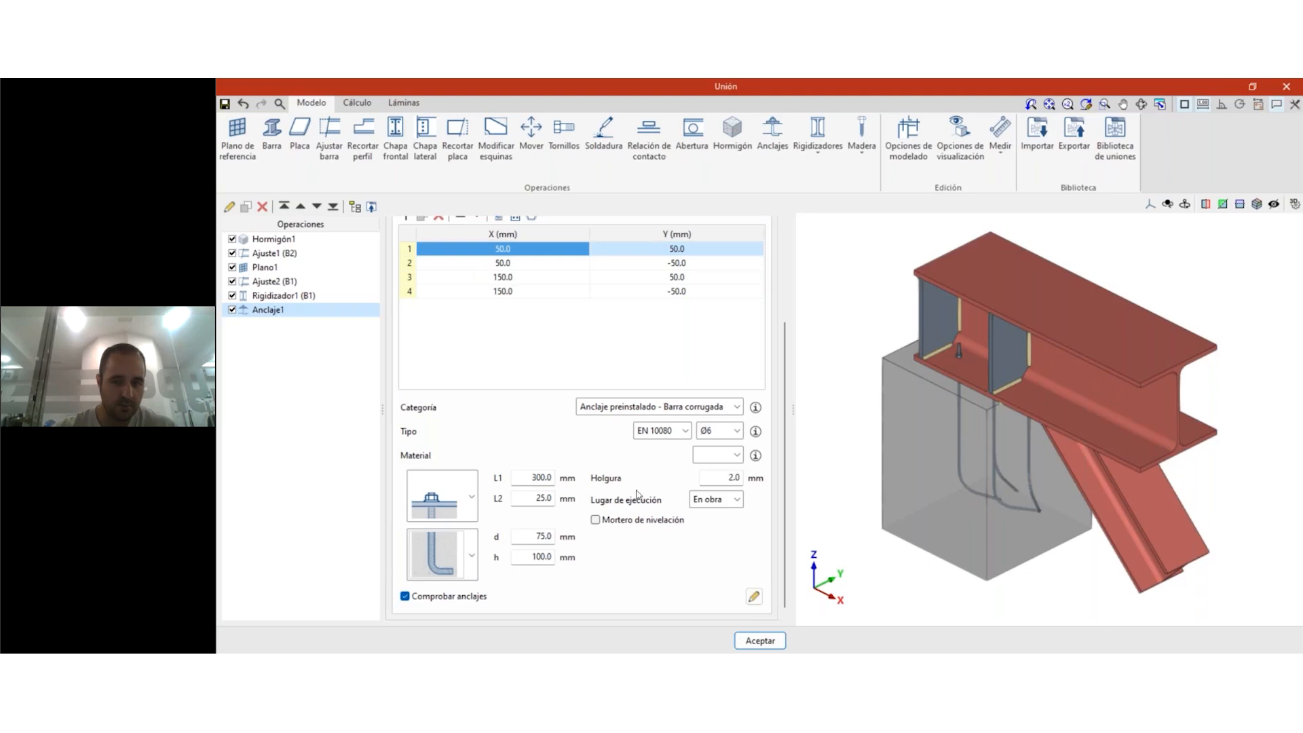
{"action": "left_click", "coordinate": [472, 569]}
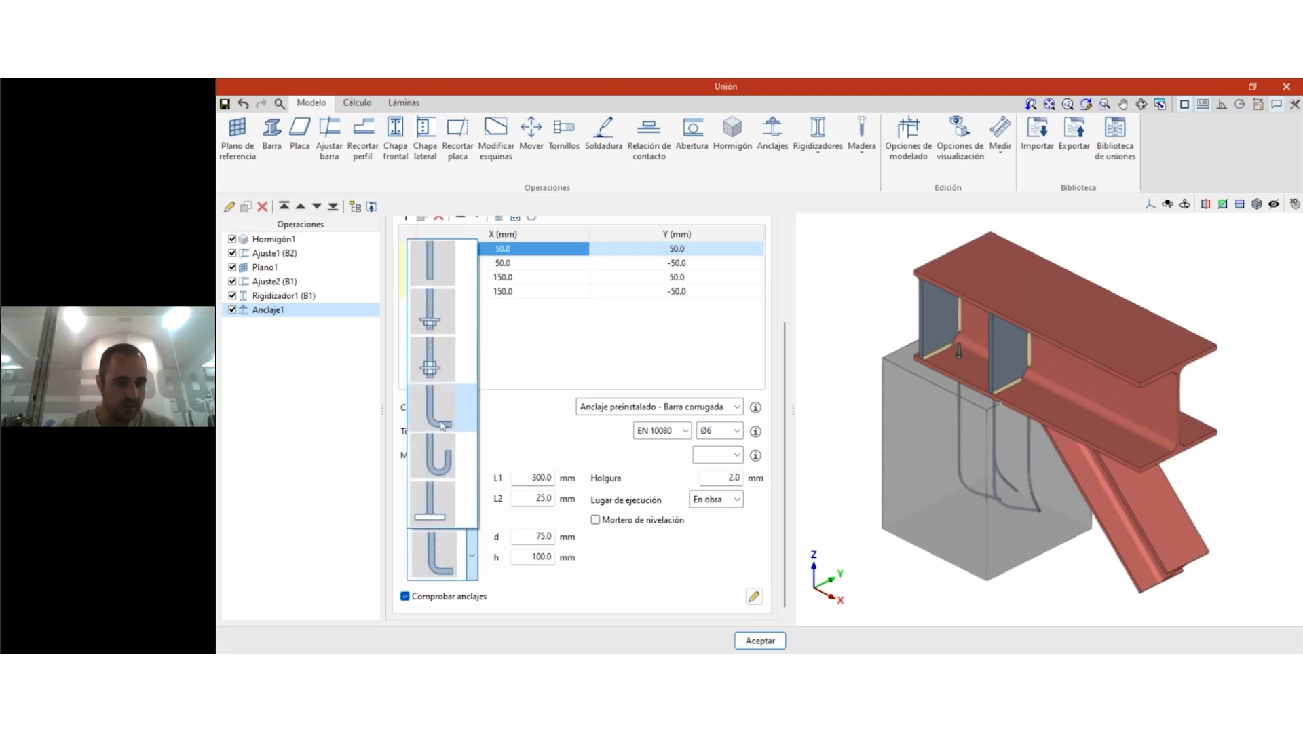
{"action": "left_click", "coordinate": [538, 437]}
- Review the type options for the ribbed bars and set their material to B 500 S
{"action": "left_click", "coordinate": [737, 408]}
{"action": "left_click", "coordinate": [738, 407]}
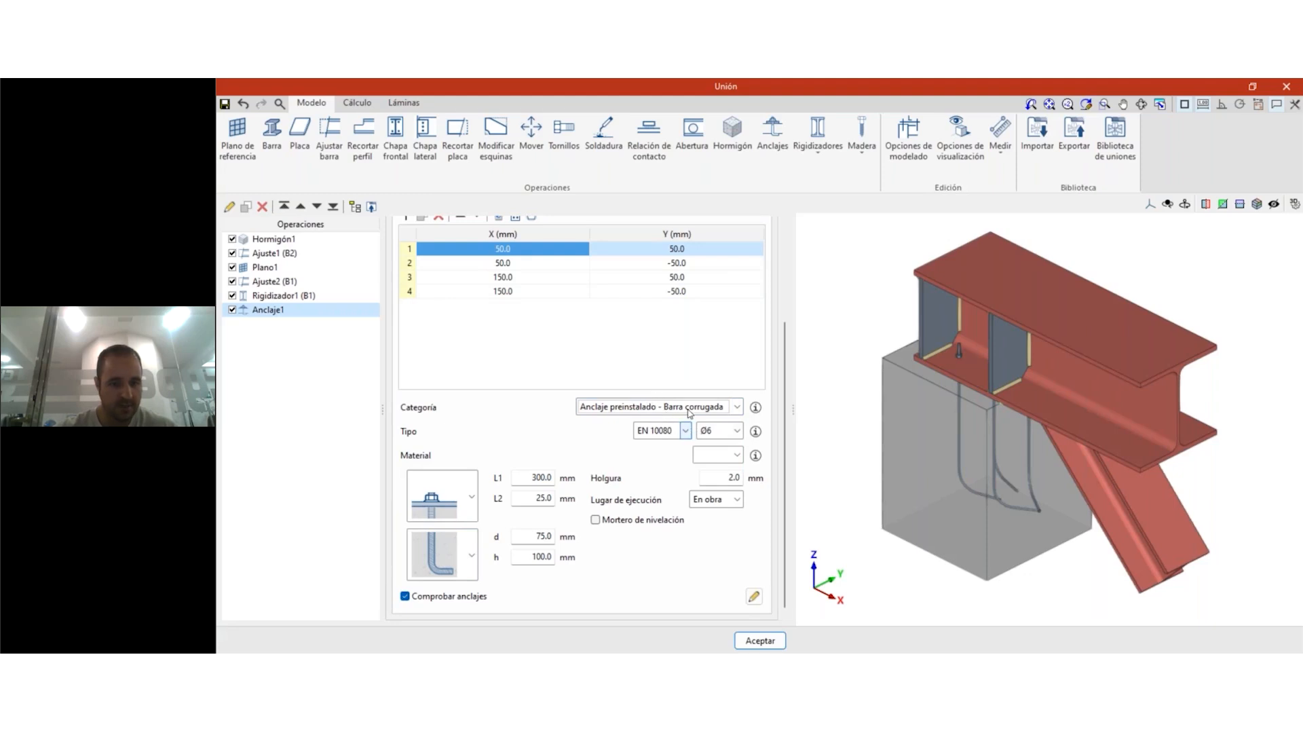
{"action": "left_click", "coordinate": [685, 432]}
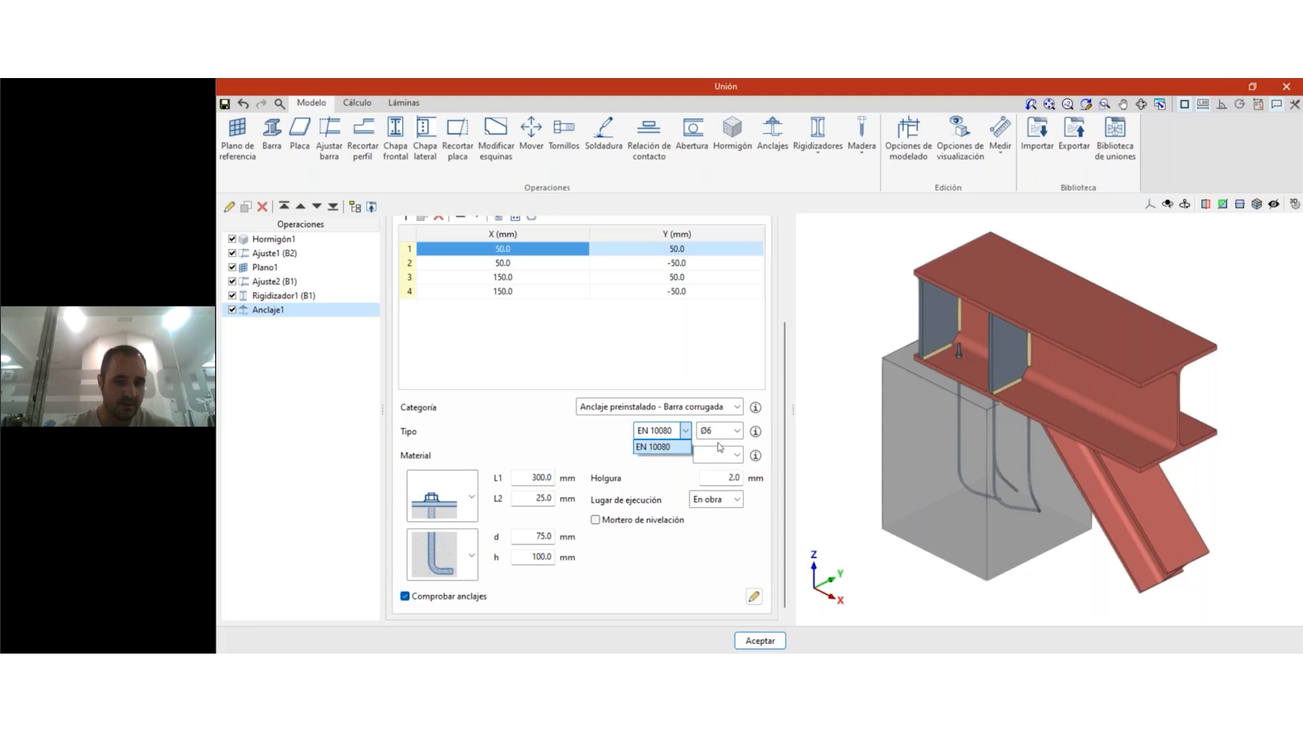
{"action": "left_click", "coordinate": [736, 455]}
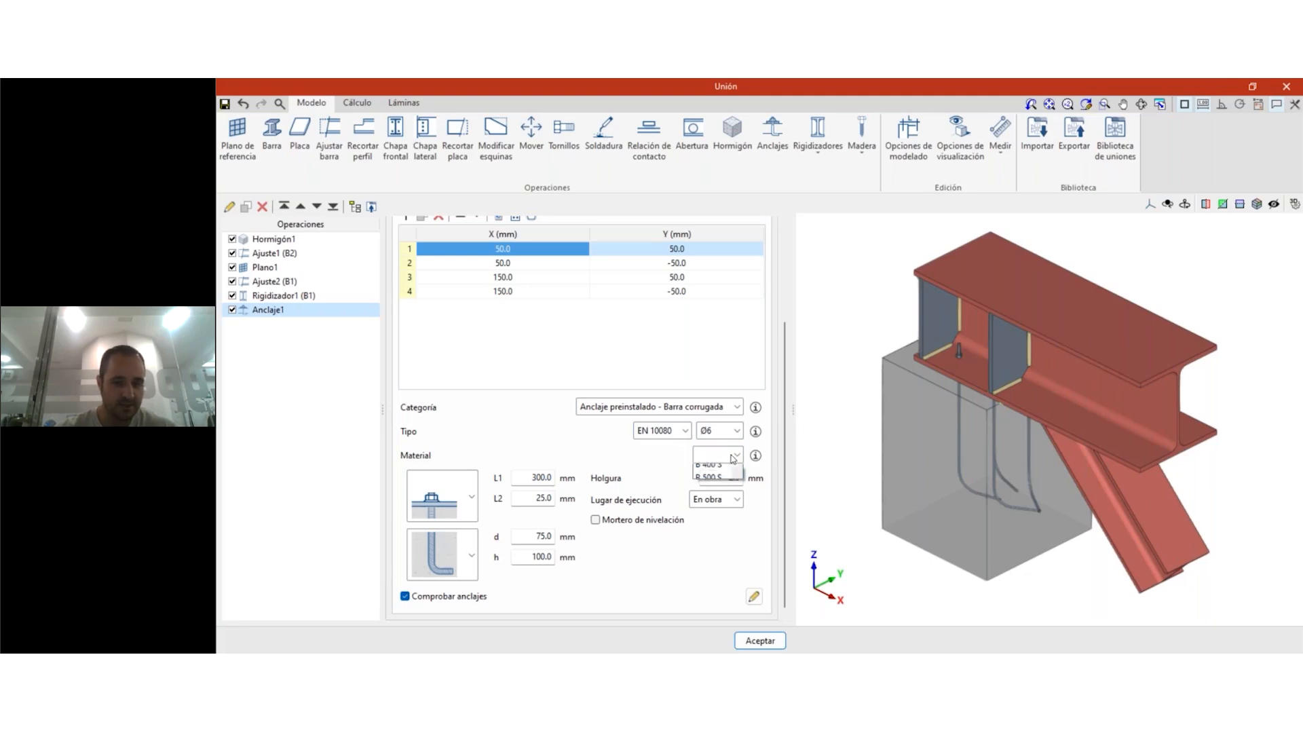
{"action": "left_click", "coordinate": [720, 486]}
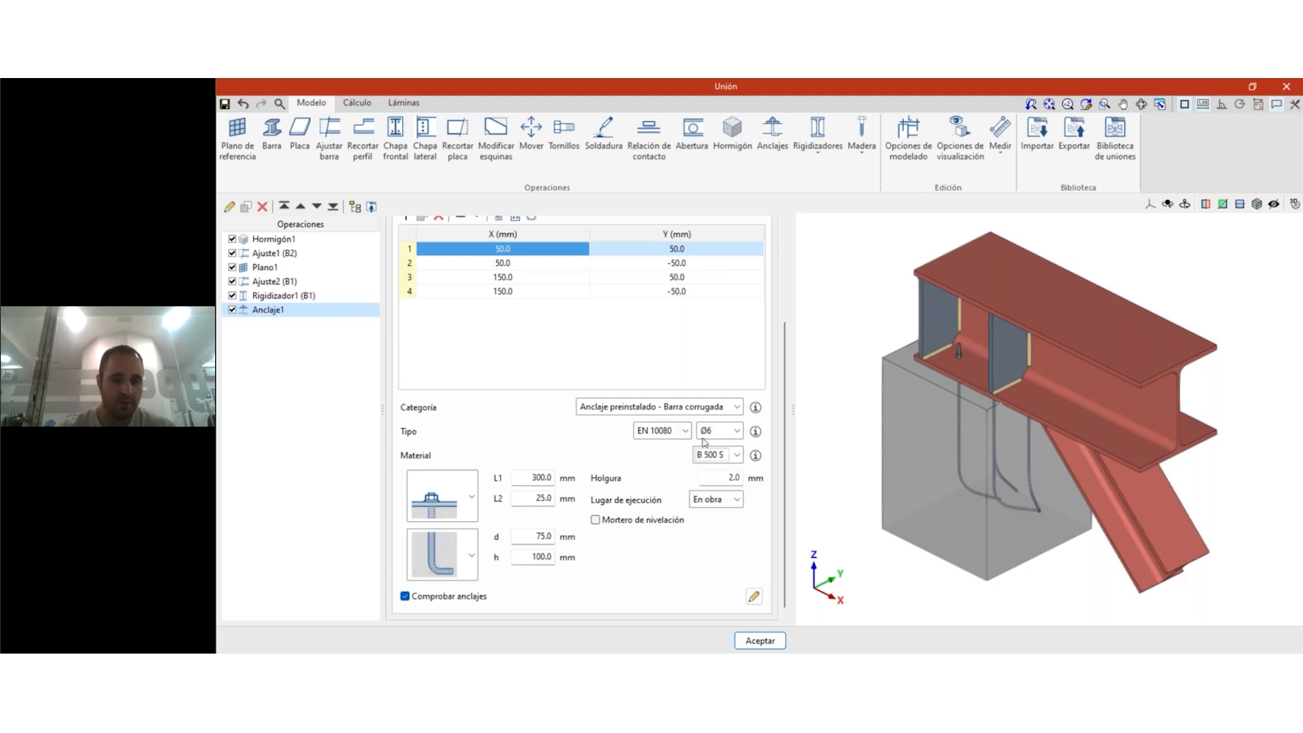
- Set Anclaje1's category to "Anclaje preinstalado - Varilla roscada" and review its available types and materials
{"action": "left_click", "coordinate": [737, 407]}
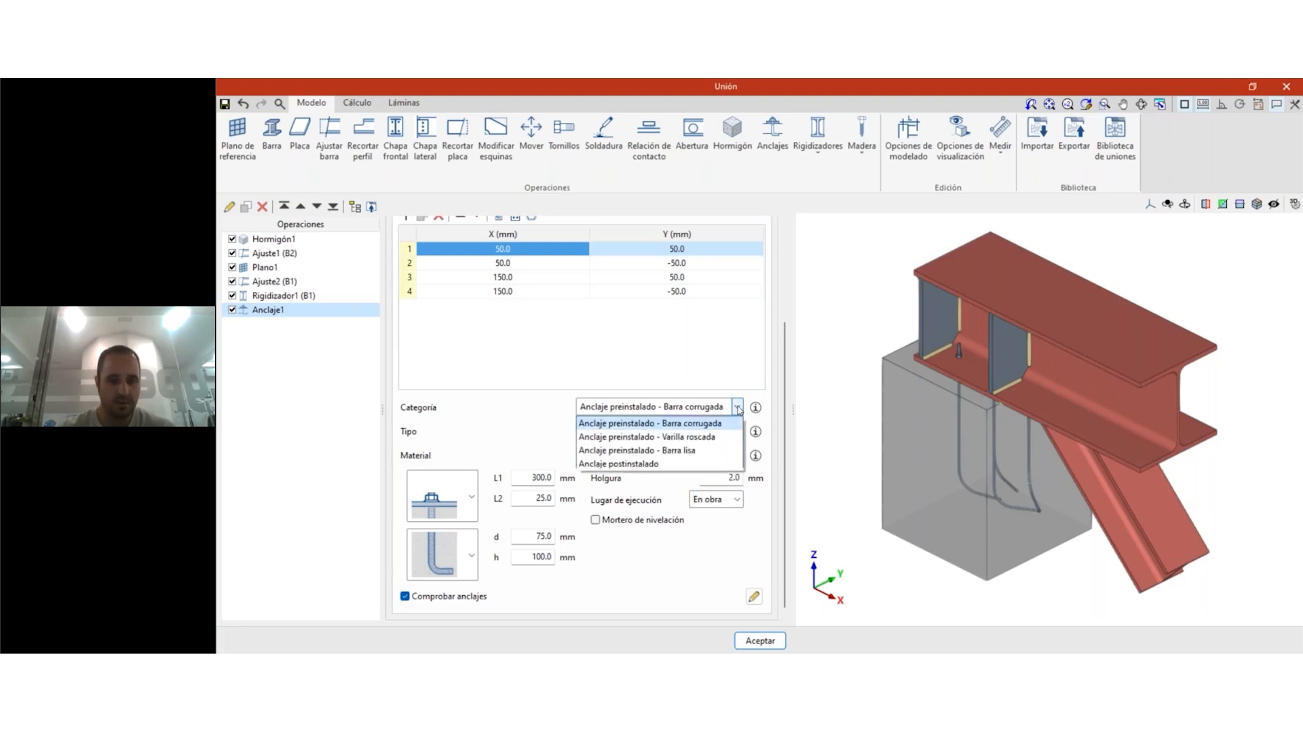
{"action": "left_click", "coordinate": [696, 439]}
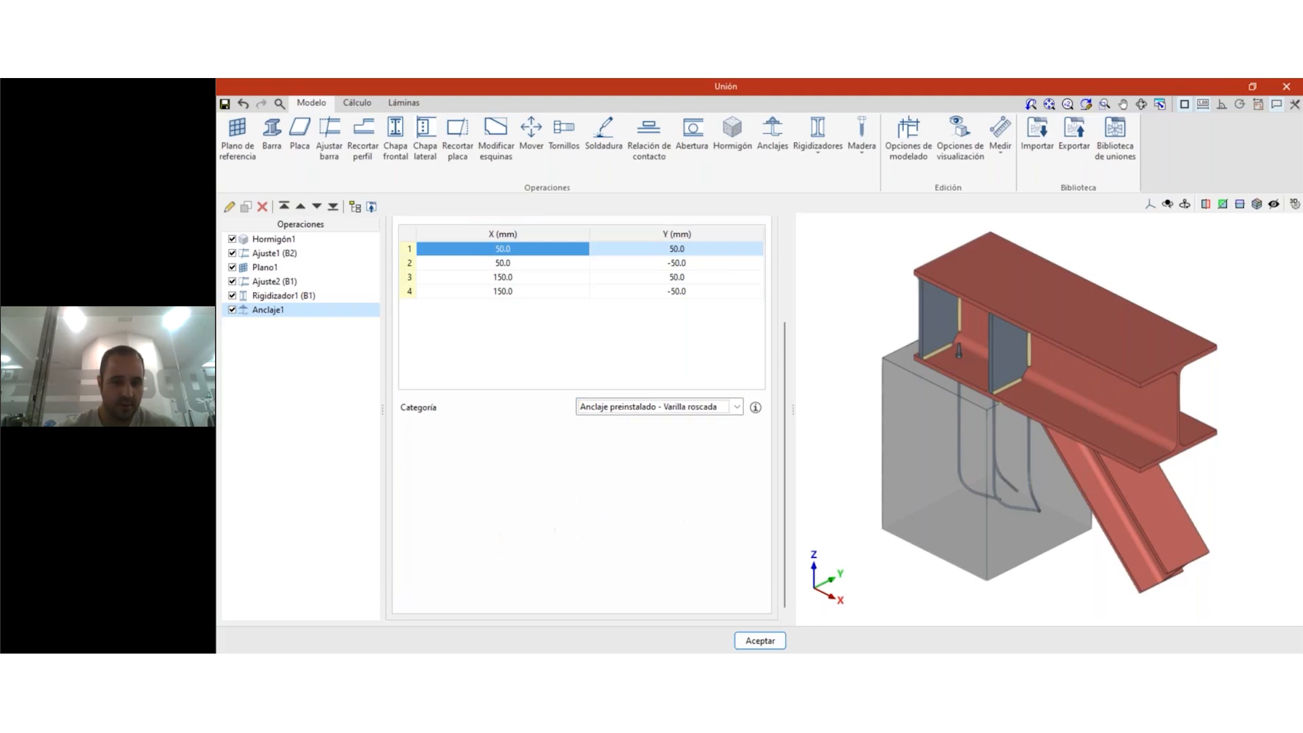
{"action": "left_click", "coordinate": [685, 431]}
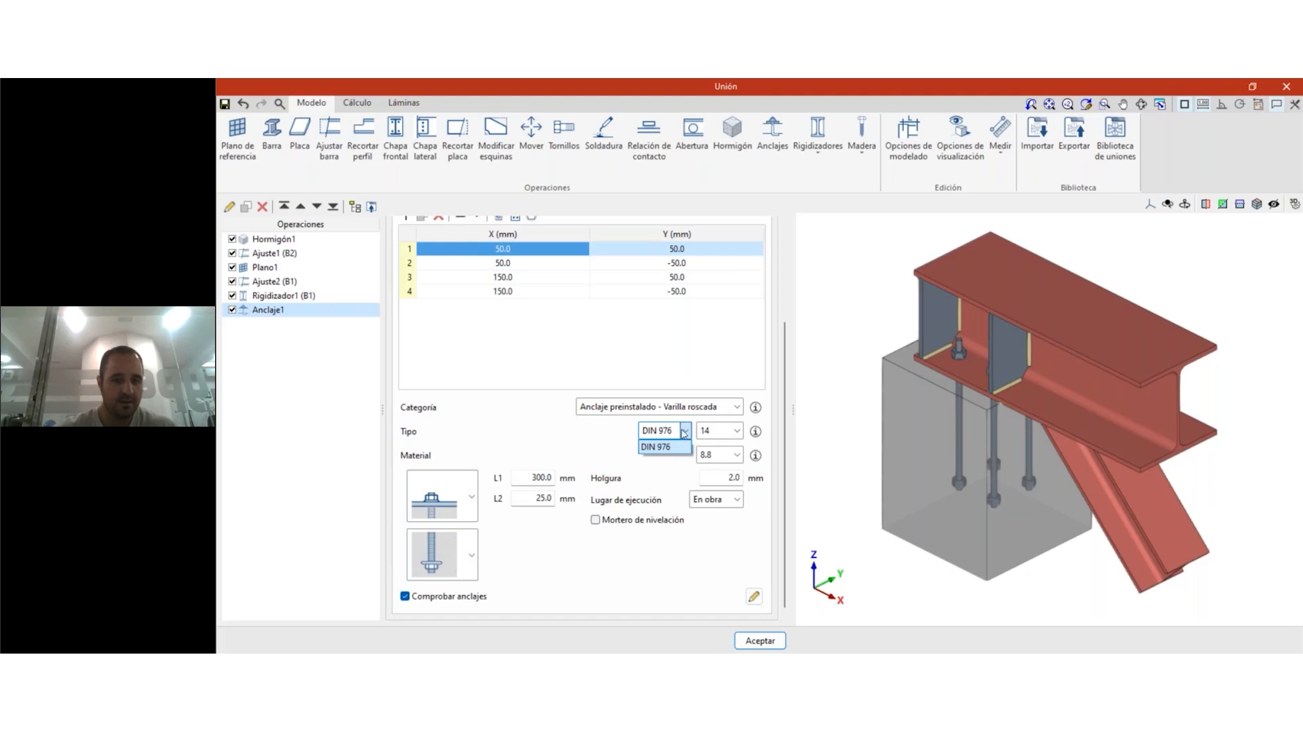
{"action": "left_click", "coordinate": [688, 432]}
{"action": "left_click", "coordinate": [735, 454]}
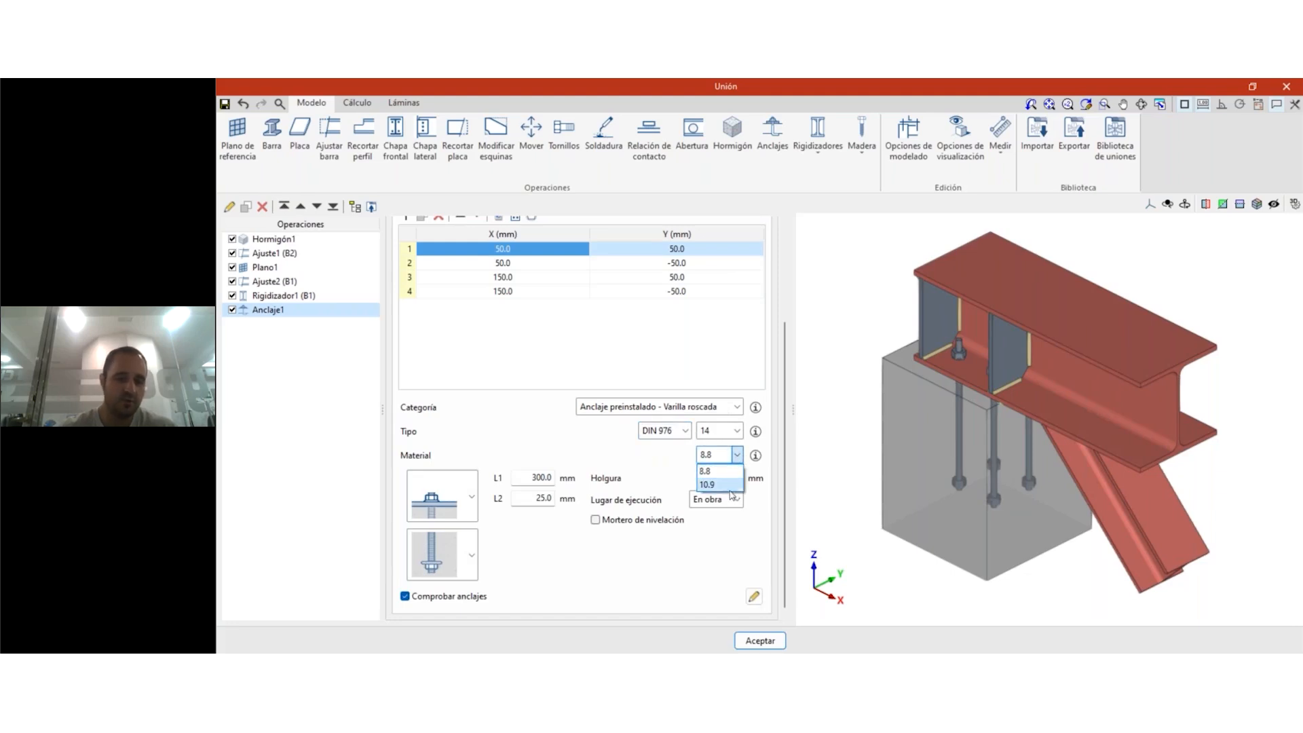
{"action": "left_click", "coordinate": [573, 443]}
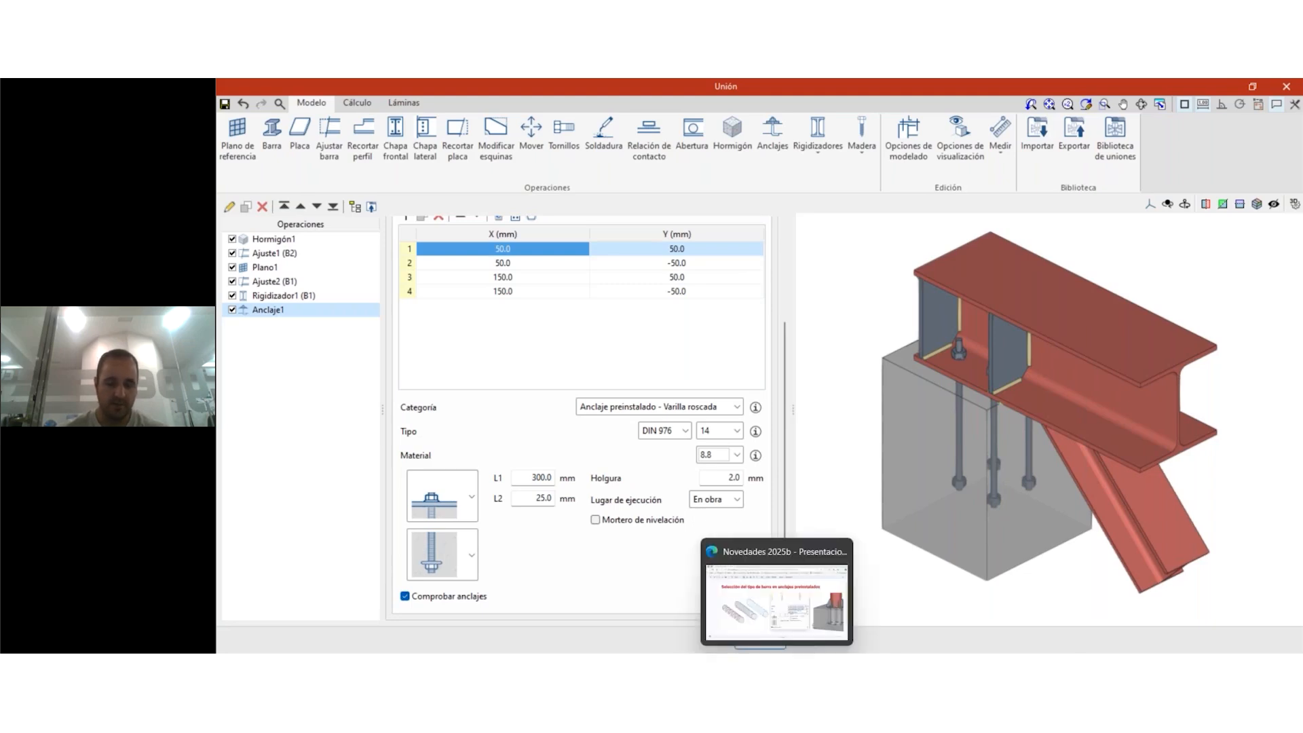
- Switch to the presentation in the browser and show the slide "Nuevos tipos de anclajes con cabeza"
{"action": "left_click", "coordinate": [760, 650]}
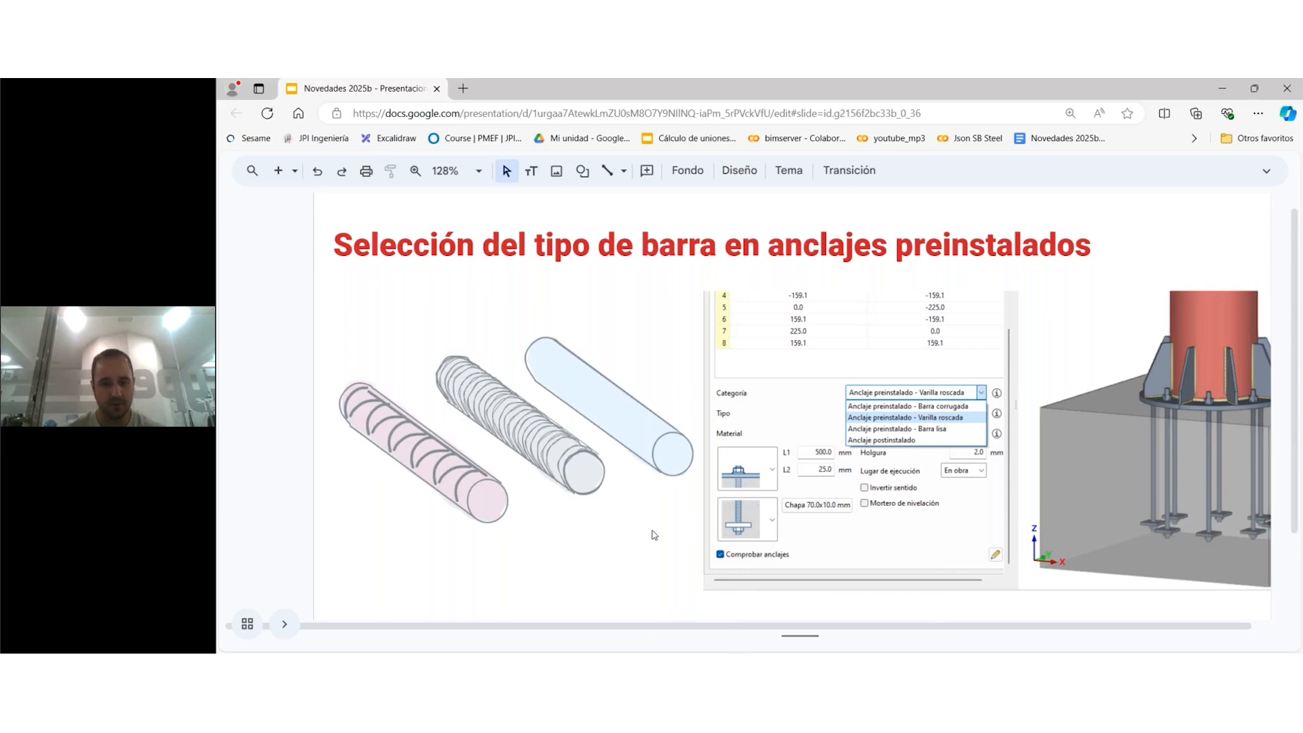
{"action": "scroll", "coordinate": [654, 535], "scroll_direction": "down", "scroll_amount": 3}
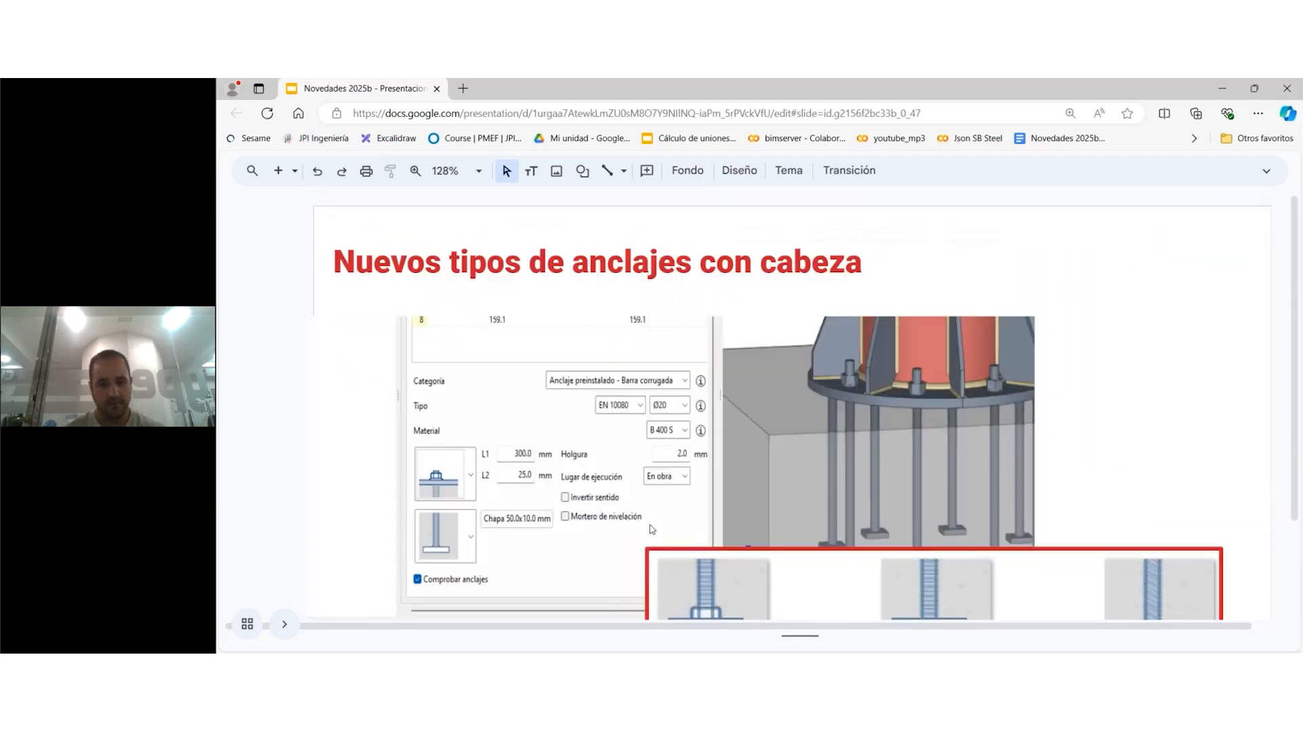
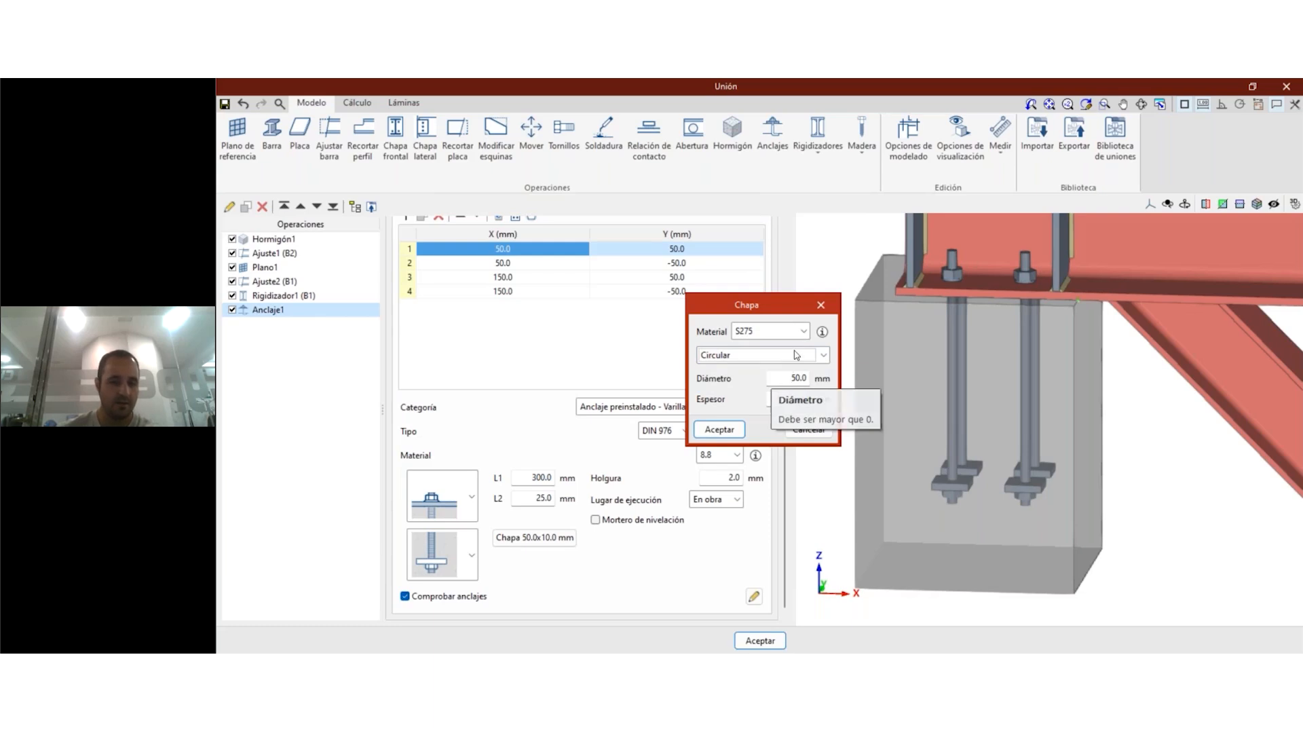
- Apply the circular shape to the anchors' lower end plate and inspect it in the 3D view
{"action": "left_click", "coordinate": [792, 384]}
{"action": "double_click", "coordinate": [798, 379]}
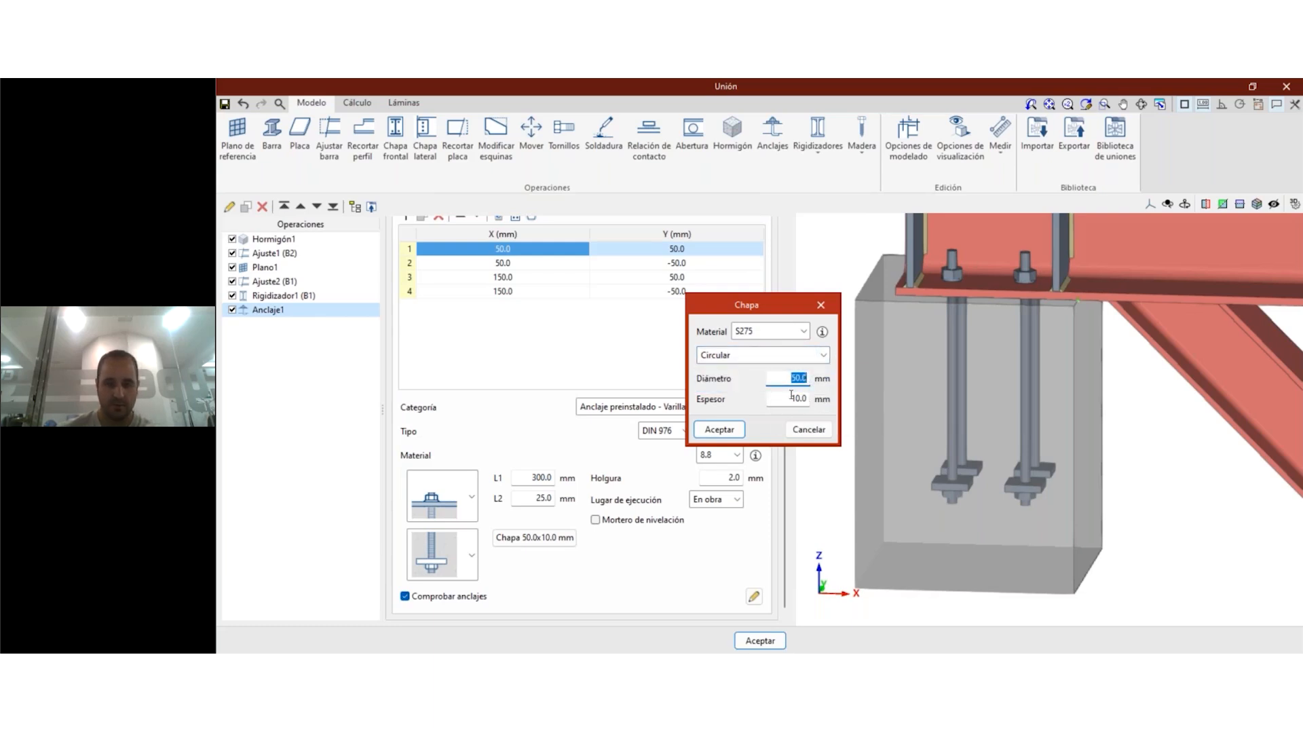
{"action": "left_click", "coordinate": [720, 429]}
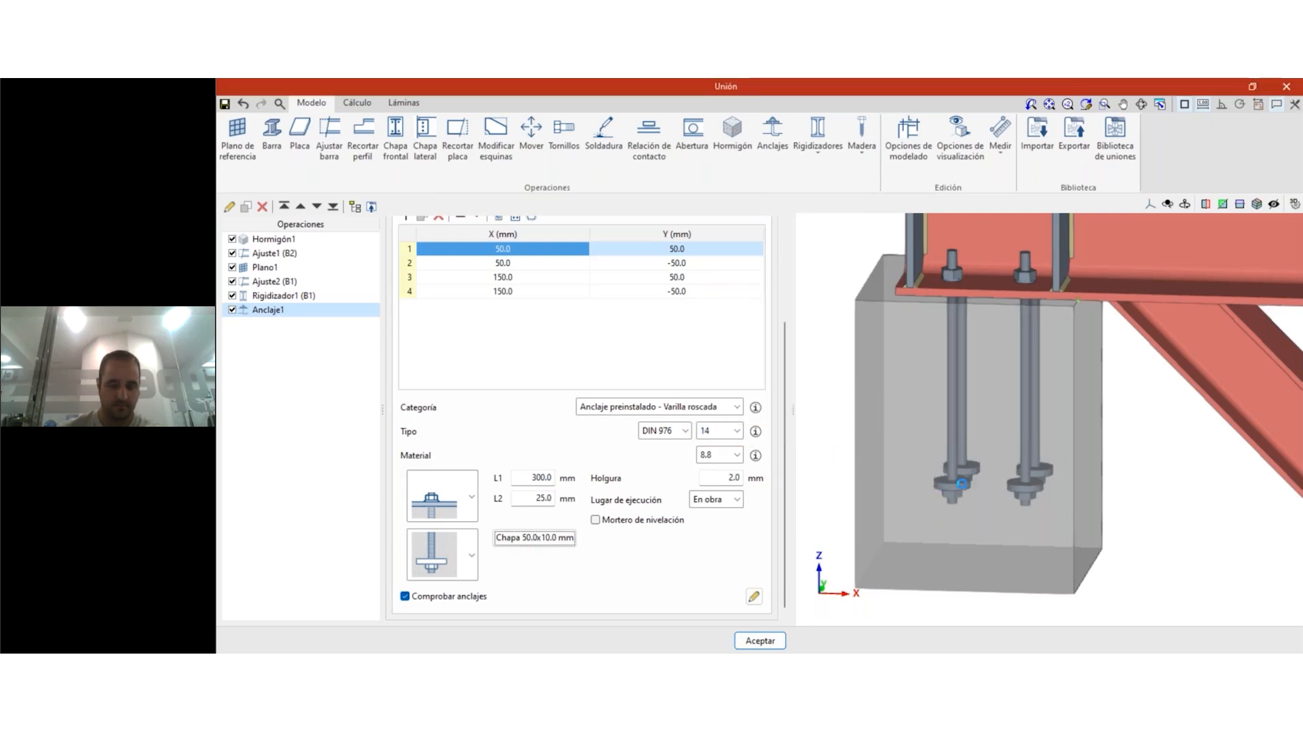
{"action": "scroll", "coordinate": [962, 483], "scroll_direction": "up", "scroll_amount": 1}
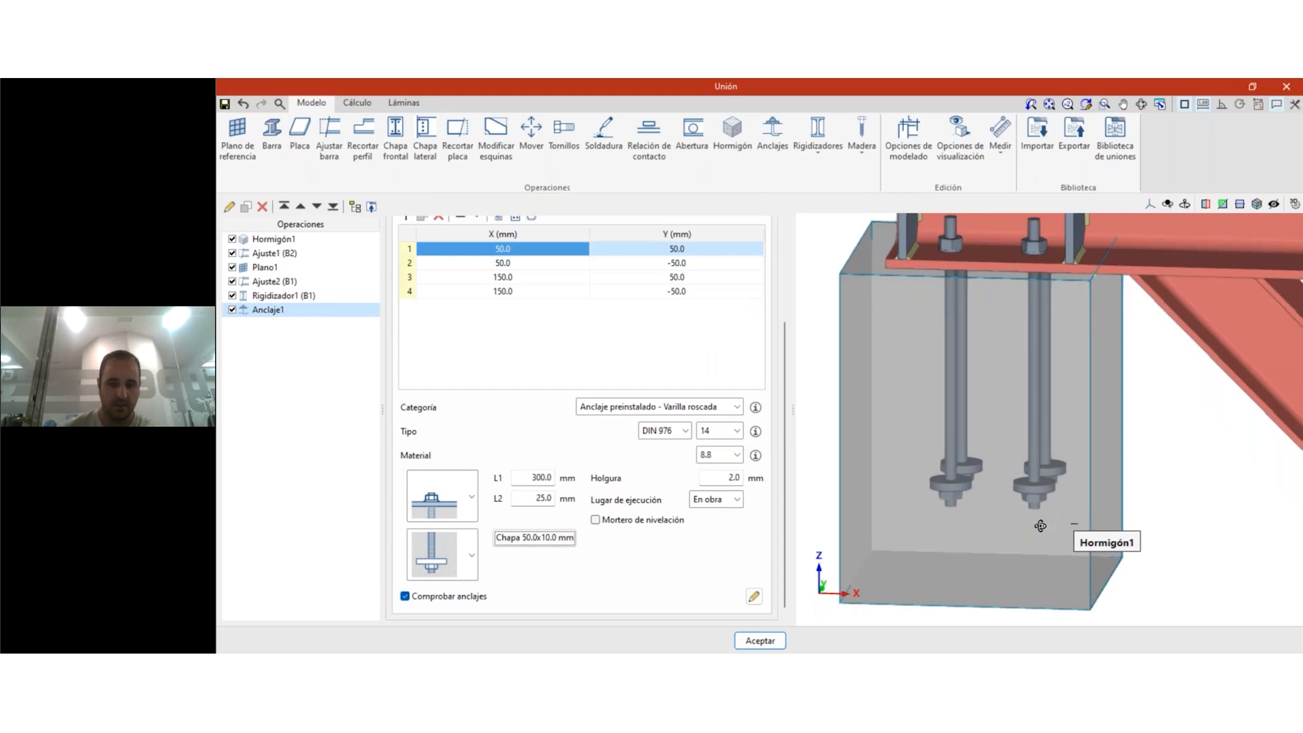
{"action": "middle_click_drag", "start_coordinate": [1034, 536], "coordinate": [961, 482]}
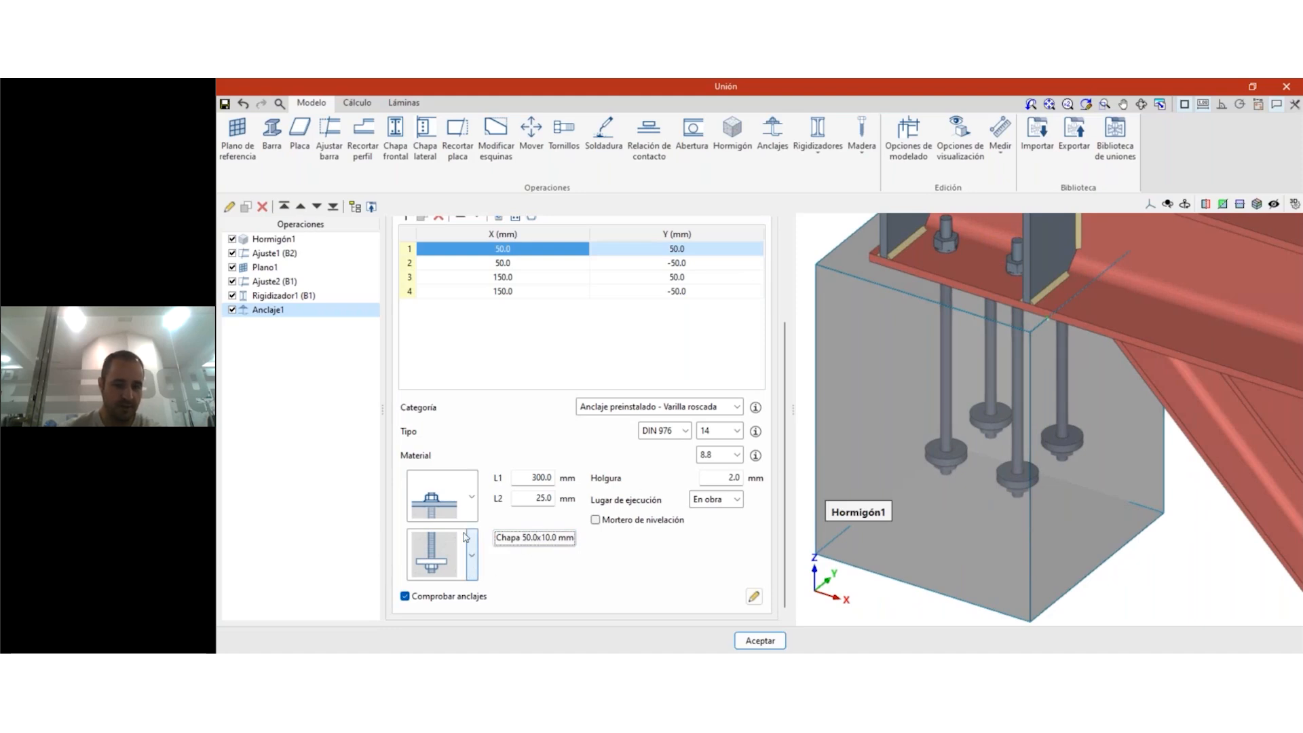
- Try the lower end with two nuts and no plate, and restore the plate with a single nut underneath
{"action": "left_click", "coordinate": [478, 548]}
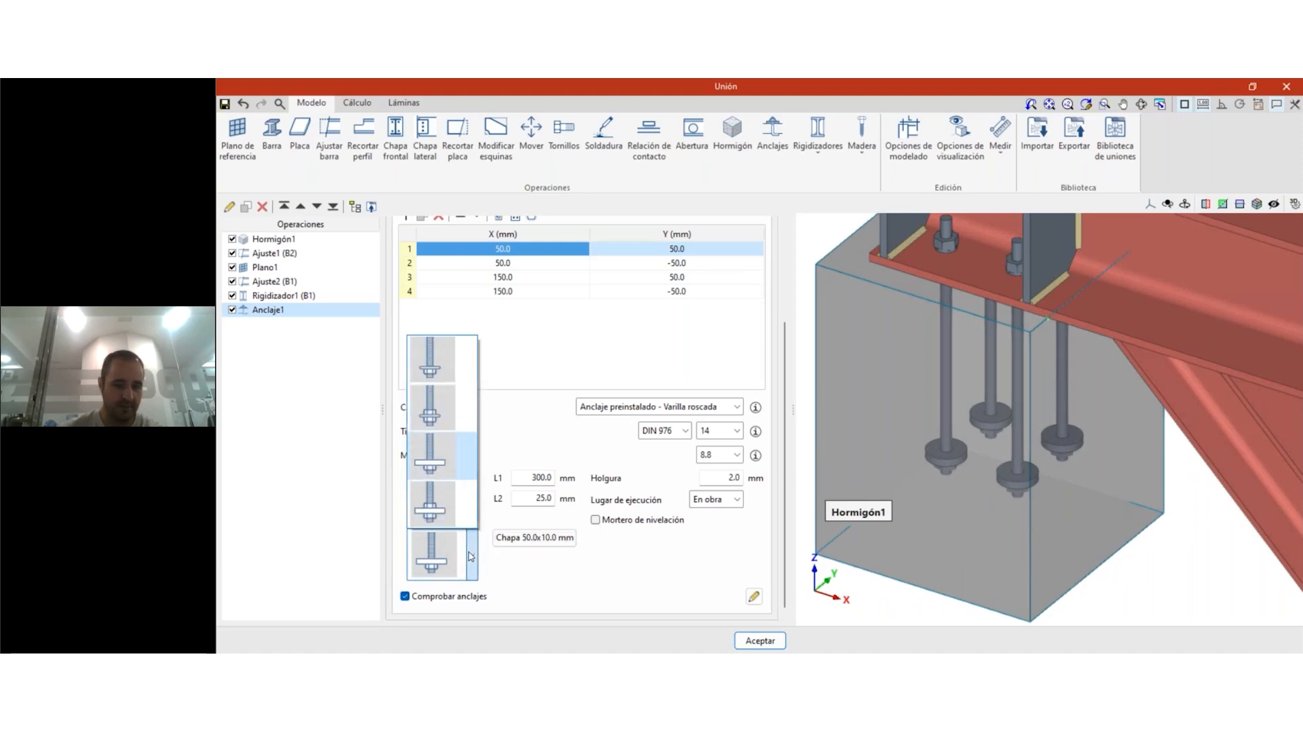
{"action": "left_click", "coordinate": [442, 407]}
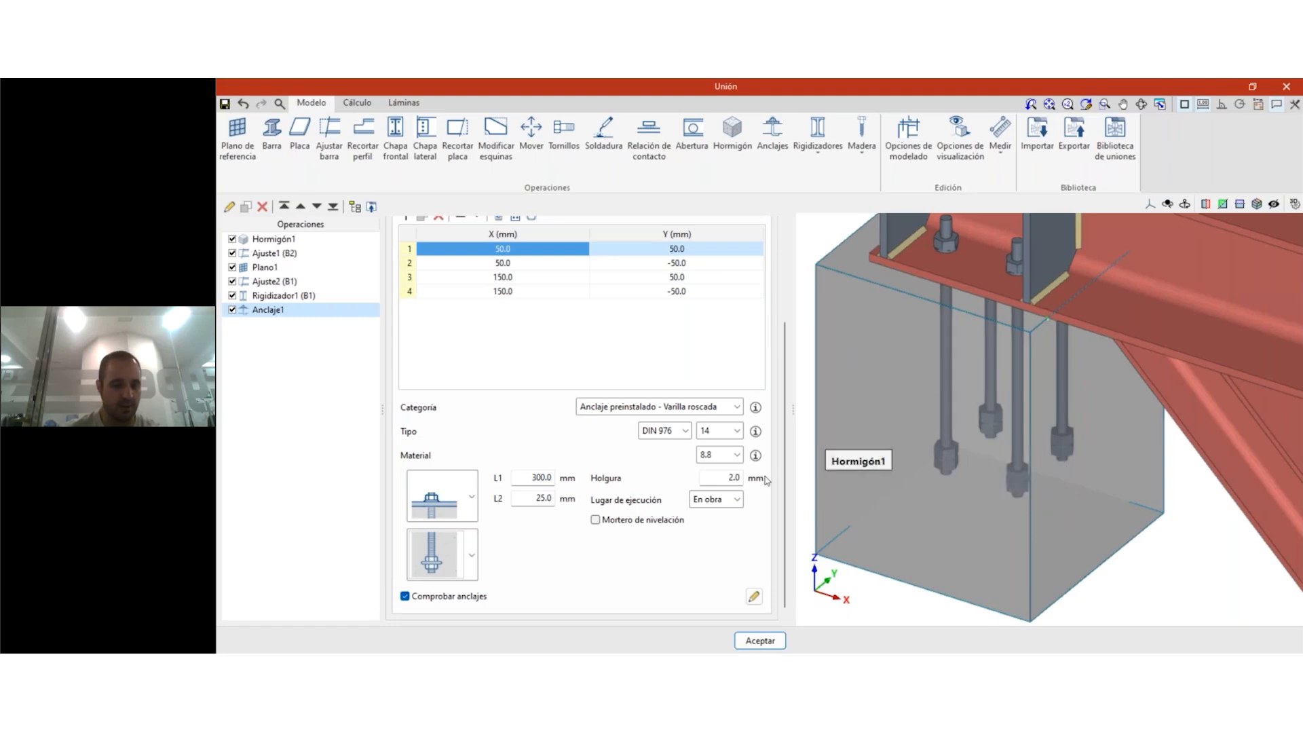
{"action": "left_click", "coordinate": [472, 555]}
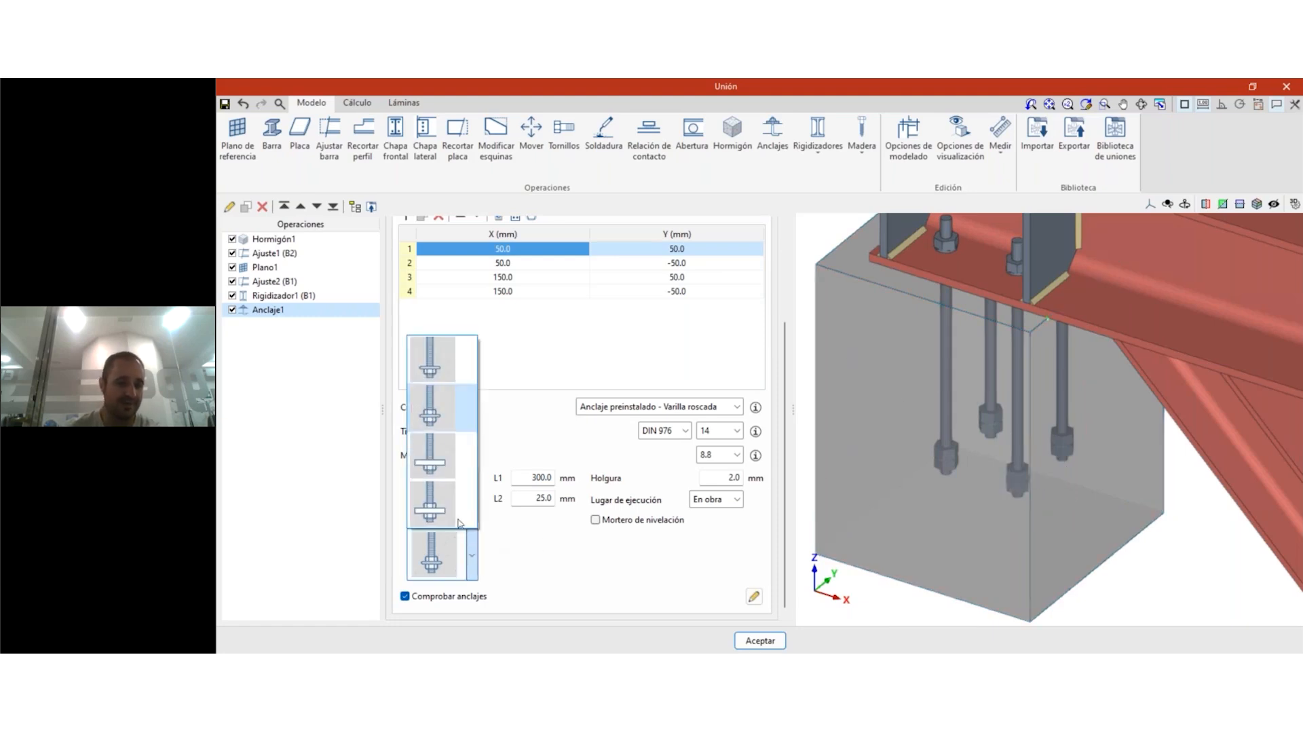
{"action": "left_click", "coordinate": [452, 456]}
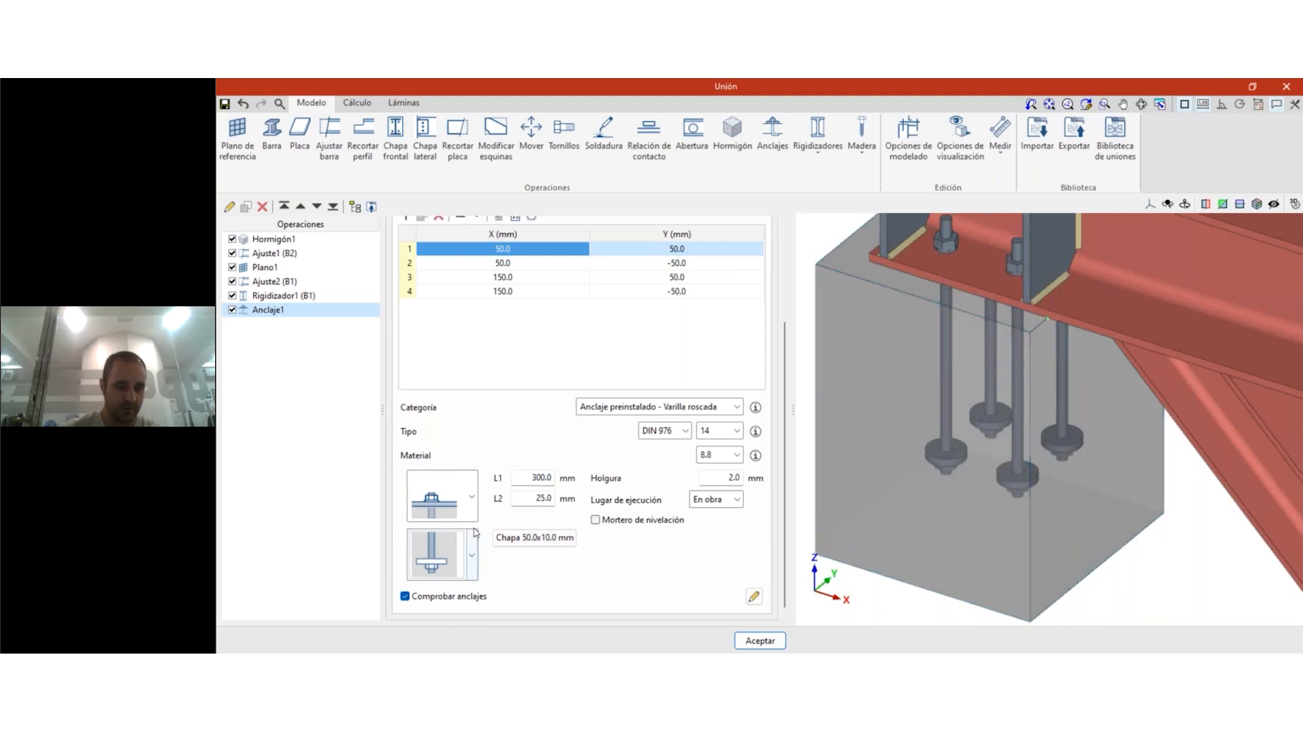
- Set the shape of the anchors' lower end plate to Cuadrada
{"action": "left_click", "coordinate": [522, 545]}
{"action": "left_click", "coordinate": [762, 353]}
{"action": "left_click", "coordinate": [759, 375]}
{"action": "left_click", "coordinate": [721, 429]}
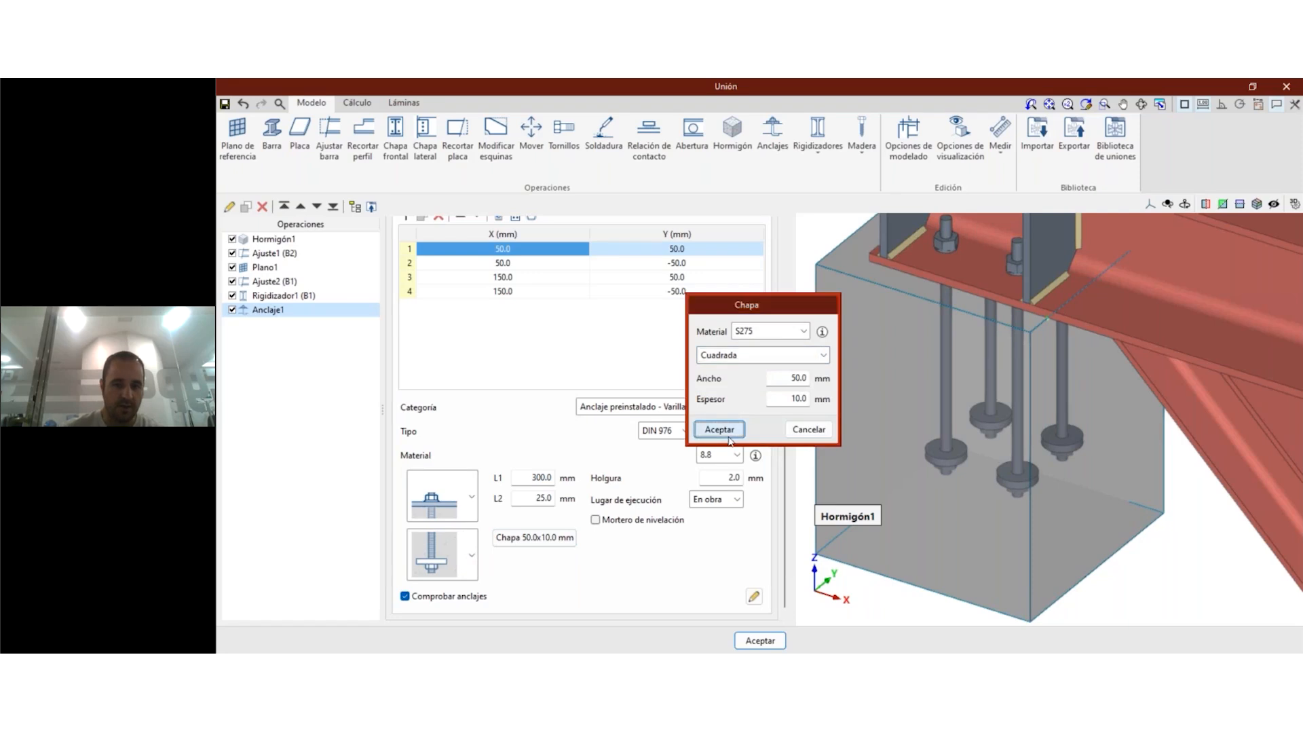
{"action": "middle_click_drag", "start_coordinate": [992, 576], "coordinate": [996, 605]}
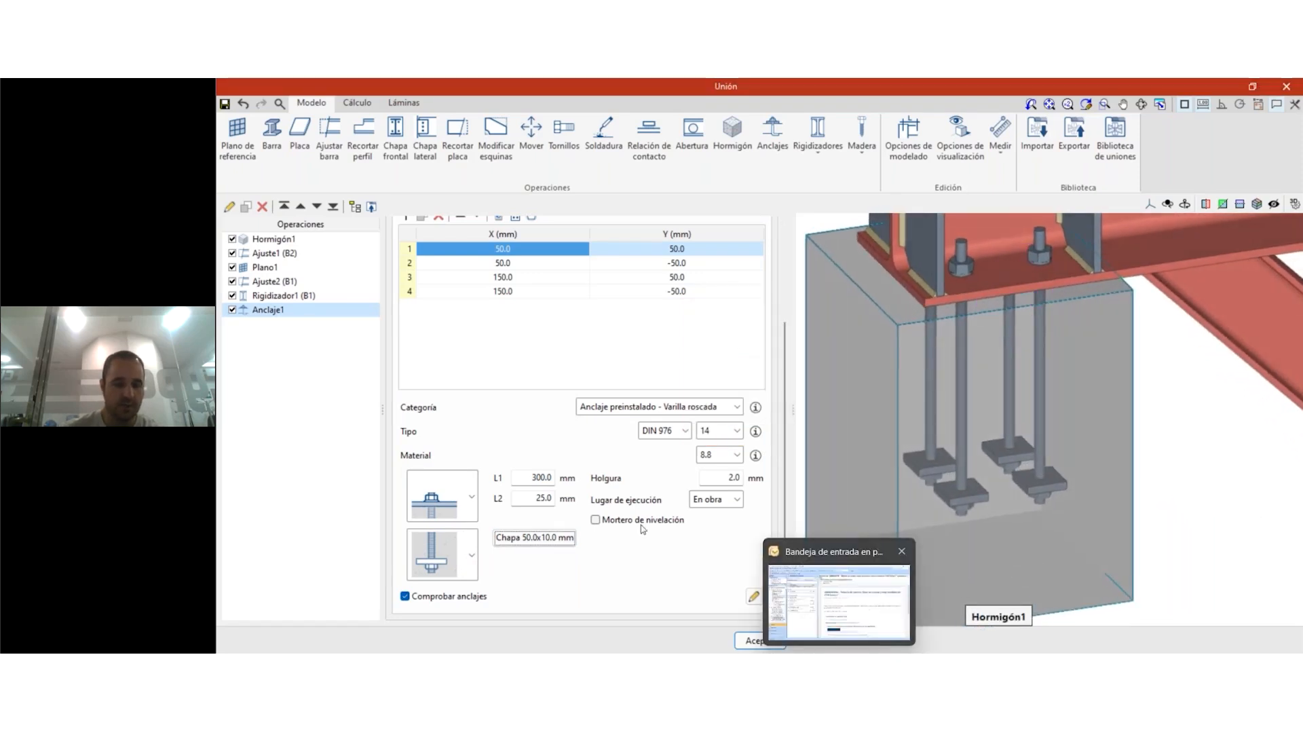
- Set Anclaje1's category to "Anclaje preinstalado - Barra lisa" and choose the lower end with a plate and no nuts
{"action": "left_click", "coordinate": [641, 408]}
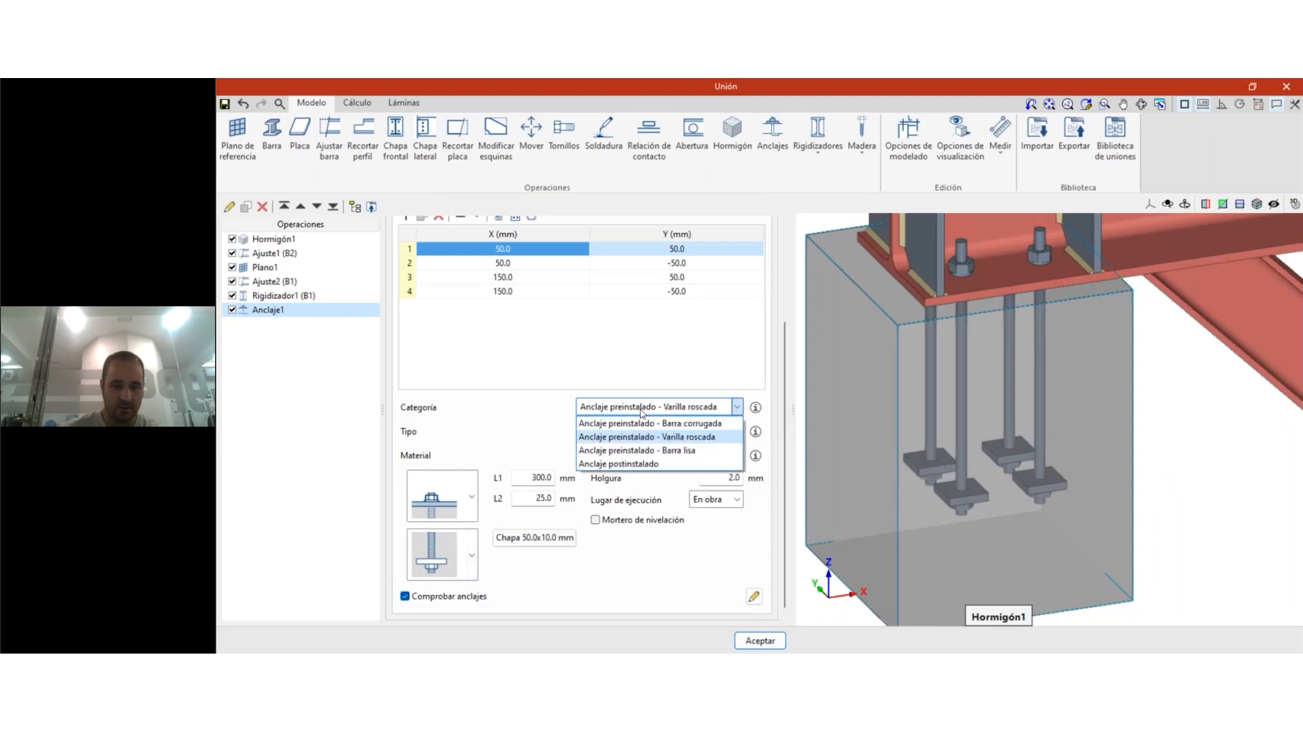
{"action": "left_click", "coordinate": [649, 451]}
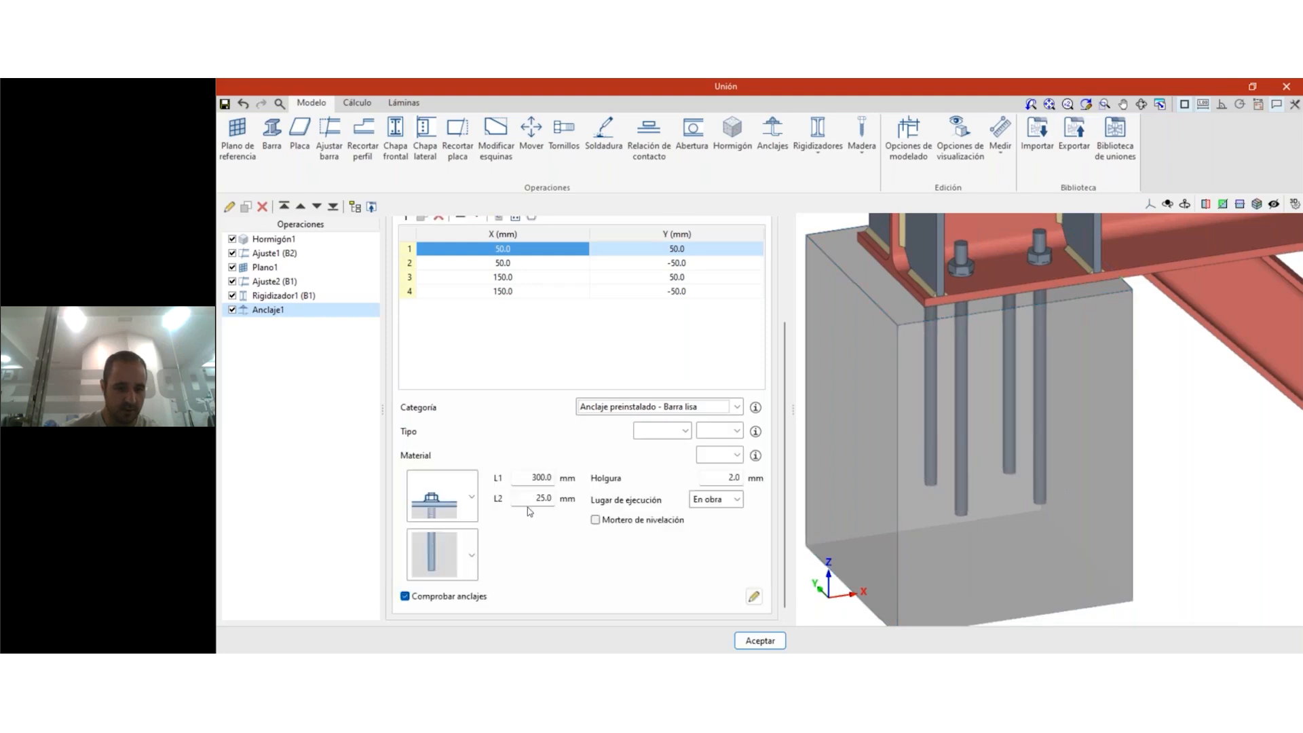
{"action": "left_click", "coordinate": [462, 552]}
{"action": "left_click", "coordinate": [454, 518]}
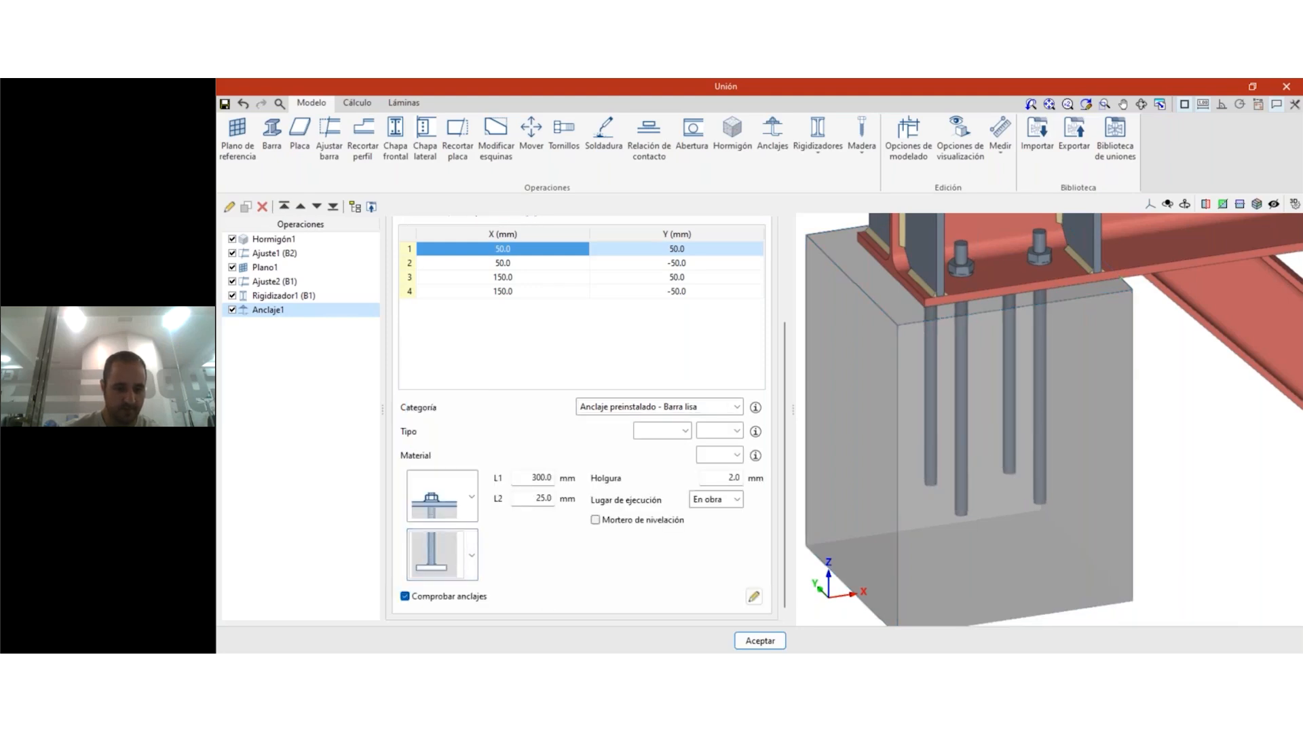
{"action": "middle_click_drag", "start_coordinate": [1091, 519], "coordinate": [998, 435], "text": "shift"}
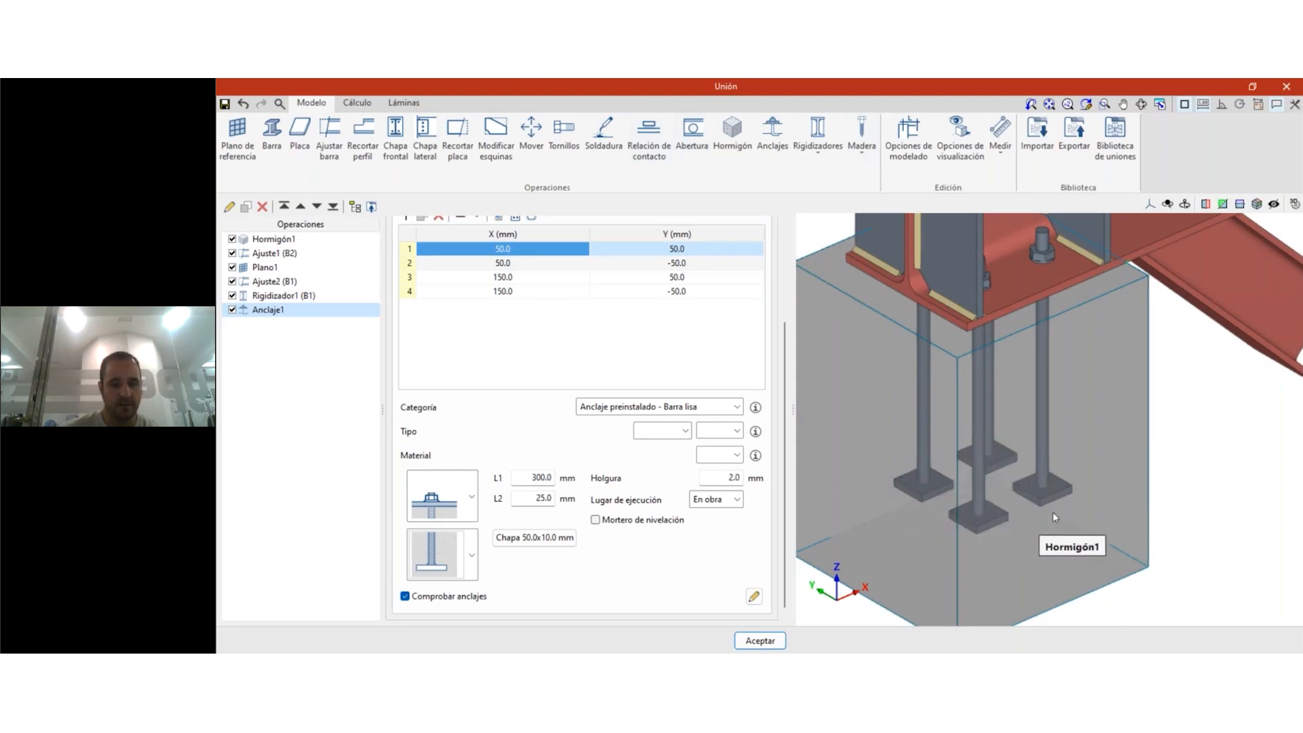
{"action": "mouse_move", "coordinate": [1031, 507]}
{"action": "middle_mouse_down", "text": "shift"}
{"action": "mouse_move", "coordinate": [1004, 506]}
{"action": "mouse_move", "coordinate": [1048, 529]}
{"action": "mouse_move", "coordinate": [1047, 517]}
{"action": "middle_mouse_up", "text": "shift"}
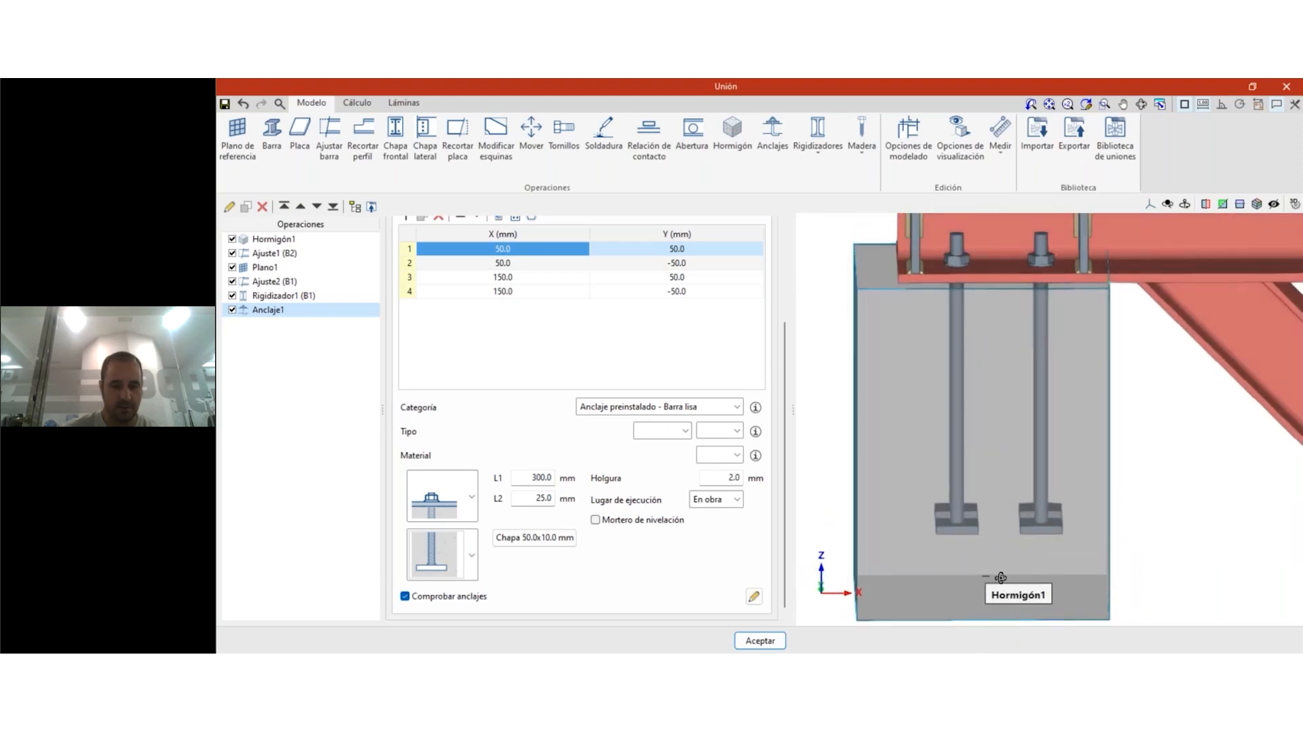
{"action": "middle_click_drag", "start_coordinate": [976, 597], "coordinate": [933, 479], "text": "shift"}
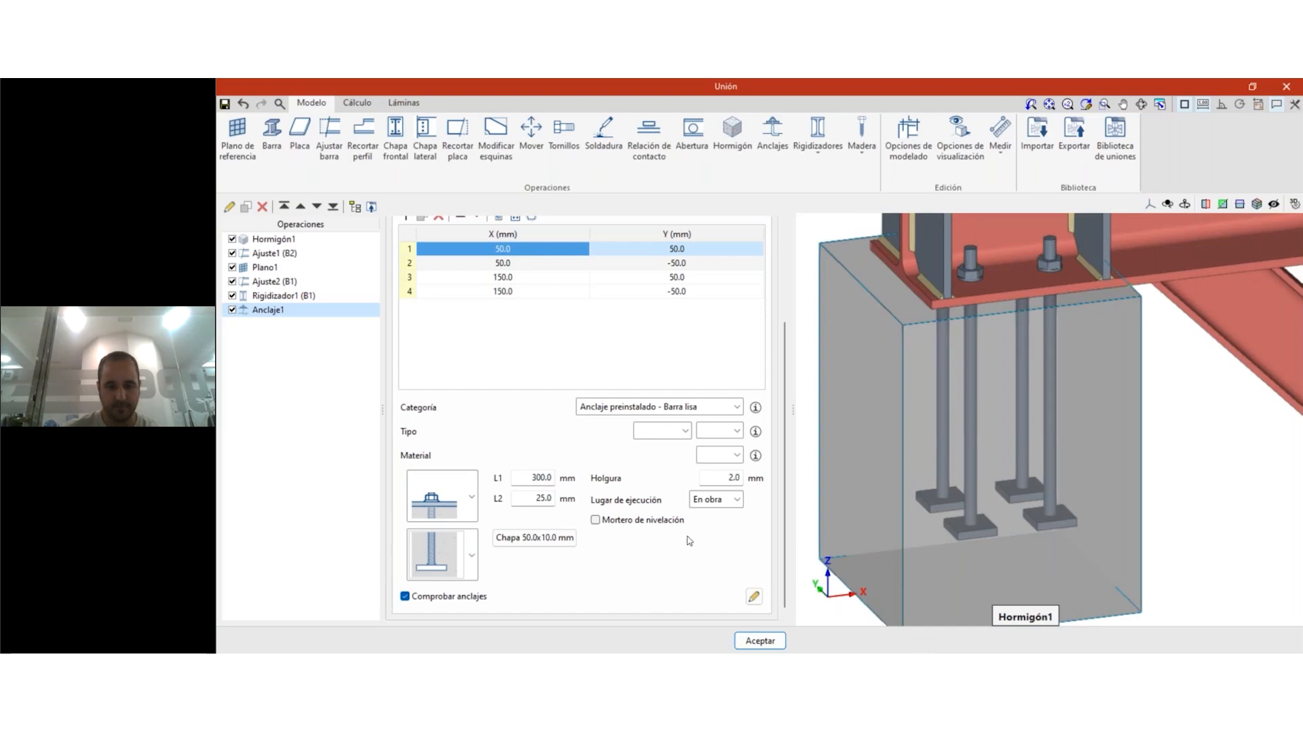
- Set the smooth bars of Anclaje1 to type EN 10060, size R 20 and material S275
{"action": "left_click", "coordinate": [678, 436]}
{"action": "left_click", "coordinate": [660, 446]}
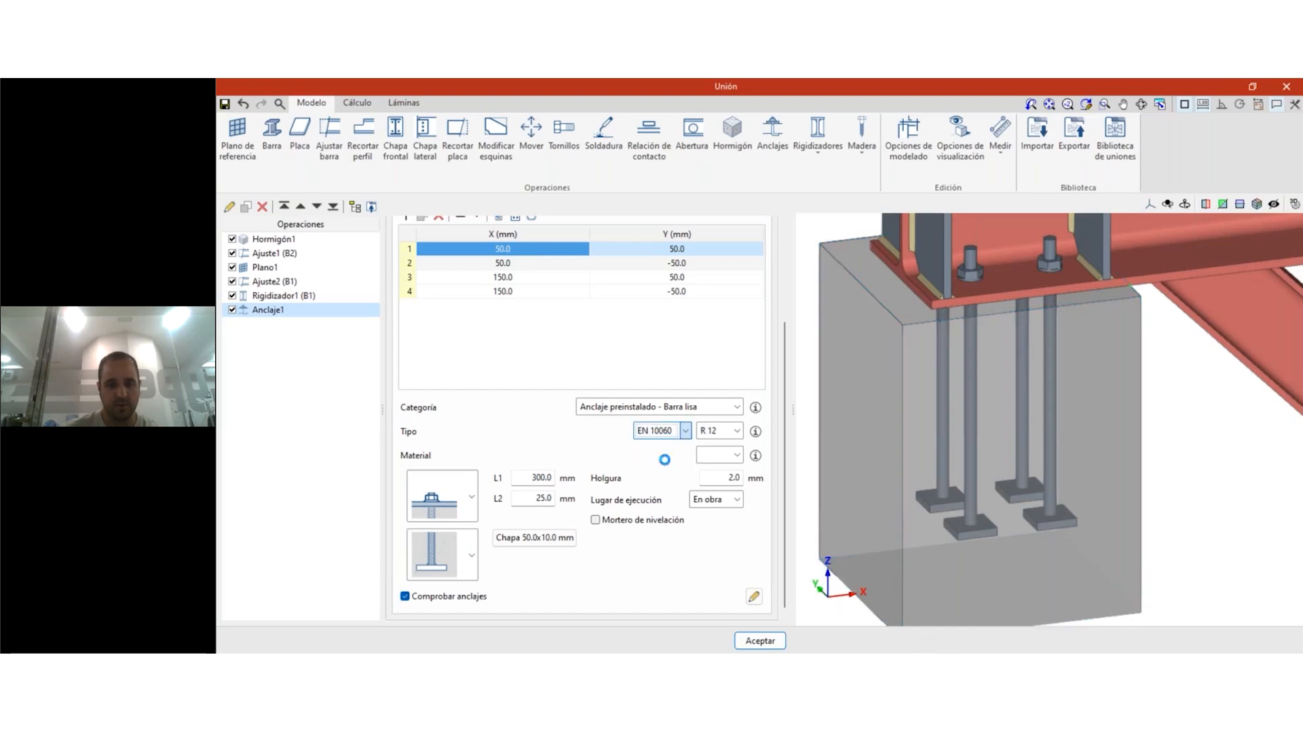
{"action": "left_click", "coordinate": [725, 457]}
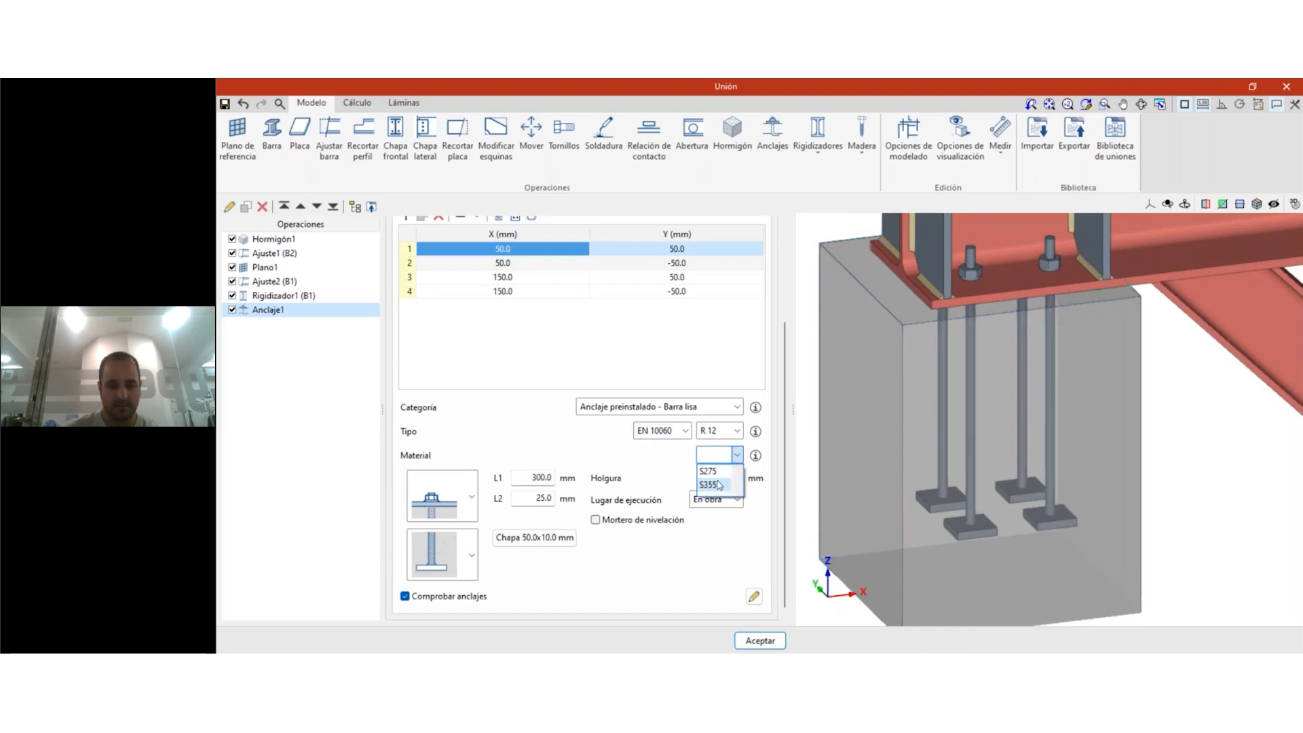
{"action": "left_click", "coordinate": [713, 477]}
{"action": "left_click", "coordinate": [733, 431]}
{"action": "left_click", "coordinate": [713, 501]}
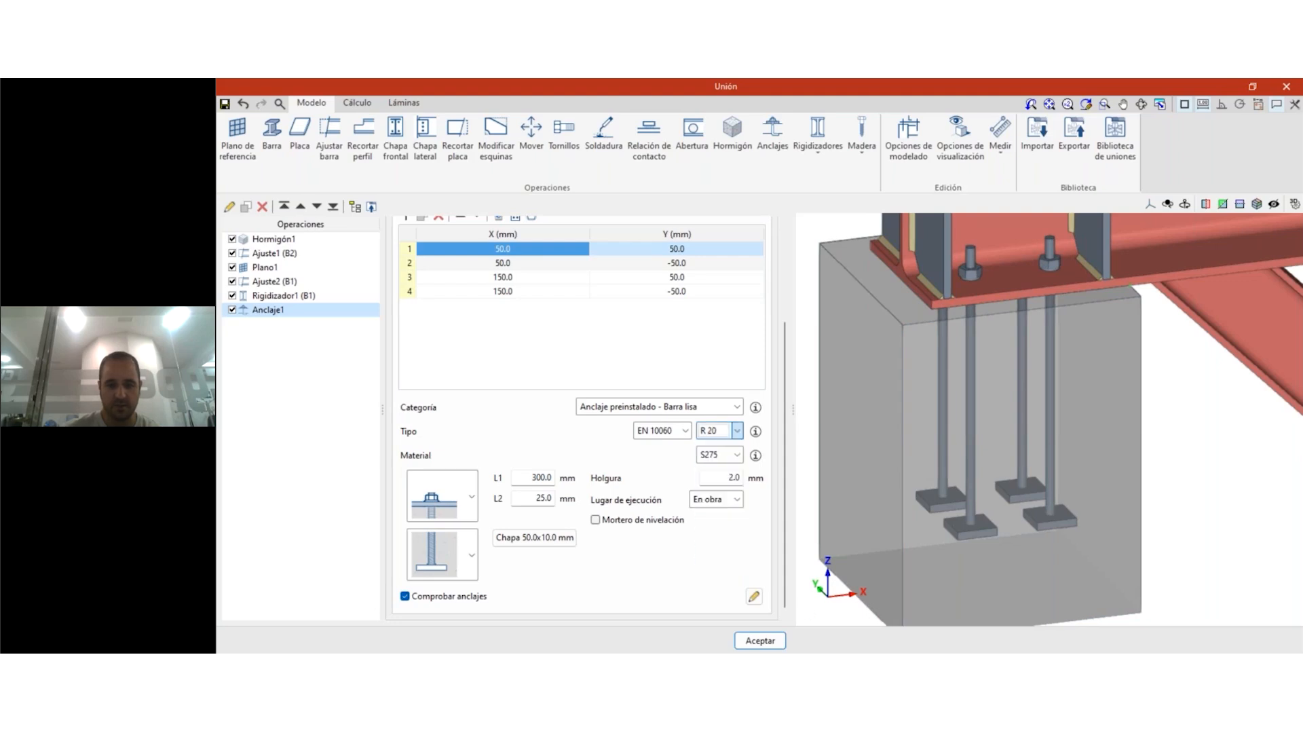
- Return to the presentation in the browser and show the slide "Acceso directo a los elementos y materiales de la biblioteca"
{"action": "left_click", "coordinate": [858, 649]}
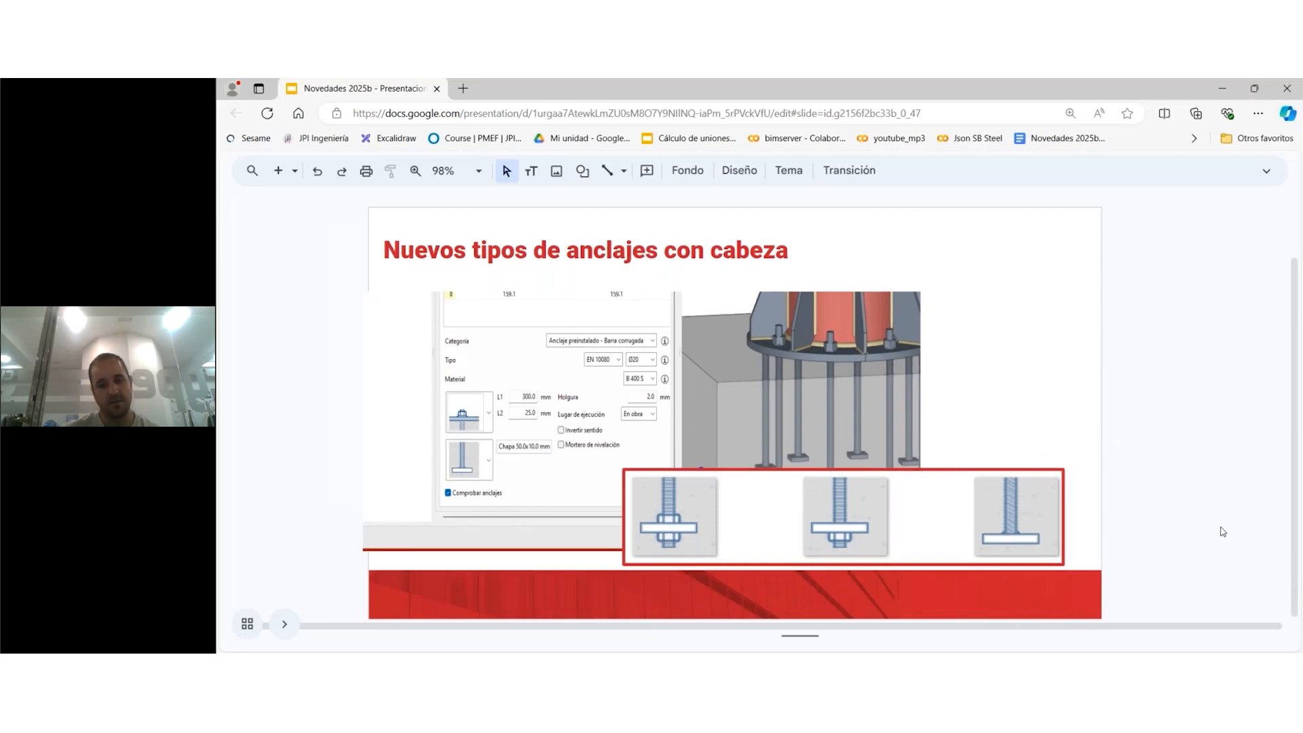
{"action": "key", "text": "Down"}
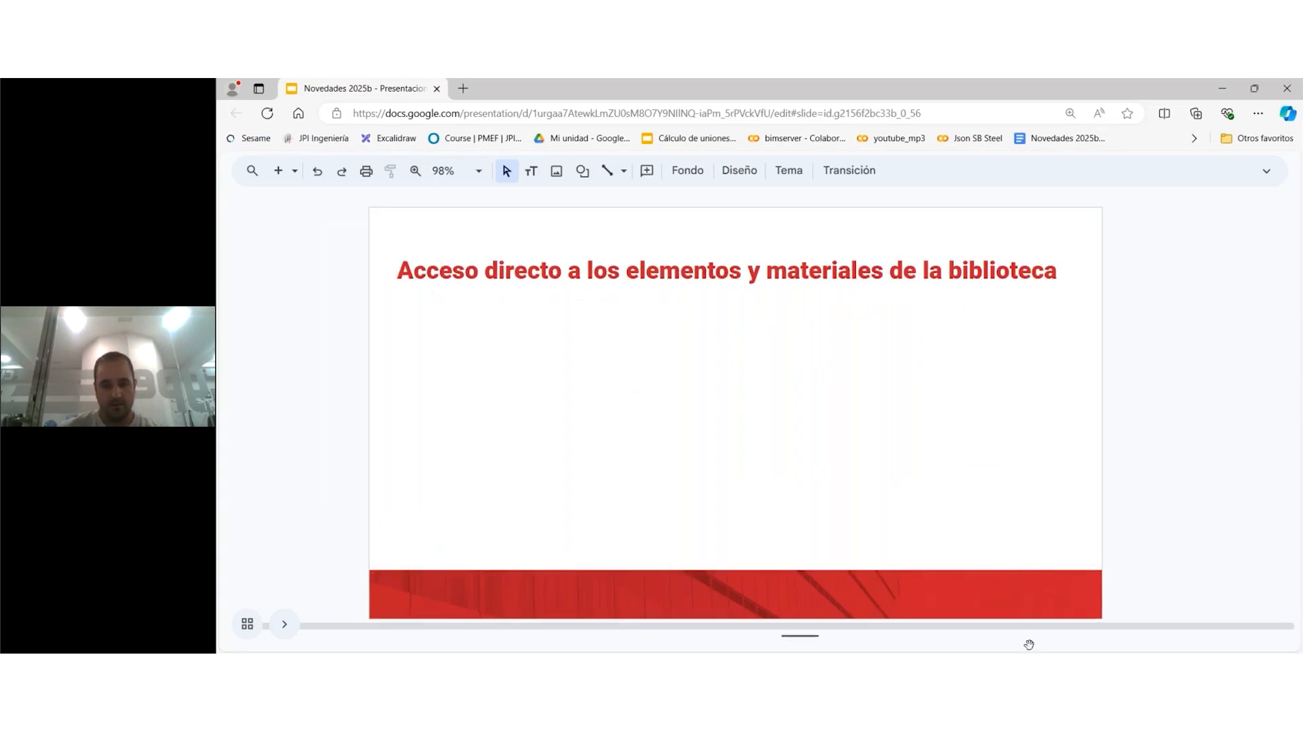
- Switch back to CYPE Connect and accept the edited joint of the Apoyo directo viga node
{"action": "mouse_move", "coordinate": [901, 653]}
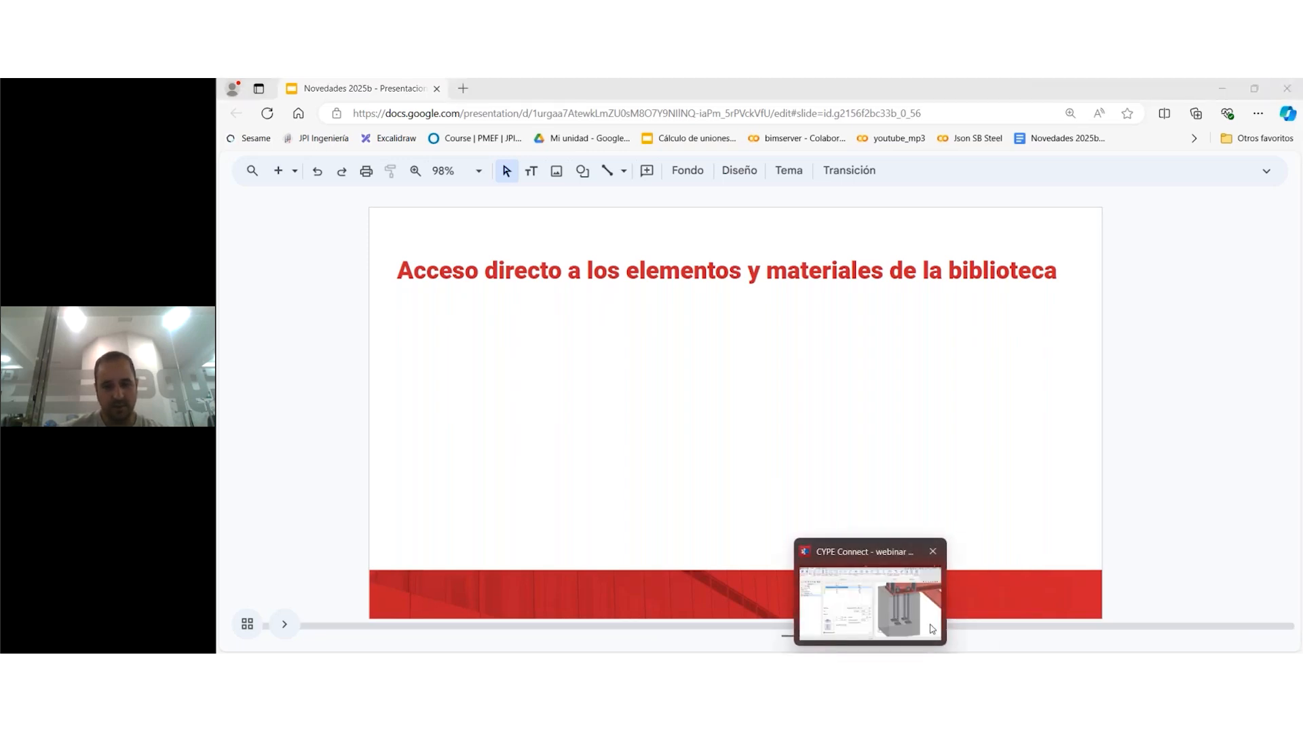
{"action": "left_click", "coordinate": [932, 629]}
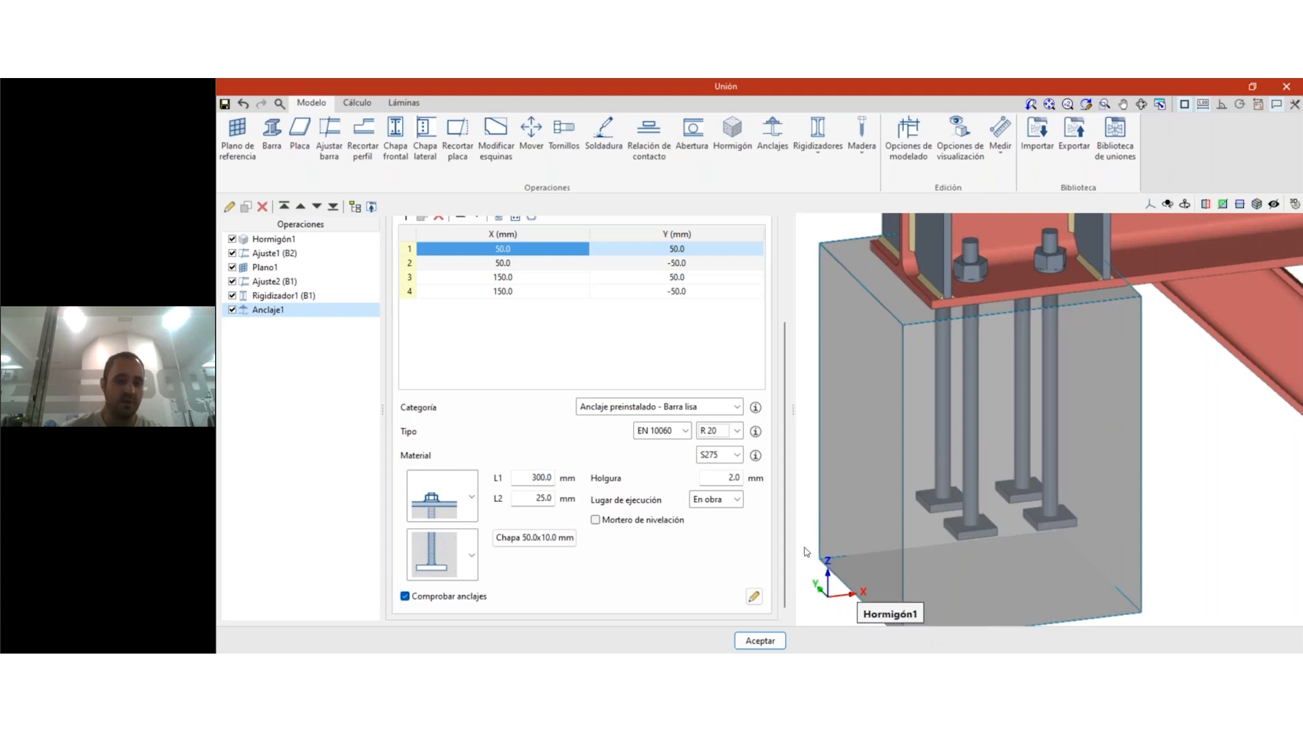
{"action": "mouse_move", "coordinate": [840, 652]}
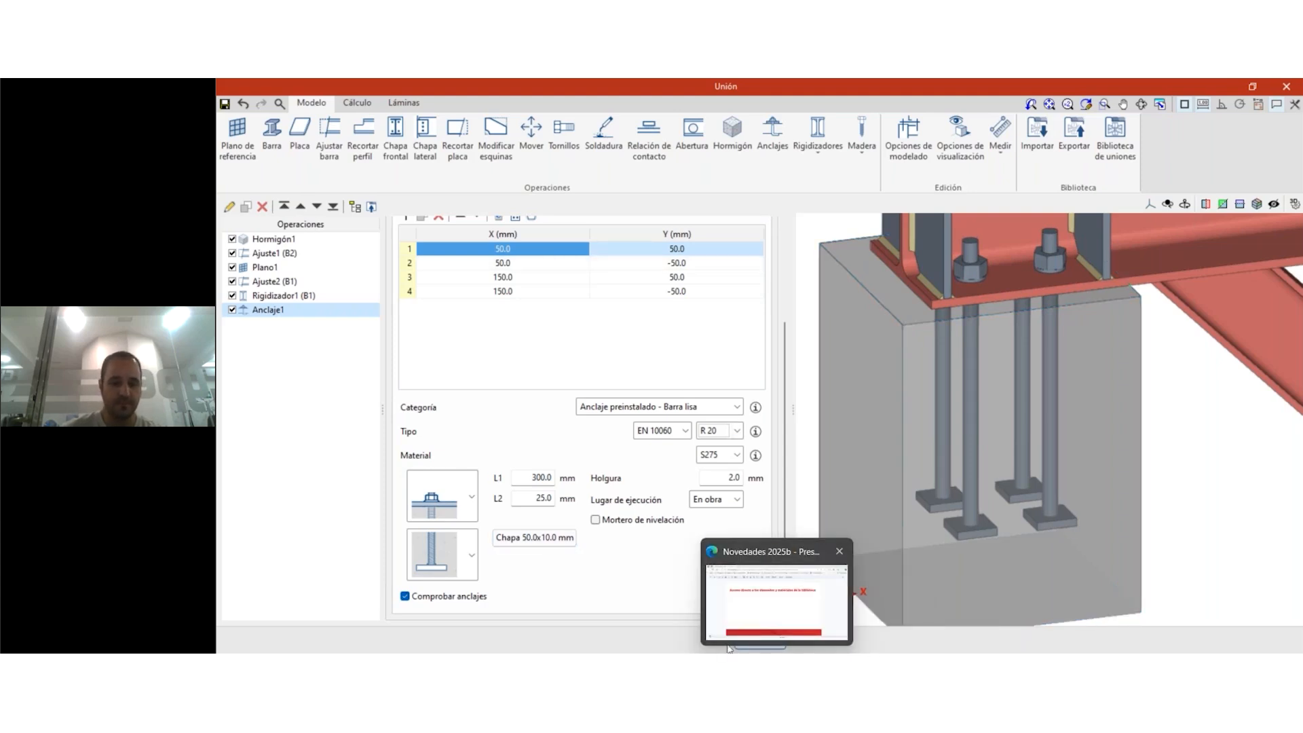
{"action": "scroll", "coordinate": [732, 543], "scroll_direction": "up", "scroll_amount": 1}
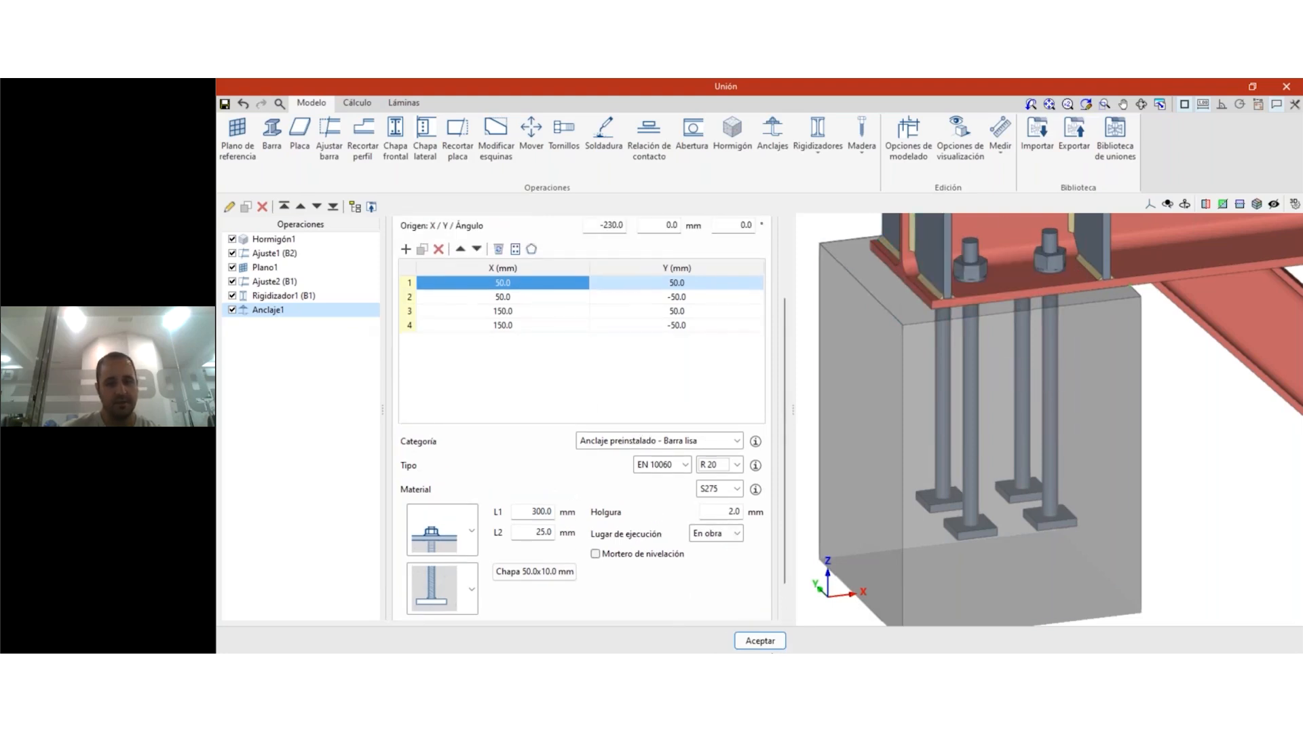
{"action": "left_click", "coordinate": [761, 640]}
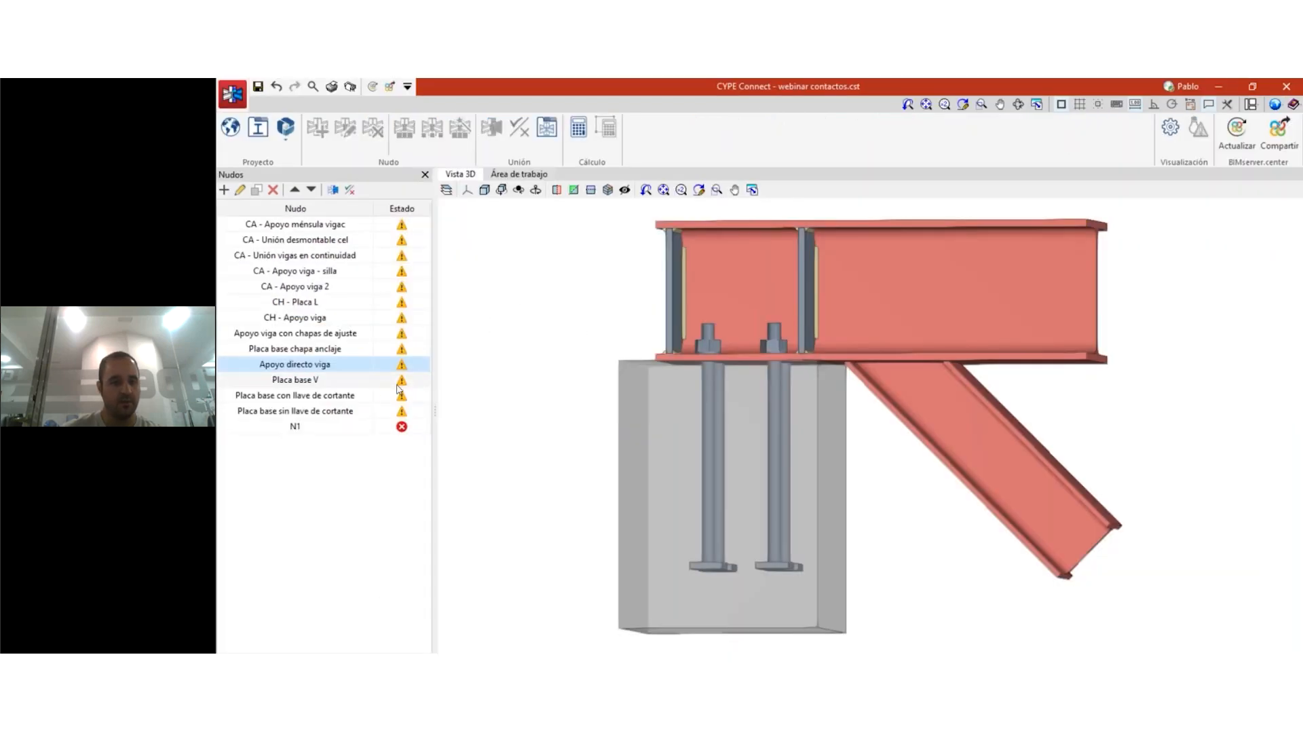
- View the Placa base V, Placa base con llave de cortante and N1 nodes, ending on Placa base sin llave de cortante
{"action": "left_click", "coordinate": [343, 384]}
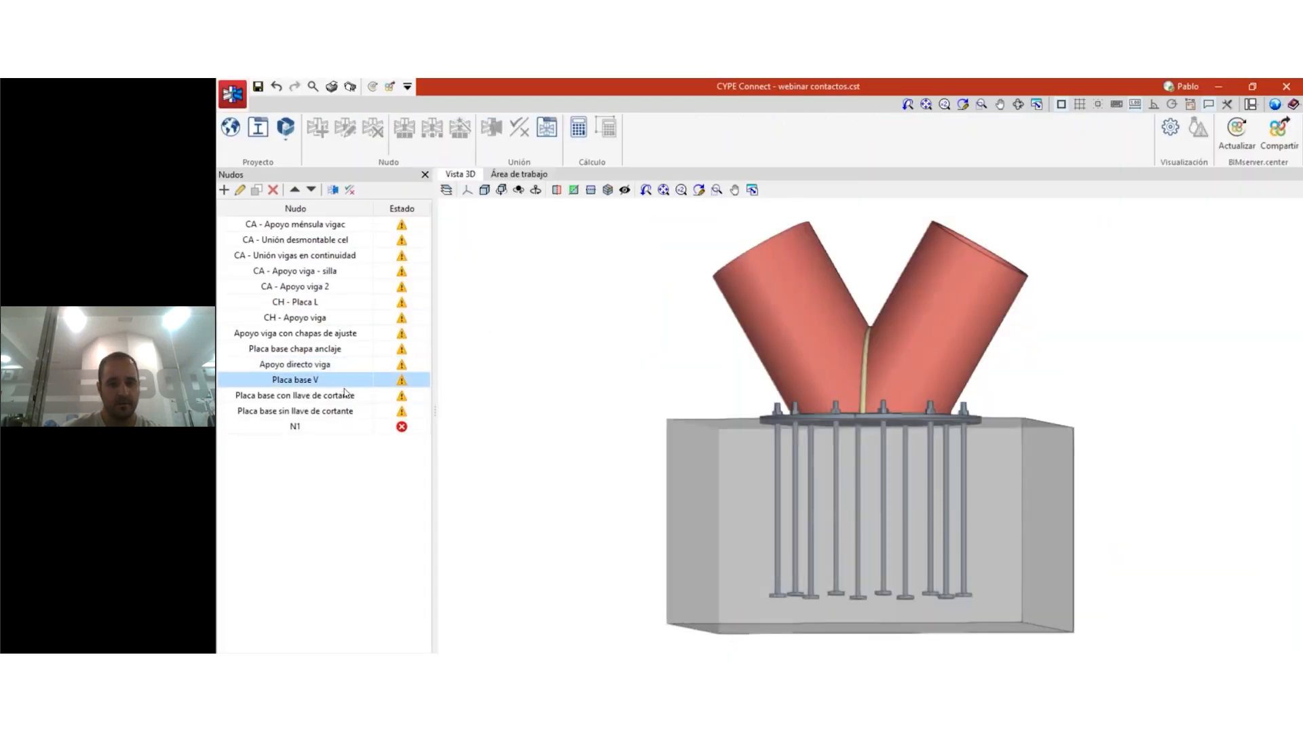
{"action": "left_click", "coordinate": [345, 394]}
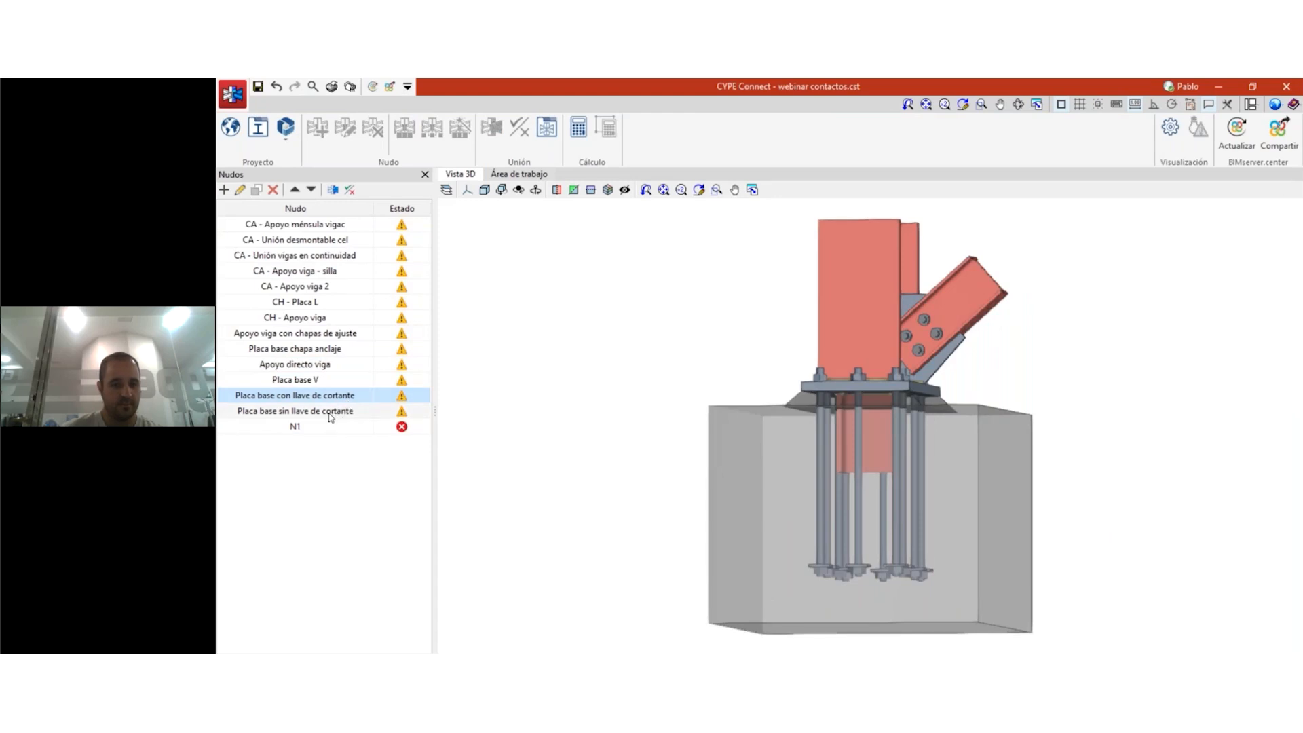
{"action": "left_click", "coordinate": [331, 414]}
{"action": "left_click", "coordinate": [326, 427]}
{"action": "left_click", "coordinate": [329, 411]}
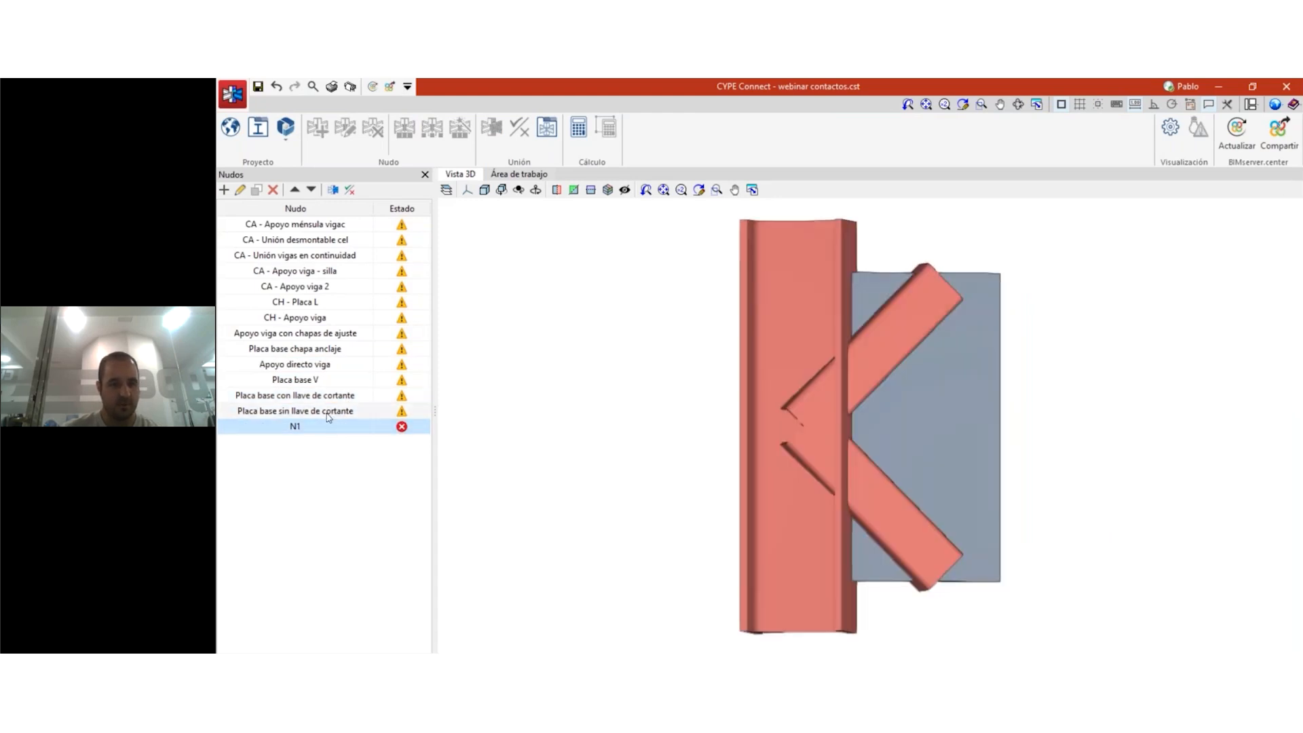
- Start a new node N2 with a rolled steel bar B1 and set the bar's material to S355
{"action": "left_click", "coordinate": [225, 190]}
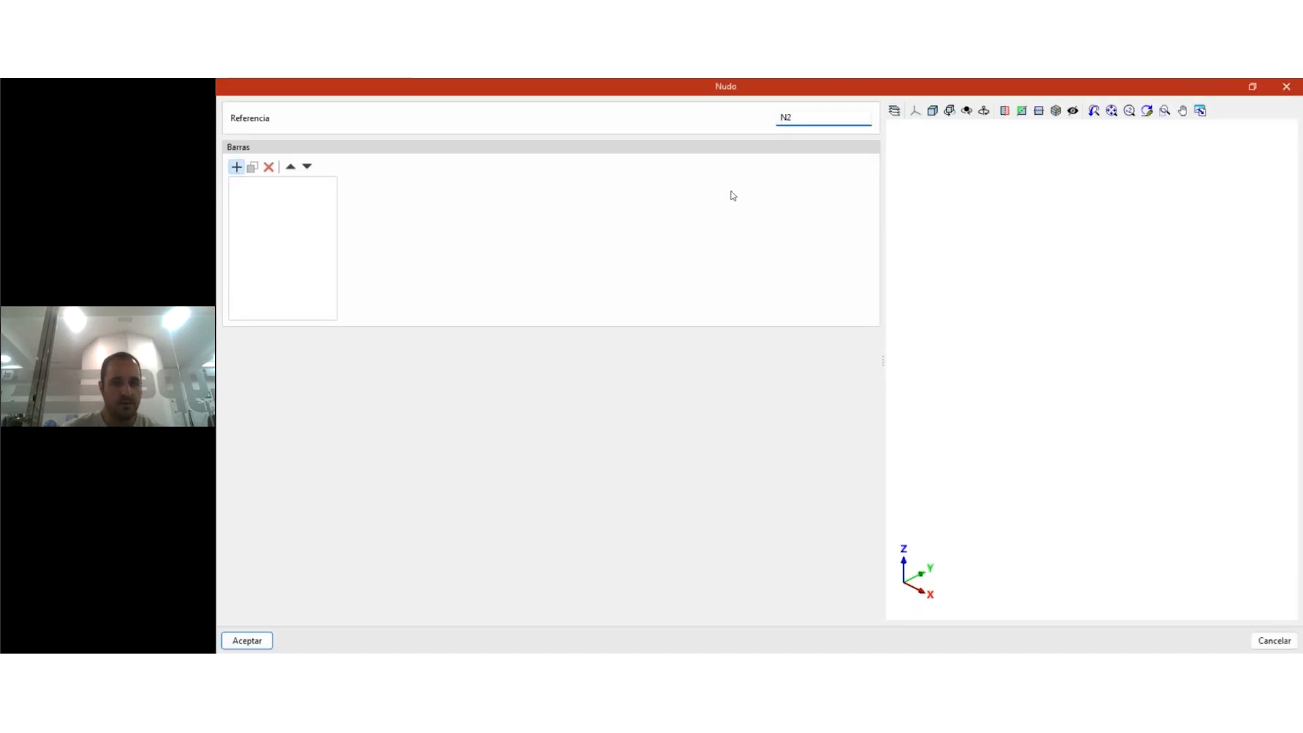
{"action": "double_click", "coordinate": [794, 88]}
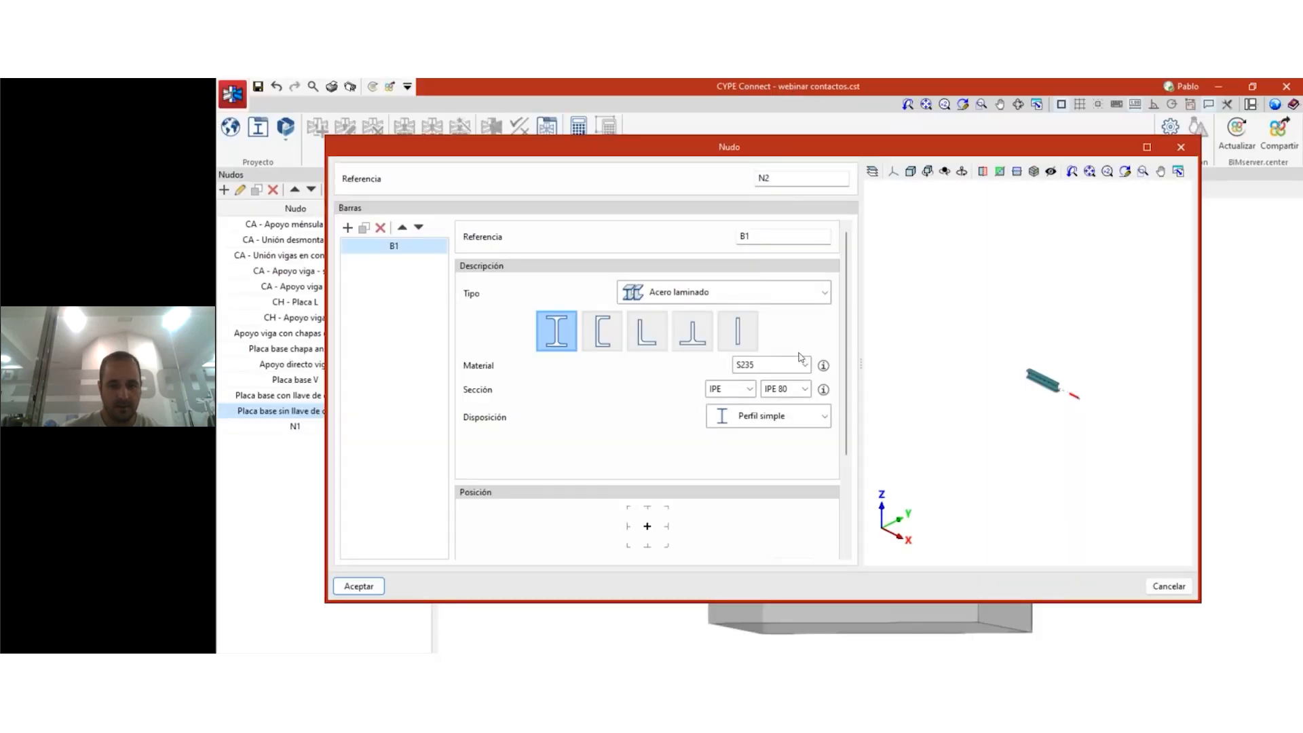
{"action": "left_click", "coordinate": [806, 366]}
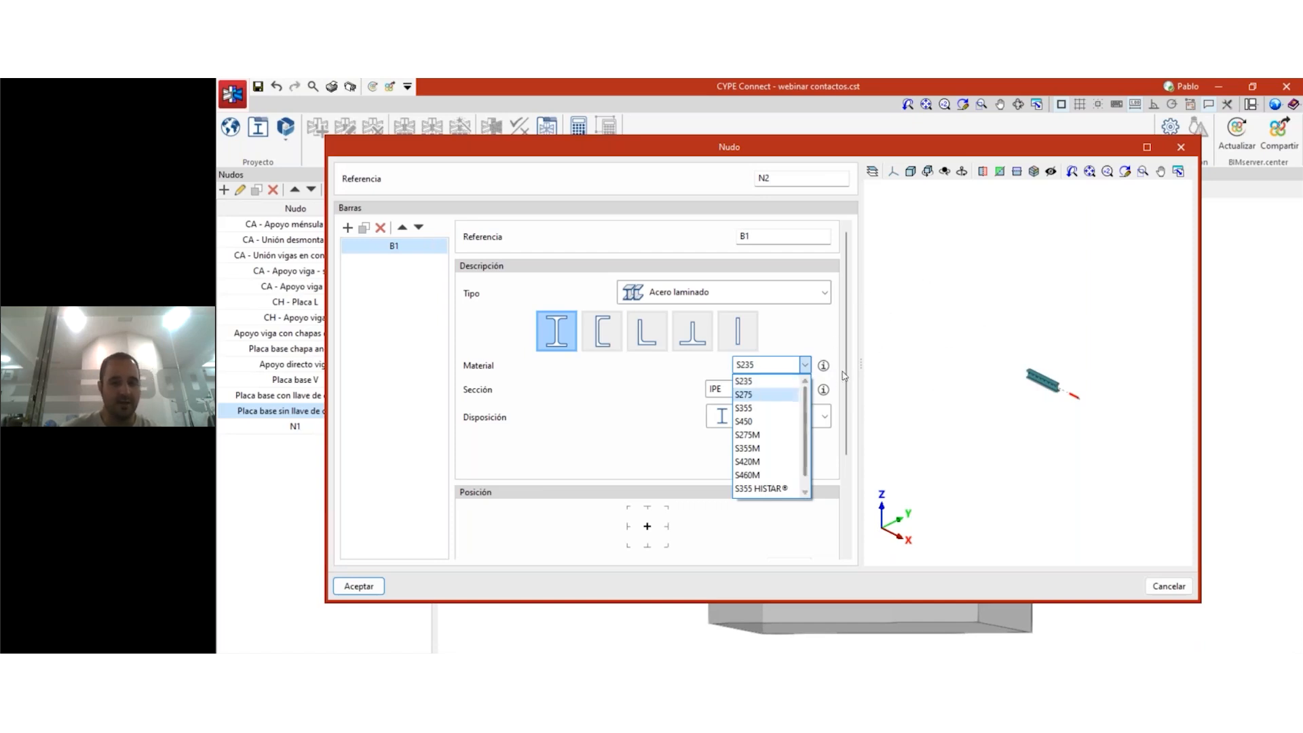
{"action": "left_click", "coordinate": [812, 343]}
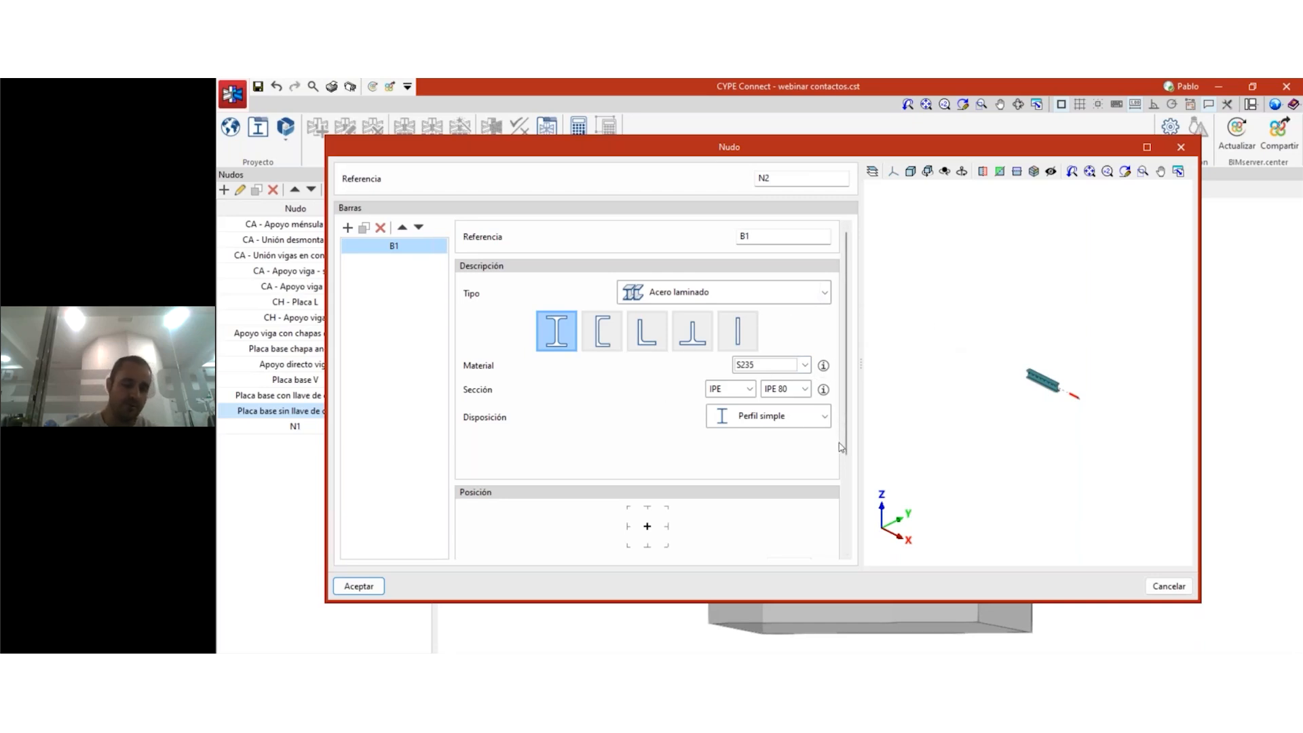
{"action": "left_click", "coordinate": [805, 366]}
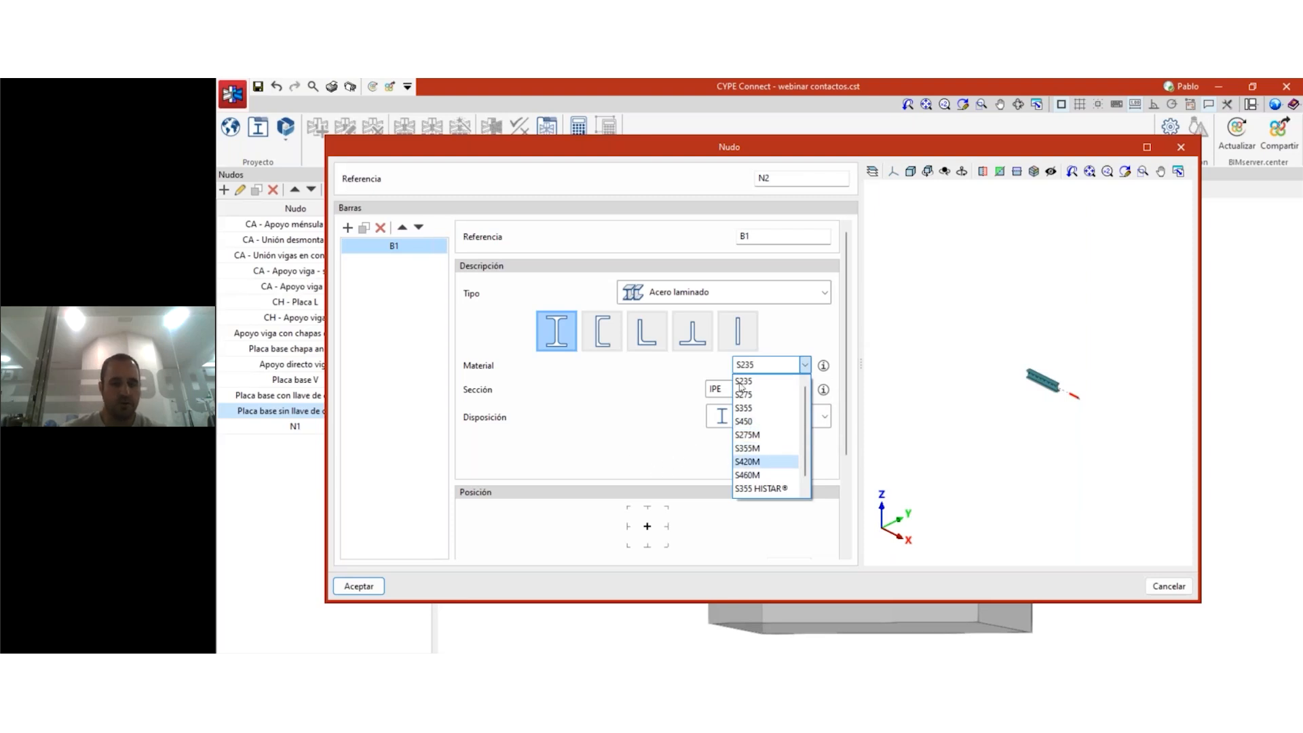
{"action": "left_click", "coordinate": [764, 409]}
- Set bar B1's material to S275M and its section series to IPE O, and discard the new node
{"action": "left_click", "coordinate": [750, 389]}
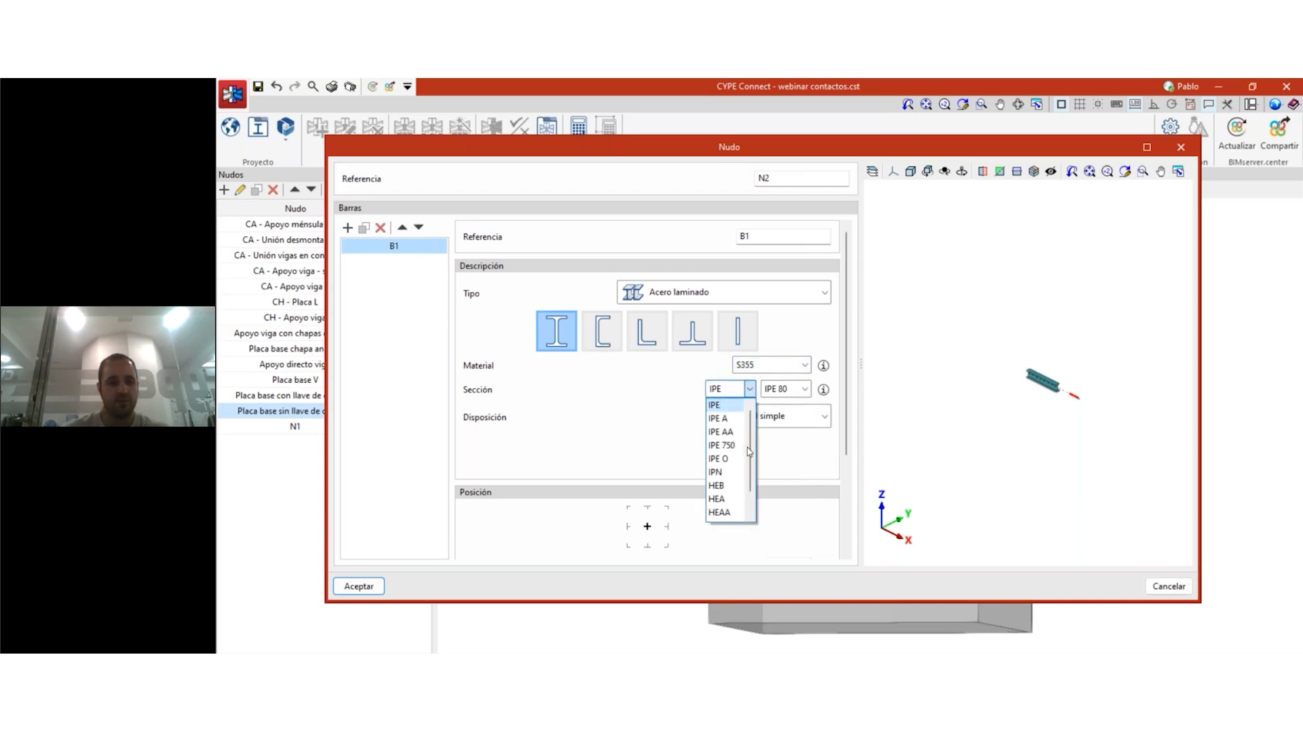
{"action": "left_click", "coordinate": [750, 389]}
{"action": "left_click", "coordinate": [805, 364]}
{"action": "left_click", "coordinate": [771, 420]}
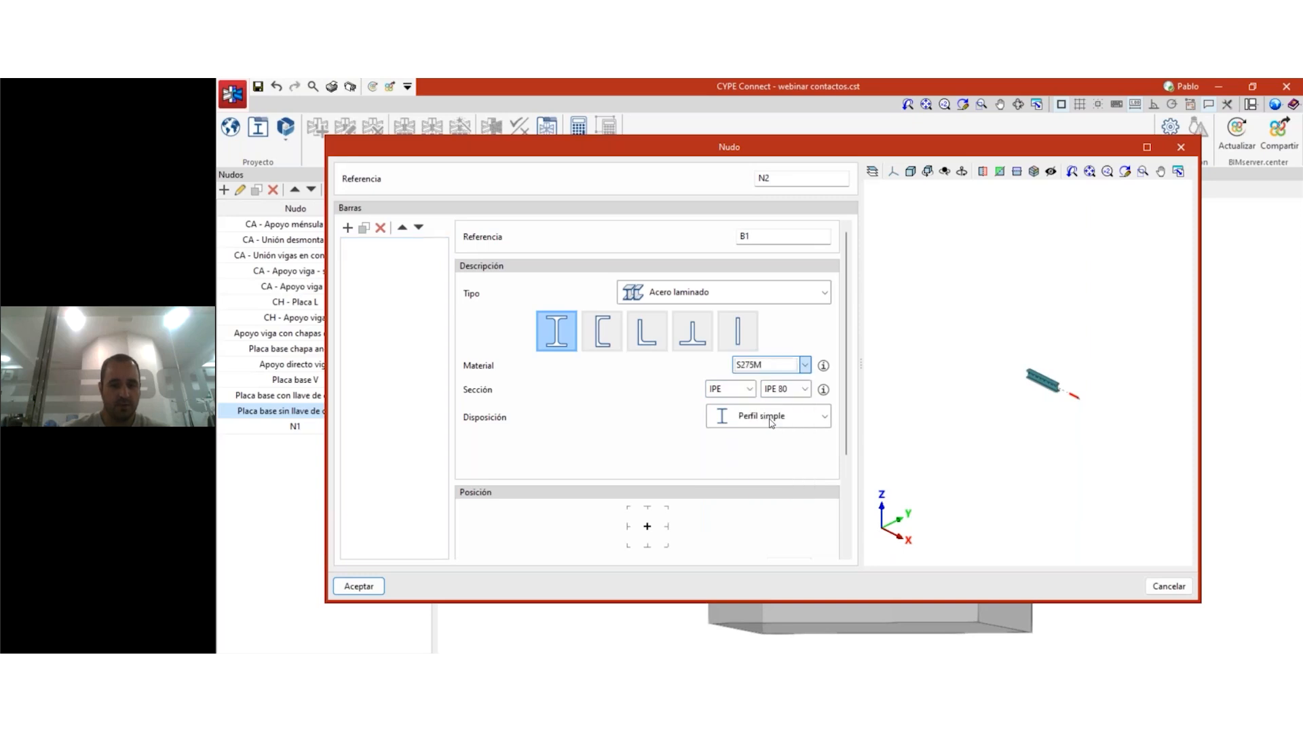
{"action": "left_click", "coordinate": [740, 389]}
{"action": "left_click", "coordinate": [723, 458]}
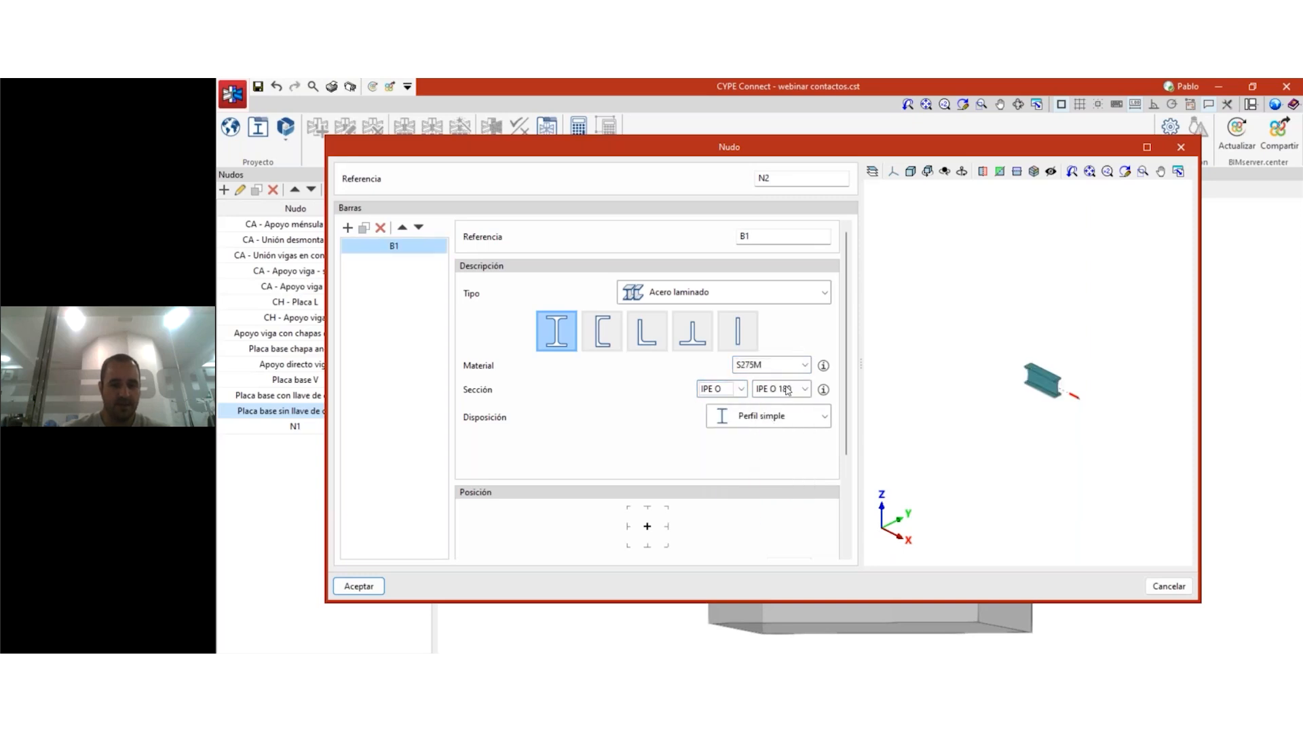
{"action": "left_click", "coordinate": [1169, 586]}
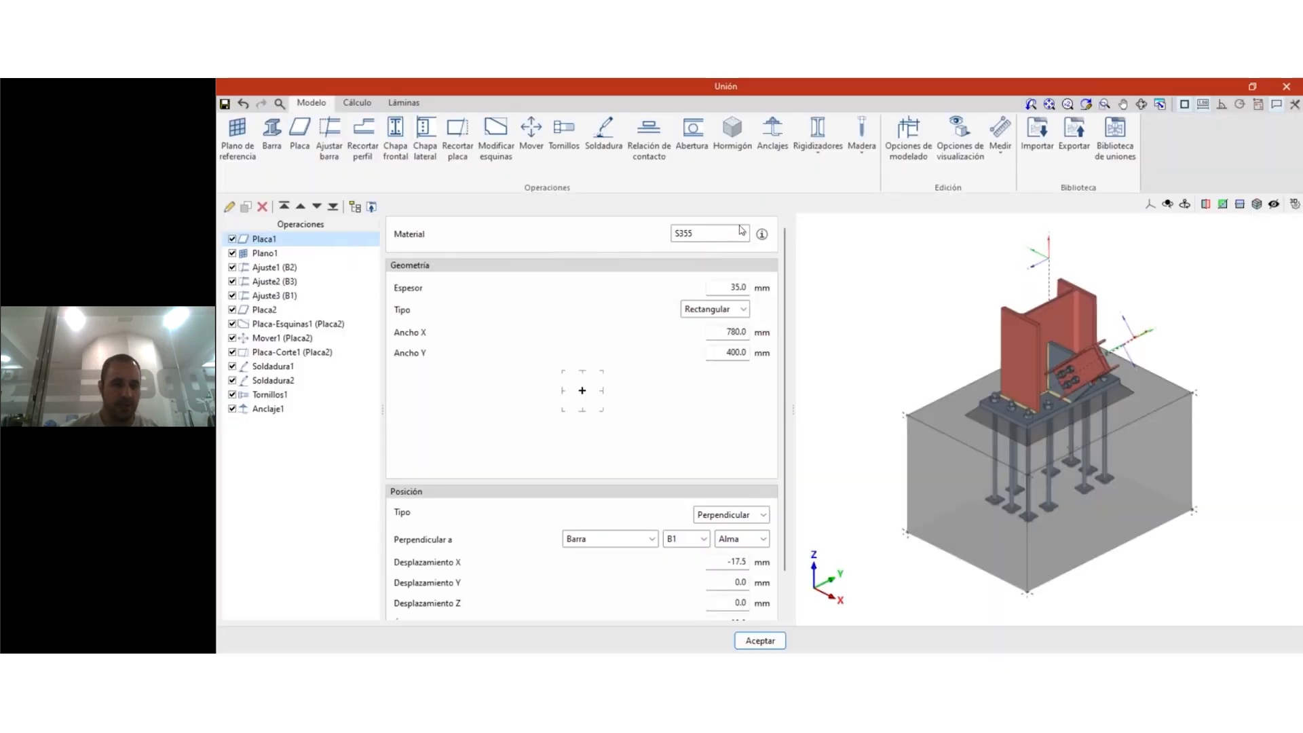
- In the joint of Placa base sin llave de cortante, review the material options and the S355 properties of plate Placa1
{"action": "left_click", "coordinate": [743, 232]}
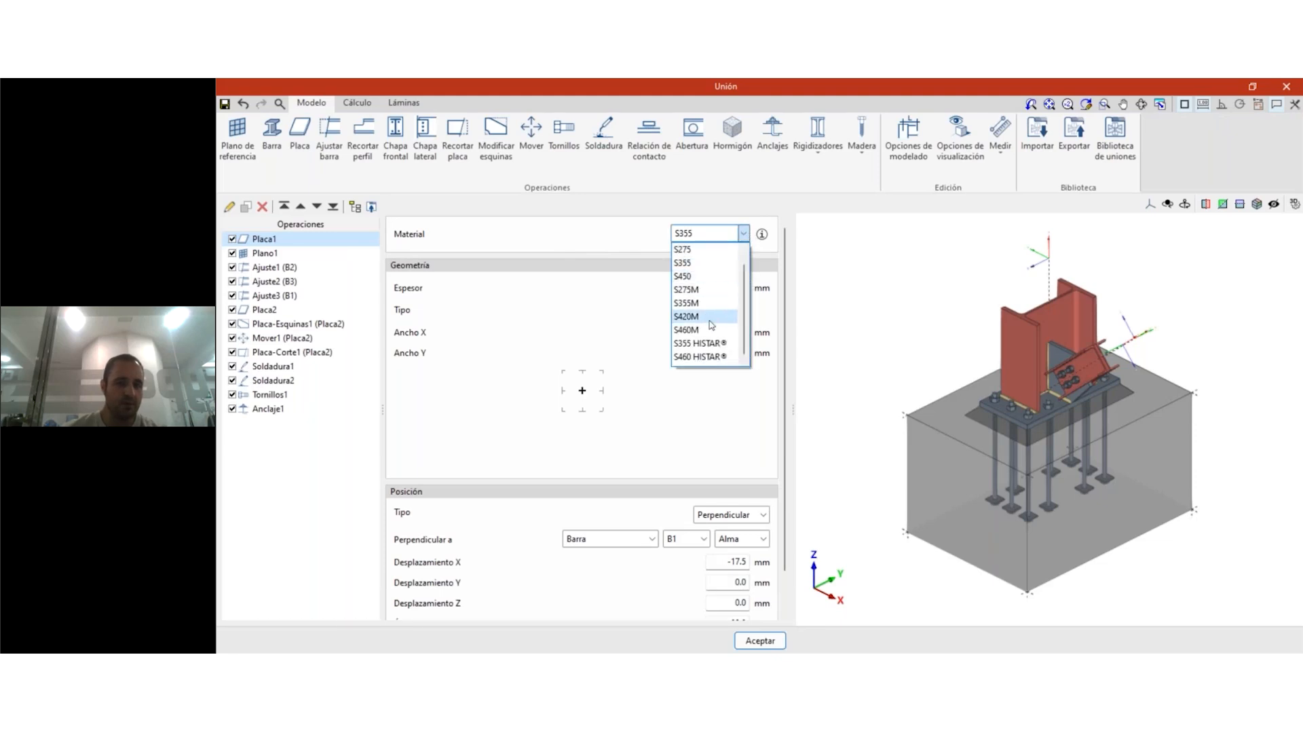
{"action": "left_click", "coordinate": [762, 236]}
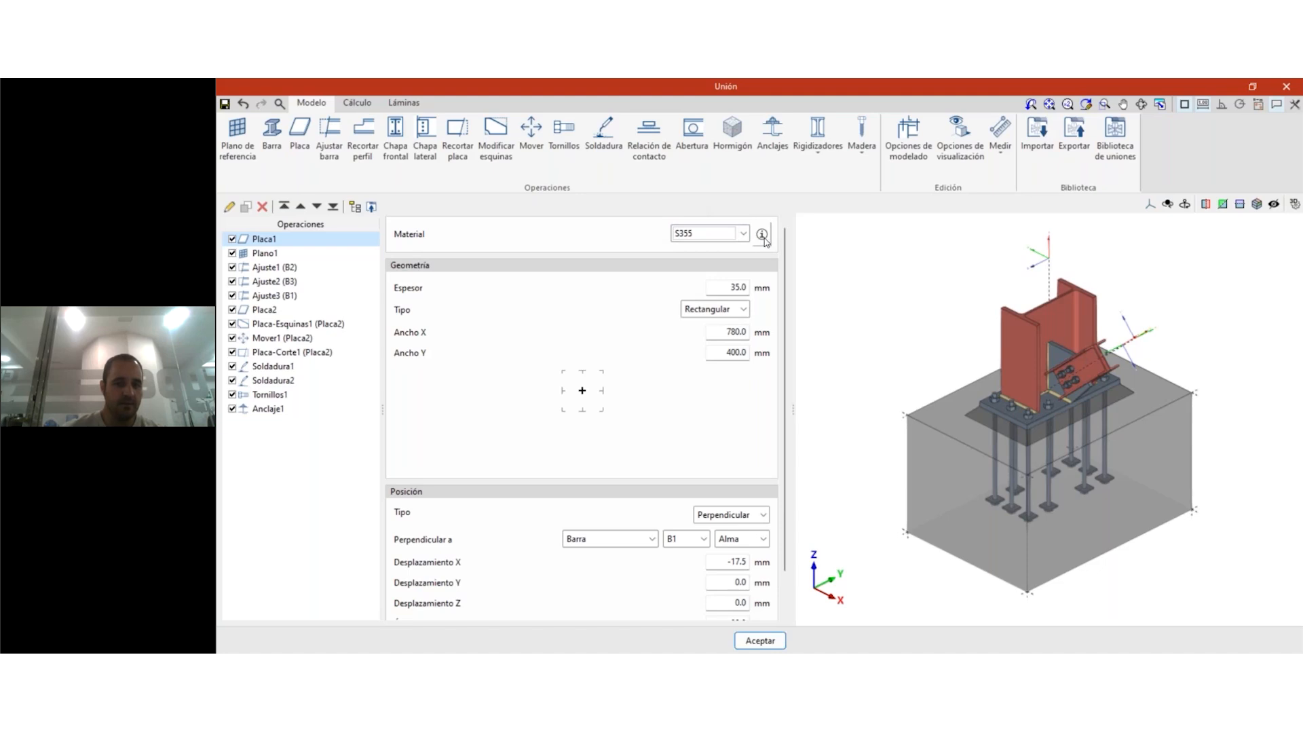
{"action": "left_click", "coordinate": [762, 235]}
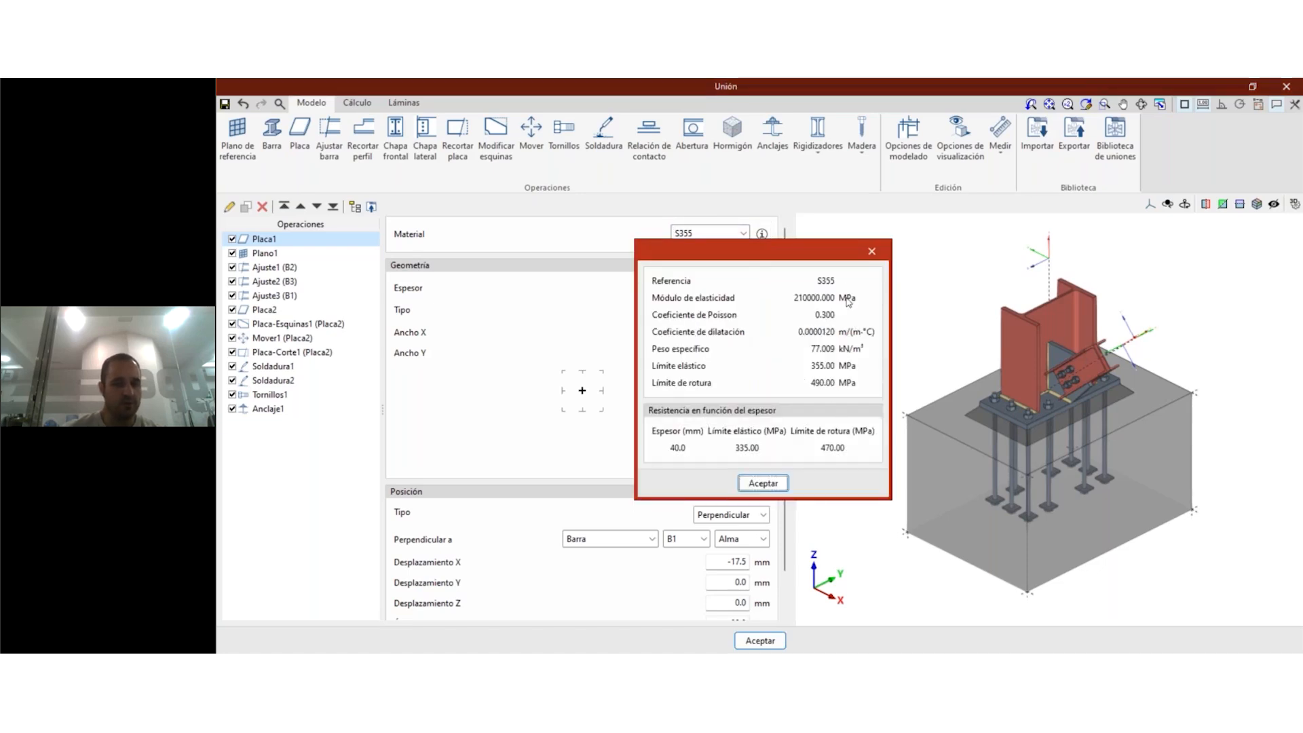
{"action": "left_click", "coordinate": [763, 484]}
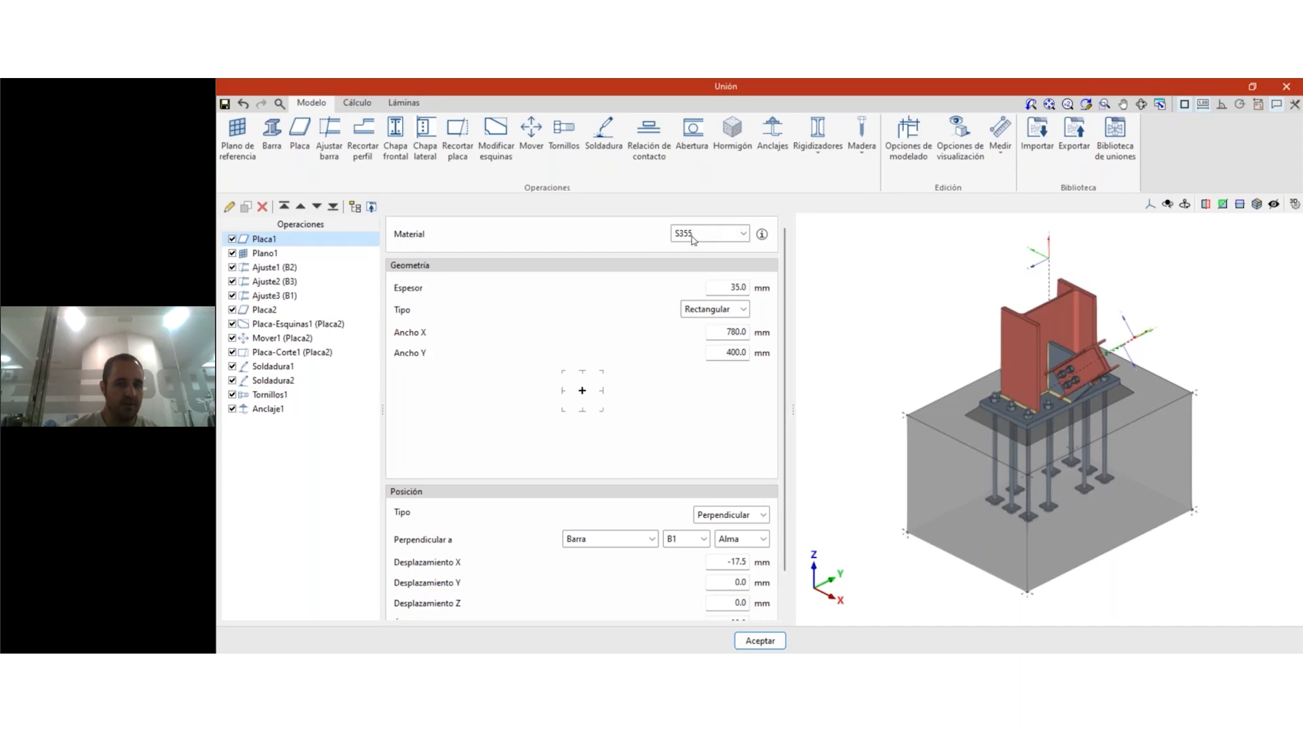
{"action": "left_click", "coordinate": [762, 234]}
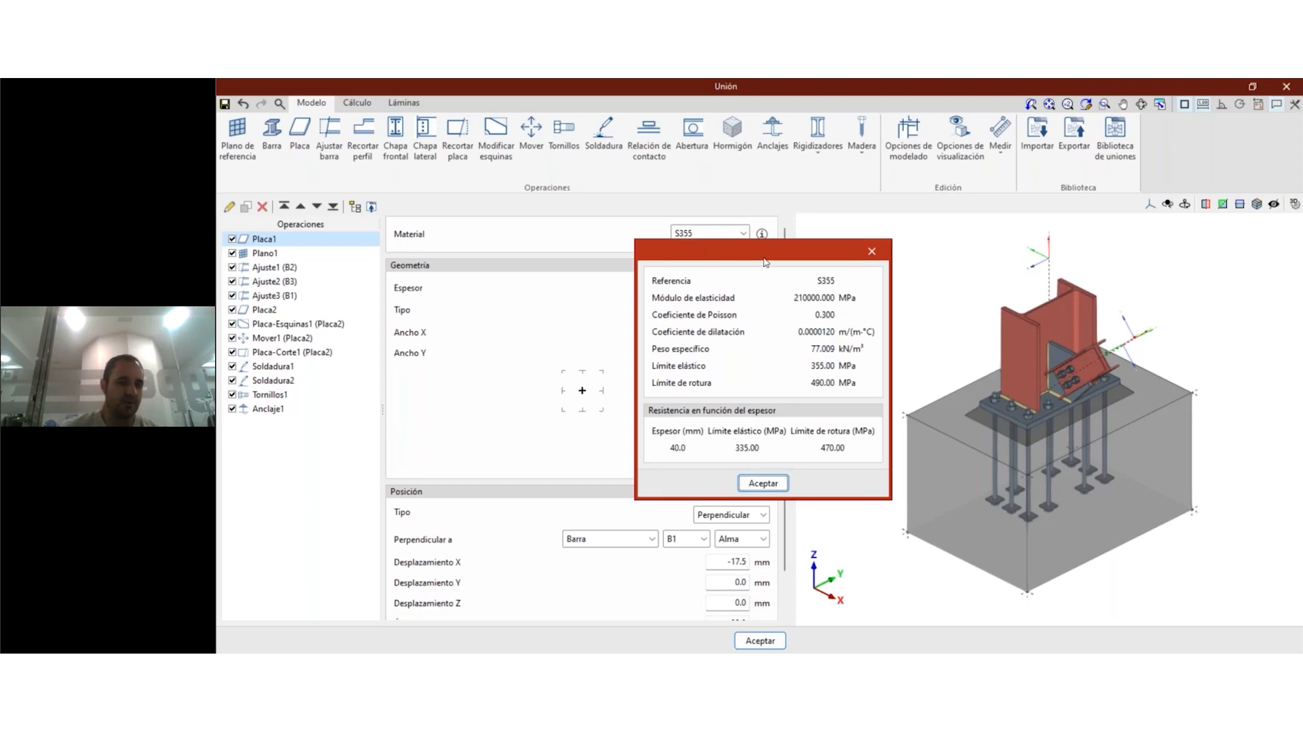
{"action": "left_click_drag", "start_coordinate": [765, 256], "coordinate": [760, 294]}
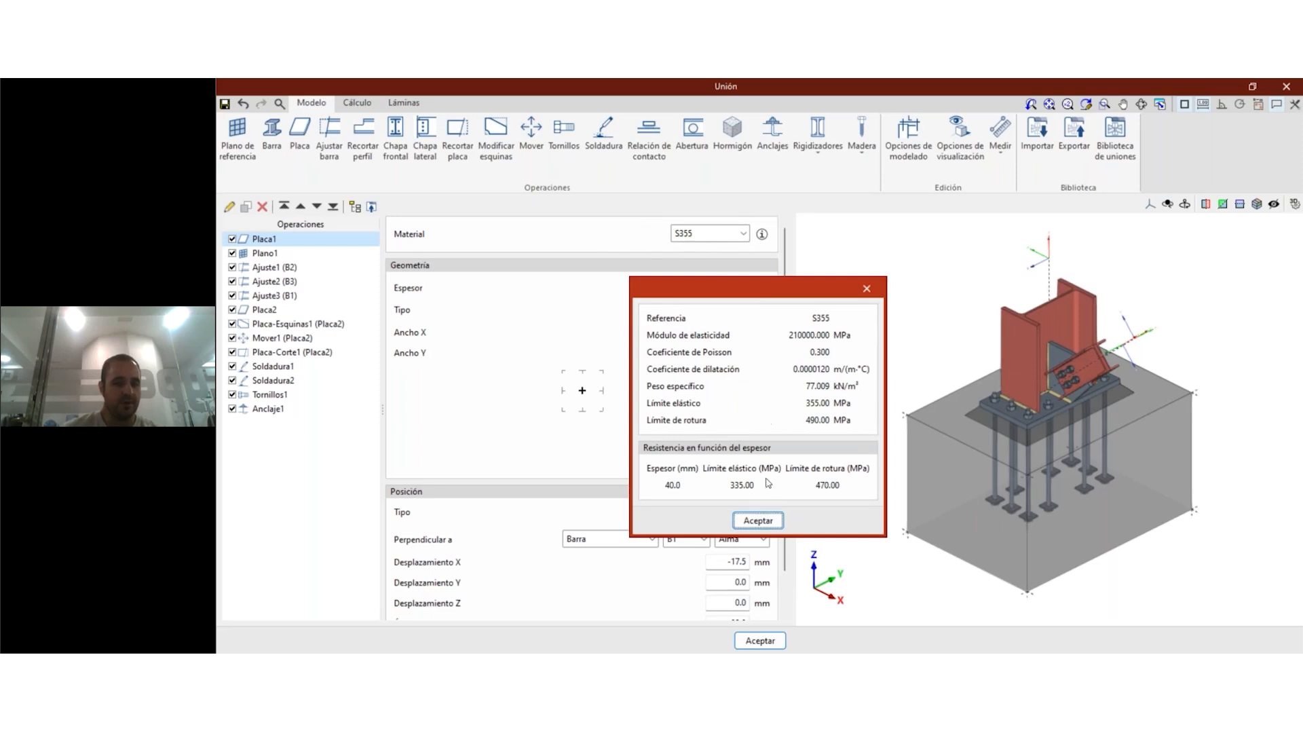
{"action": "left_click", "coordinate": [758, 520]}
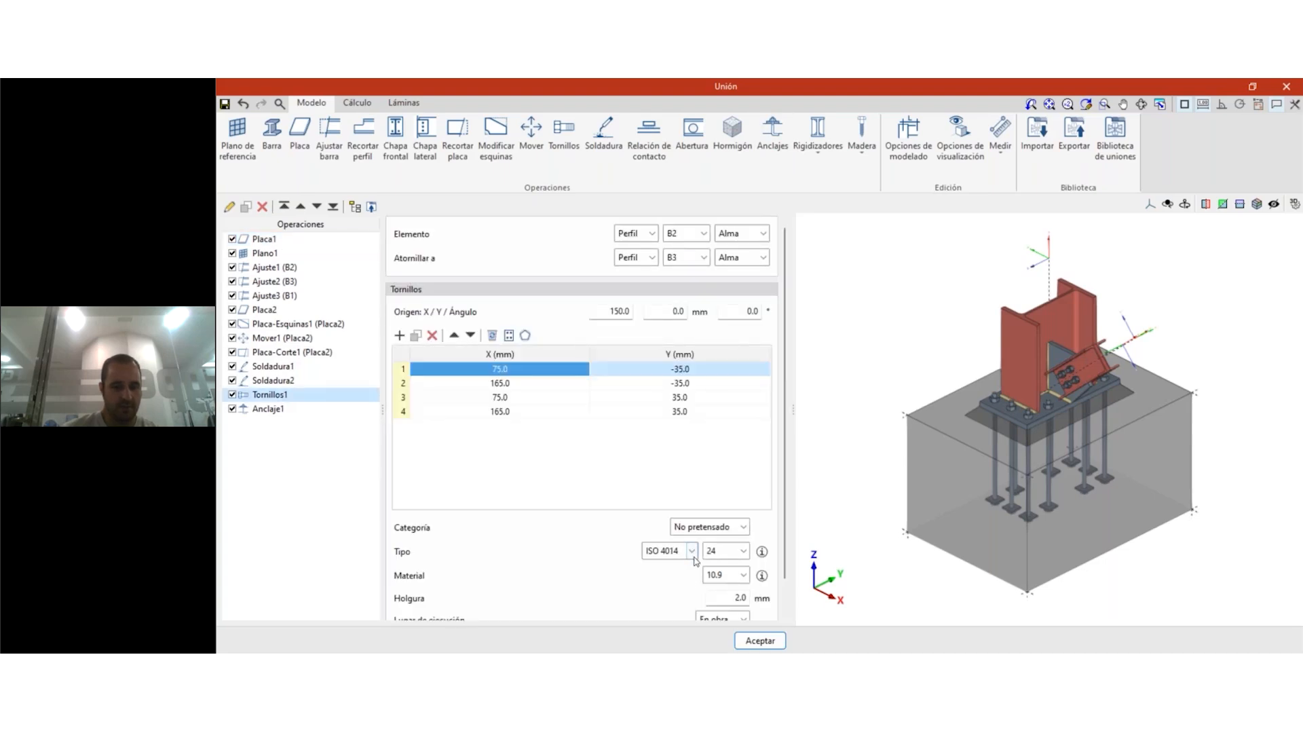
- Try size 42 for the ISO 4014 bolts of Tornillos1 and restore size 24
{"action": "left_click", "coordinate": [692, 552]}
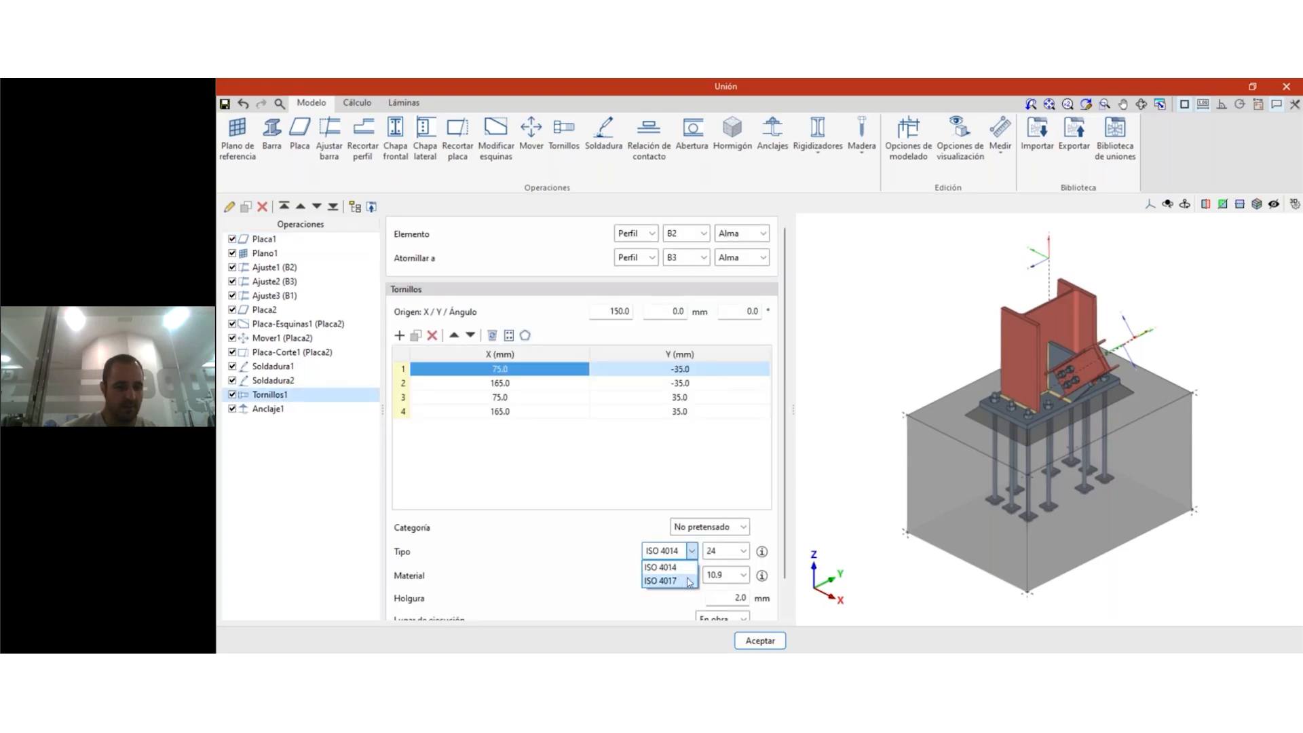
{"action": "left_click", "coordinate": [745, 551]}
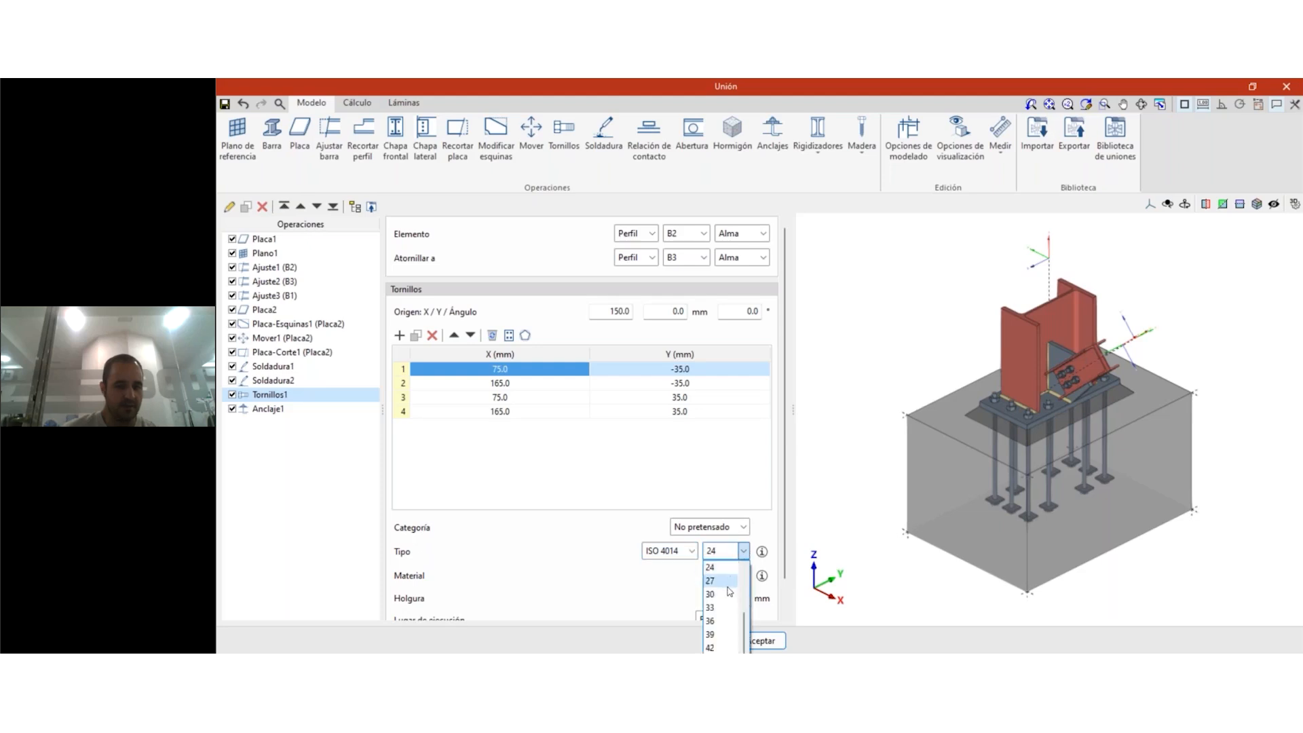
{"action": "left_click", "coordinate": [721, 648]}
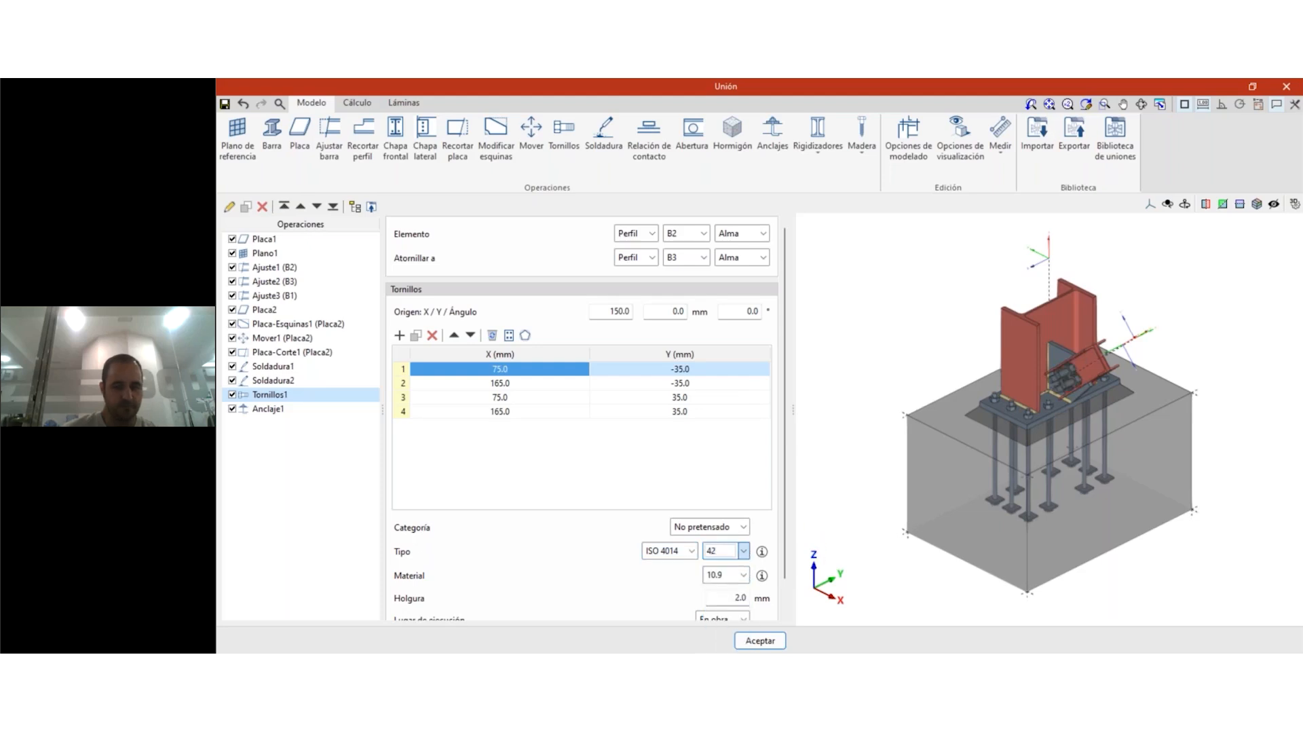
{"action": "scroll", "coordinate": [815, 529], "scroll_direction": "down", "scroll_amount": 2}
{"action": "left_click", "coordinate": [745, 551]}
{"action": "left_click", "coordinate": [721, 569]}
- Check the material options of Tornillos1 and examine the base plate, bolts and anchors up close in the 3D model
{"action": "scroll", "coordinate": [744, 563], "scroll_direction": "down", "scroll_amount": 1}
{"action": "left_click", "coordinate": [744, 541]}
{"action": "left_click", "coordinate": [767, 488]}
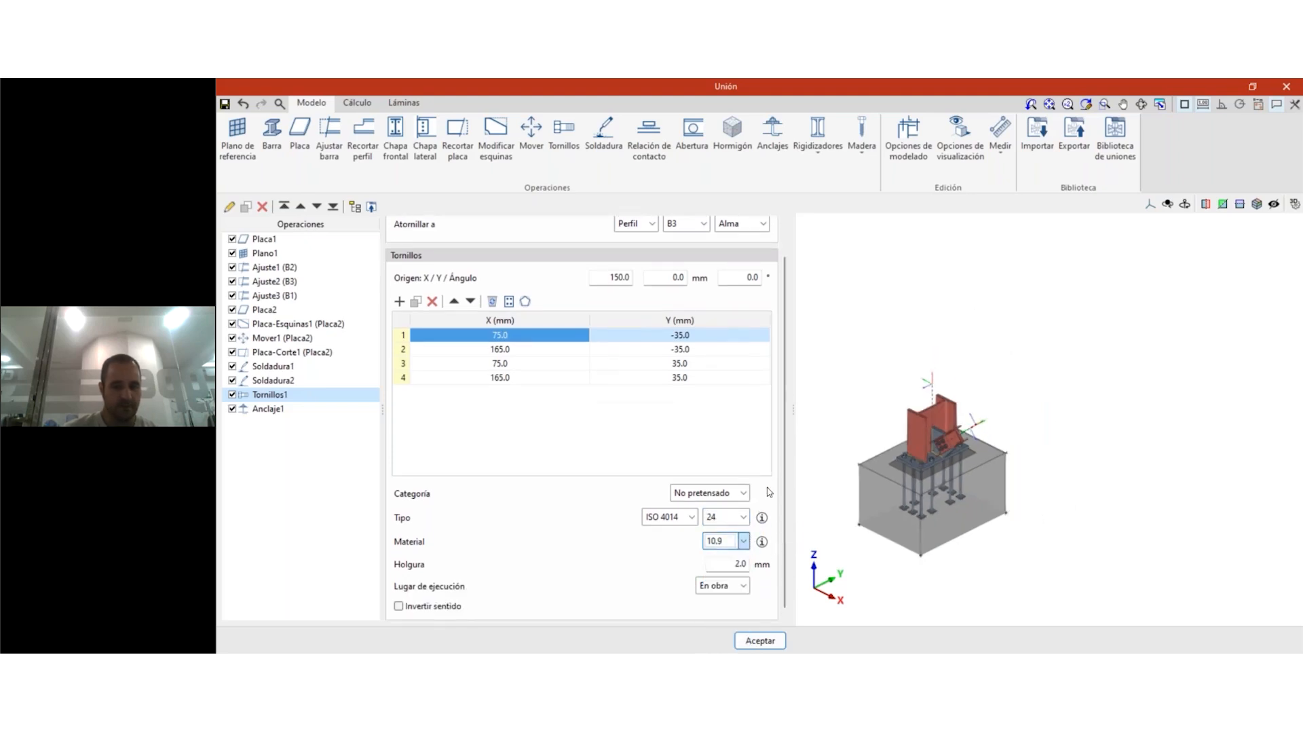
{"action": "middle_click_drag", "start_coordinate": [850, 606], "coordinate": [966, 577], "text": "shift"}
{"action": "scroll", "coordinate": [895, 467], "scroll_direction": "up", "scroll_amount": 4}
{"action": "middle_click_drag", "start_coordinate": [902, 413], "coordinate": [918, 442], "text": "shift"}
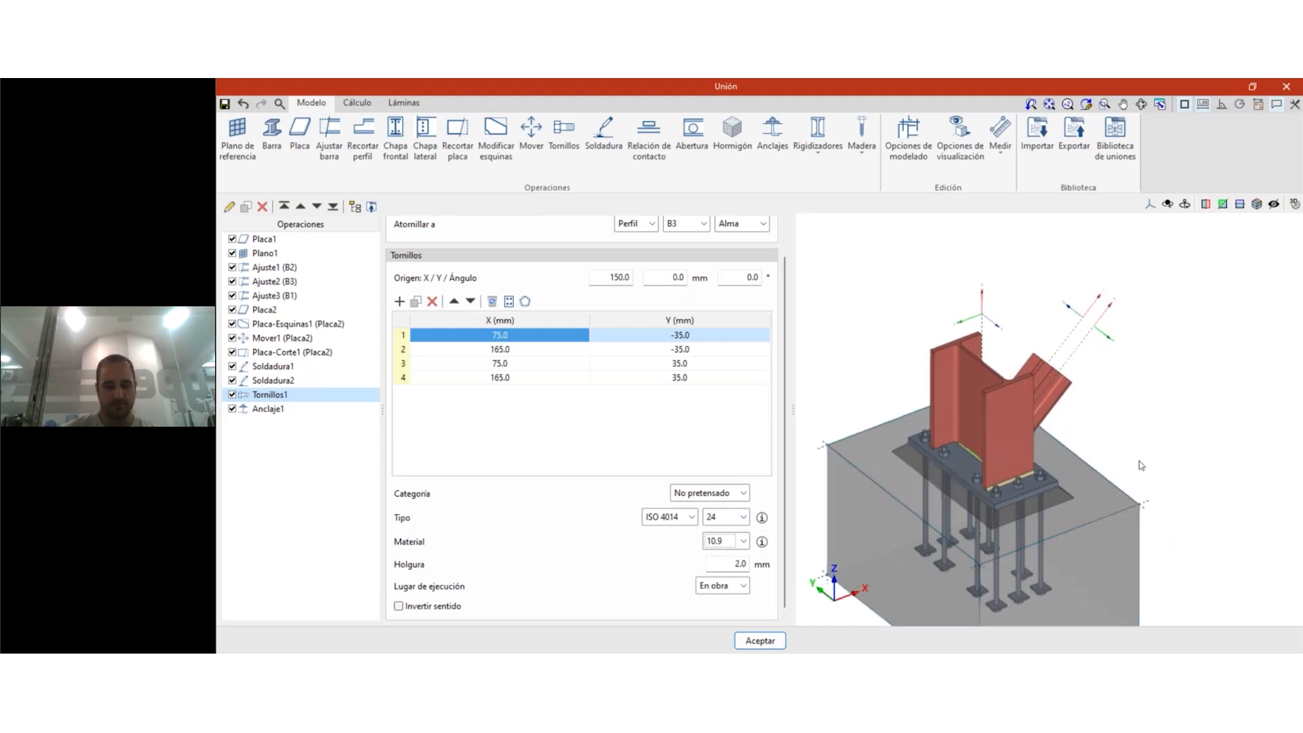
{"action": "middle_click_drag", "start_coordinate": [1100, 472], "coordinate": [847, 491], "text": "shift"}
{"action": "middle_click_drag", "start_coordinate": [1069, 534], "coordinate": [1005, 507], "text": "shift"}
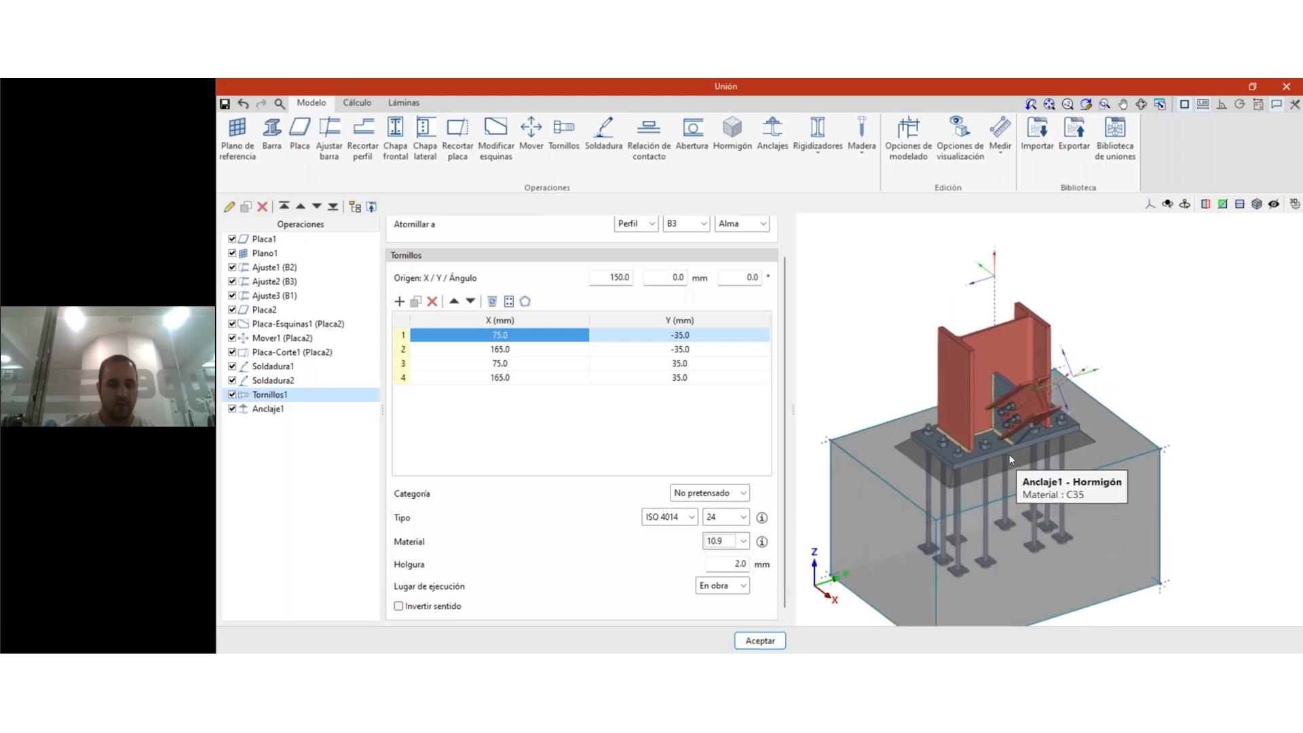
{"action": "scroll", "coordinate": [923, 439], "scroll_direction": "up", "scroll_amount": 5}
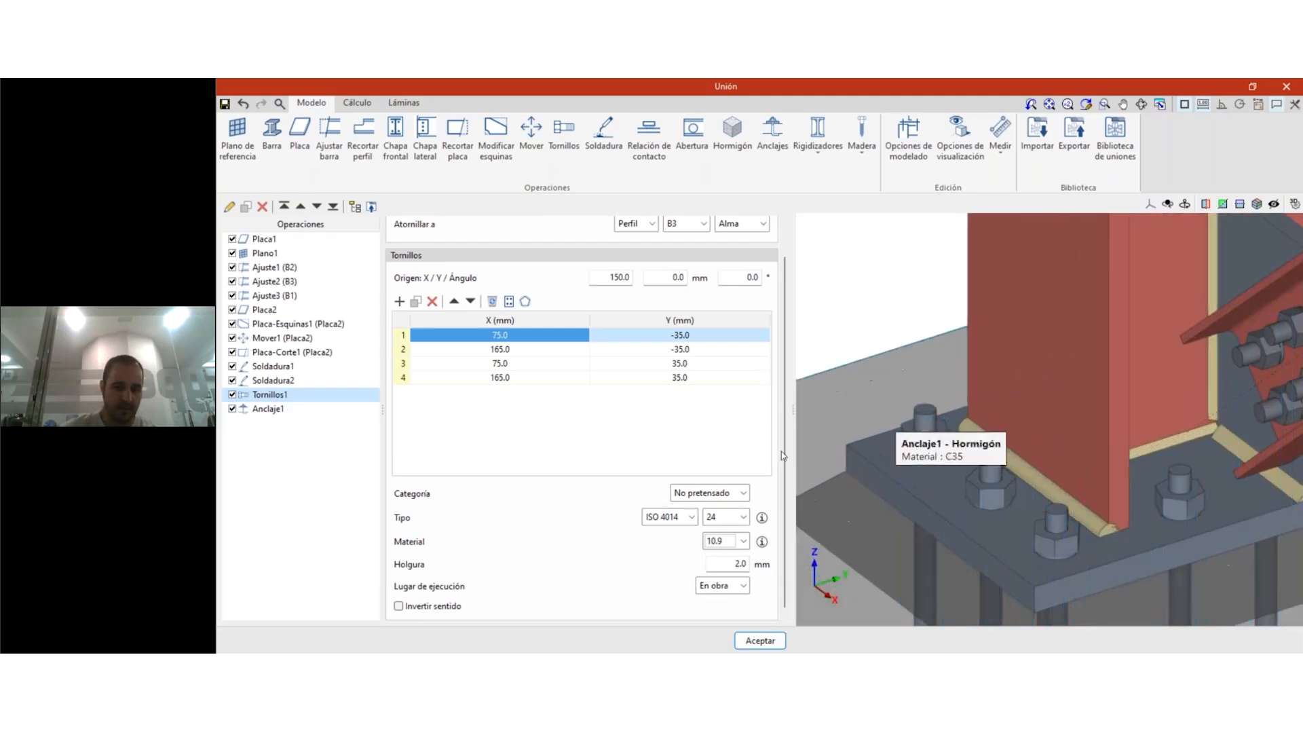
- Review the bolt types and sizes available for Tornillos1
{"action": "left_click", "coordinate": [692, 517]}
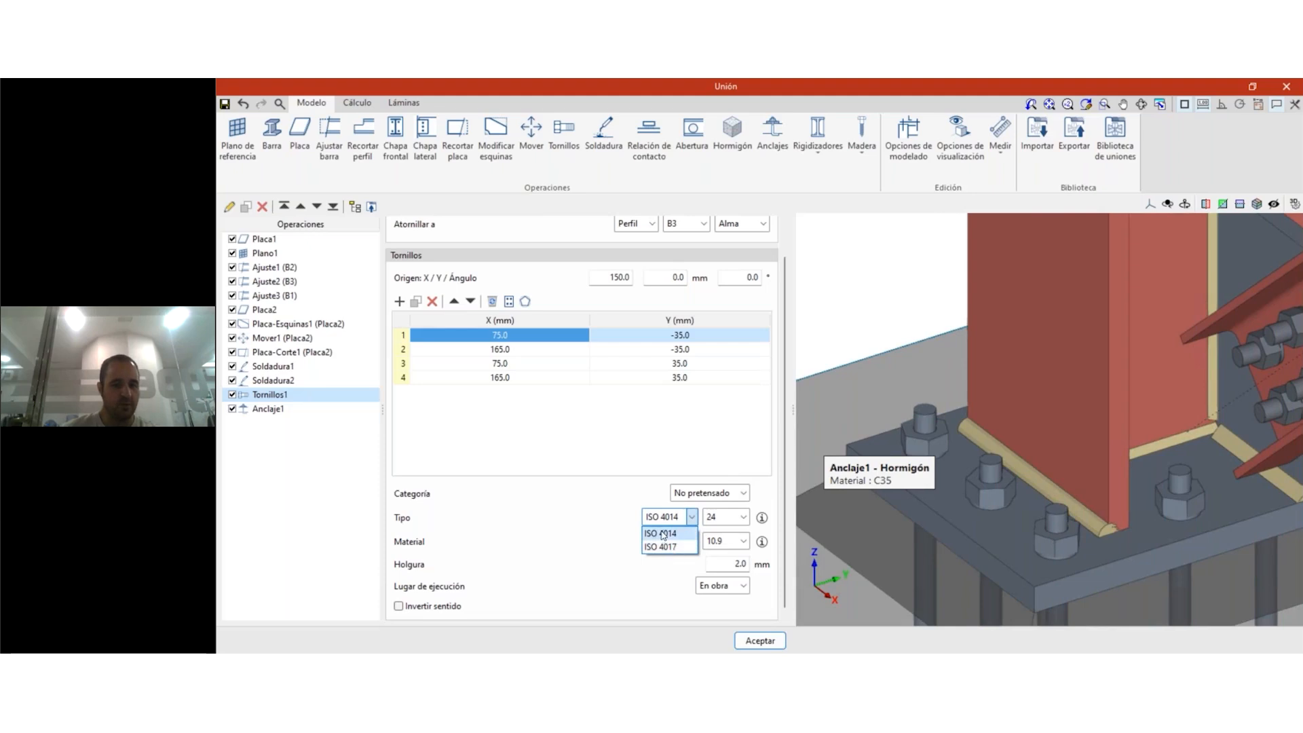
{"action": "left_click", "coordinate": [742, 519]}
{"action": "left_click", "coordinate": [743, 519]}
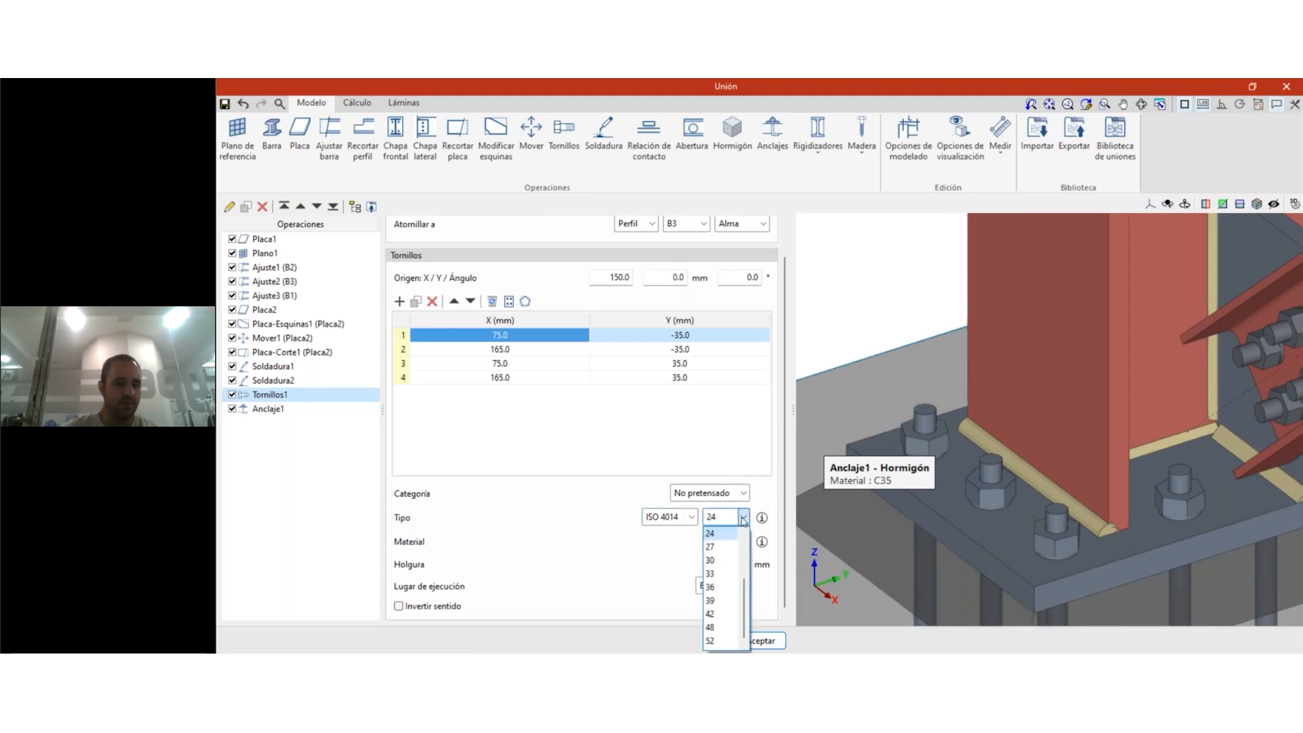
- Return to the main project window and open the project's Bibliotecas of materials and elements
{"action": "left_click", "coordinate": [296, 141]}
{"action": "left_click", "coordinate": [299, 135]}
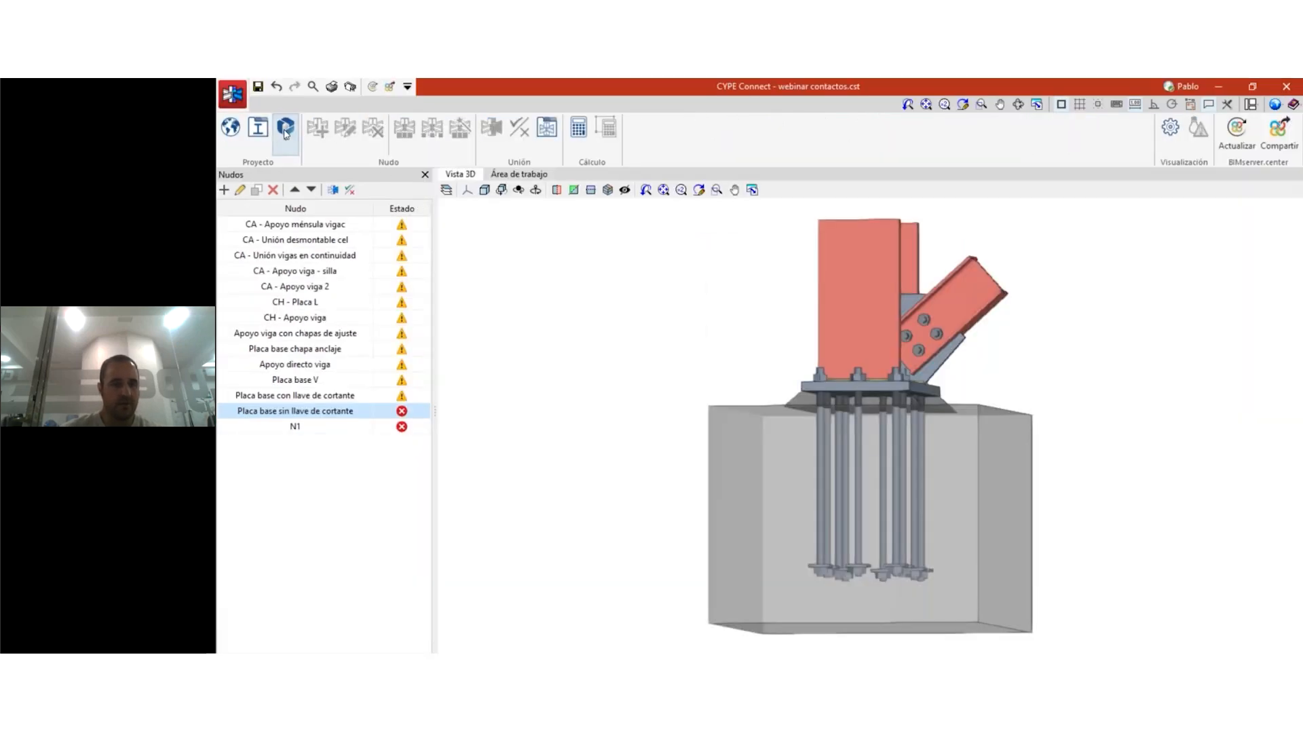
{"action": "left_click", "coordinate": [268, 135]}
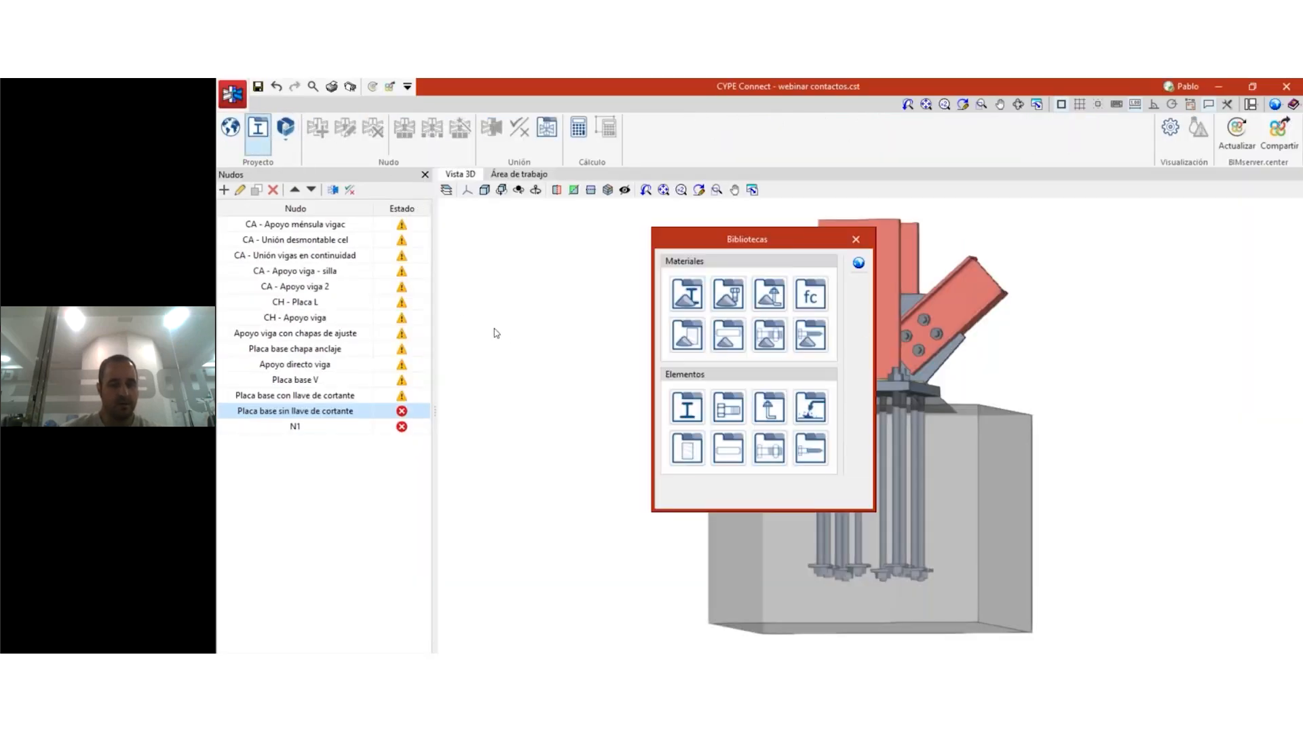
- Make S275 the default steel for profiles and plates by moving it to first place in the materials library
{"action": "left_click", "coordinate": [687, 293]}
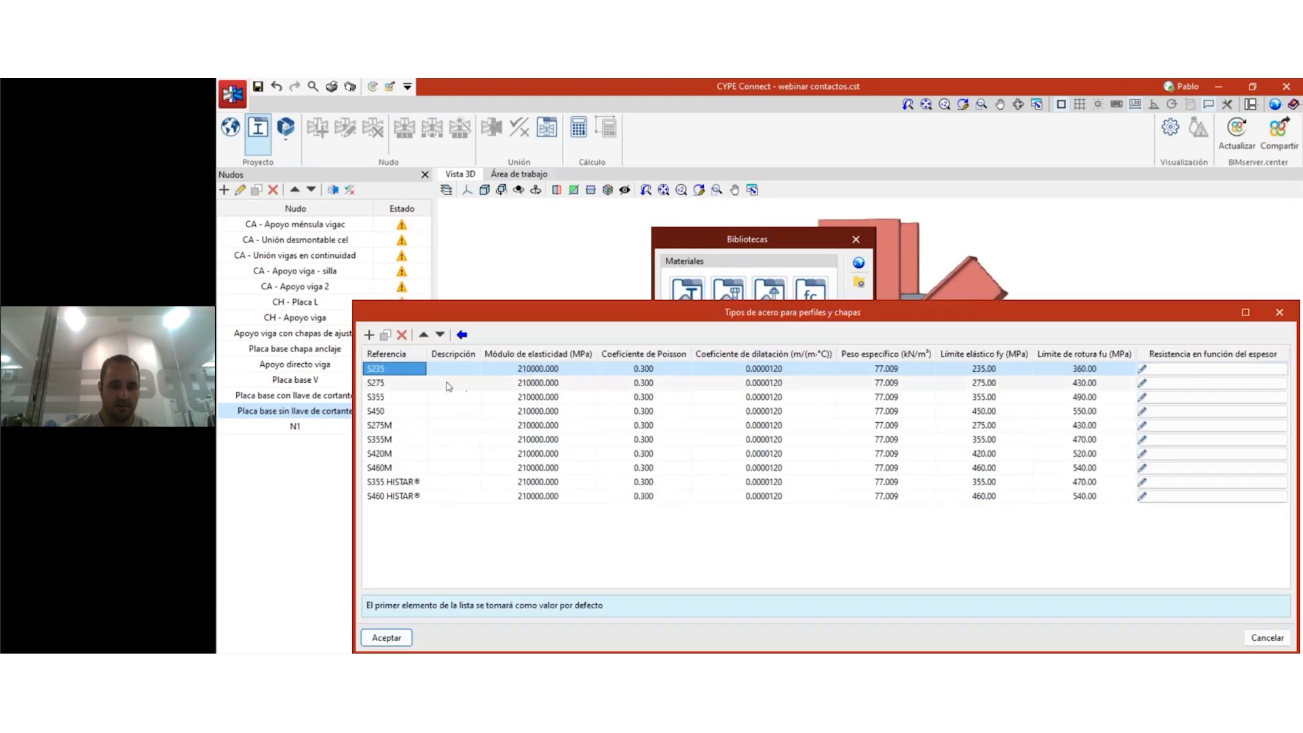
{"action": "left_click", "coordinate": [407, 383]}
{"action": "left_click", "coordinate": [424, 334]}
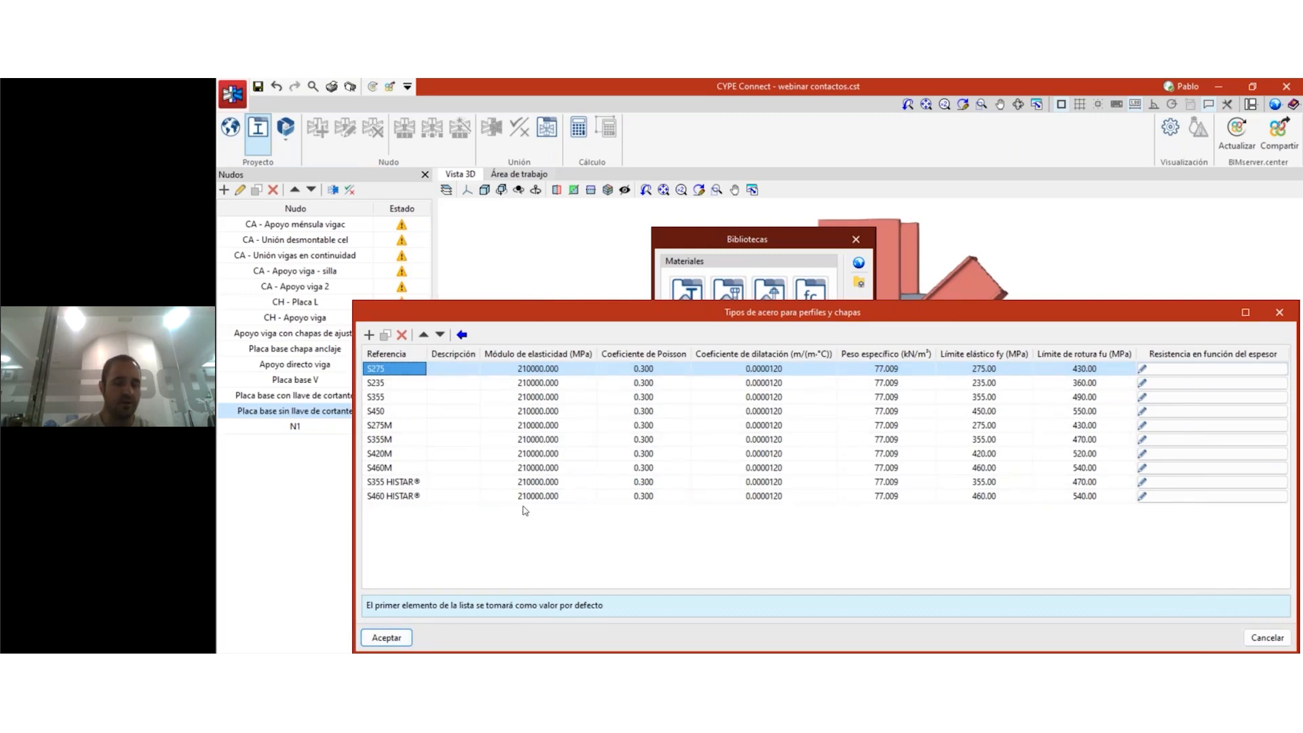
{"action": "left_click", "coordinate": [387, 638]}
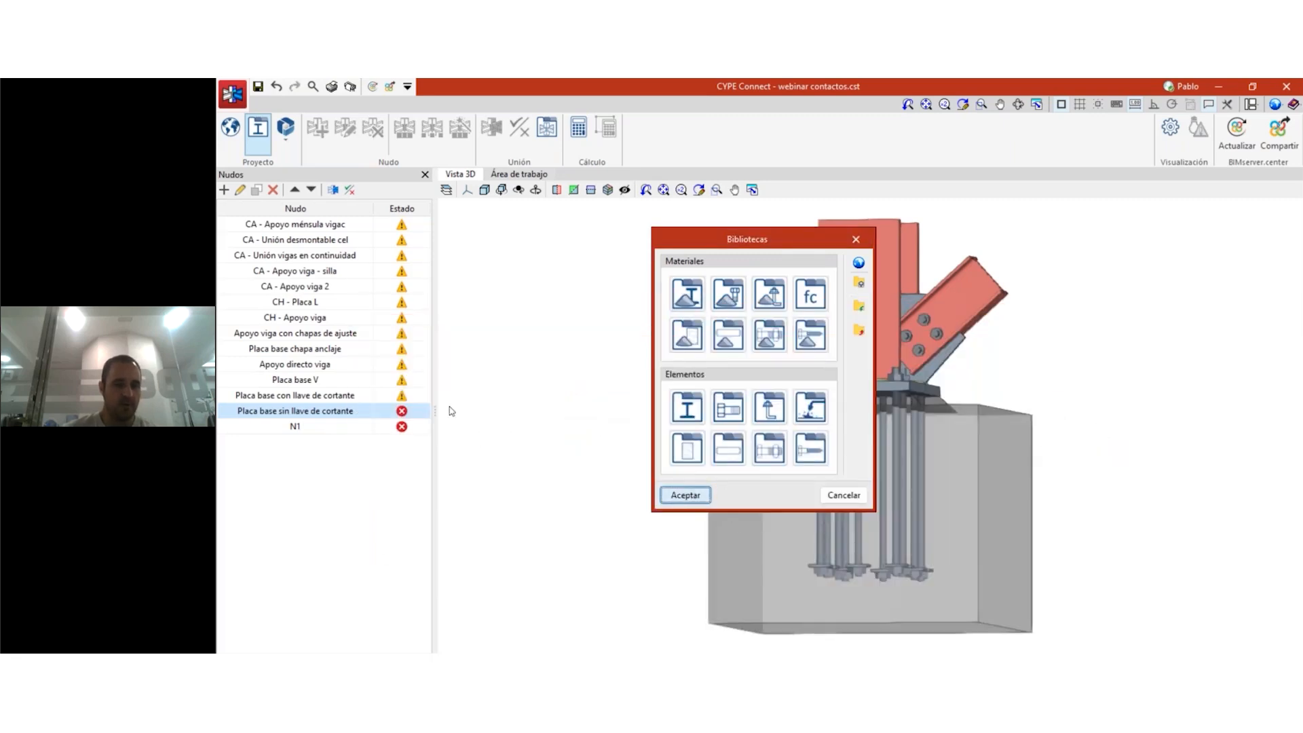
- Open the joint of node CA - Apoyo ménsula vigac and add a new plate with the default material and geometry
{"action": "left_click", "coordinate": [332, 190]}
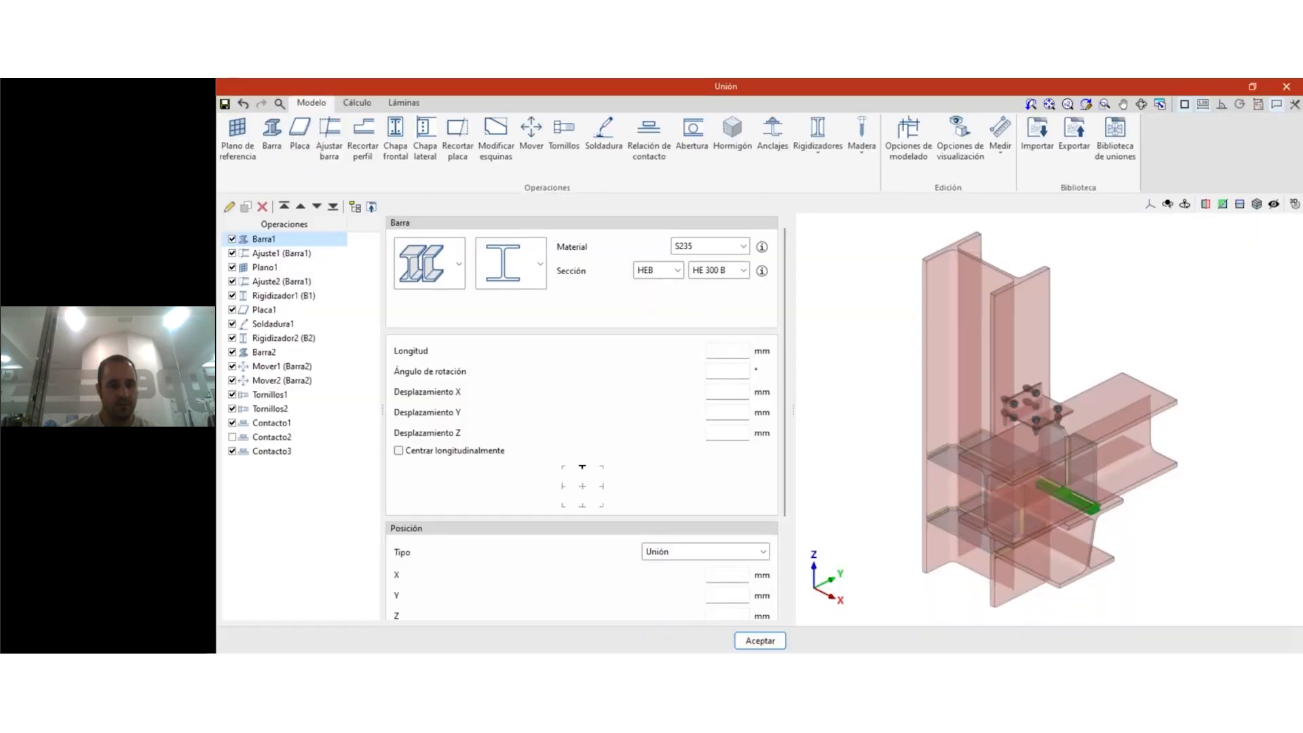
{"action": "left_click", "coordinate": [302, 146]}
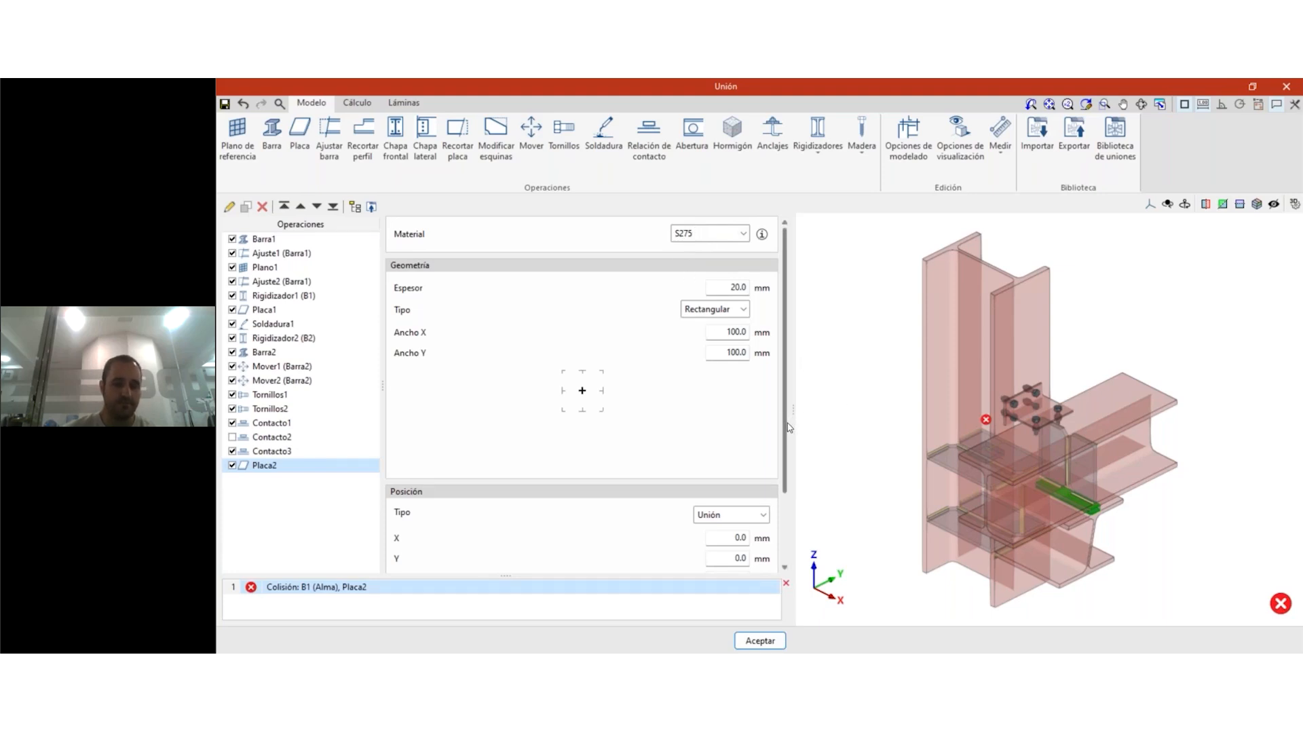
{"action": "scroll", "coordinate": [786, 431], "scroll_direction": "down", "scroll_amount": 3}
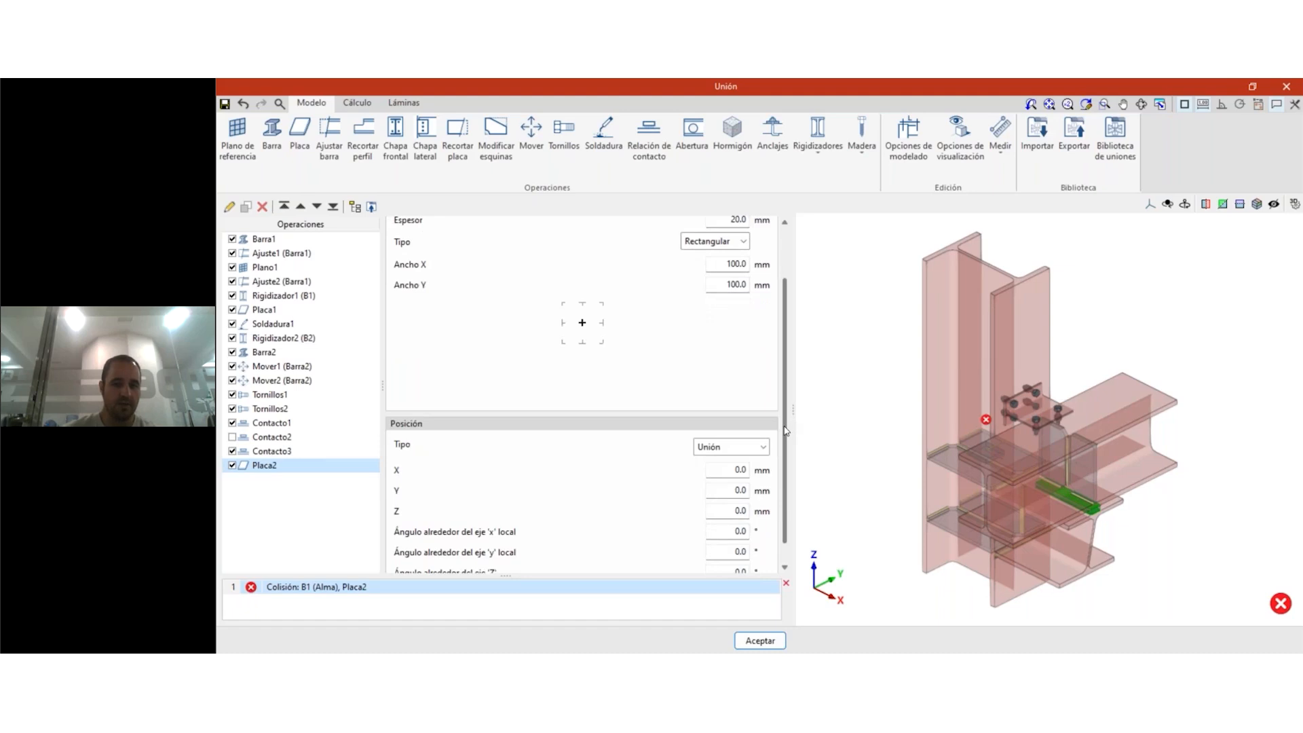
{"action": "scroll", "coordinate": [785, 431], "scroll_direction": "up", "scroll_amount": 3}
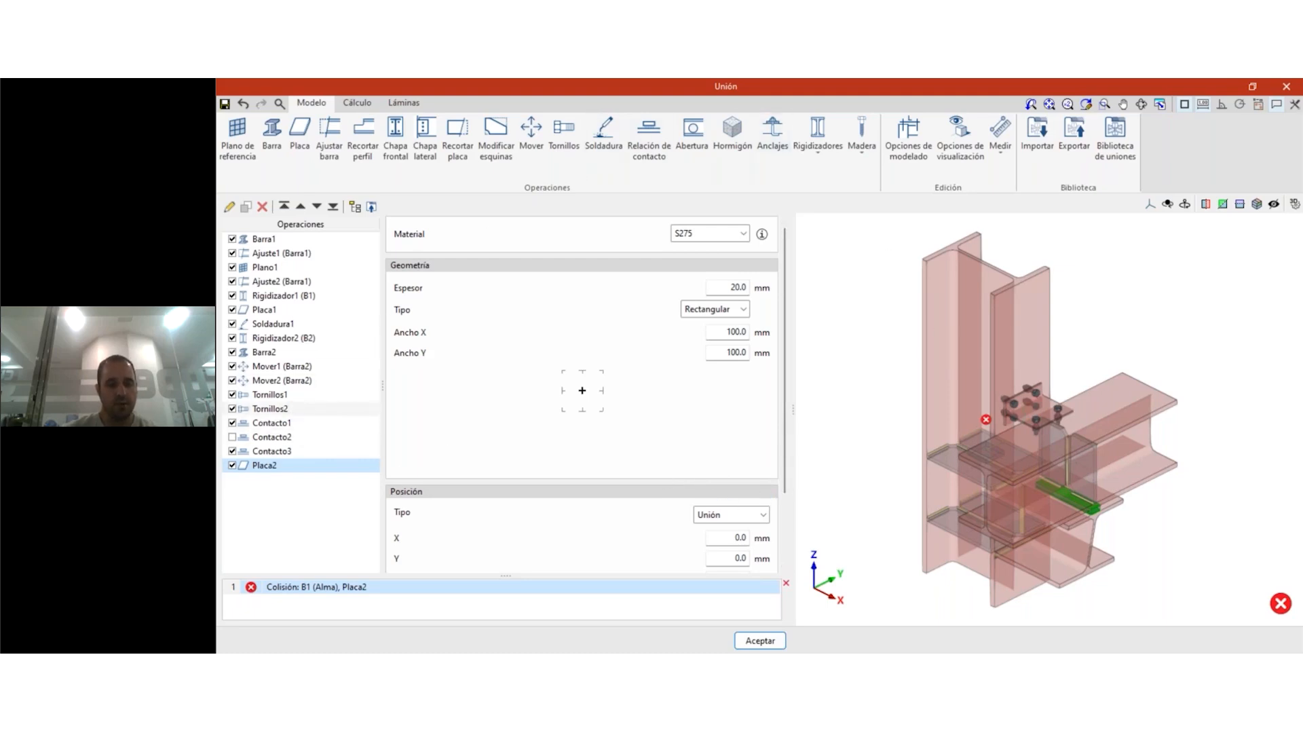
- Review the bolt category and type options available for Tornillos2
{"action": "left_click", "coordinate": [270, 409]}
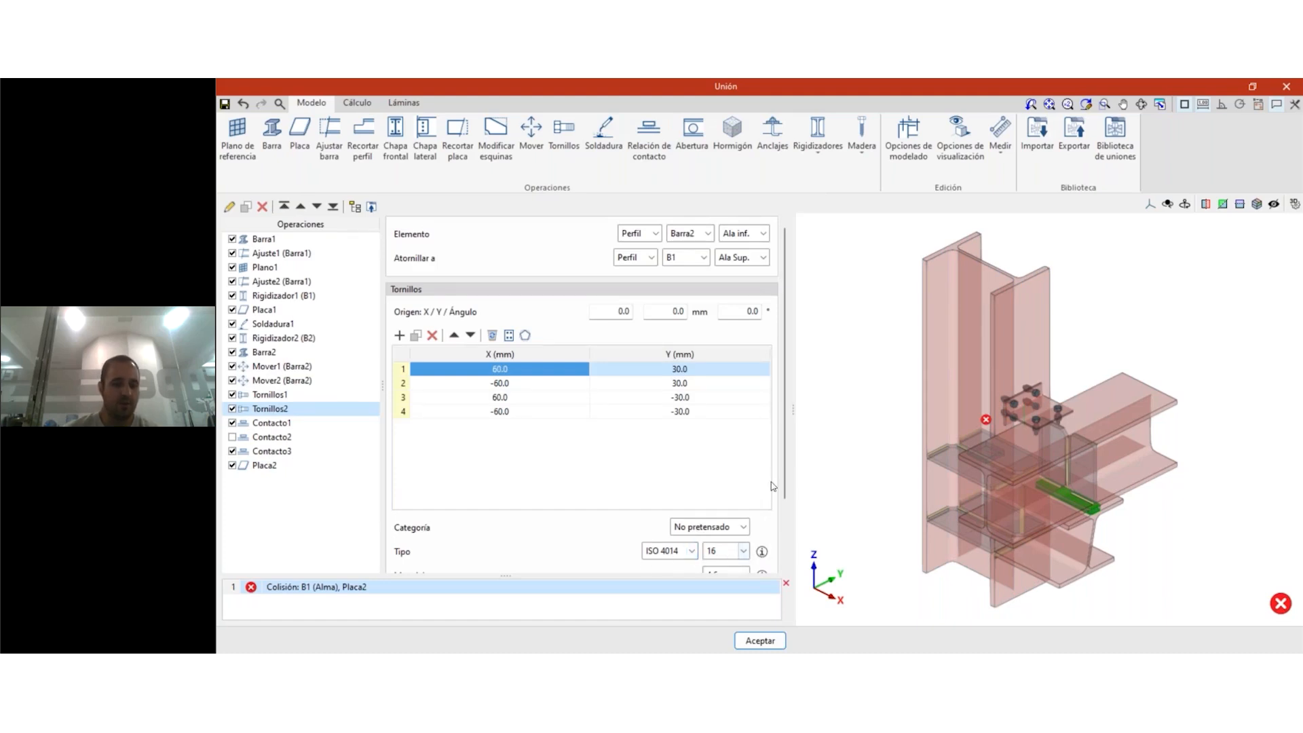
{"action": "scroll", "coordinate": [736, 490], "scroll_direction": "down", "scroll_amount": 2}
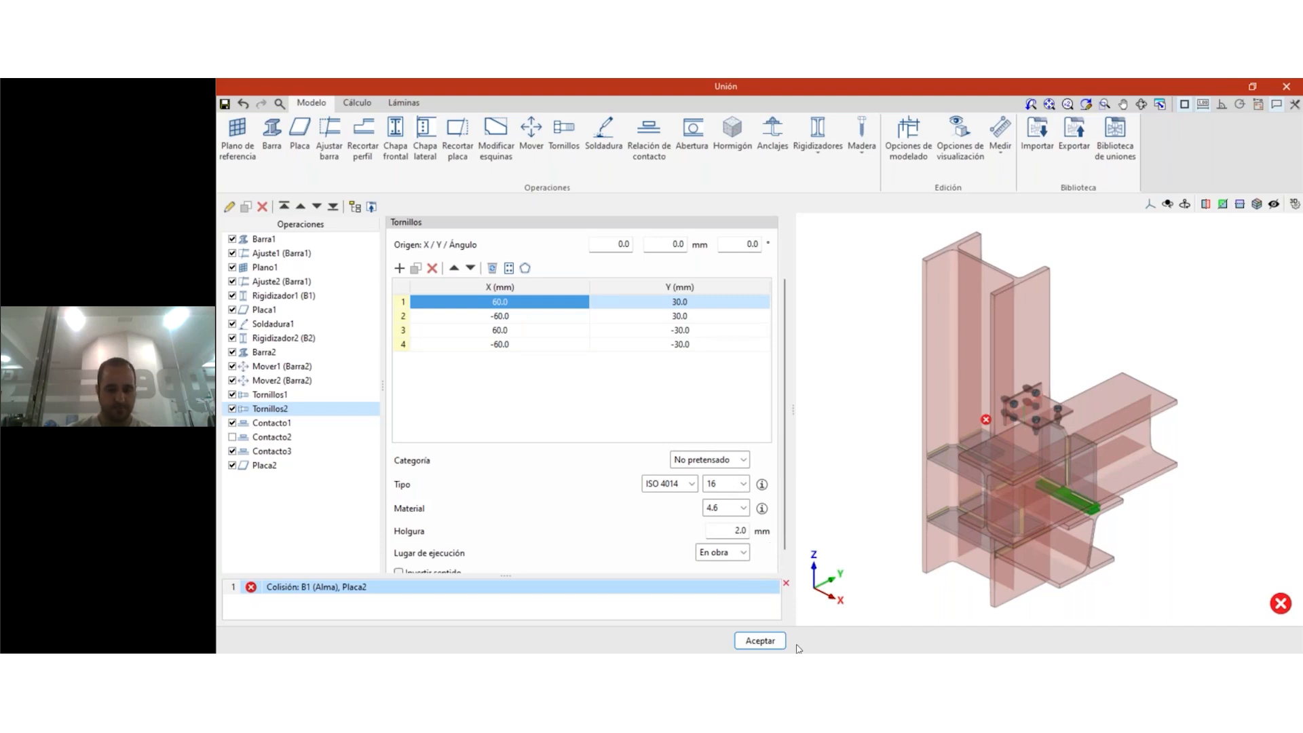
{"action": "mouse_move", "coordinate": [761, 651]}
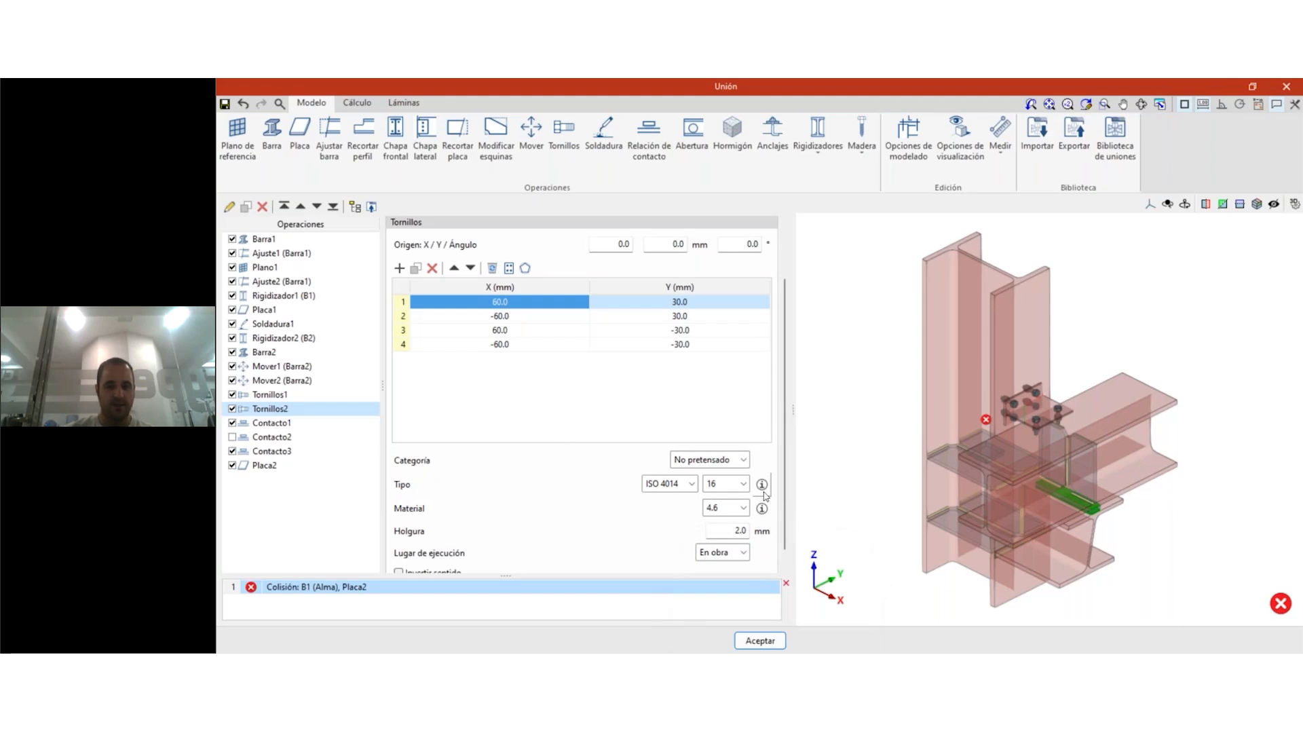
{"action": "left_click", "coordinate": [718, 461]}
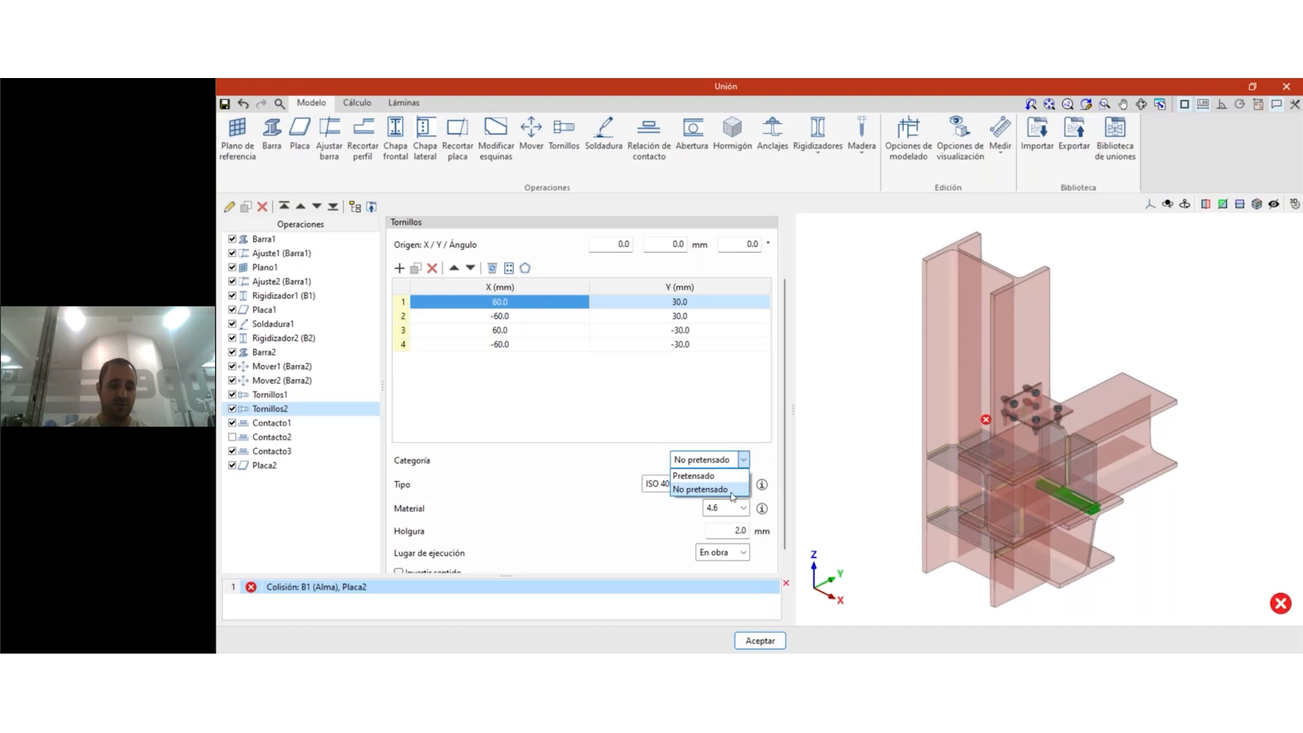
{"action": "left_click", "coordinate": [614, 462]}
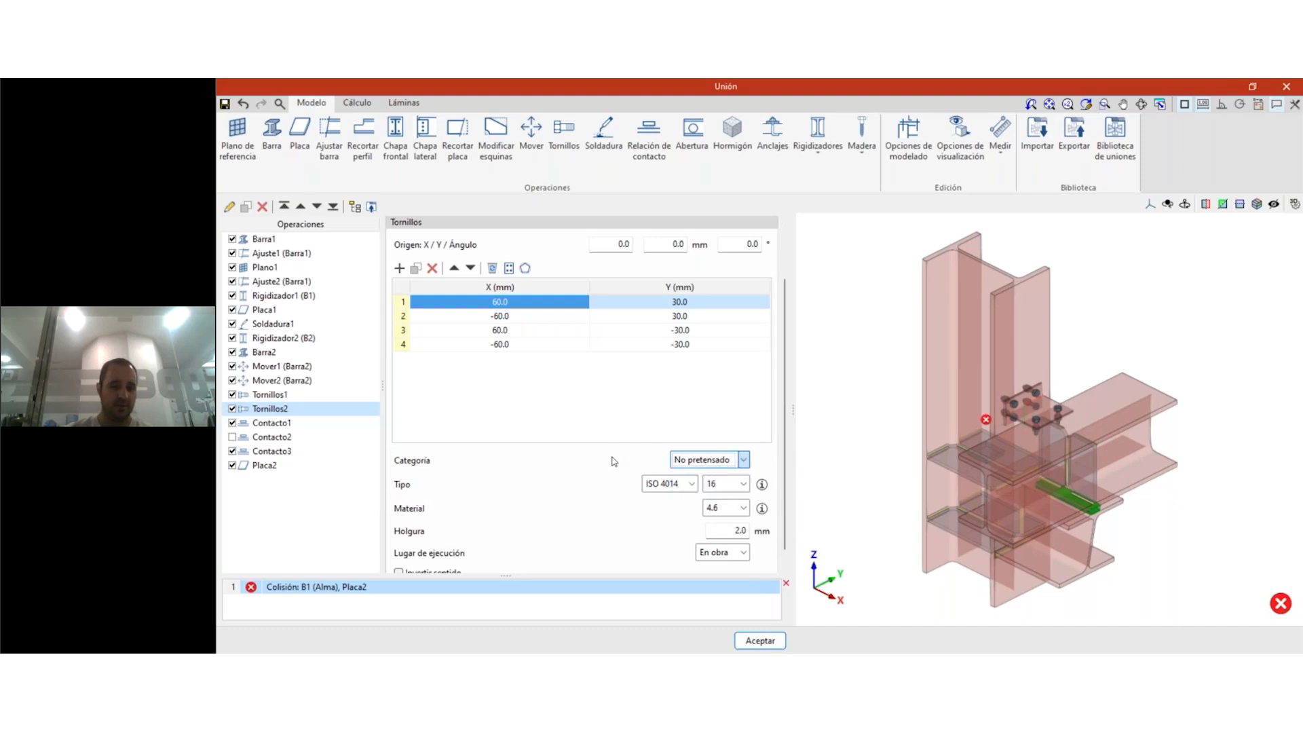
{"action": "left_click", "coordinate": [684, 484]}
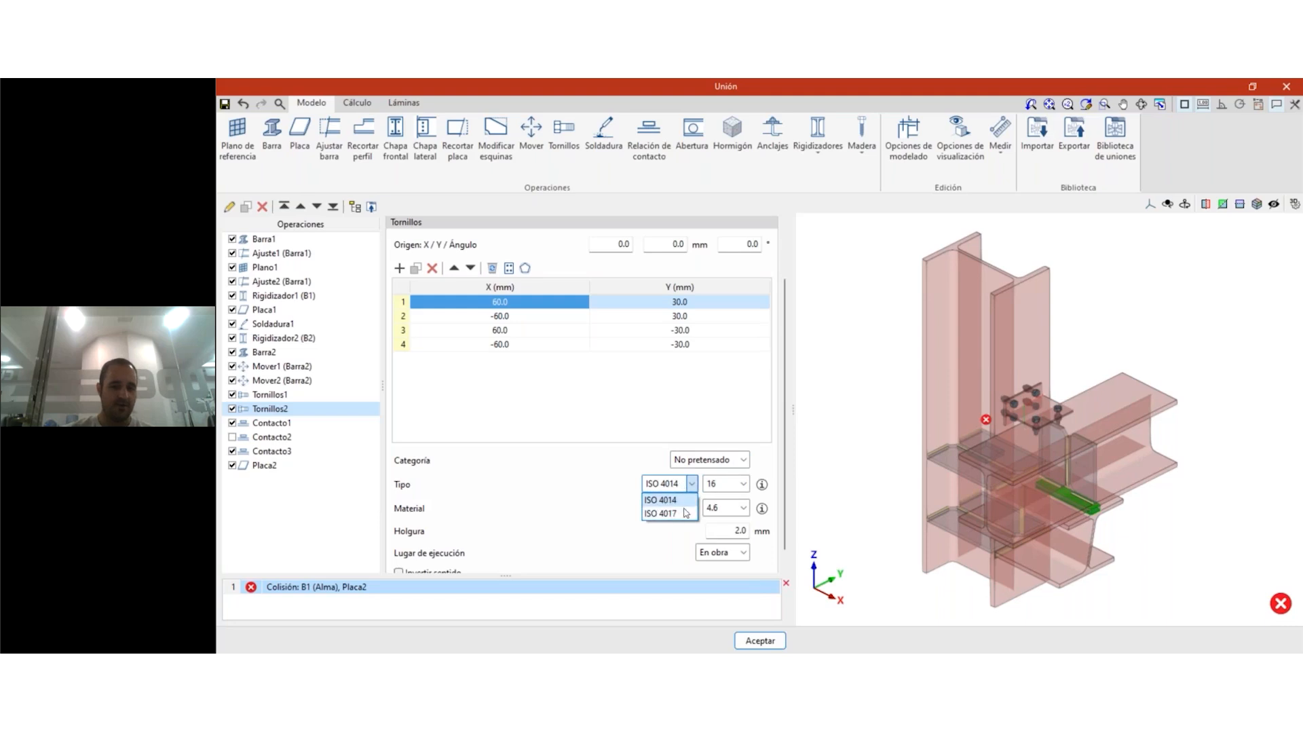
{"action": "left_click", "coordinate": [763, 463]}
- Set the Tornillos2 bolts to category Pretensado, check the available bolt types, and accept the joint
{"action": "left_click", "coordinate": [717, 462]}
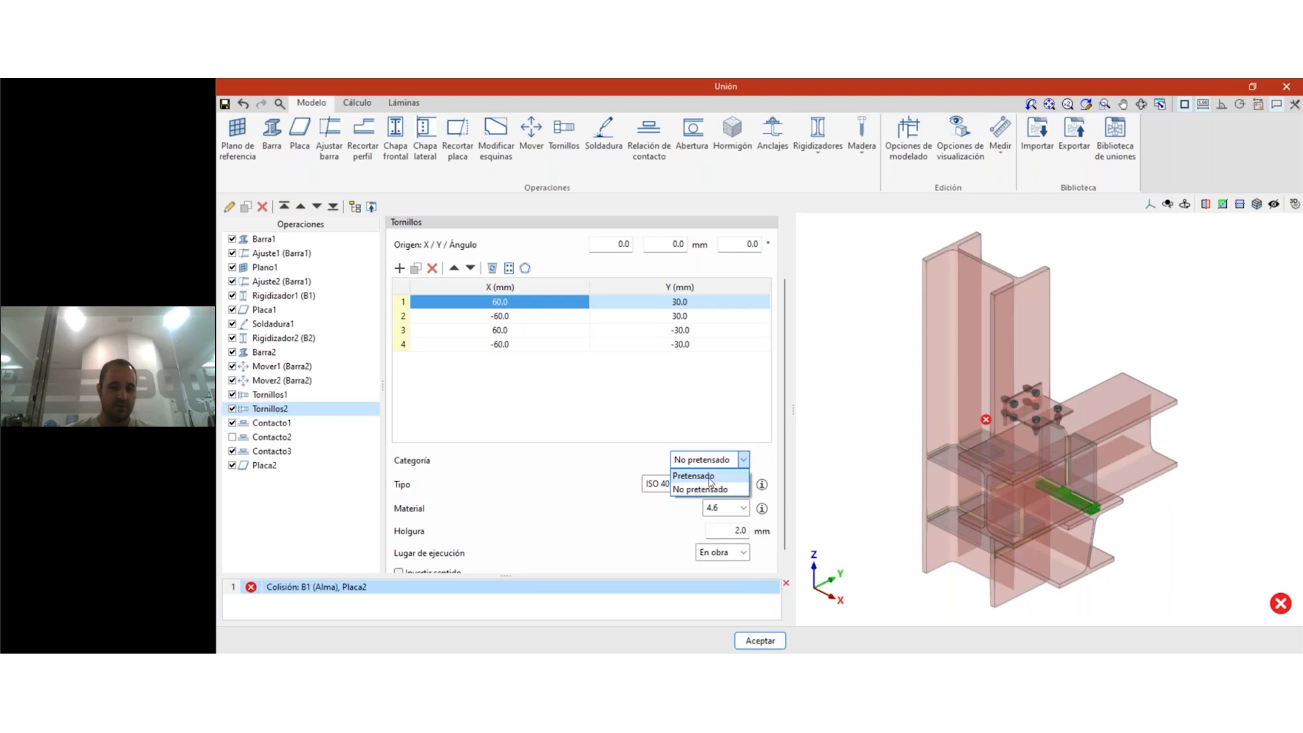
{"action": "left_click", "coordinate": [710, 478]}
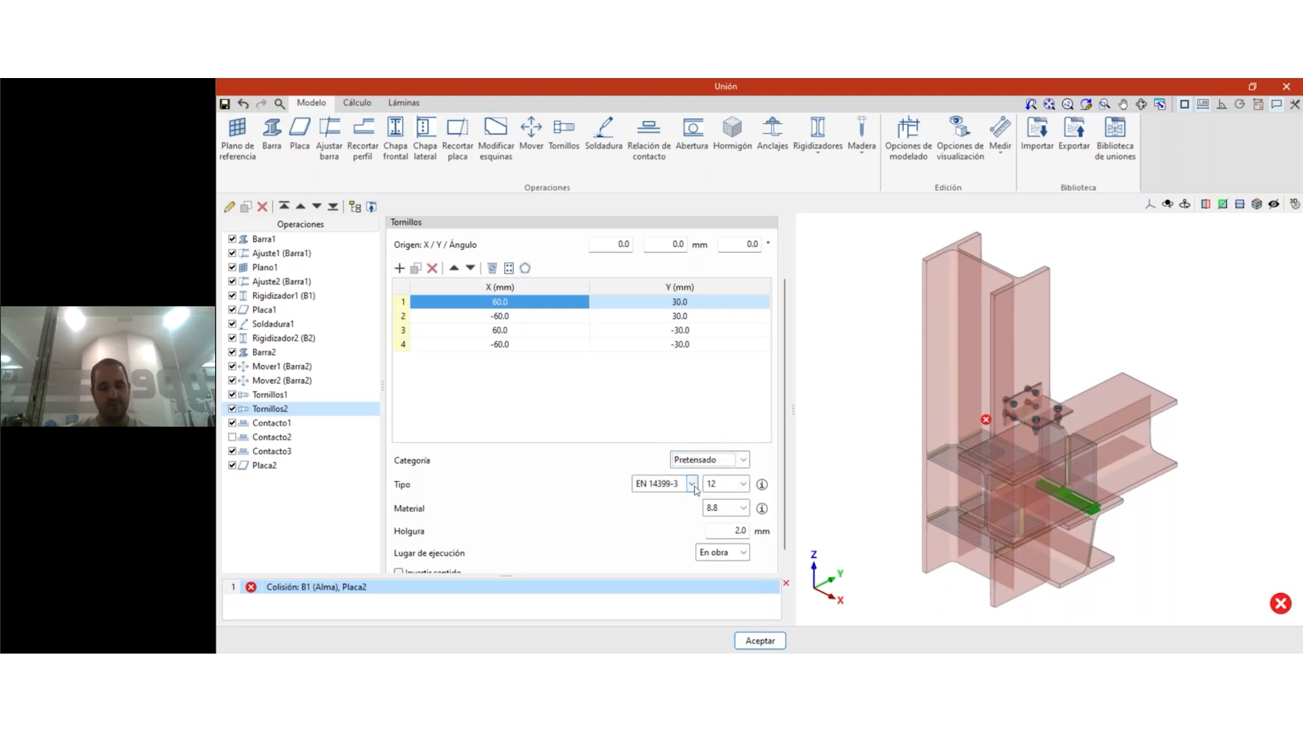
{"action": "left_click", "coordinate": [692, 484]}
{"action": "left_click", "coordinate": [692, 484]}
{"action": "left_click", "coordinate": [692, 484]}
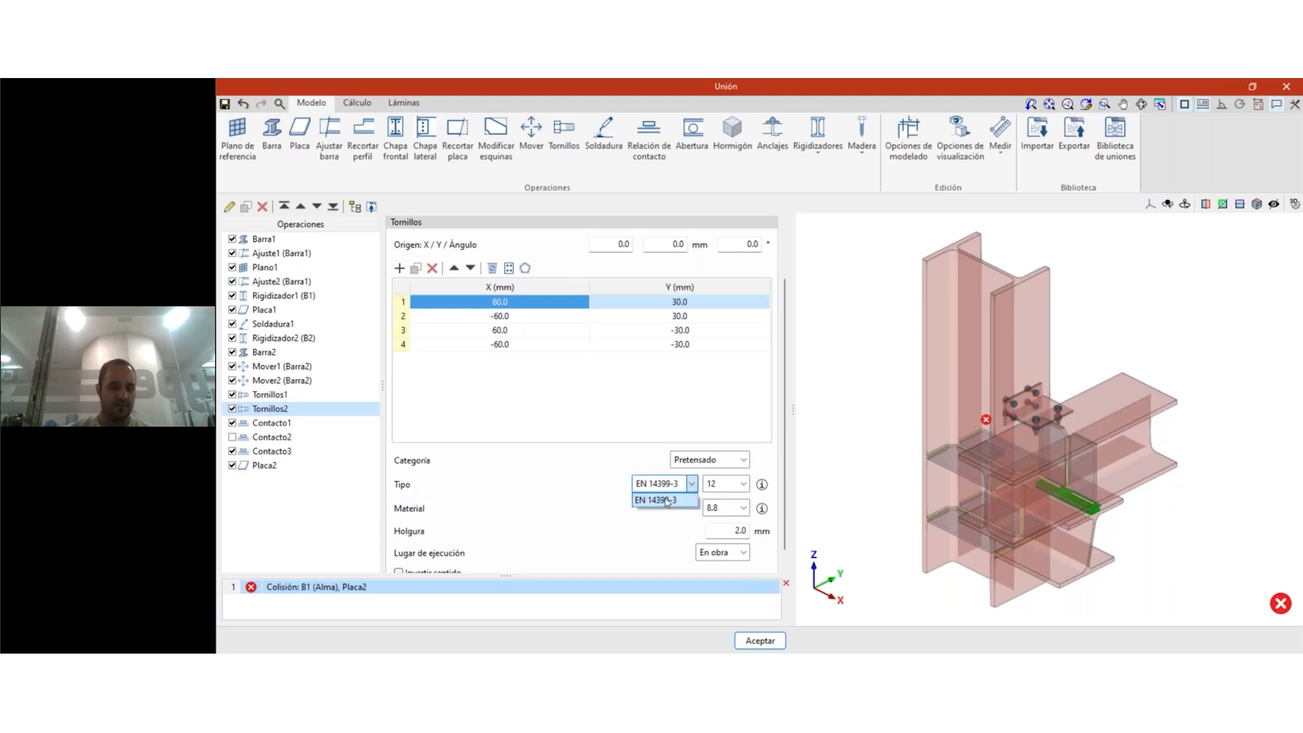
{"action": "left_click", "coordinate": [754, 650]}
{"action": "left_click", "coordinate": [759, 647]}
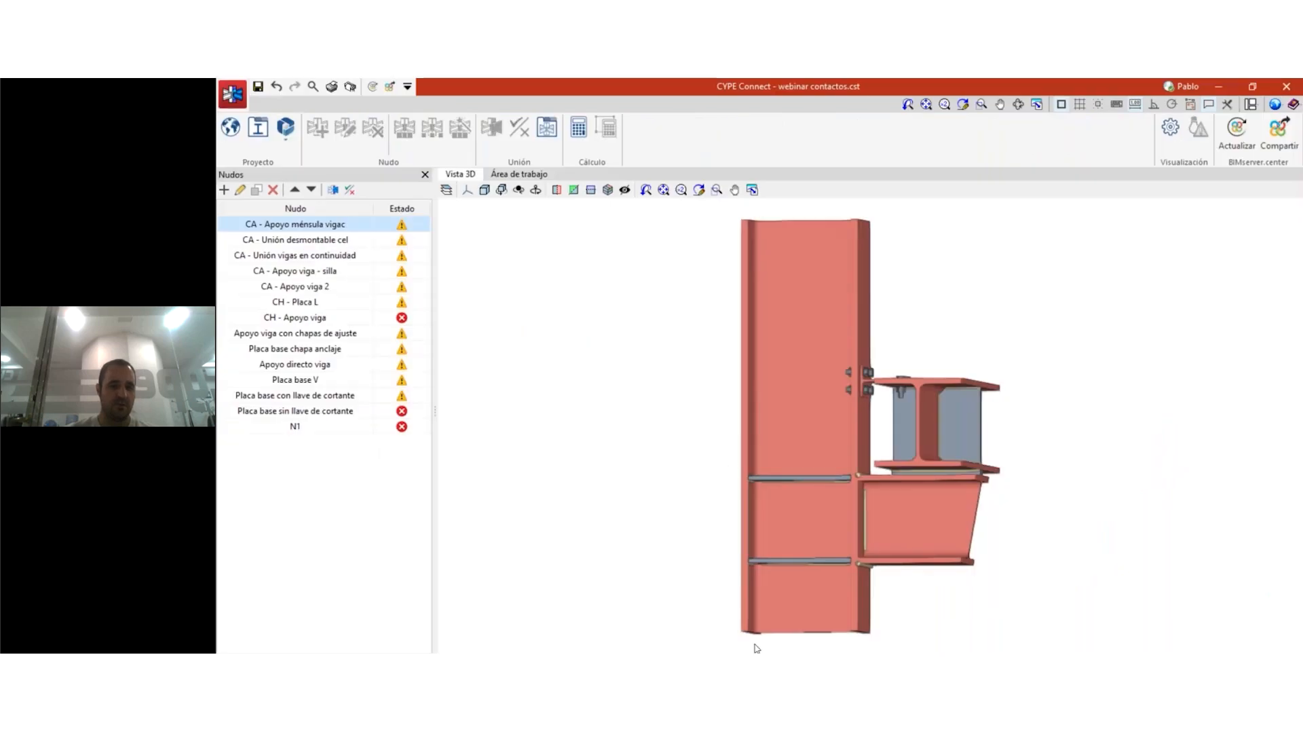
- Examine the EN 14399-3 series in the project's bolt library and close the libraries without changes
{"action": "left_click", "coordinate": [253, 127]}
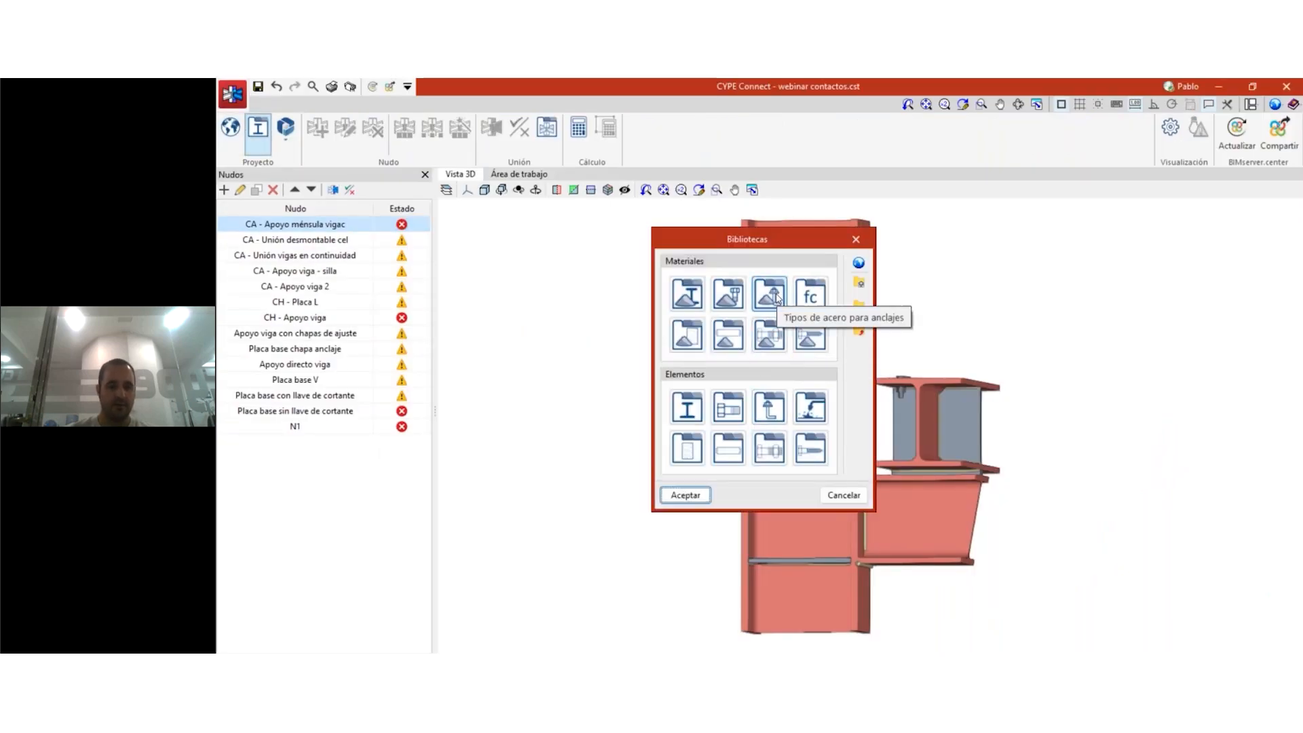
{"action": "left_click", "coordinate": [733, 411]}
{"action": "left_click_drag", "start_coordinate": [969, 295], "coordinate": [908, 232]}
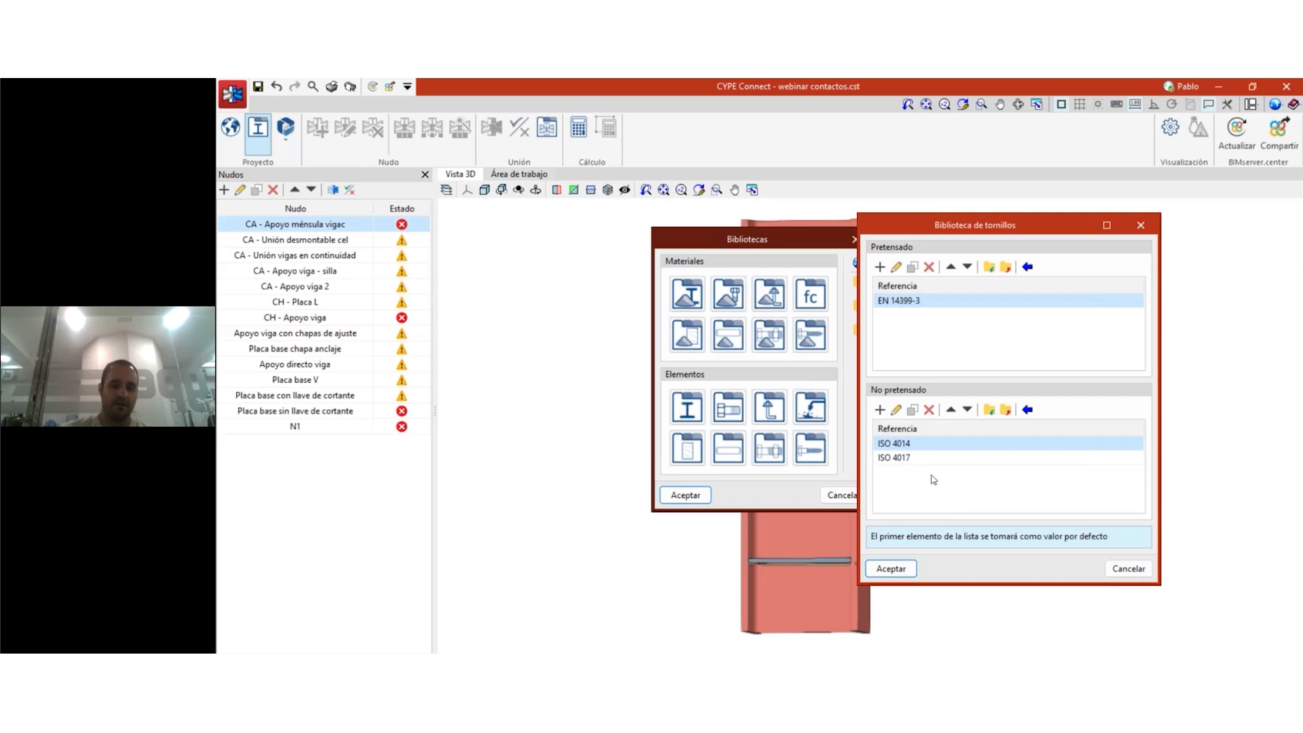
{"action": "left_click", "coordinate": [897, 268]}
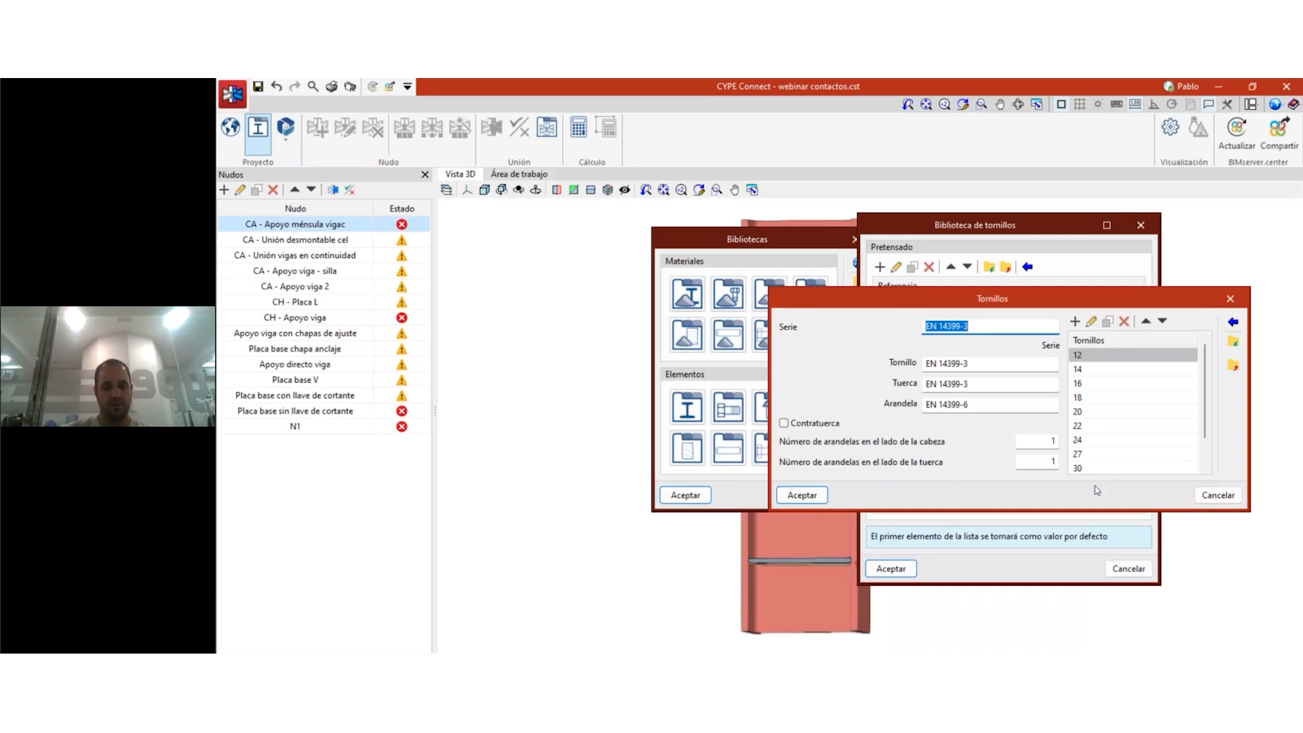
{"action": "left_click", "coordinate": [1219, 495]}
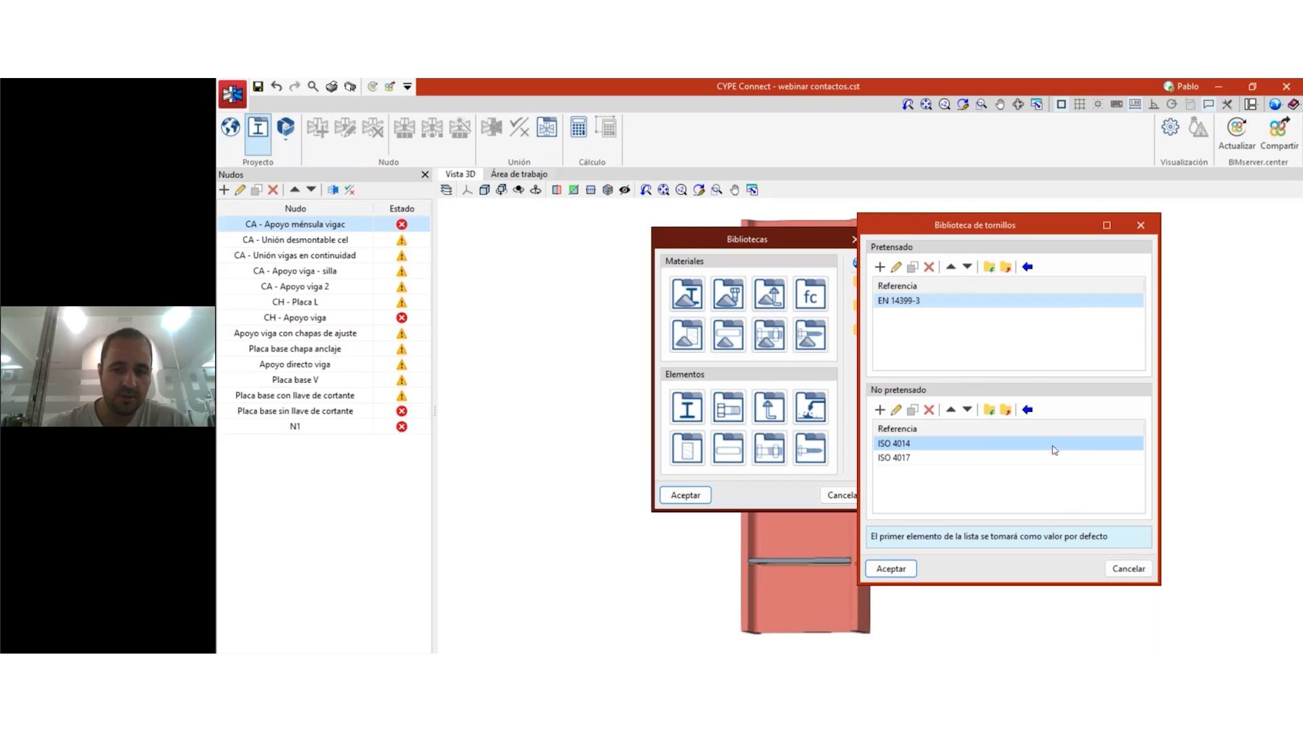
{"action": "left_click", "coordinate": [1128, 569]}
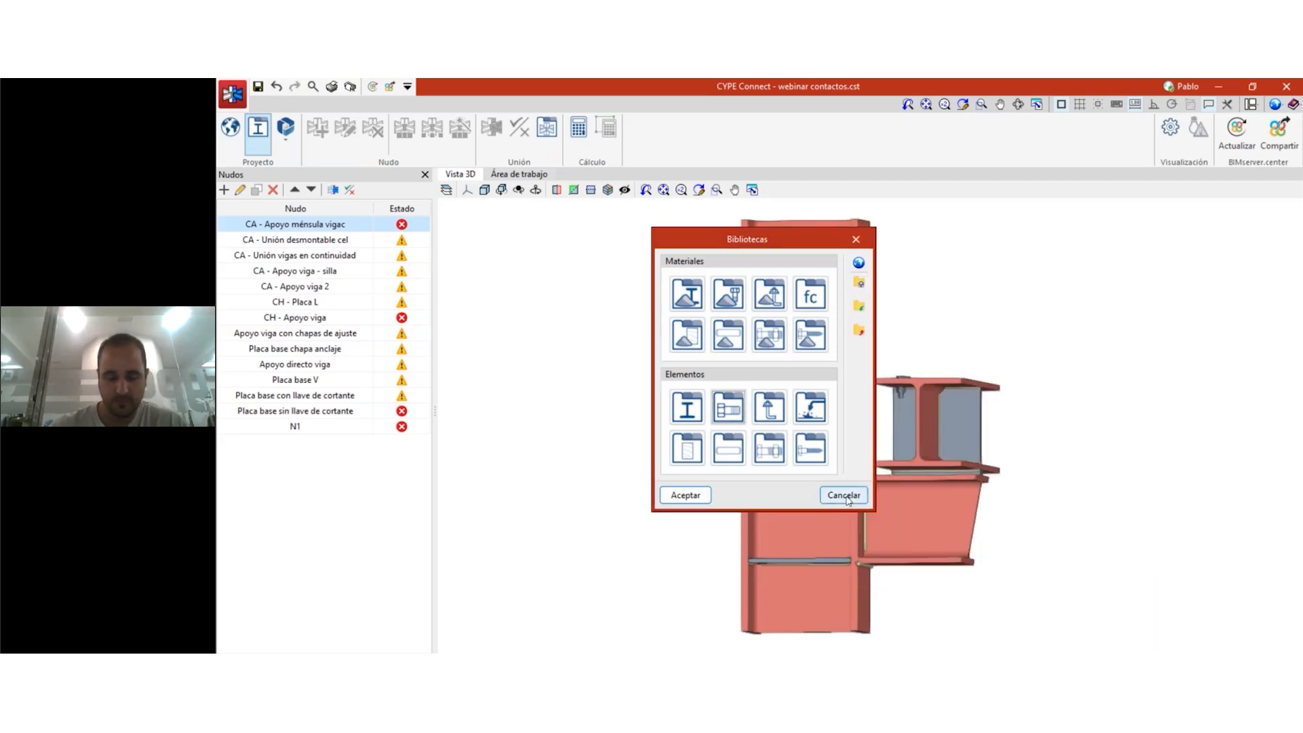
{"action": "left_click", "coordinate": [844, 495]}
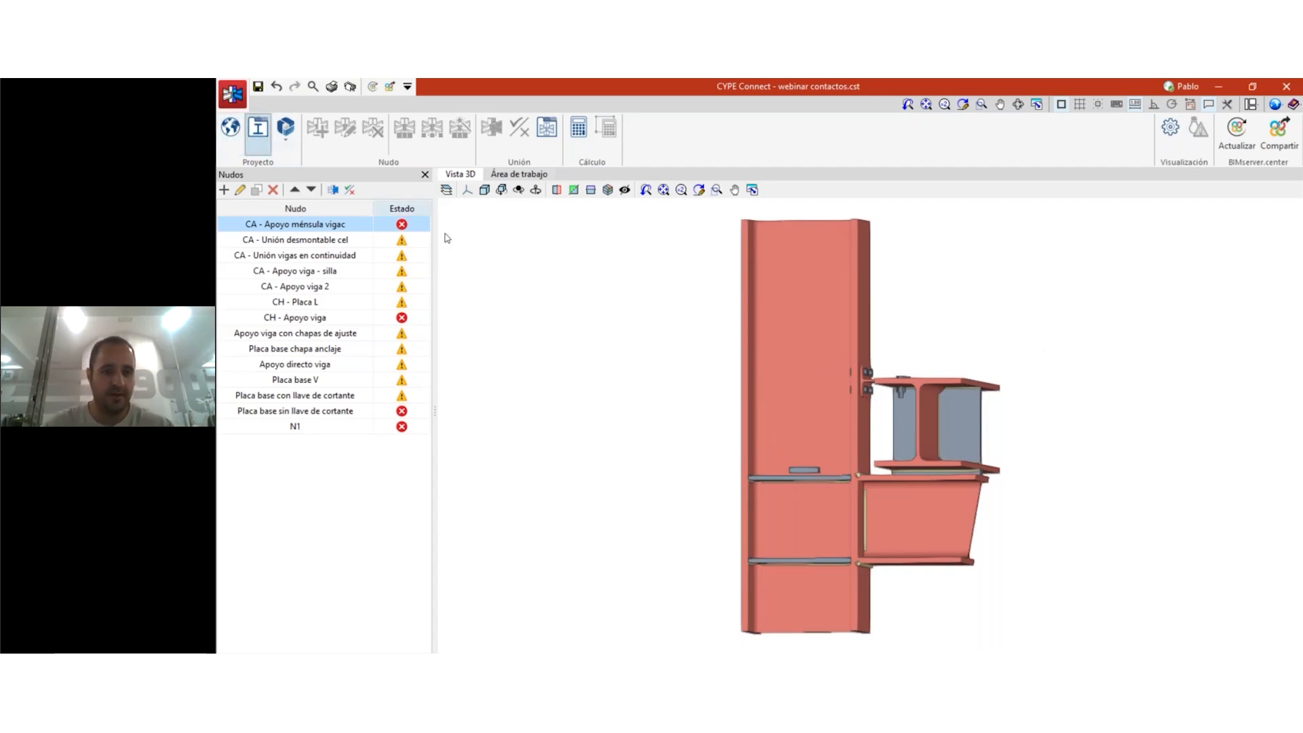
- Review the project library's steel types for profiles and plates and leave it without changes
{"action": "middle_click_drag", "start_coordinate": [752, 390], "coordinate": [709, 415]}
{"action": "left_click", "coordinate": [258, 127]}
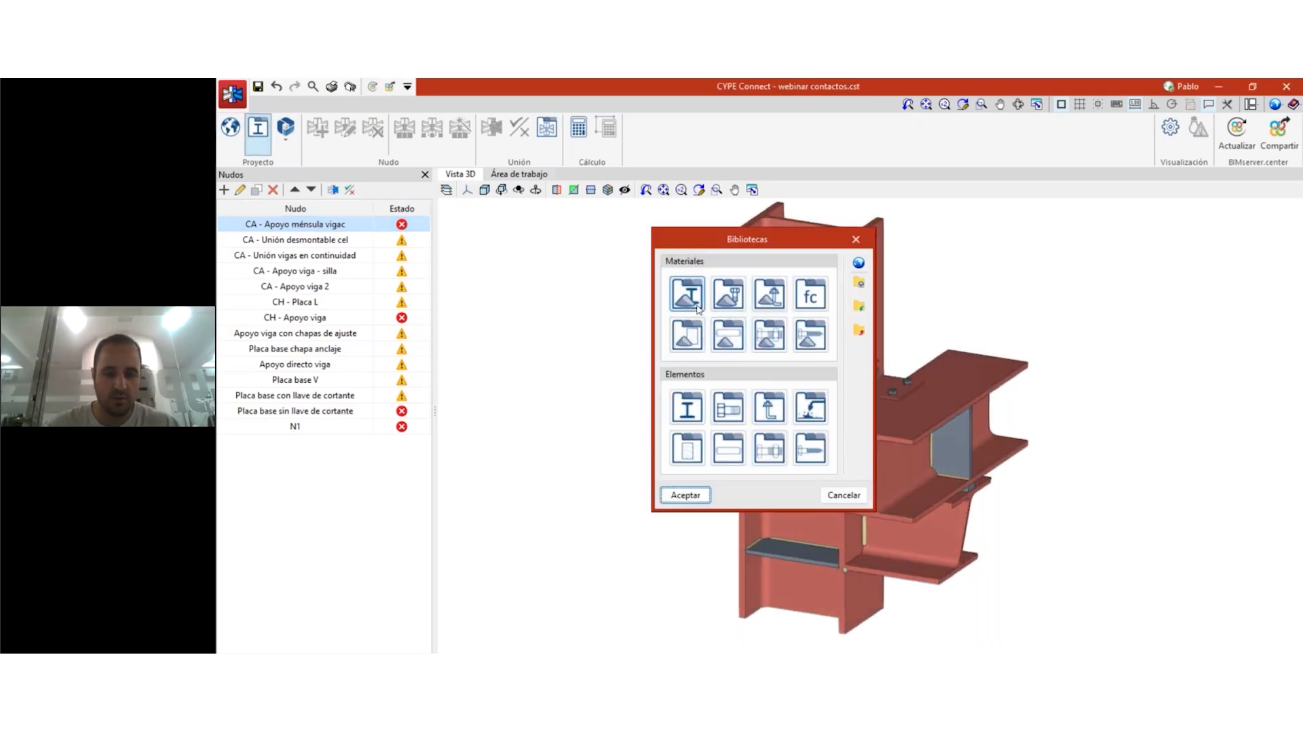
{"action": "left_click", "coordinate": [687, 293]}
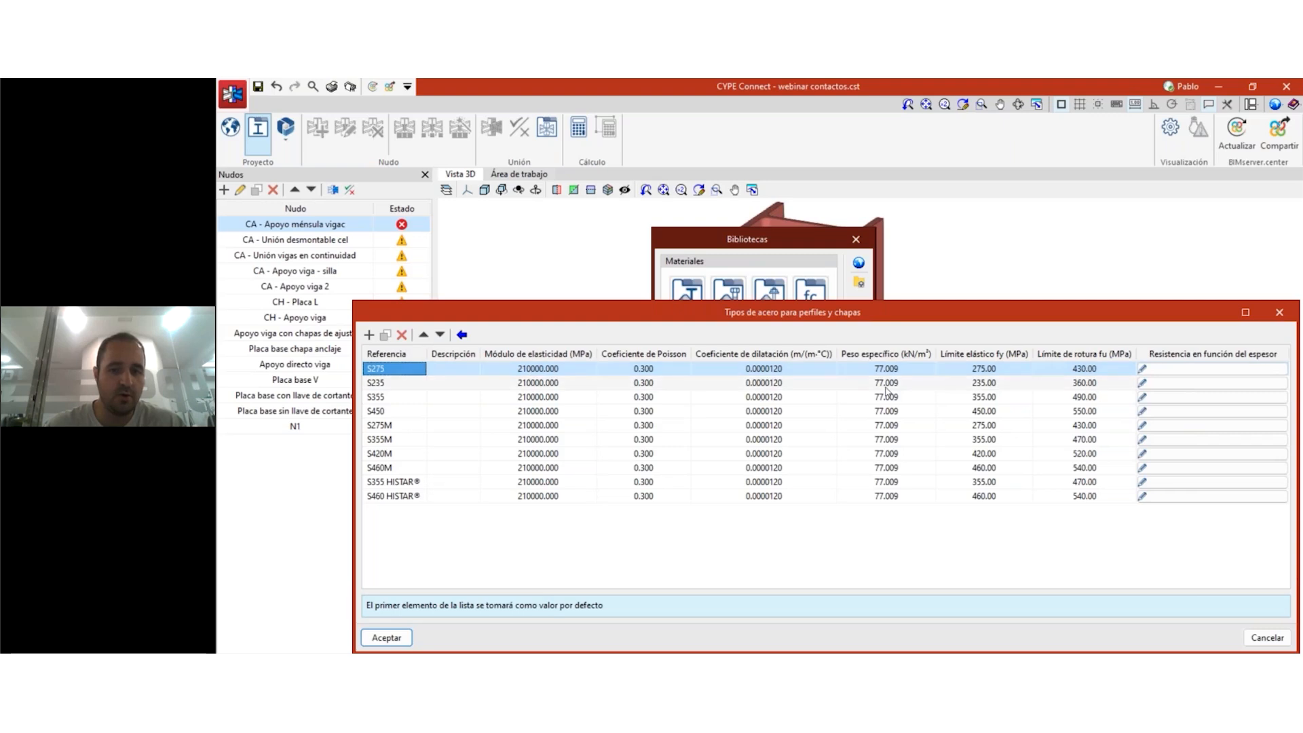
{"action": "left_click_drag", "start_coordinate": [928, 317], "coordinate": [846, 239]}
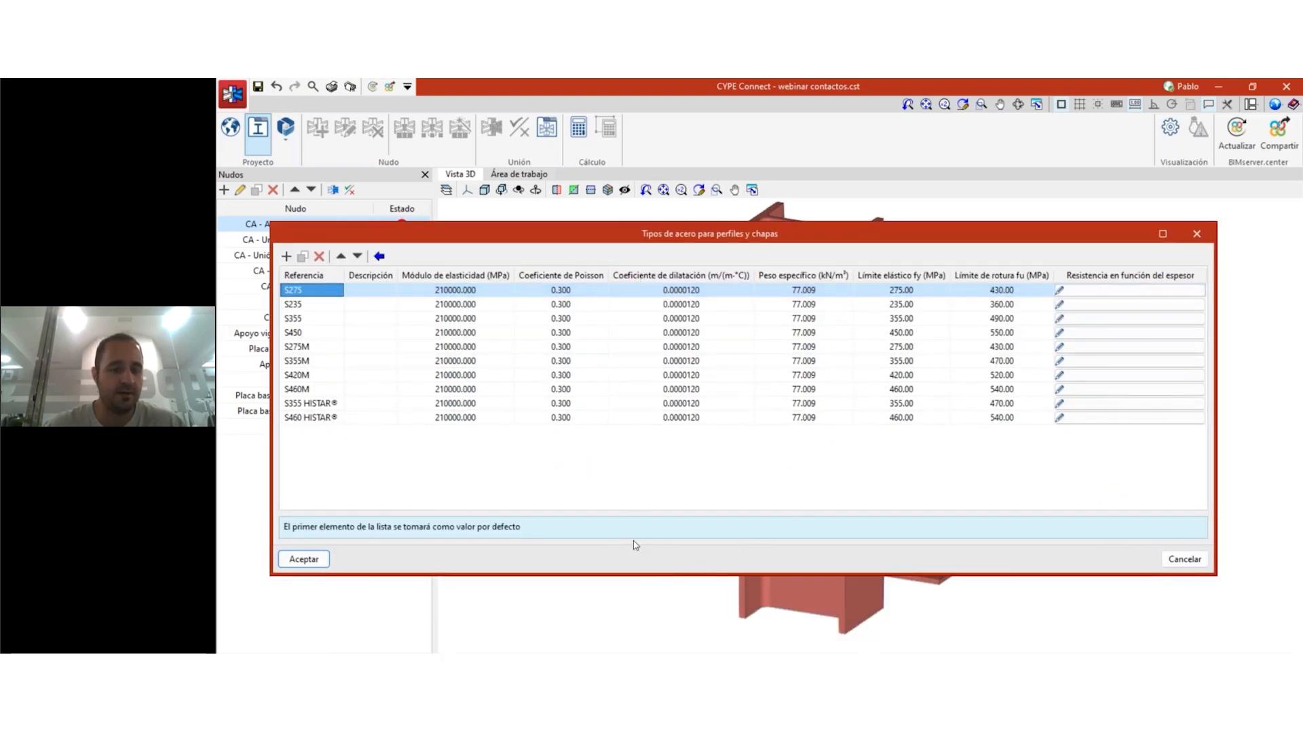
{"action": "left_click", "coordinate": [1188, 561]}
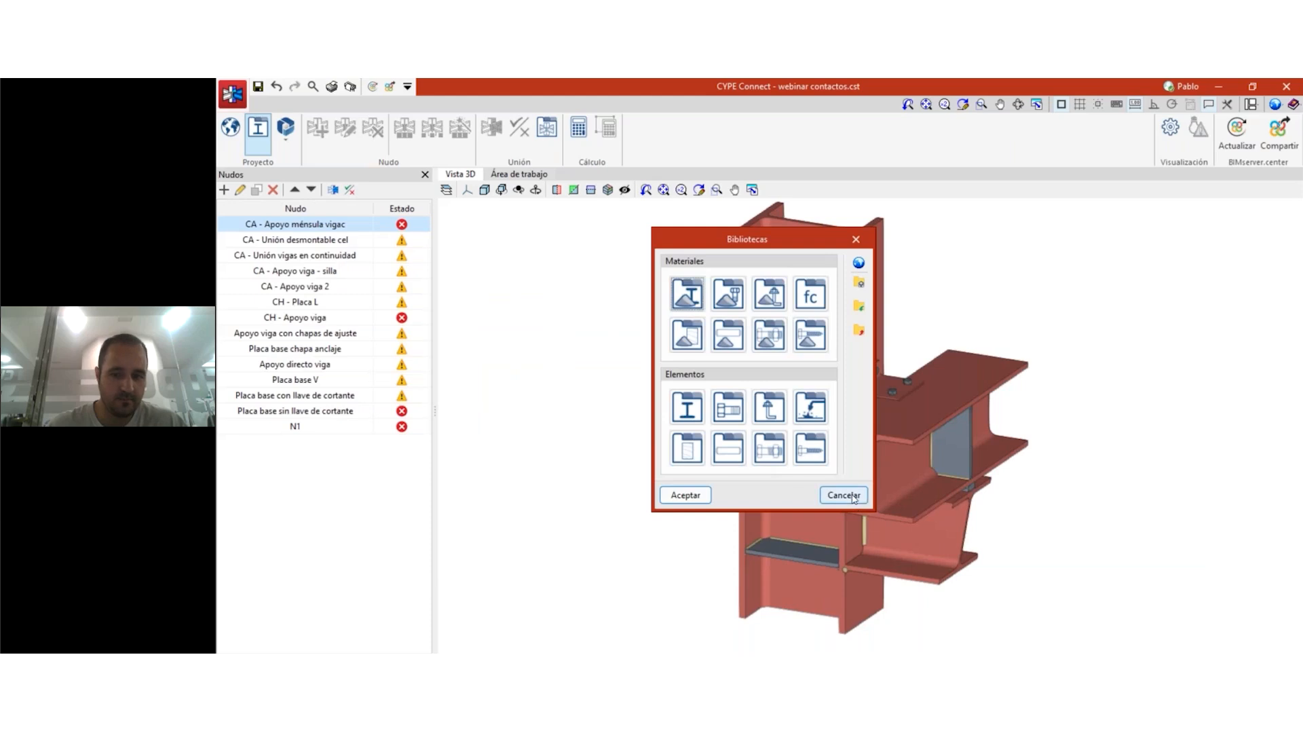
{"action": "left_click", "coordinate": [843, 496]}
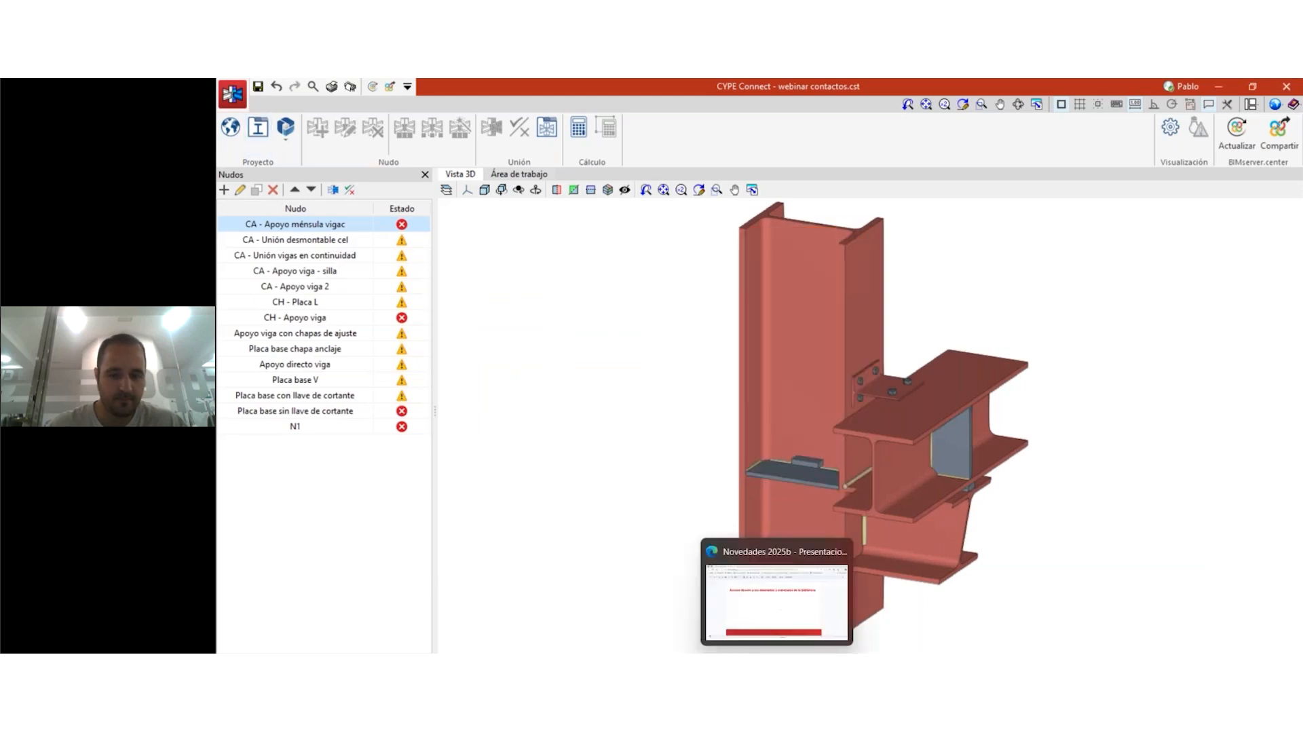
- Open the joint of node N1, deactivate Plano1 and Placa1, and inspect where bars B2 and B3 meet the column
{"action": "left_click", "coordinate": [304, 427]}
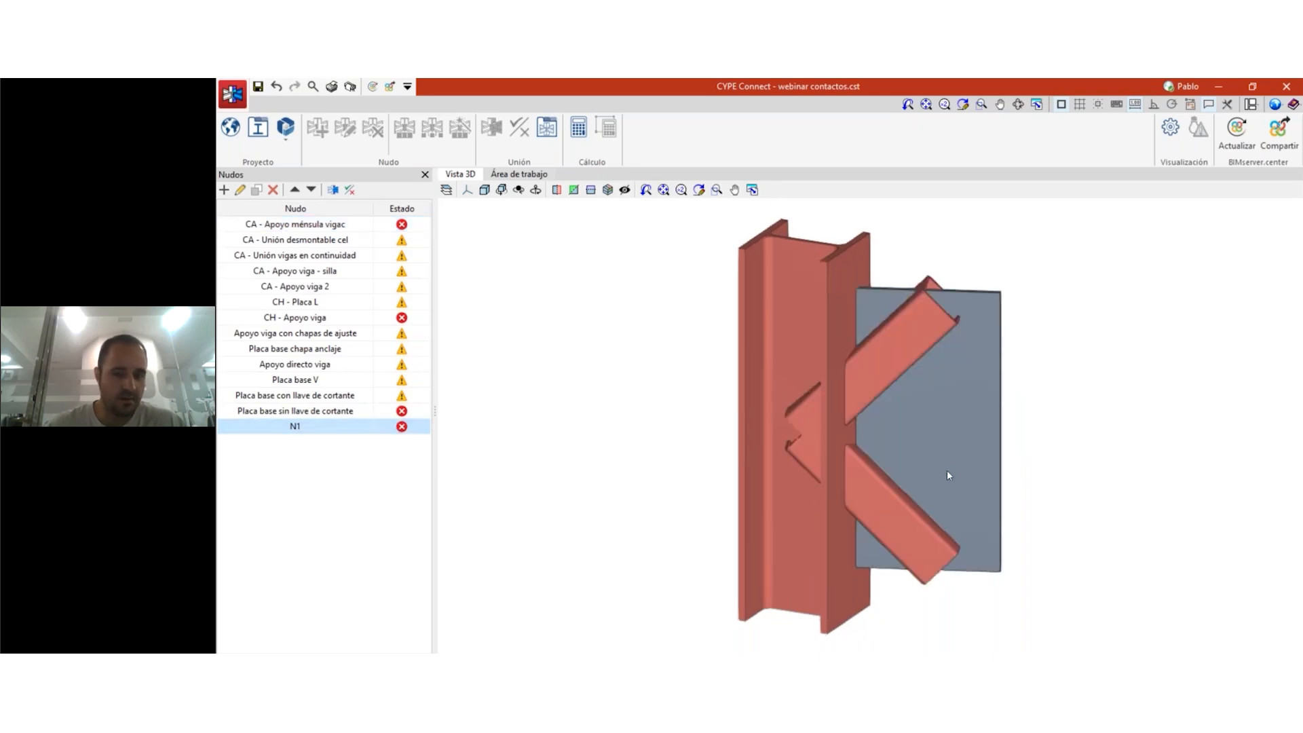
{"action": "middle_click_drag", "start_coordinate": [1027, 452], "coordinate": [697, 550]}
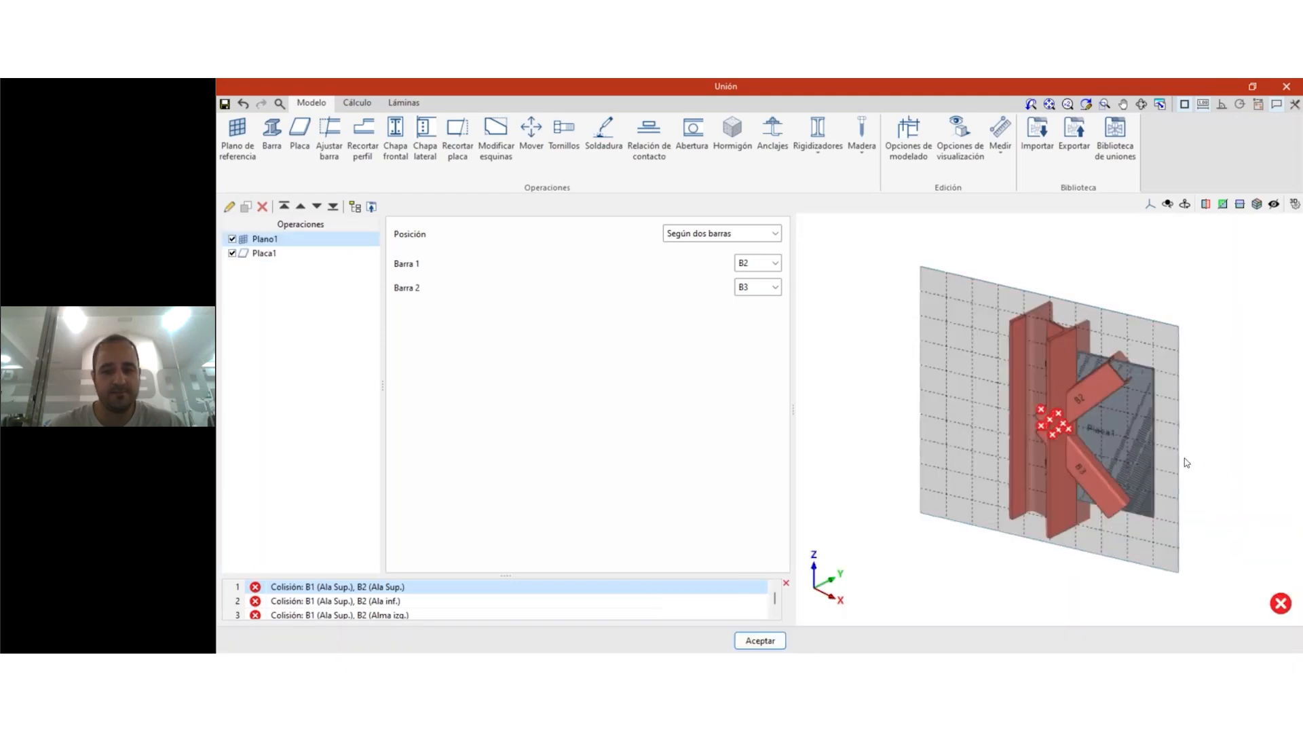
{"action": "left_click", "coordinate": [233, 239]}
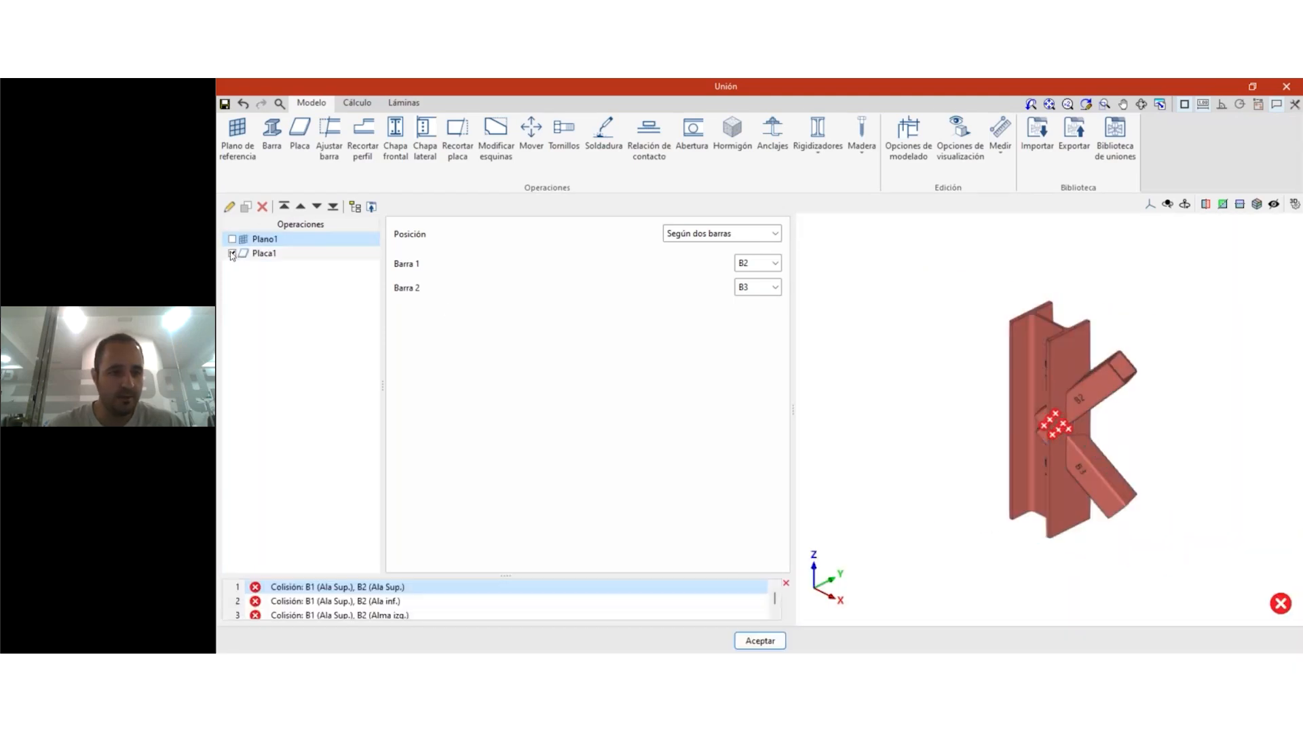
{"action": "mouse_move", "coordinate": [1137, 529]}
{"action": "middle_mouse_down"}
{"action": "mouse_move", "coordinate": [1157, 498]}
{"action": "mouse_move", "coordinate": [1093, 518]}
{"action": "mouse_move", "coordinate": [1106, 524]}
{"action": "mouse_move", "coordinate": [1108, 469]}
{"action": "mouse_move", "coordinate": [1152, 422]}
{"action": "mouse_move", "coordinate": [1018, 346]}
{"action": "mouse_move", "coordinate": [1015, 440]}
{"action": "mouse_move", "coordinate": [1085, 469]}
{"action": "mouse_move", "coordinate": [1073, 472]}
{"action": "mouse_move", "coordinate": [1087, 494]}
{"action": "middle_mouse_up"}
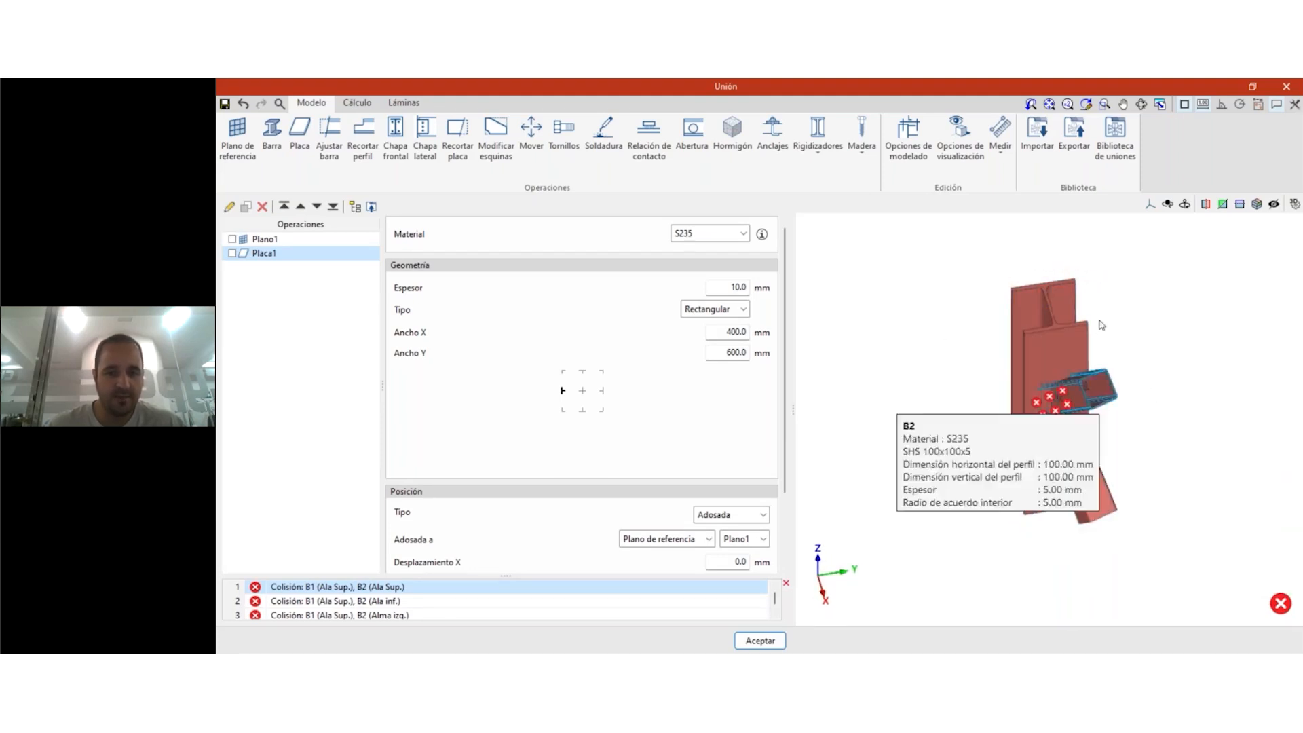
{"action": "scroll", "coordinate": [1114, 476], "scroll_direction": "up", "scroll_amount": 3}
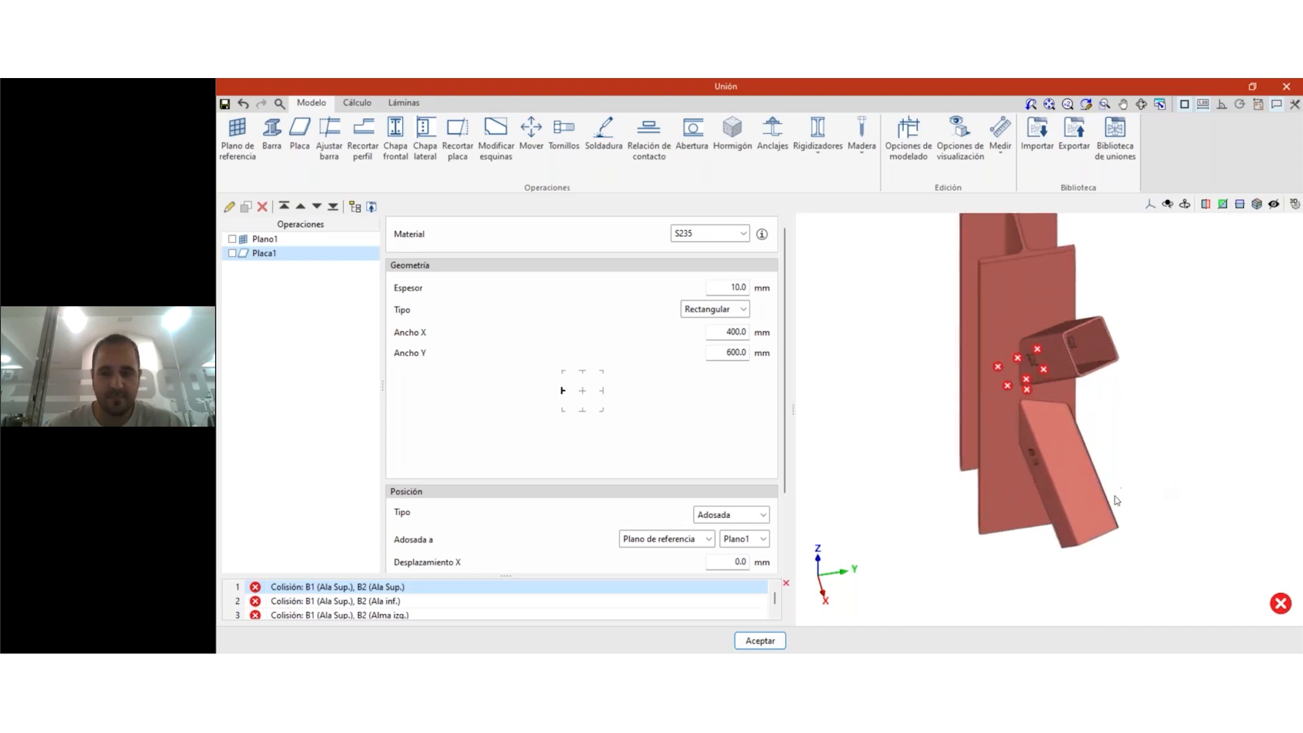
{"action": "middle_click_drag", "start_coordinate": [1012, 303], "coordinate": [1031, 384]}
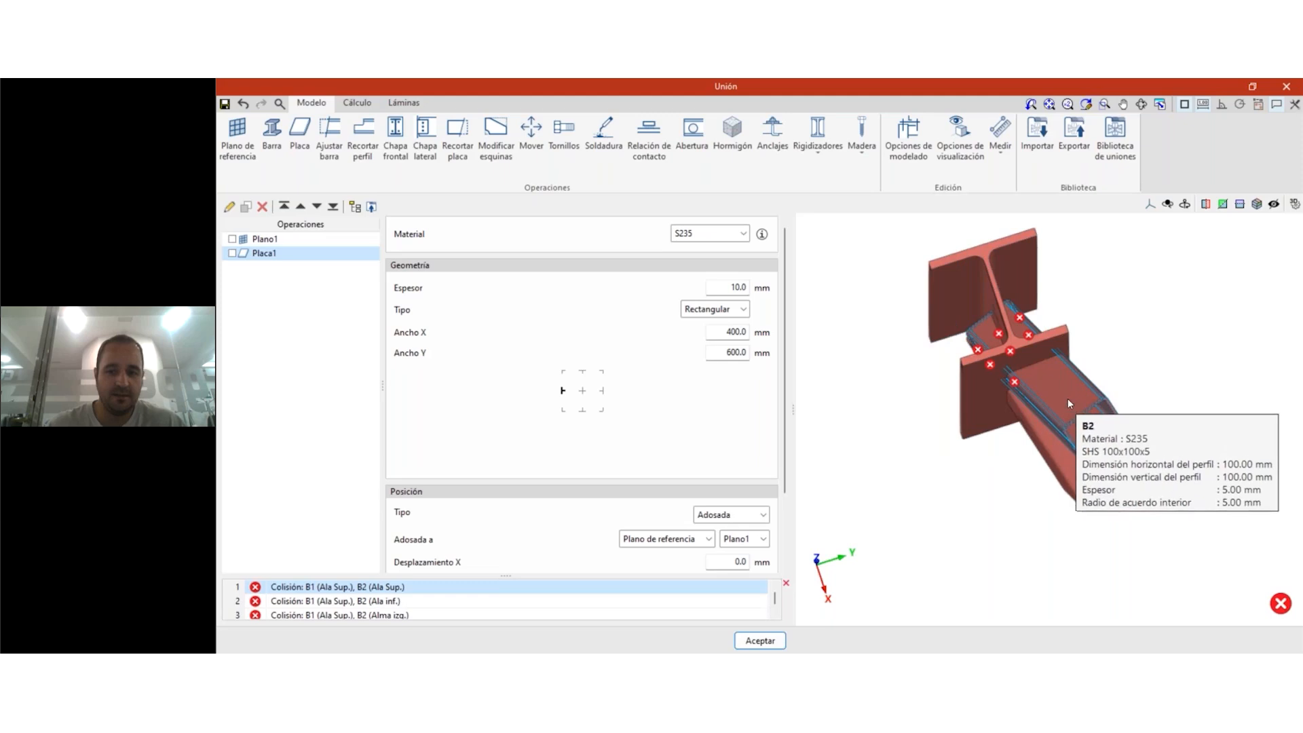
{"action": "middle_click_drag", "start_coordinate": [1007, 280], "coordinate": [1005, 350]}
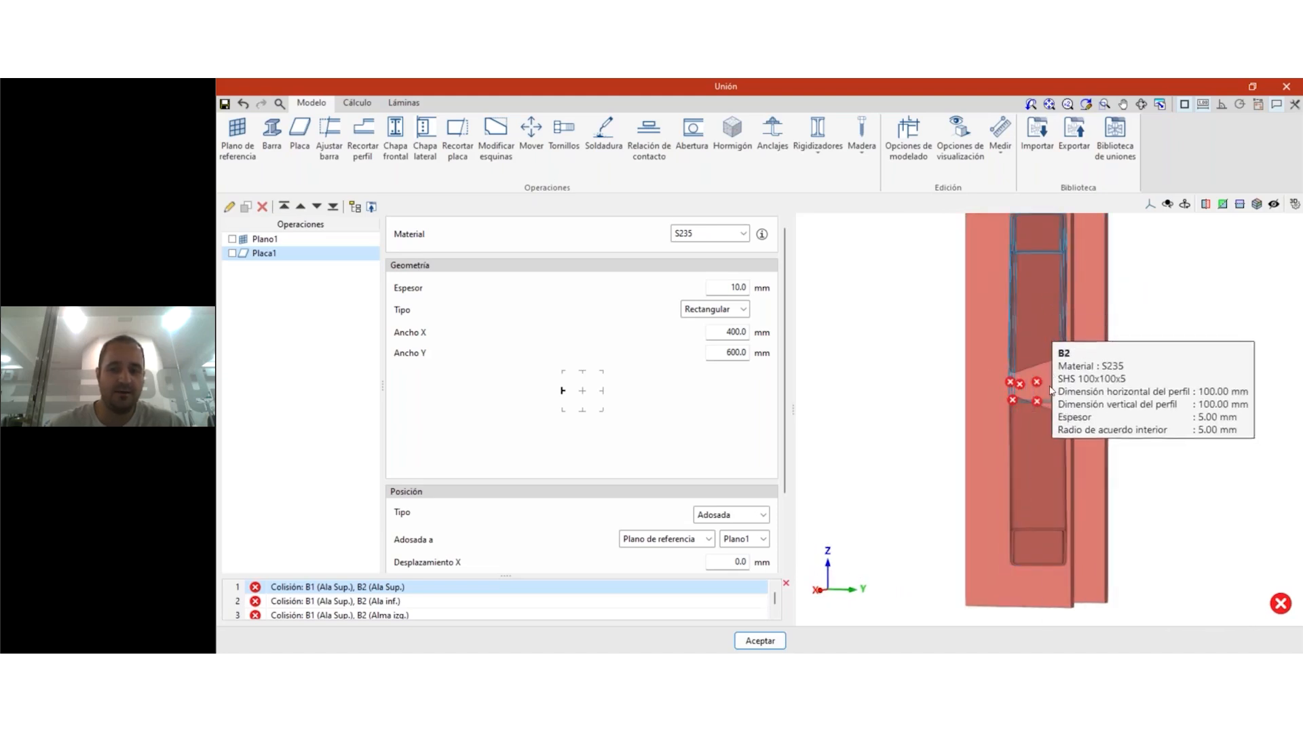
- Reactivate the Plano1 reference plane and inspect its position relative to bars B2 and B3 and the column
{"action": "middle_click_drag", "start_coordinate": [1022, 489], "coordinate": [1148, 499]}
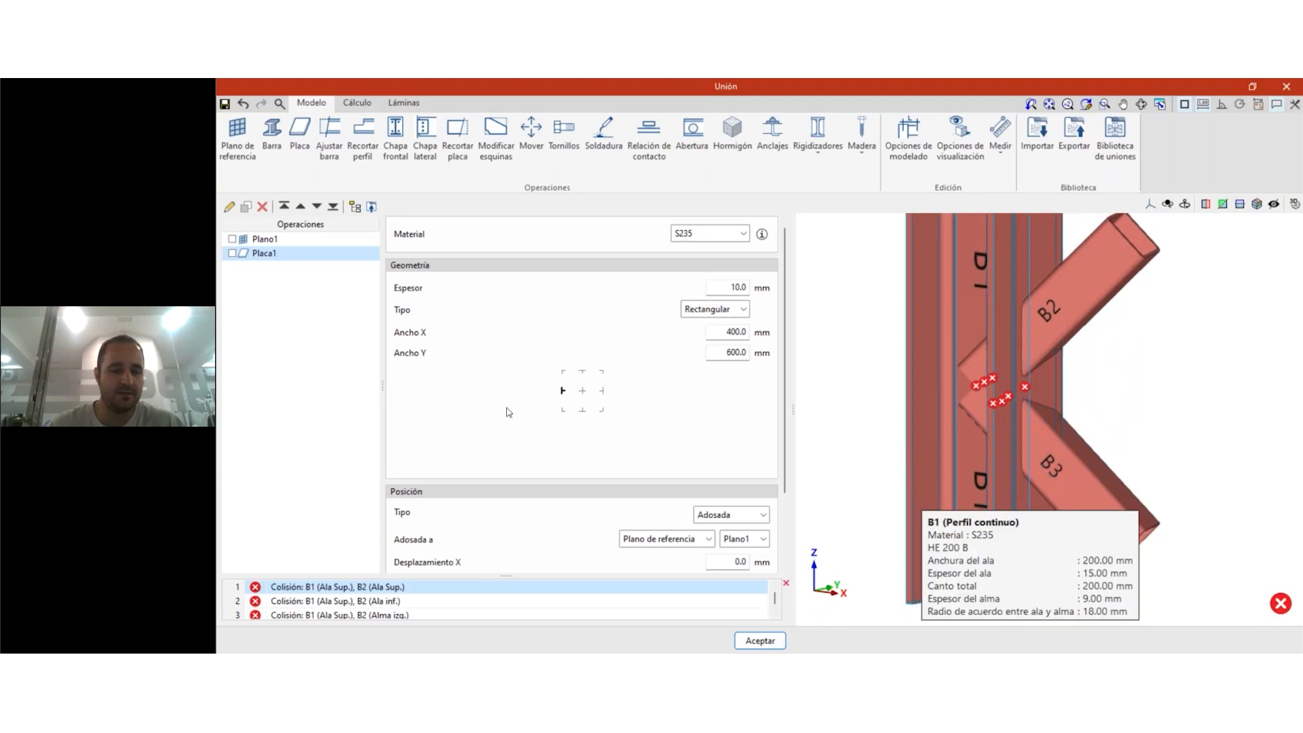
{"action": "left_click", "coordinate": [257, 239]}
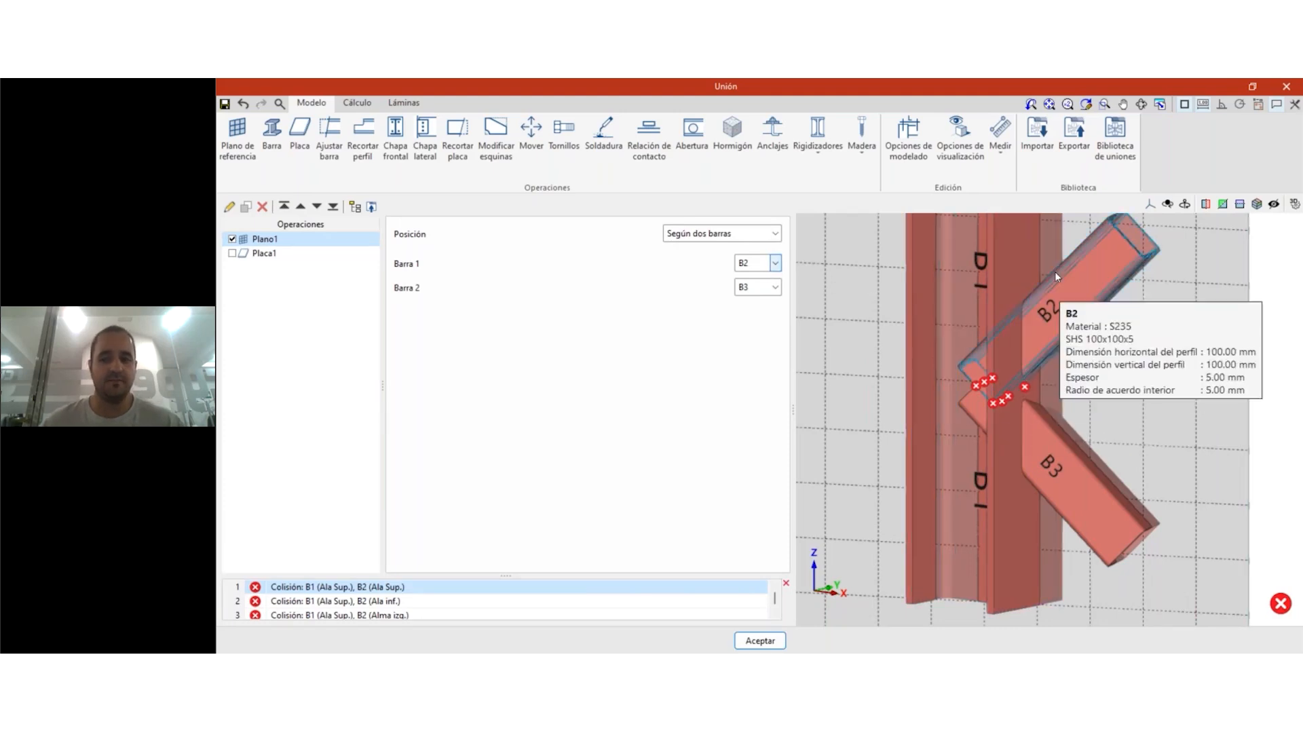
{"action": "middle_click_drag", "start_coordinate": [1093, 415], "coordinate": [1051, 477]}
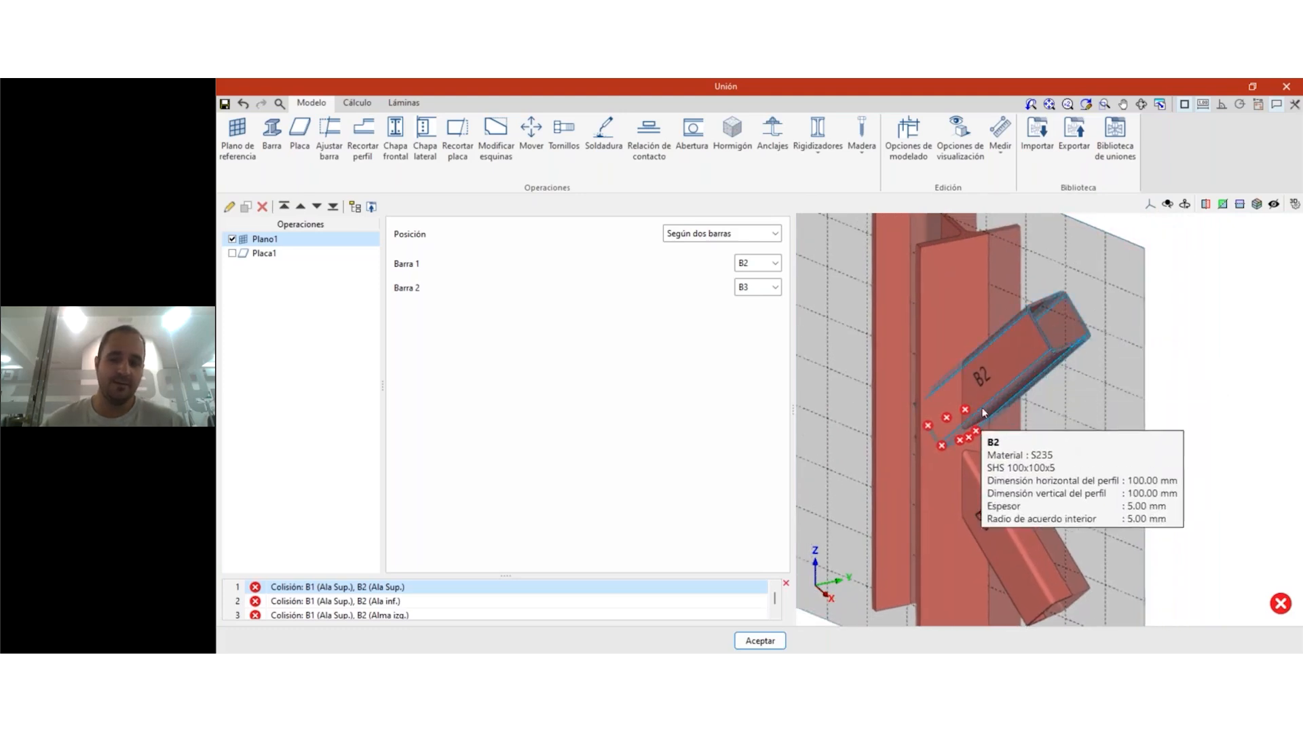
{"action": "mouse_move", "coordinate": [1040, 441]}
{"action": "middle_mouse_down"}
{"action": "mouse_move", "coordinate": [1036, 416]}
{"action": "mouse_move", "coordinate": [1039, 438]}
{"action": "middle_mouse_up"}
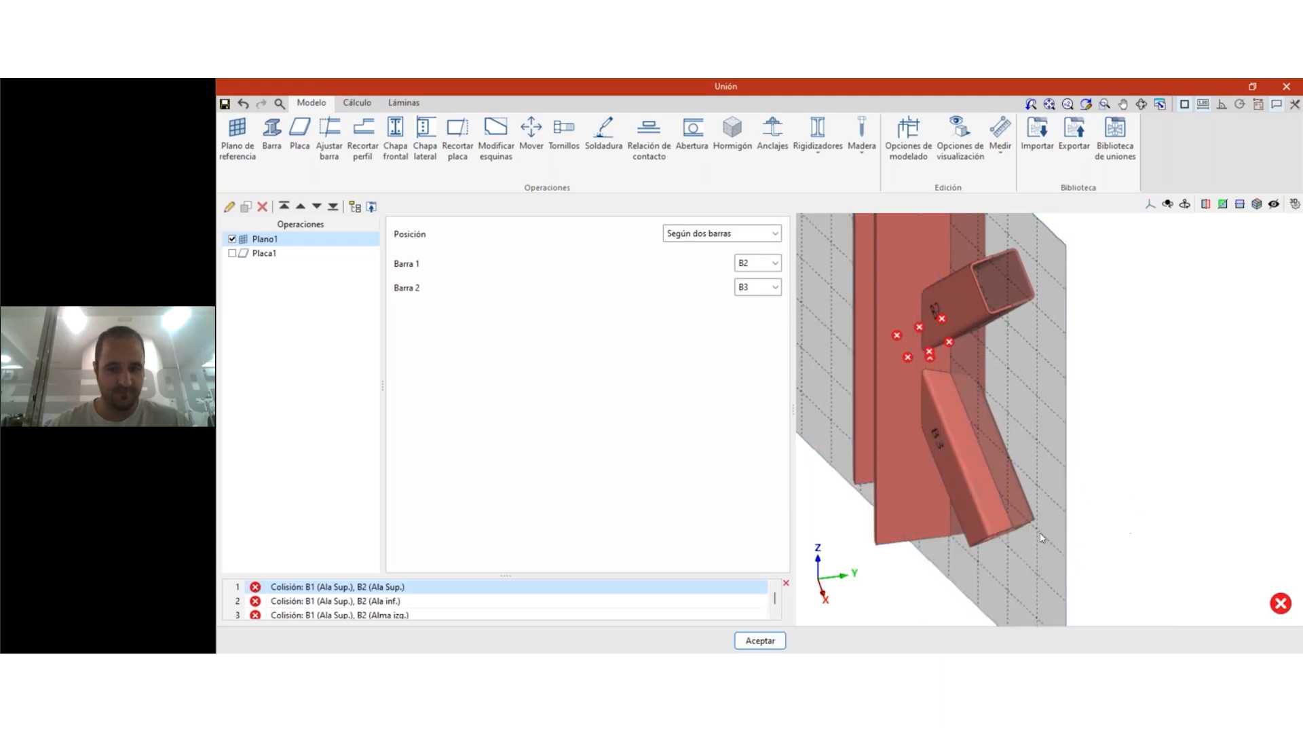
{"action": "middle_click_drag", "start_coordinate": [1053, 533], "coordinate": [1123, 460]}
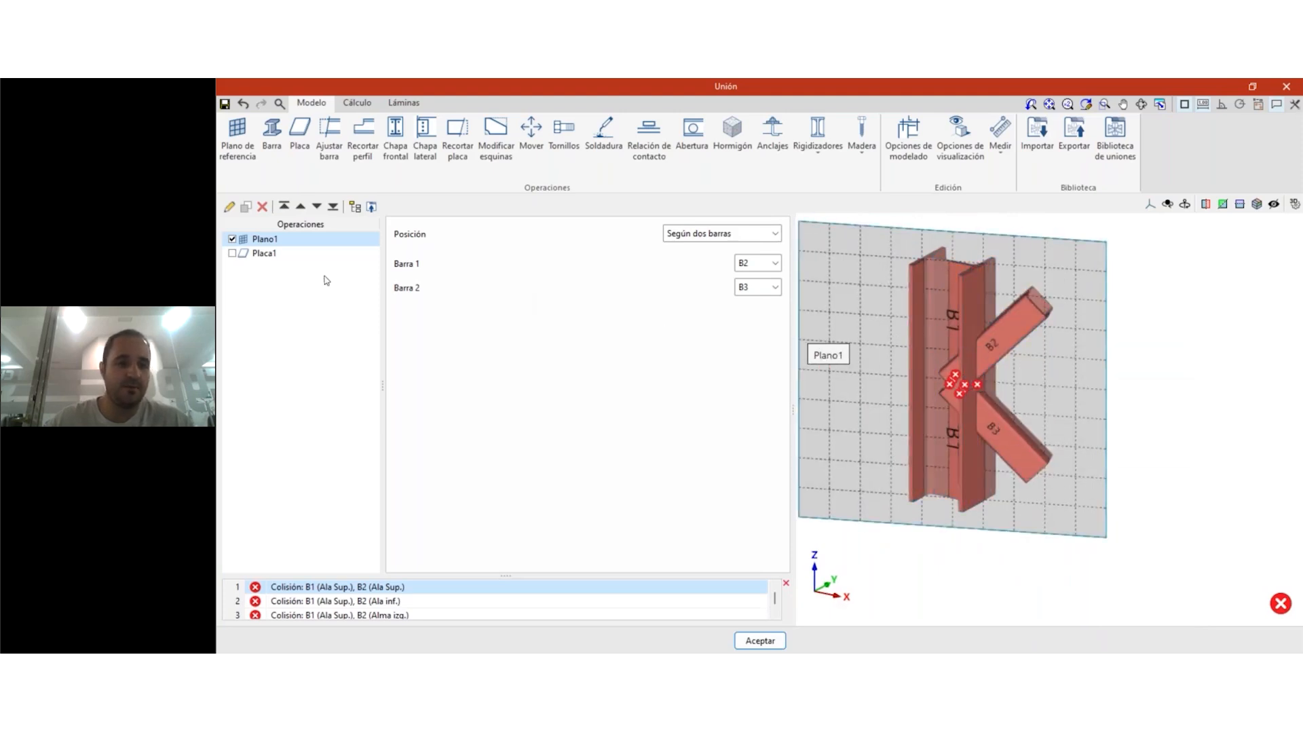
- Reactivate the Placa1 plate, inspect how it meets the column and bars B2 and B3, and switch to the Google Slides presentation
{"action": "left_click", "coordinate": [233, 254]}
{"action": "middle_click_drag", "start_coordinate": [1172, 416], "coordinate": [1113, 438]}
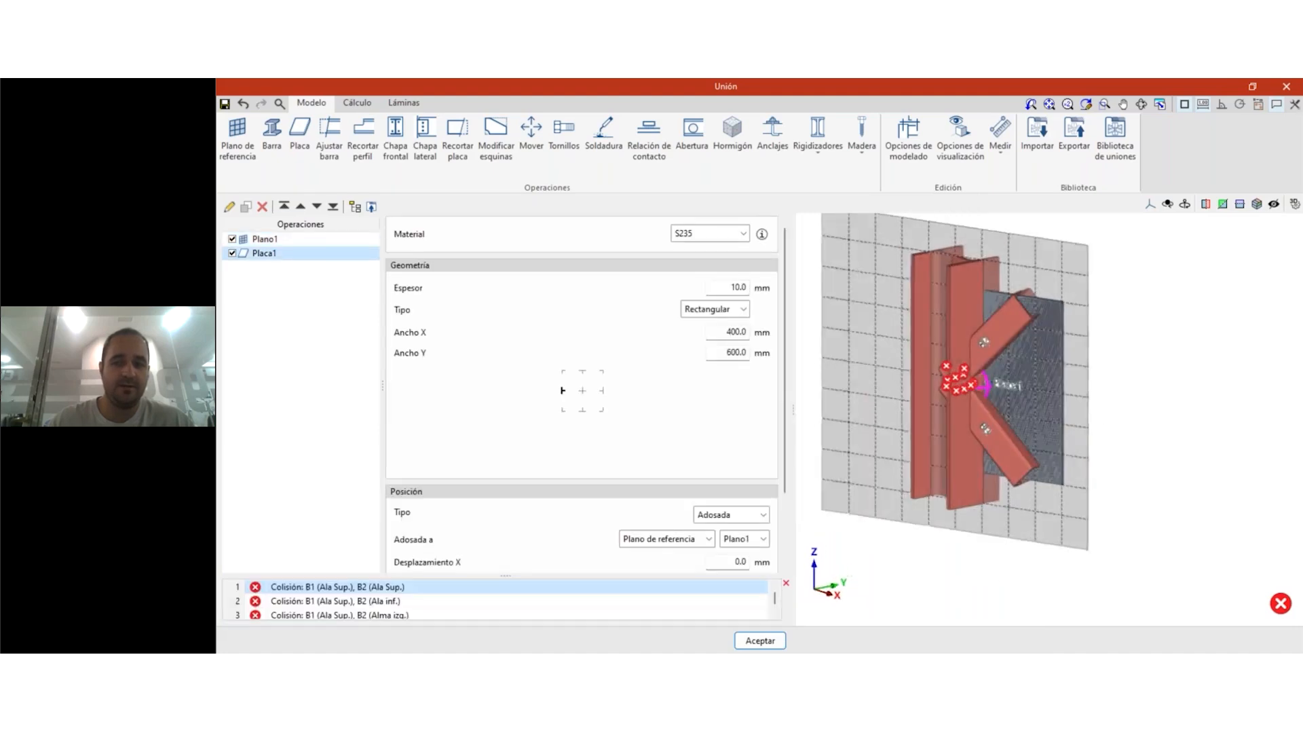
{"action": "scroll", "coordinate": [1113, 435], "scroll_direction": "up", "scroll_amount": 5}
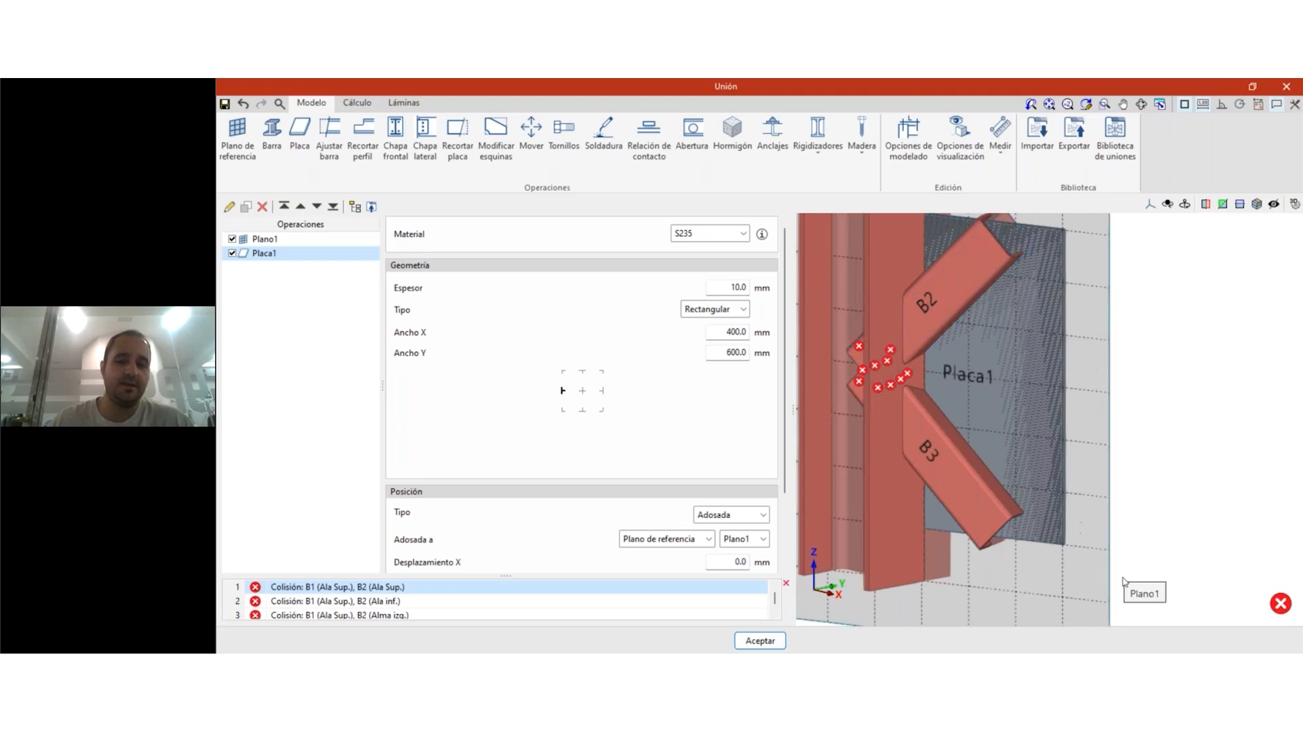
{"action": "scroll", "coordinate": [1122, 583], "scroll_direction": "down", "scroll_amount": 5}
{"action": "middle_click_drag", "start_coordinate": [1104, 484], "coordinate": [1076, 456]}
{"action": "middle_click_drag", "start_coordinate": [1181, 484], "coordinate": [1158, 541]}
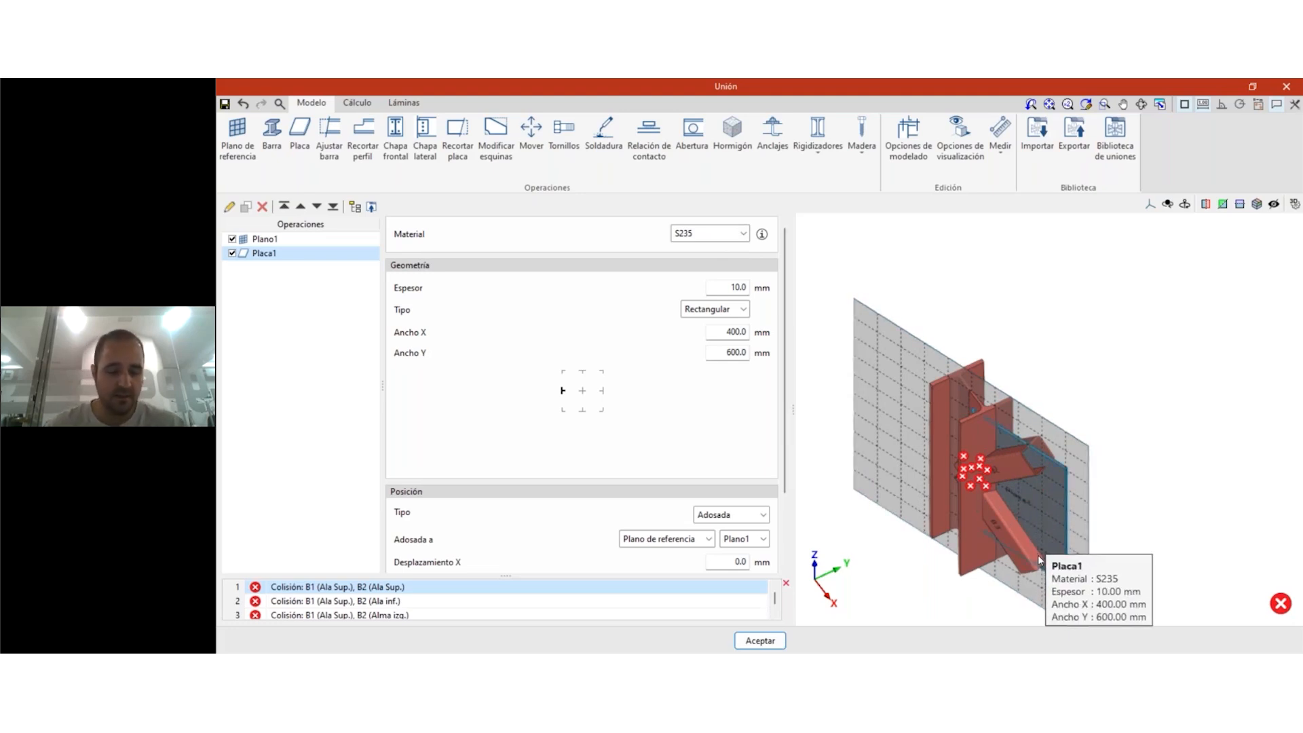
{"action": "middle_click_drag", "start_coordinate": [1118, 547], "coordinate": [1088, 446], "text": "shift"}
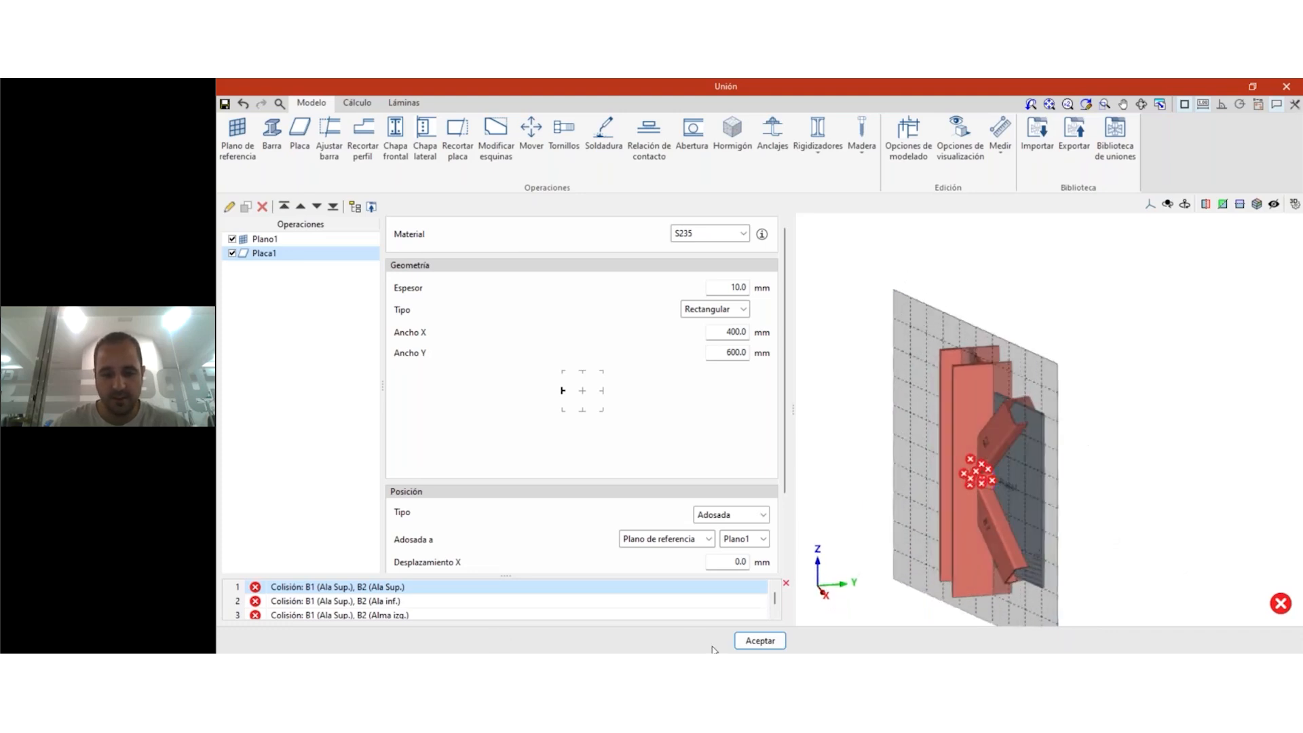
{"action": "key", "text": "alt+Tab"}
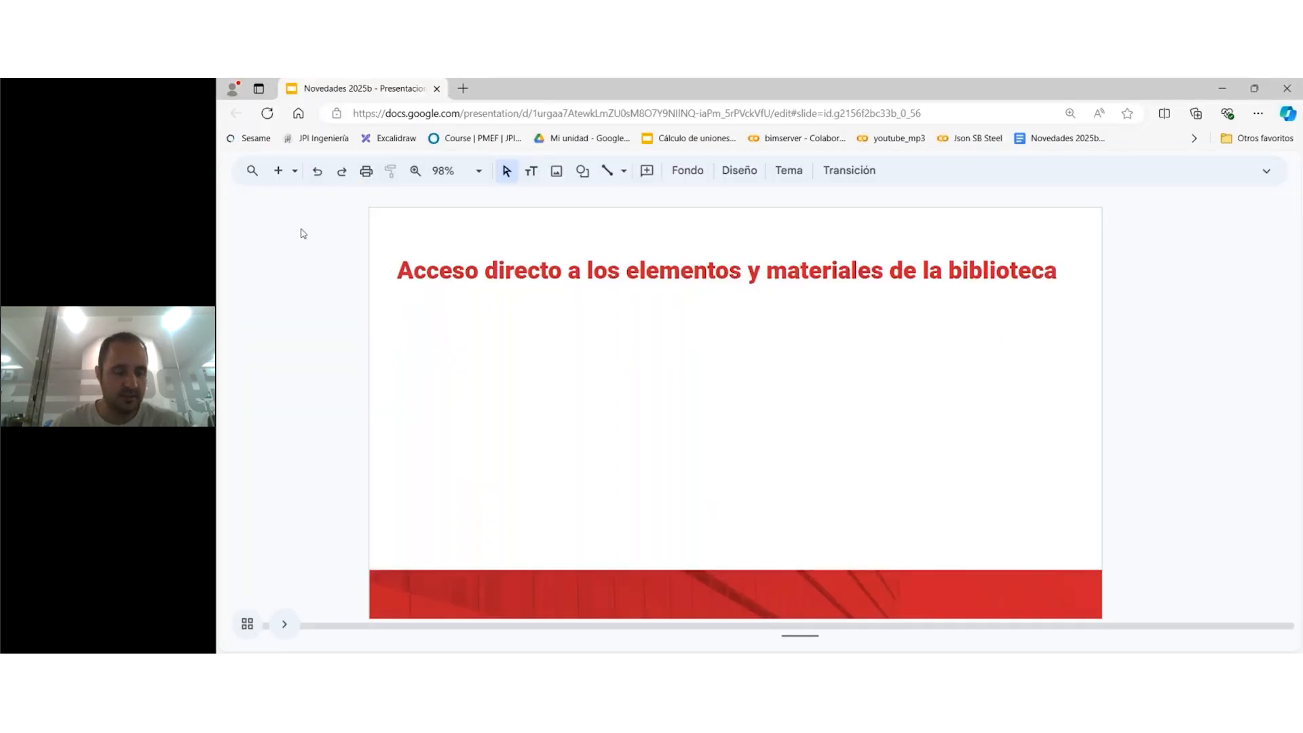